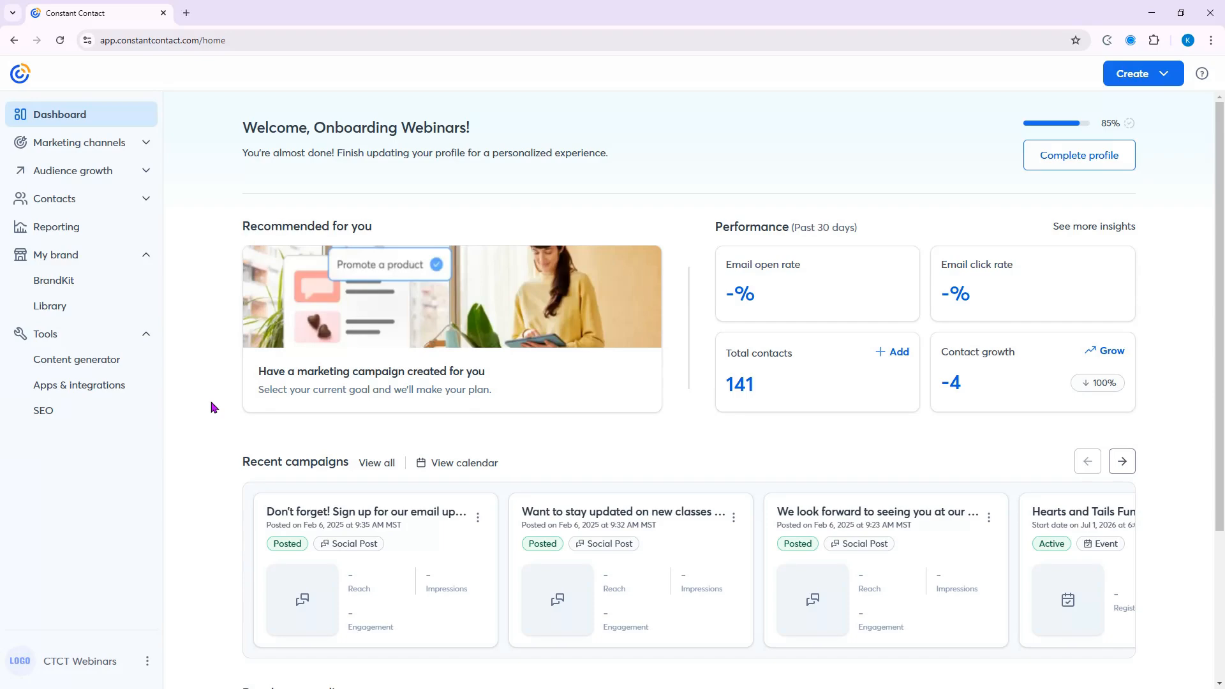
Go to the account's Events page and start creating a new event.
left_click(143, 181)
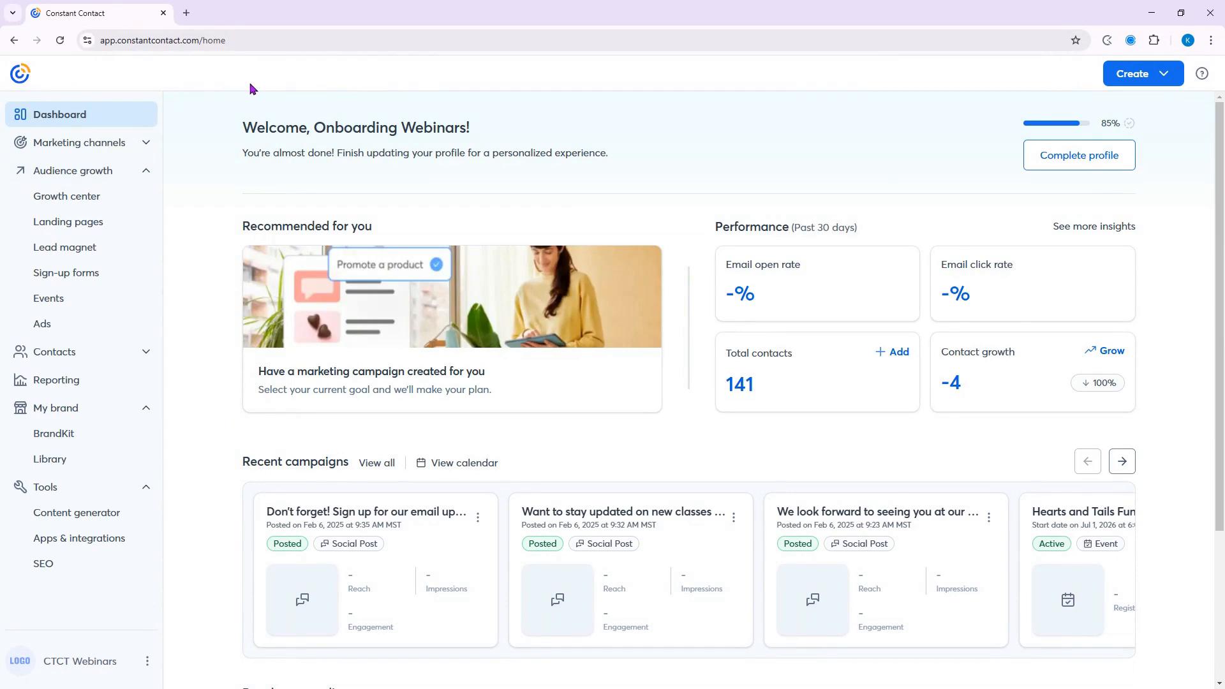
left_click(72, 310)
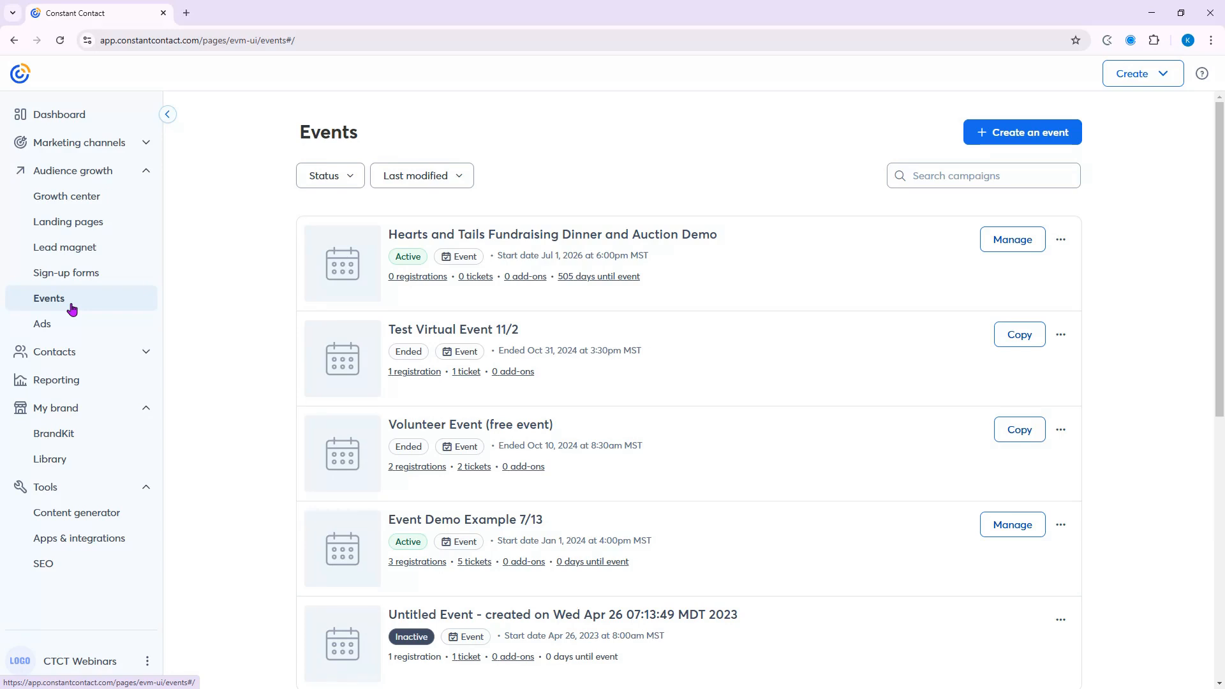
left_click(72, 309)
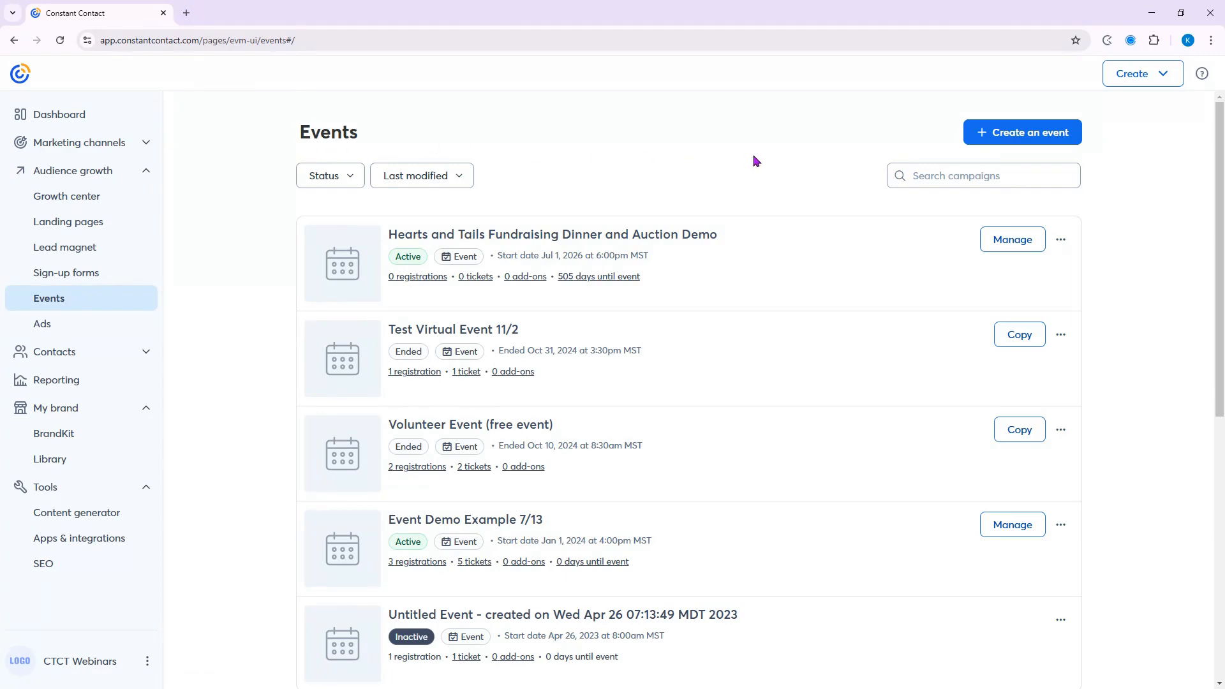
left_click(999, 141)
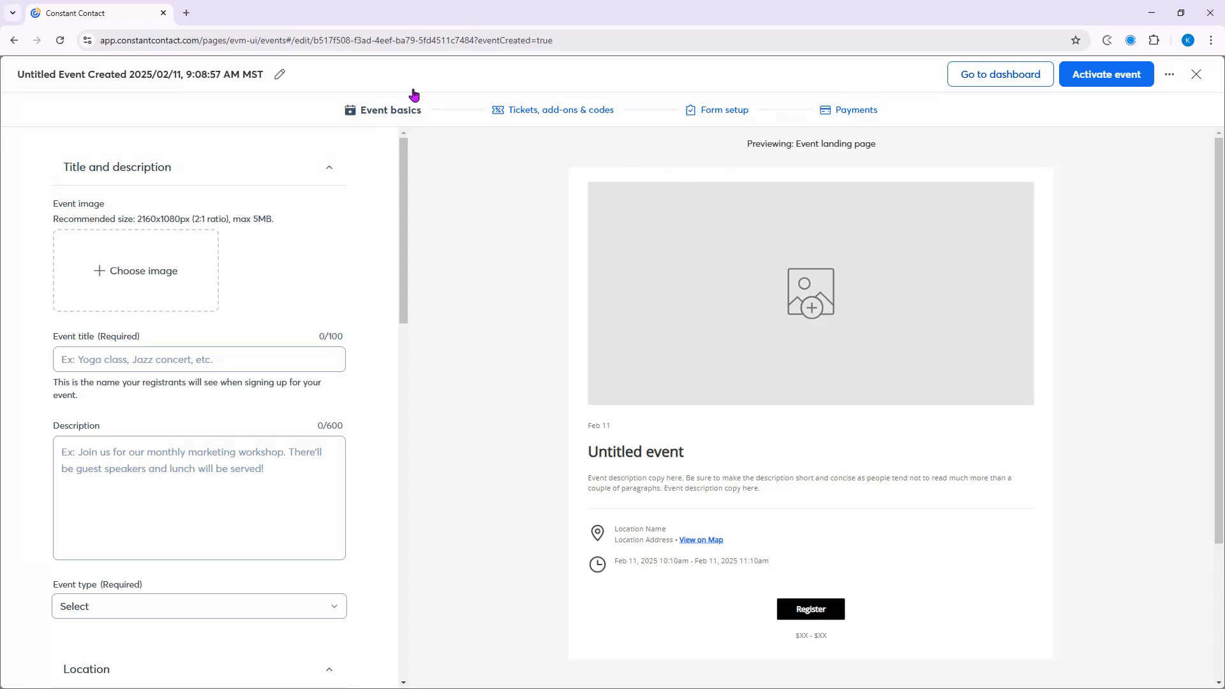
Rename the event campaign as "Hearts and Tails Fundraising Dinner and Auction 2.11" and save the name.
left_click(276, 82)
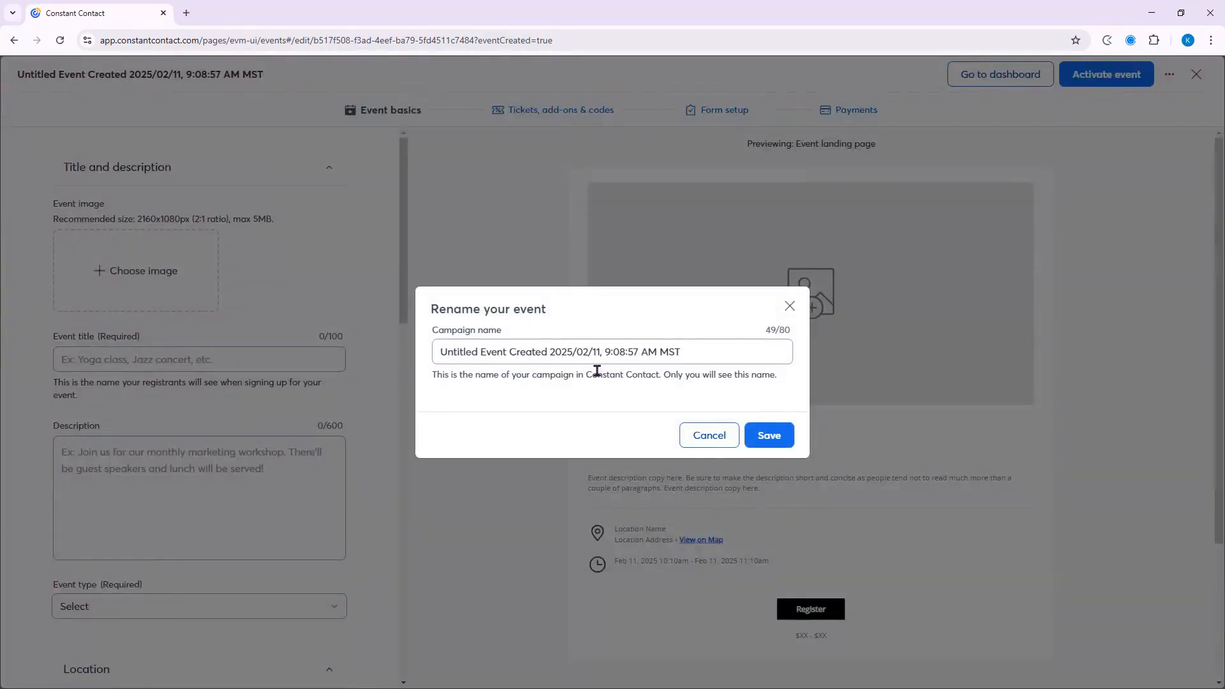
double_click(717, 358)
triple_click(717, 358)
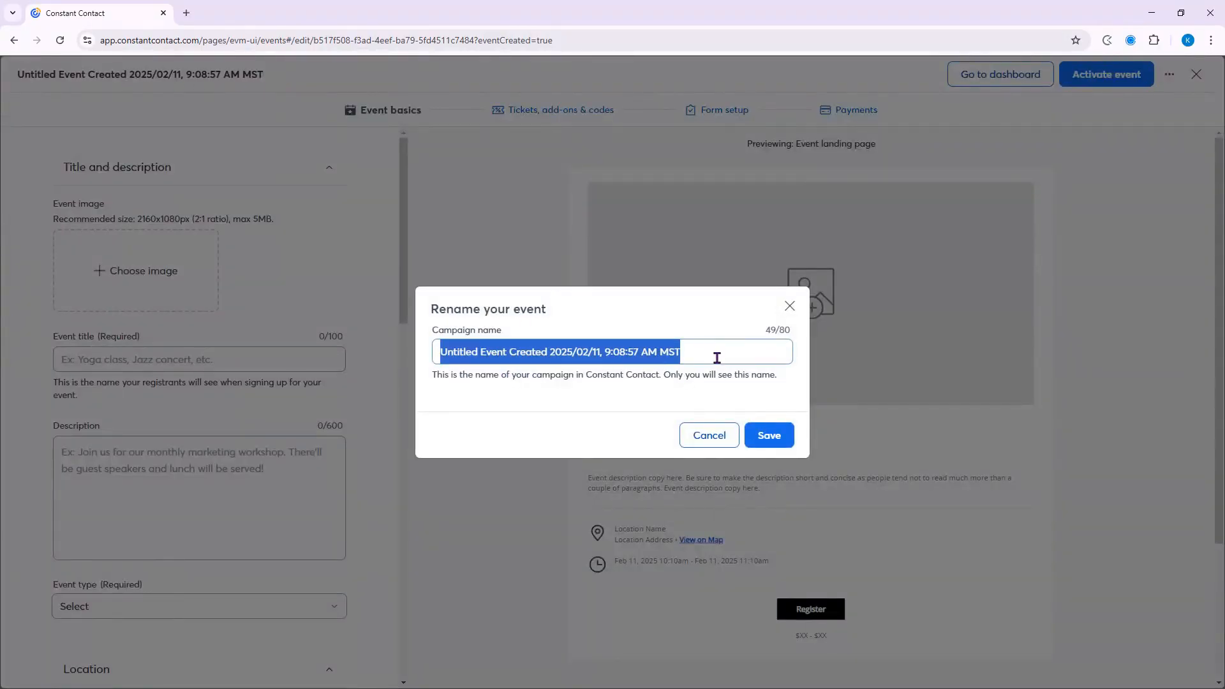
key("BackSpace")
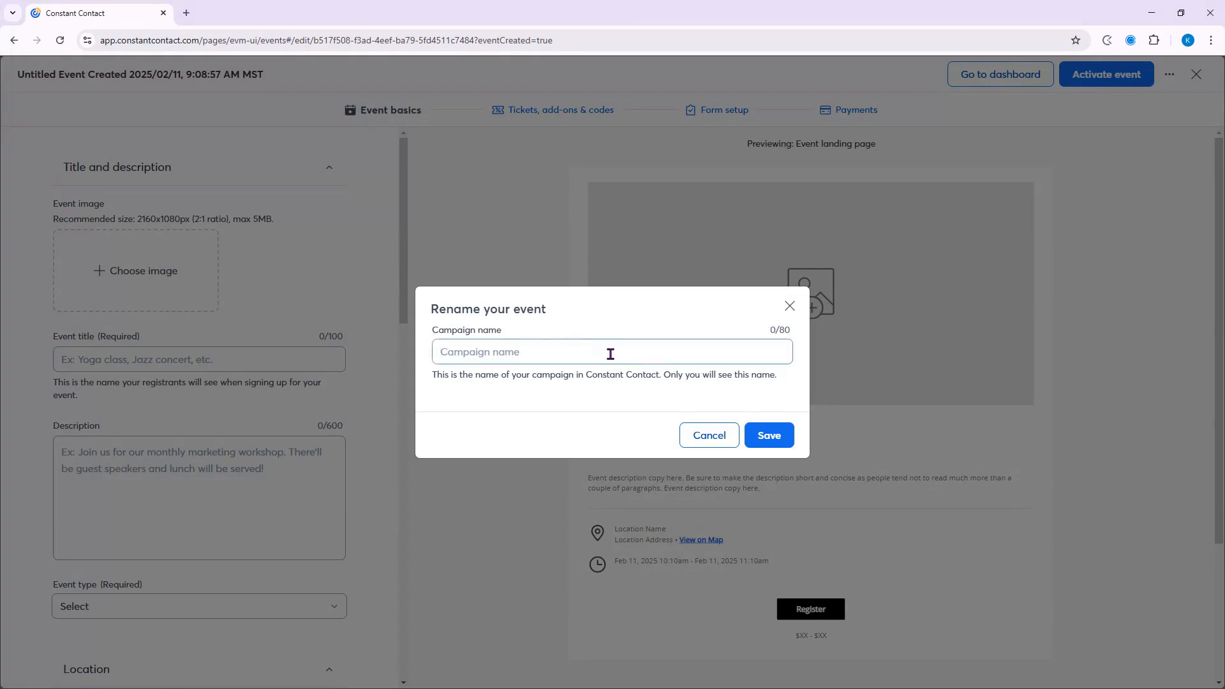
type("Hearts and Tails Fundraising Dinner and Auction")
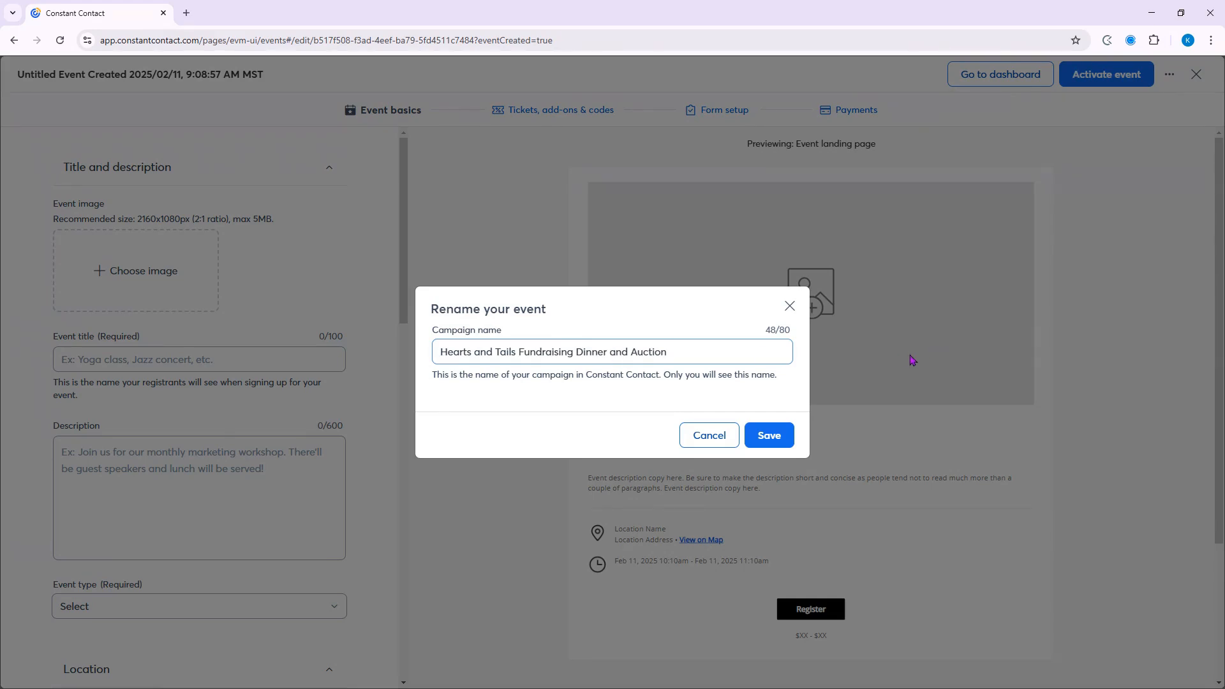
type("2.11")
left_click(774, 442)
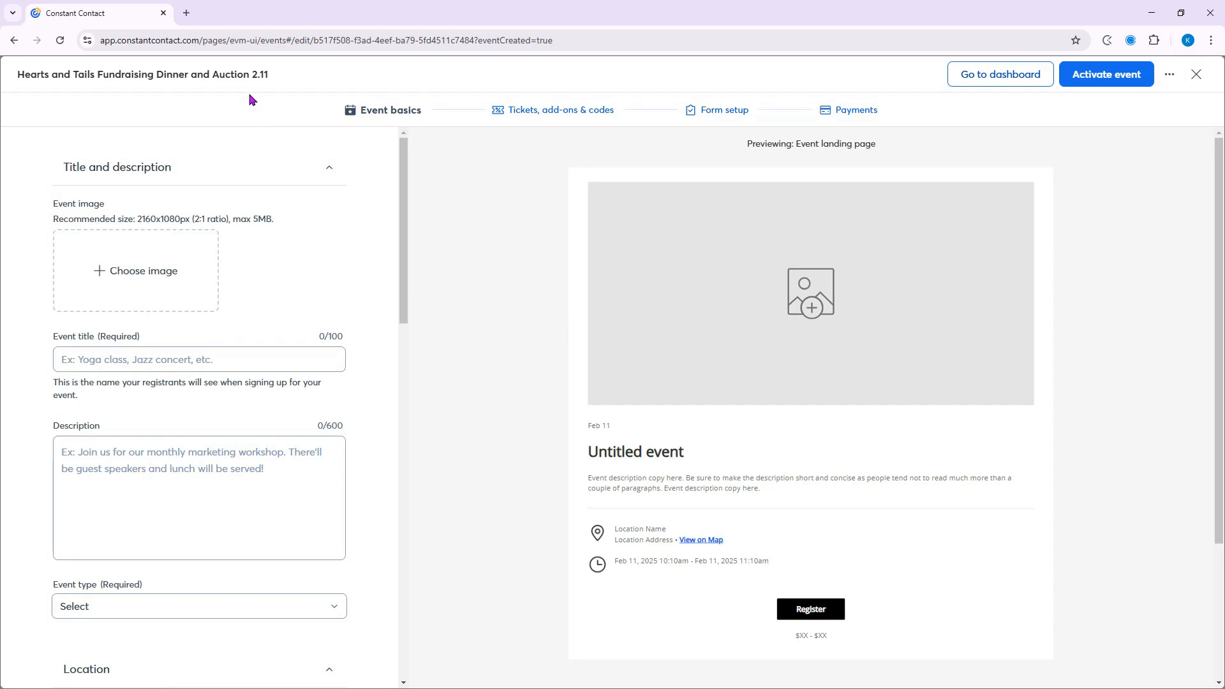
Insert the library picture "Hearts and Tails Event" as the event image.
left_click(160, 273)
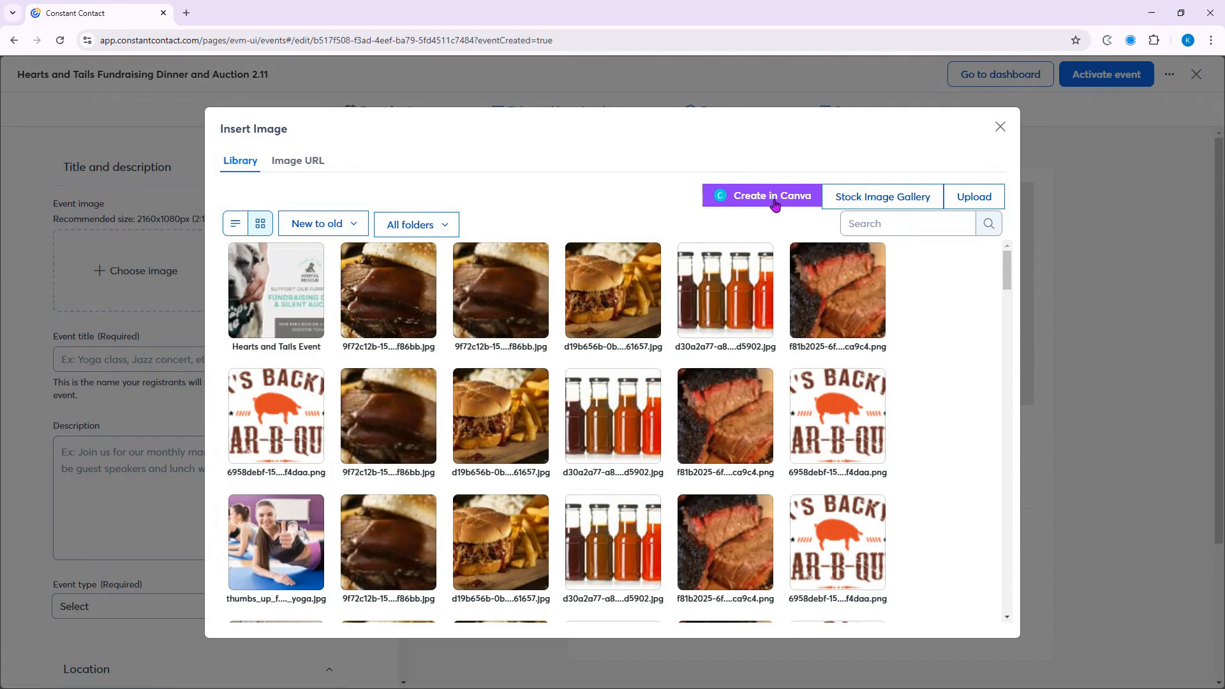
left_click(278, 279)
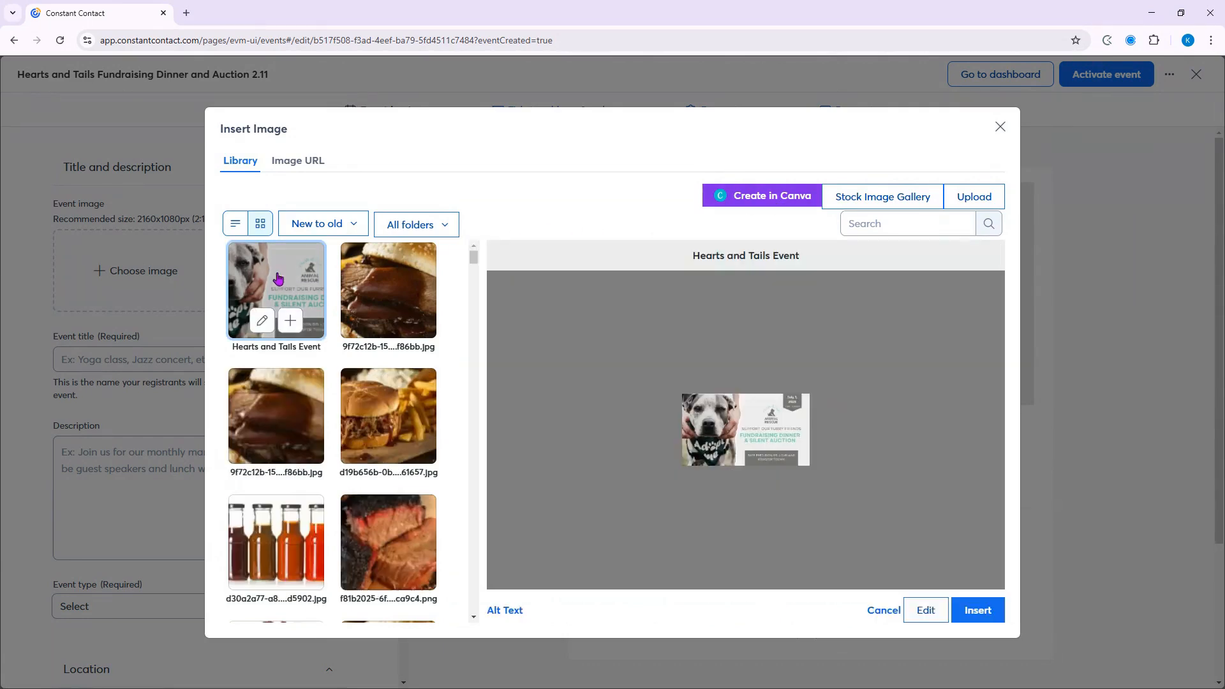
left_click(973, 614)
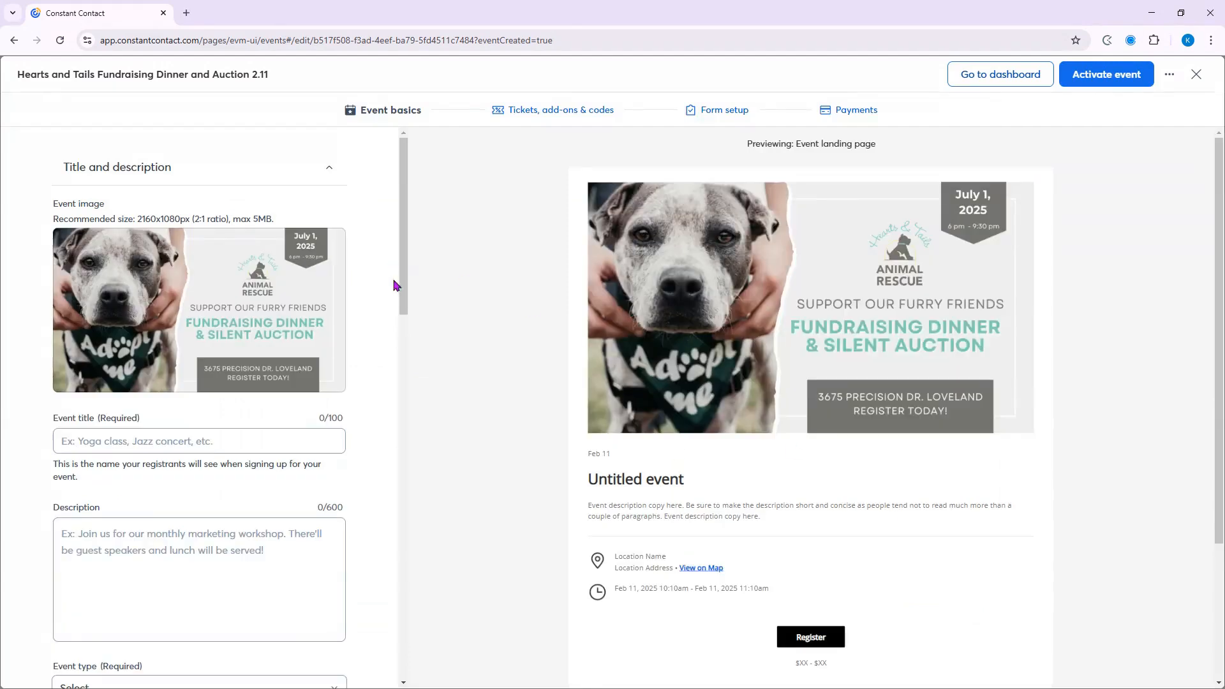
Enter the event title "Support our furry friends: Fundraising Dinner and Silent Auction".
scroll(386, 358, "down", 2)
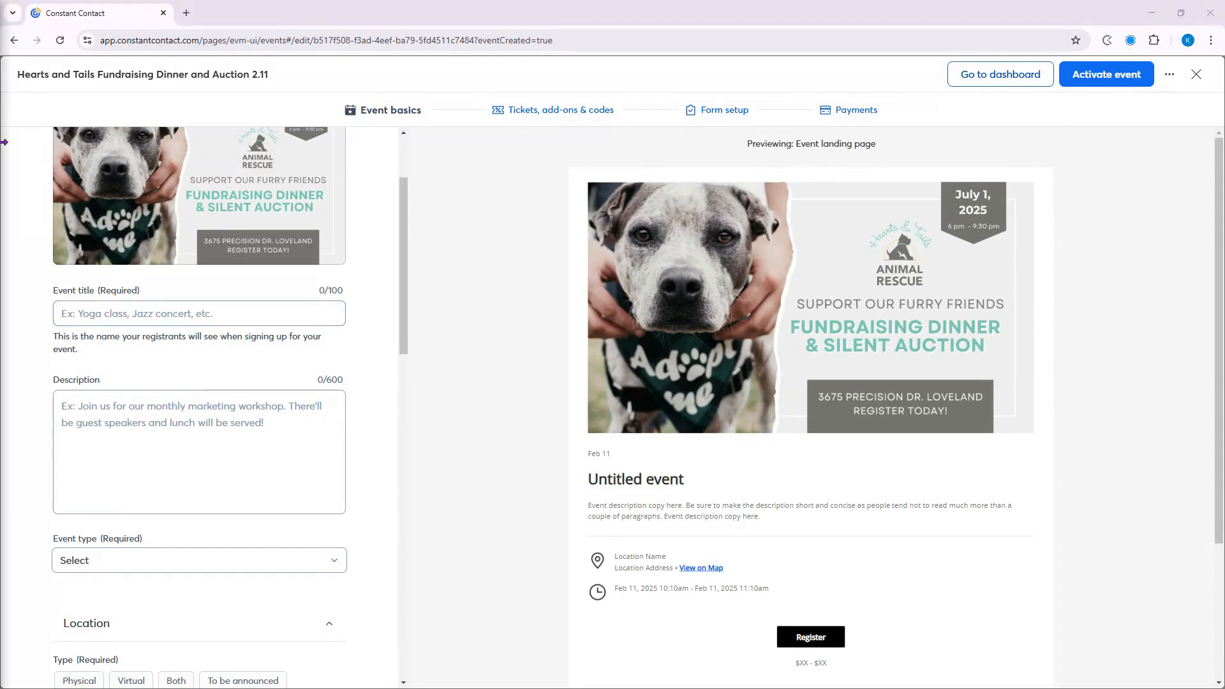
mouse_move(223, 214)
left_click(216, 315)
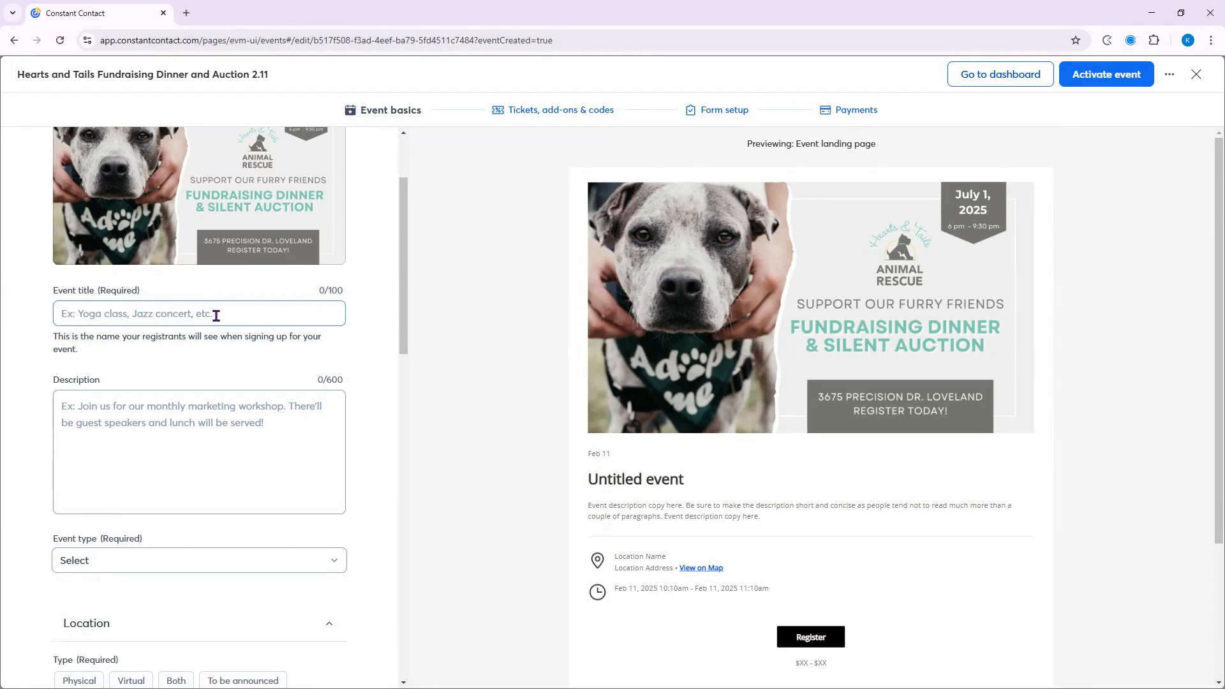
type("Support our furry friends: Fundraising Dinner and Silent Auction")
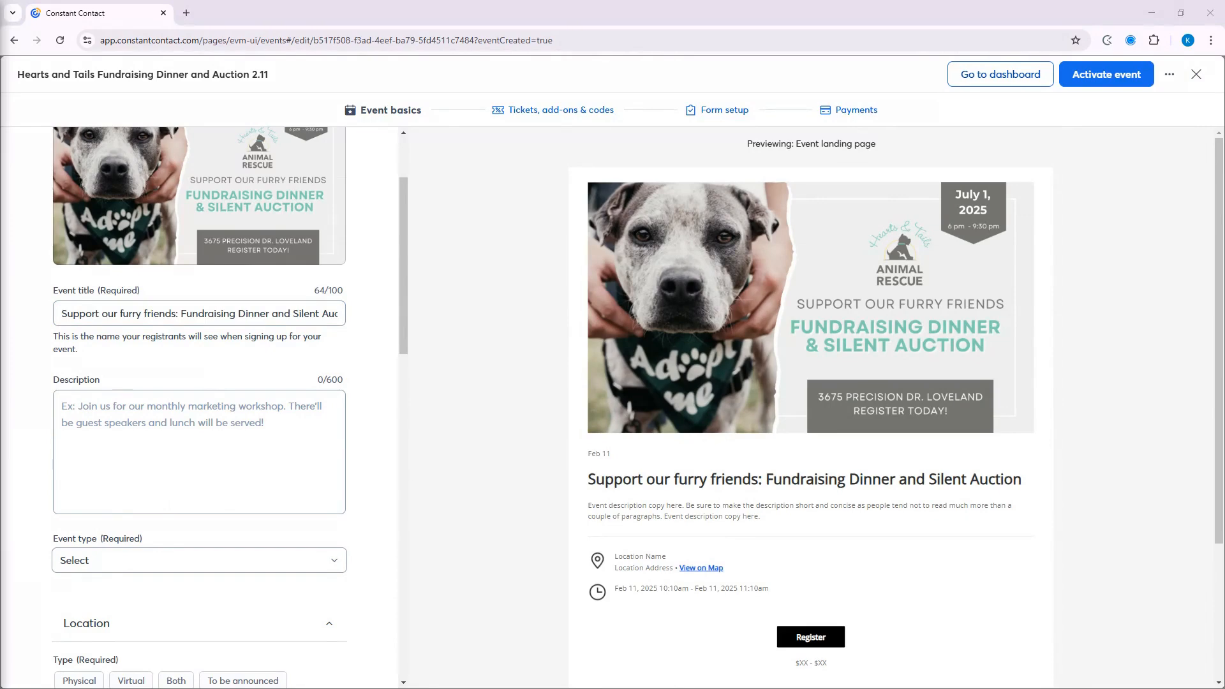
Enter the description "Join us for dinner and bid on a variety of silent auction items! Our furry friends will thank you for your support.".
left_click(280, 427)
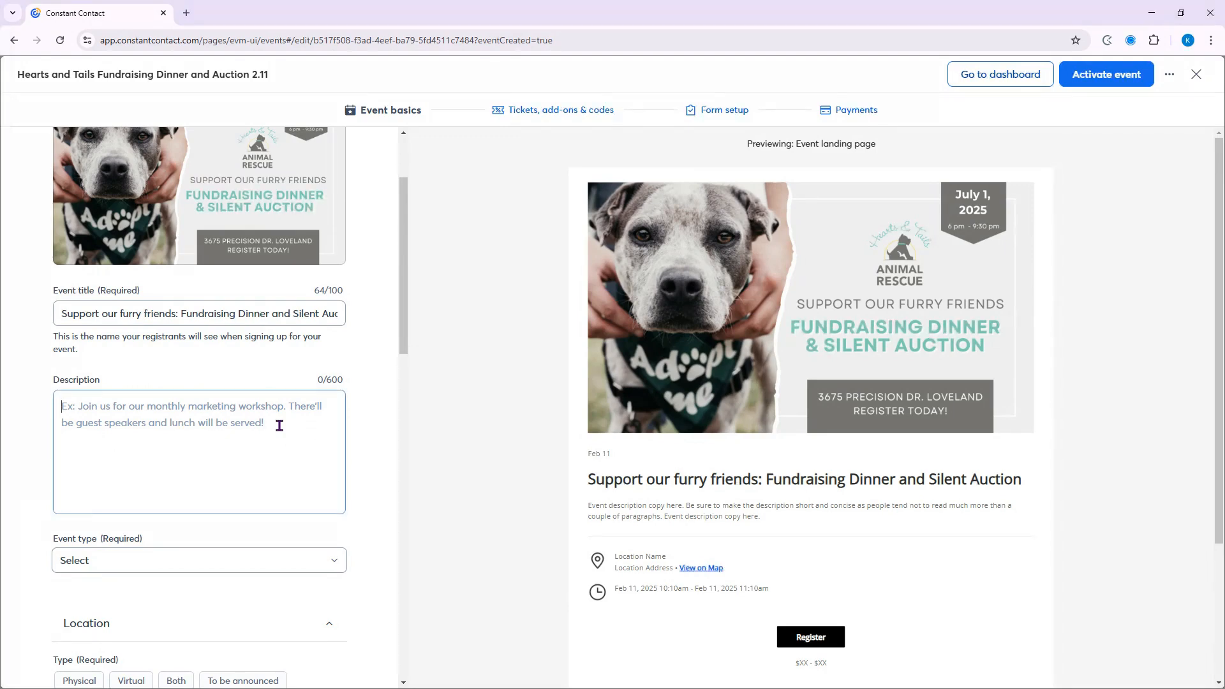
type("Join us for dinner and bid on a variety of silent auction items! Our furry friends will thank you for your support.")
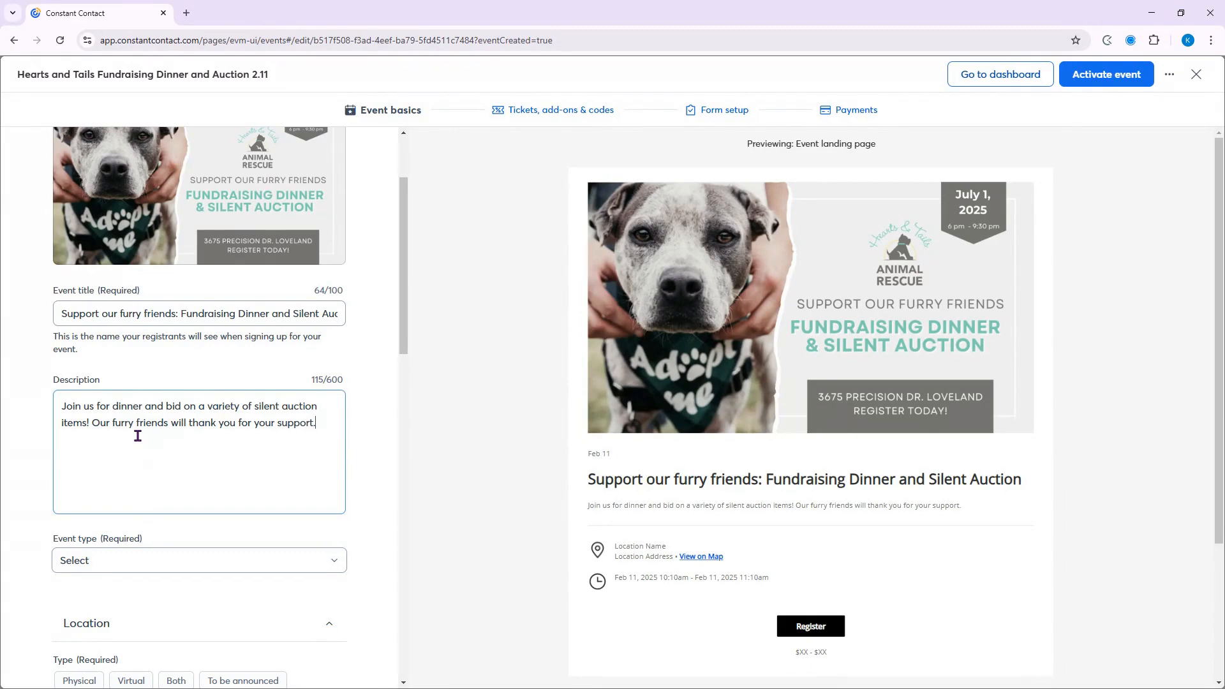
Set the event type to Fundraiser / Charity.
scroll(137, 435, "down", 5)
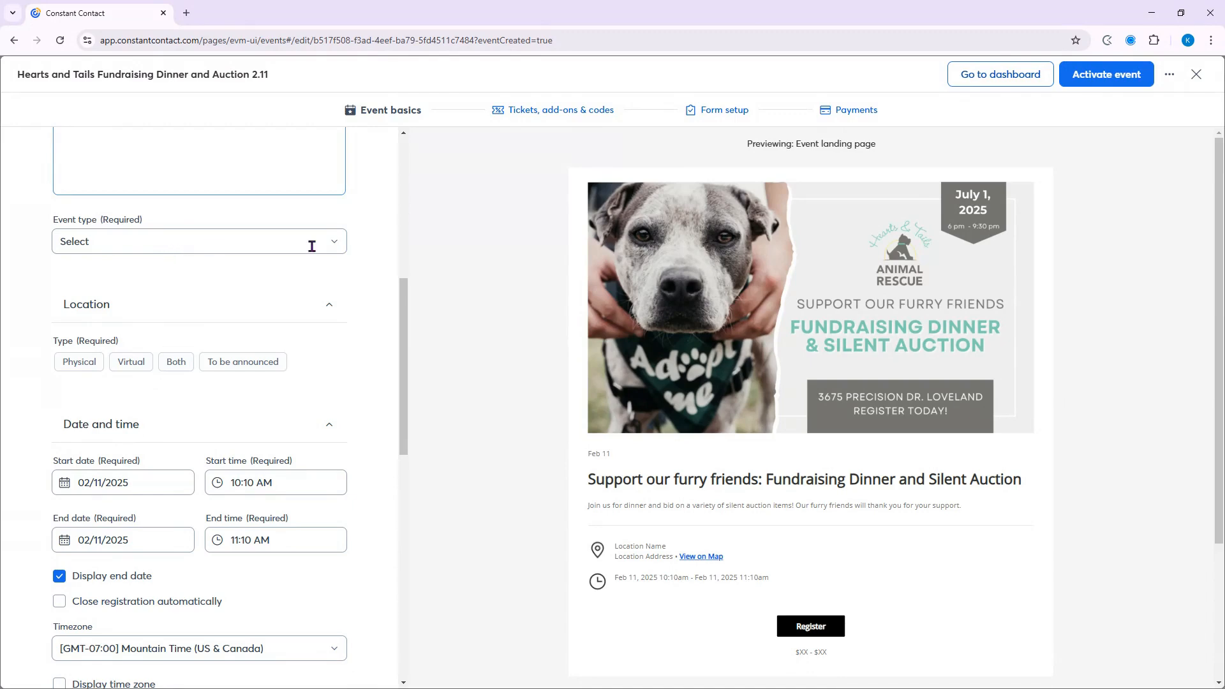
left_click(331, 245)
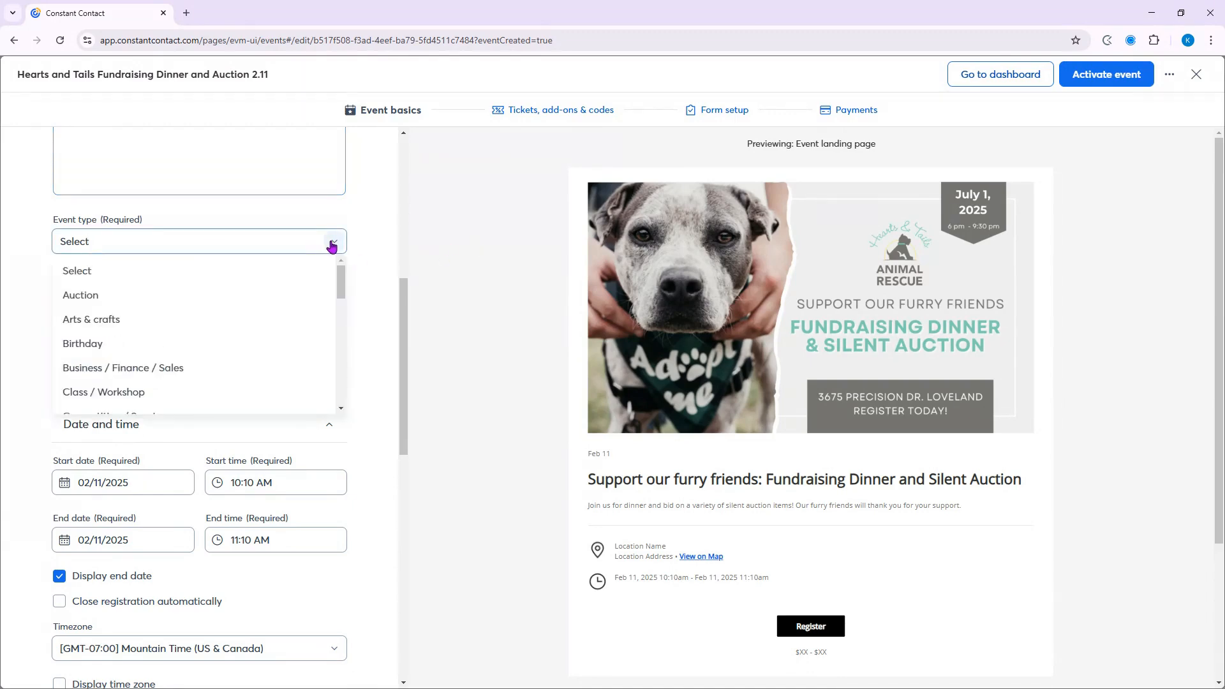
scroll(293, 300, "down", 3)
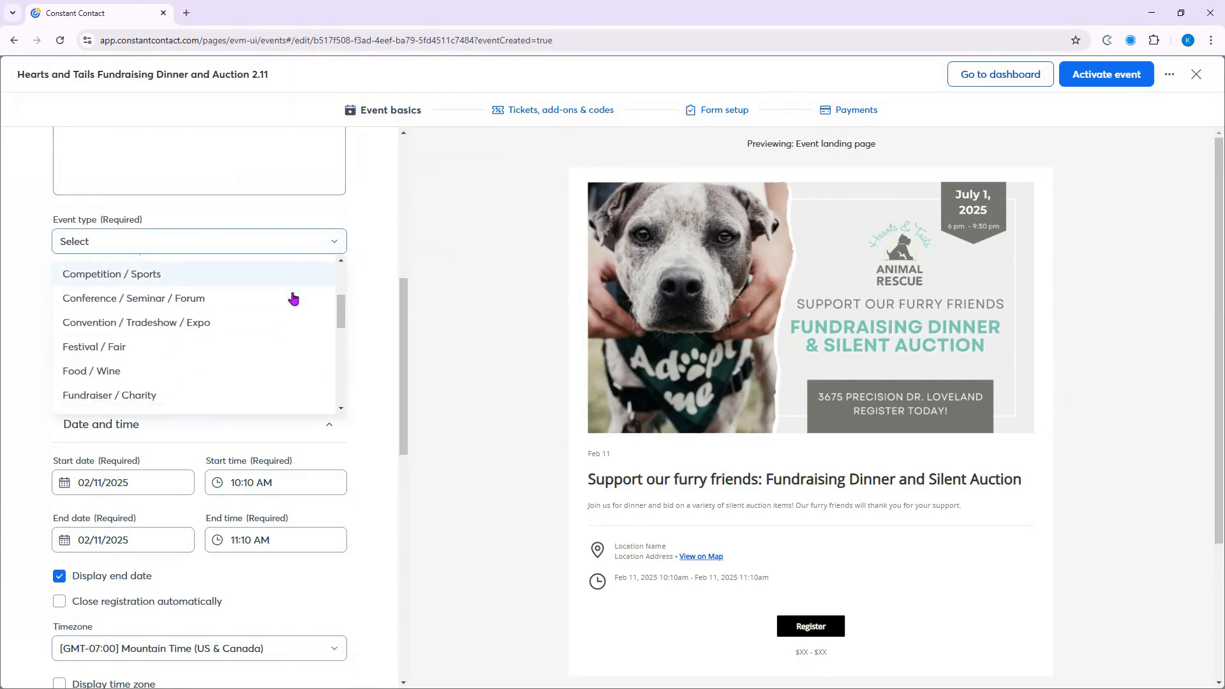
scroll(292, 297, "down", 1)
left_click(292, 281)
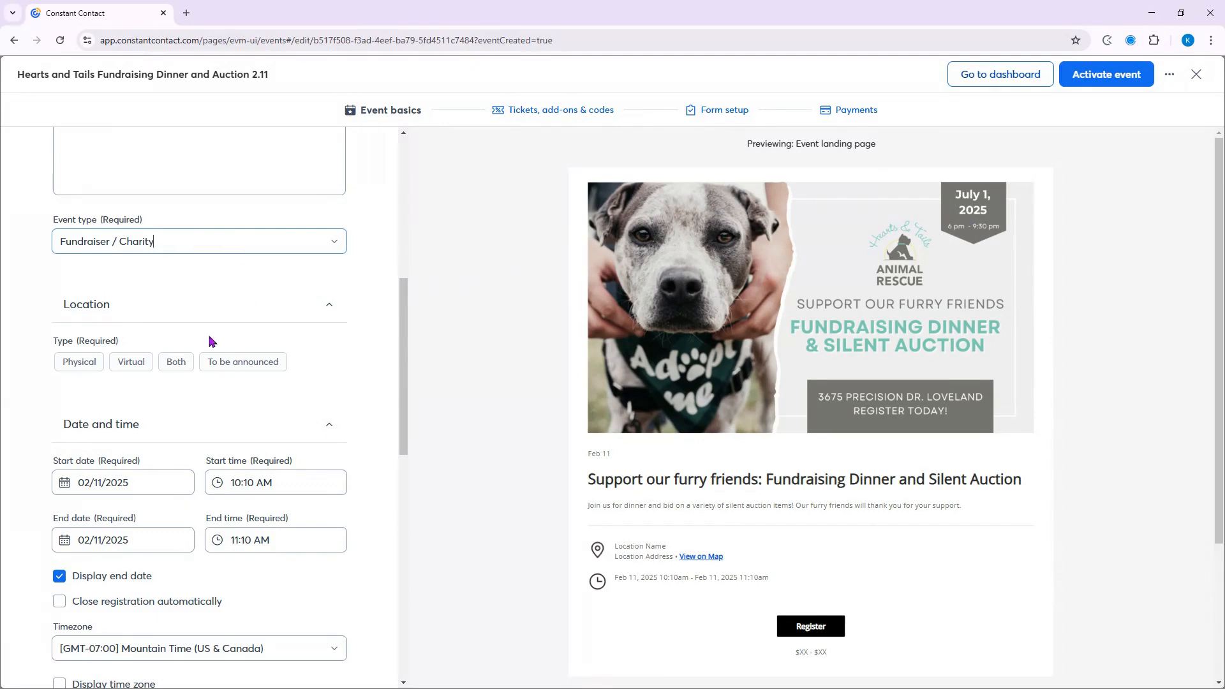
Make the event location Physical and fill in the venue details from the account address.
scroll(197, 352, "down", 2)
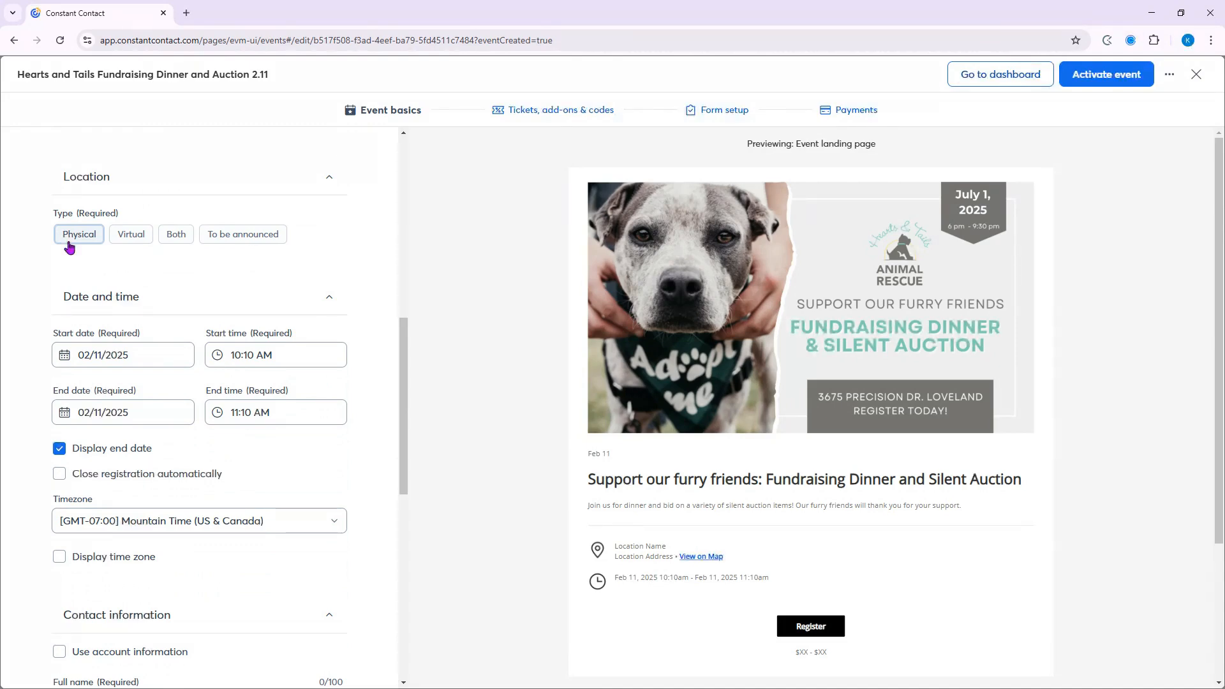
left_click(129, 246)
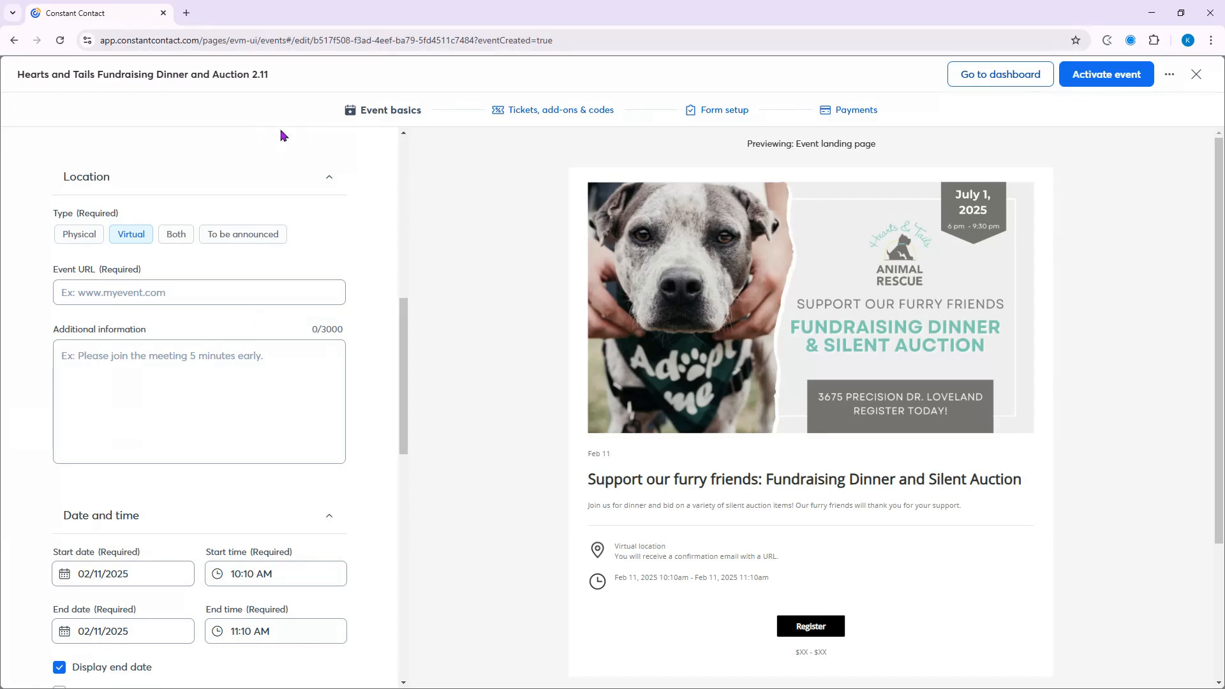
left_click(75, 293)
left_click(69, 240)
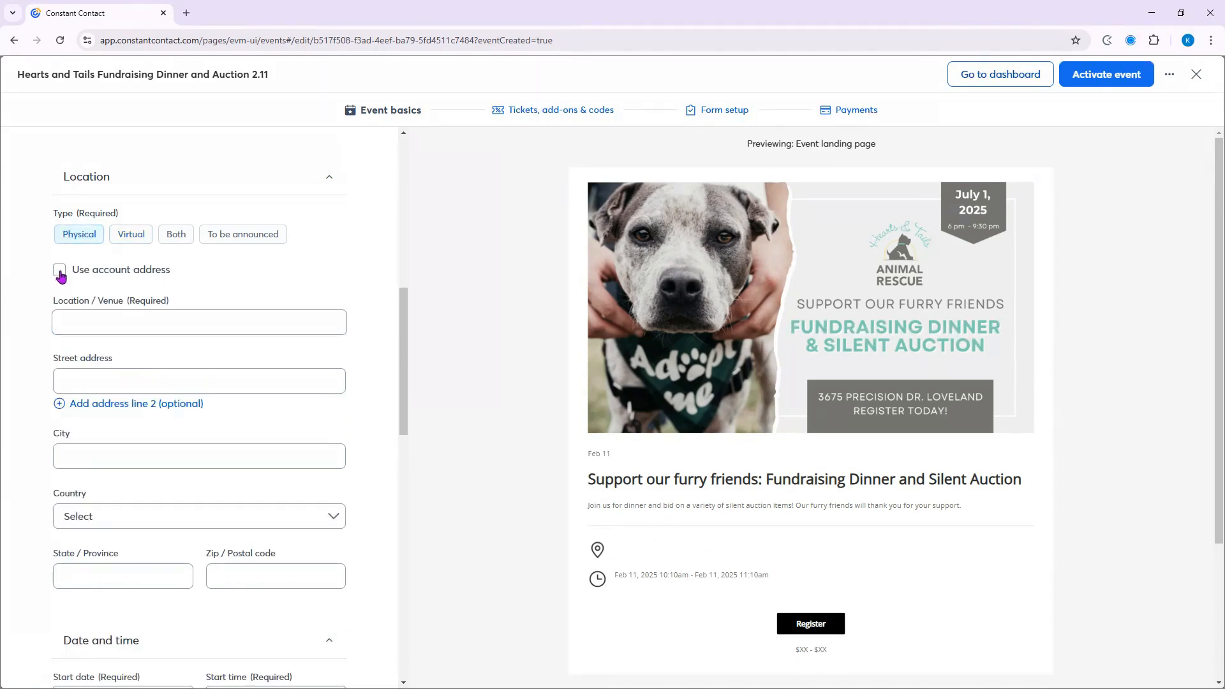
scroll(337, 389, "down", 2)
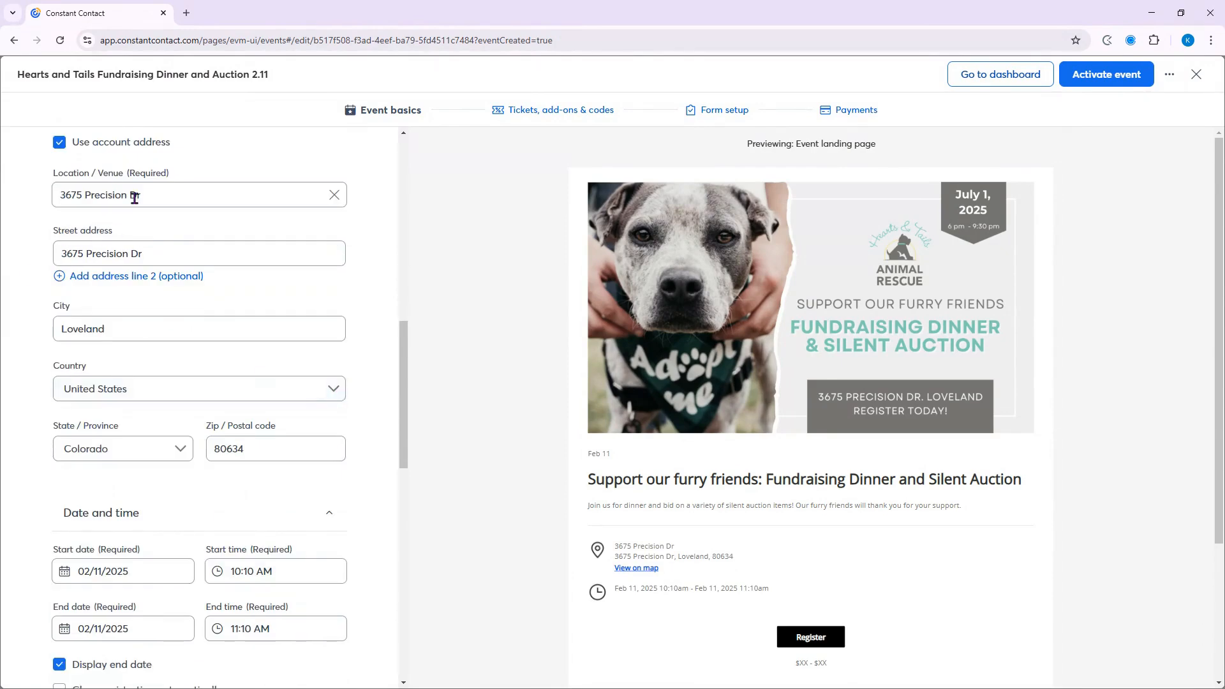
Set the event's start date to July 1, 2025.
scroll(336, 507, "down", 6)
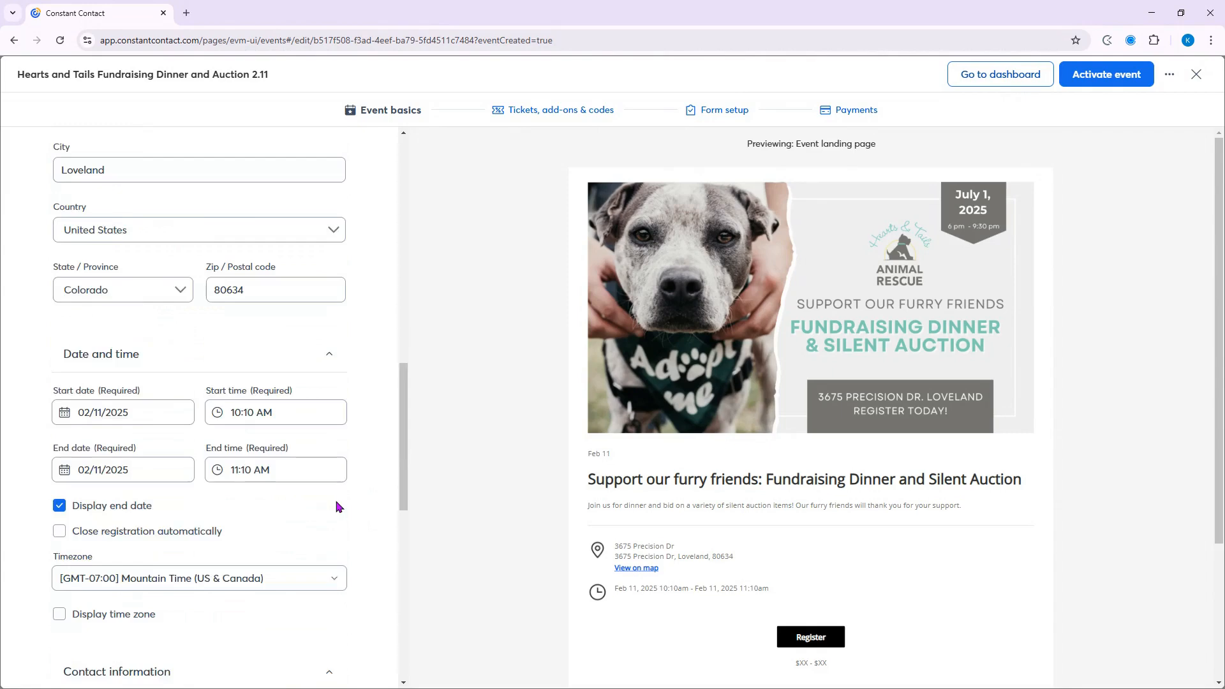
scroll(300, 495, "up", 1)
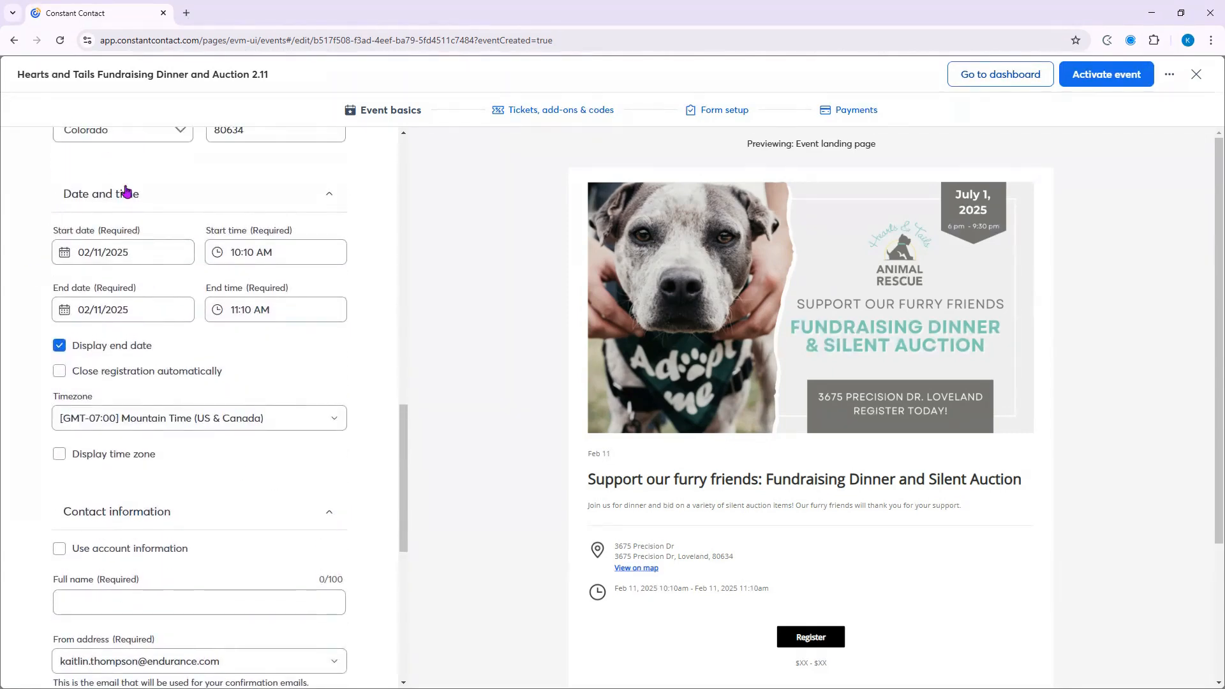
left_click(111, 252)
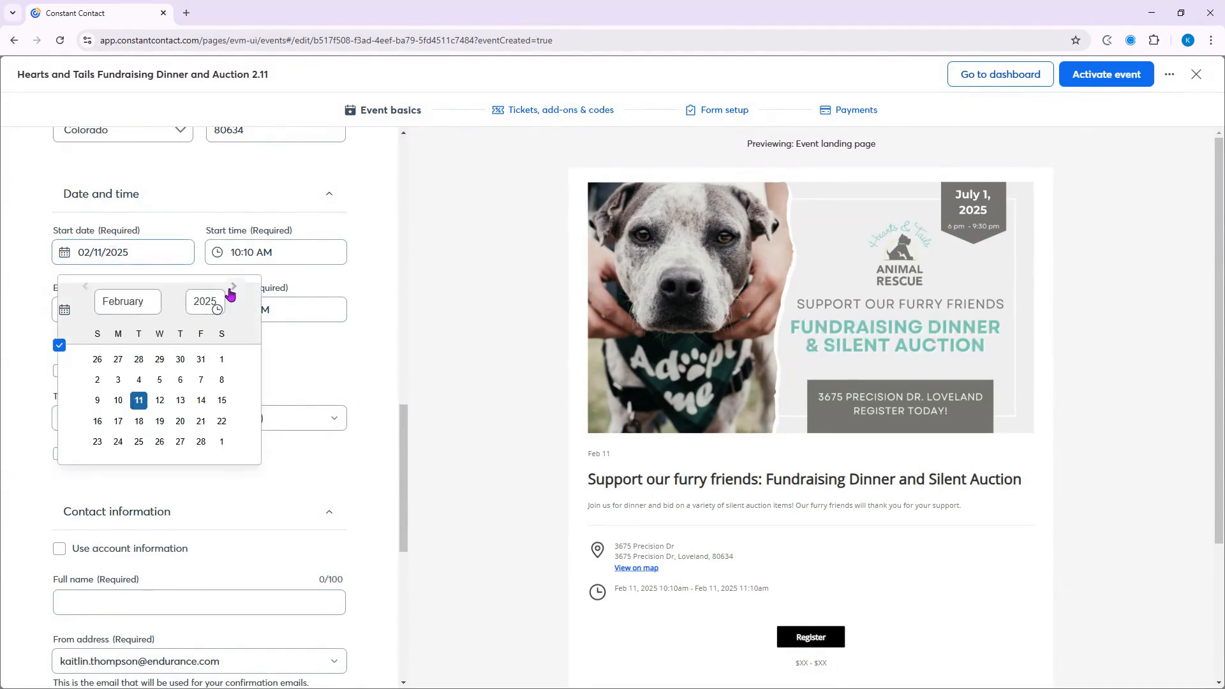
left_click(233, 288)
left_click(234, 289)
left_click(233, 288)
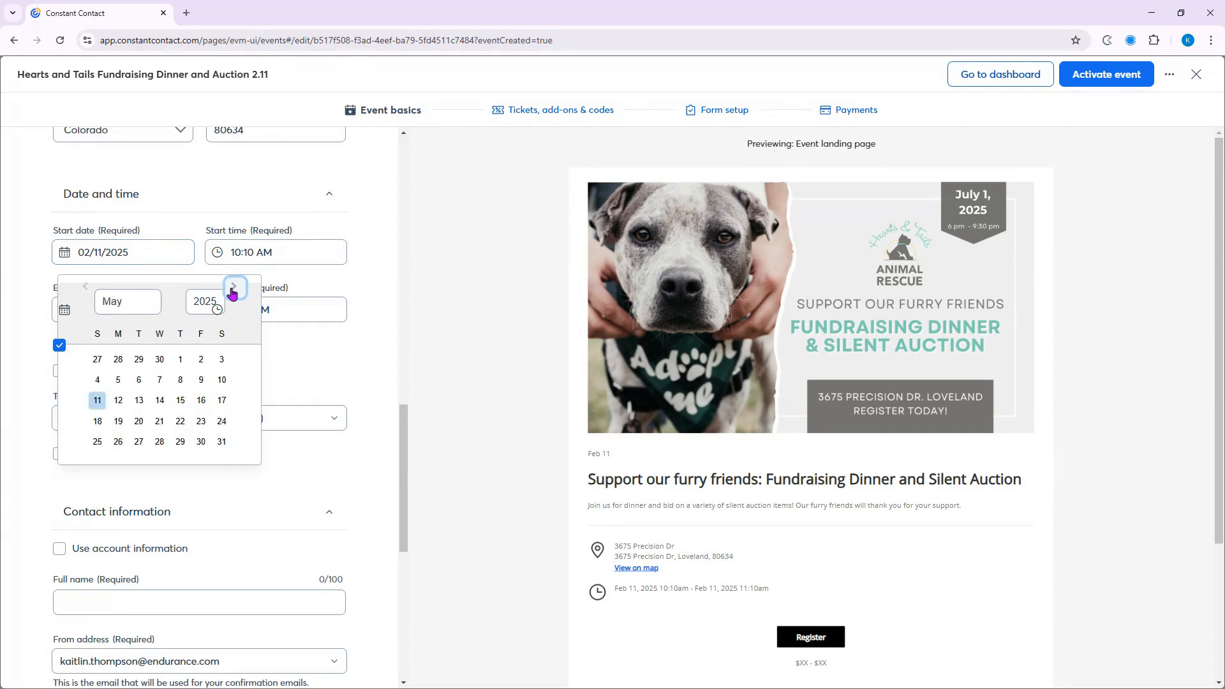
left_click(234, 288)
left_click(233, 288)
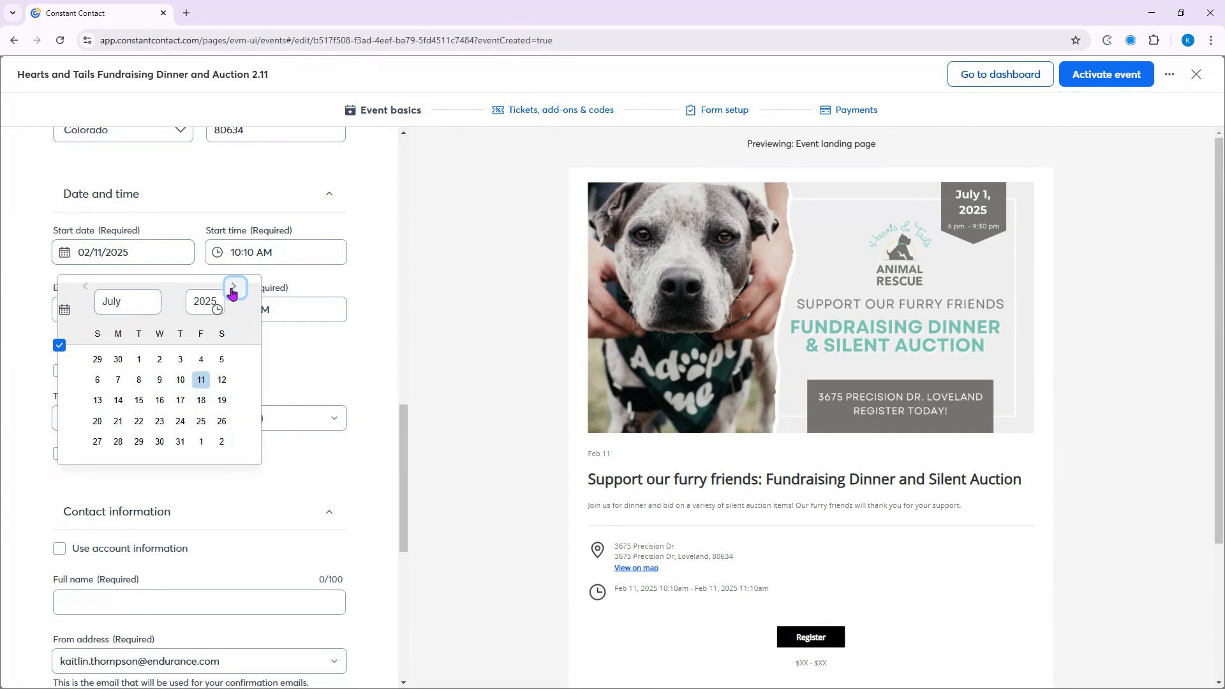
left_click(139, 360)
Set the event's start time to 6:00 PM.
left_click(274, 267)
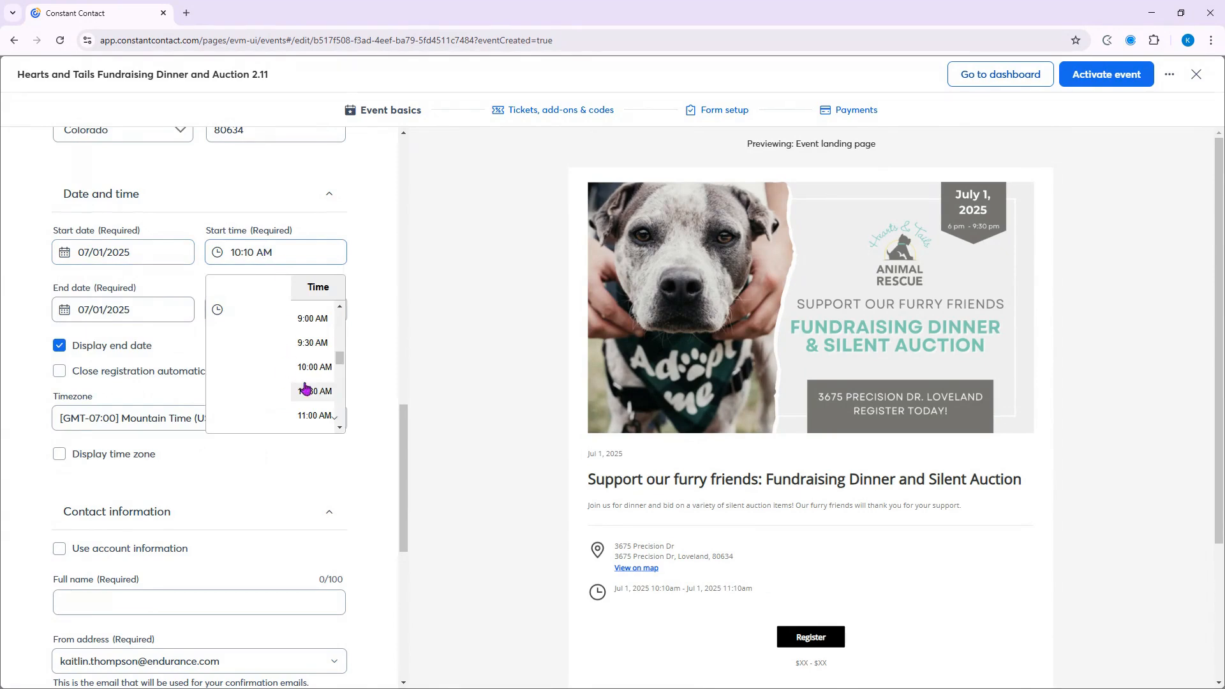
scroll(307, 388, "down", 7)
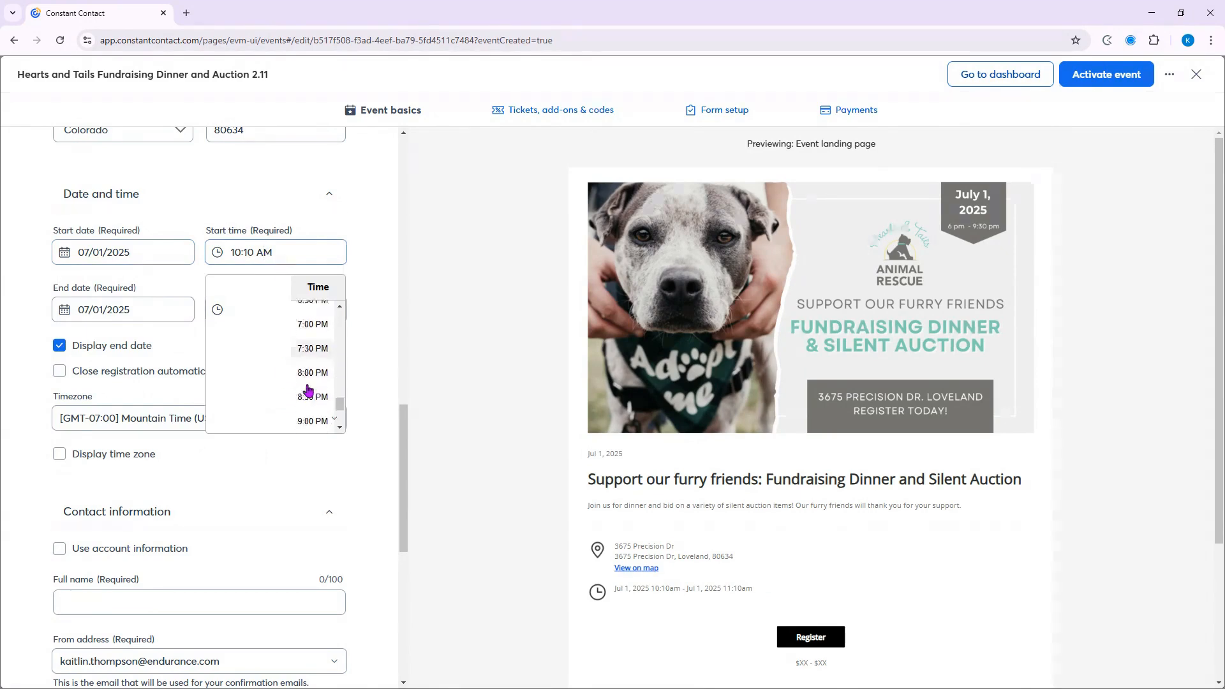
left_click(315, 310)
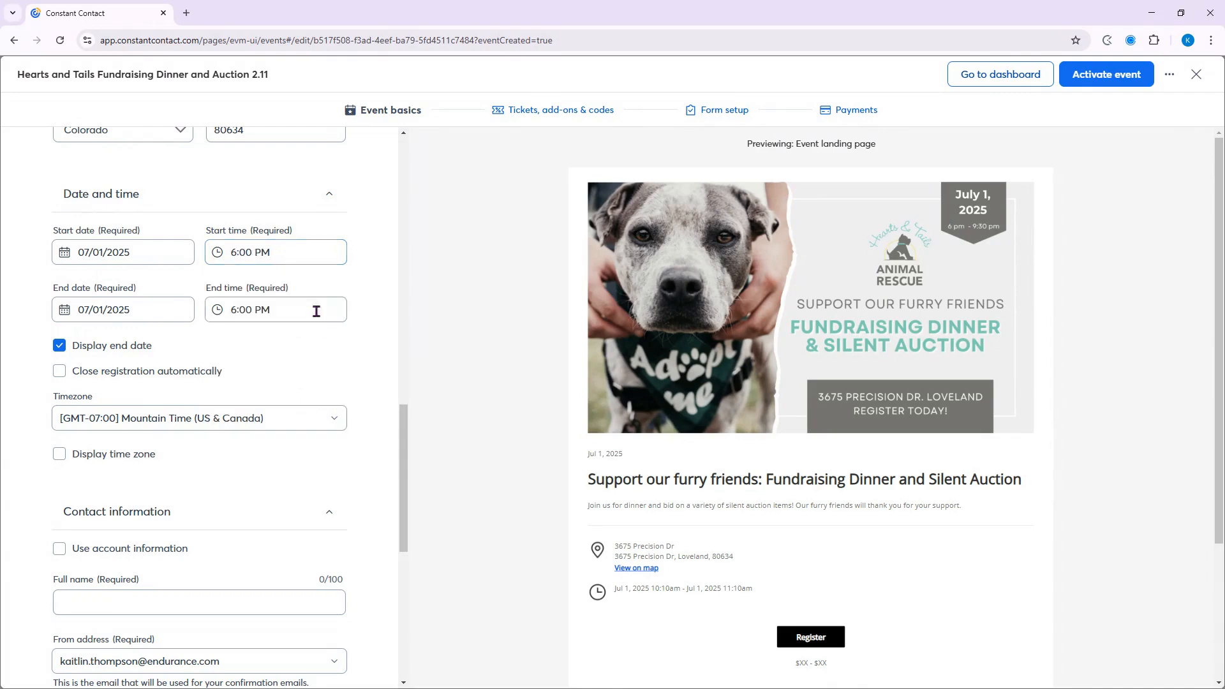
Set the event's end time to 9:30 PM.
left_click(276, 311)
scroll(323, 408, "down", 4)
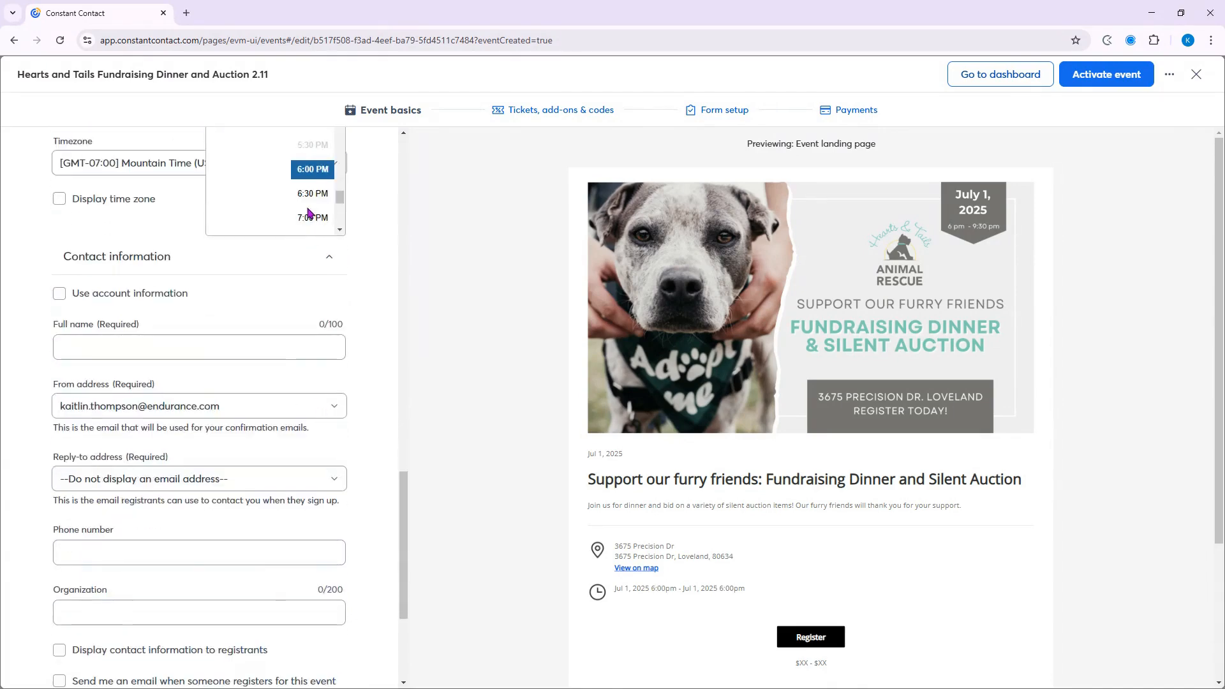
scroll(309, 213, "down", 3)
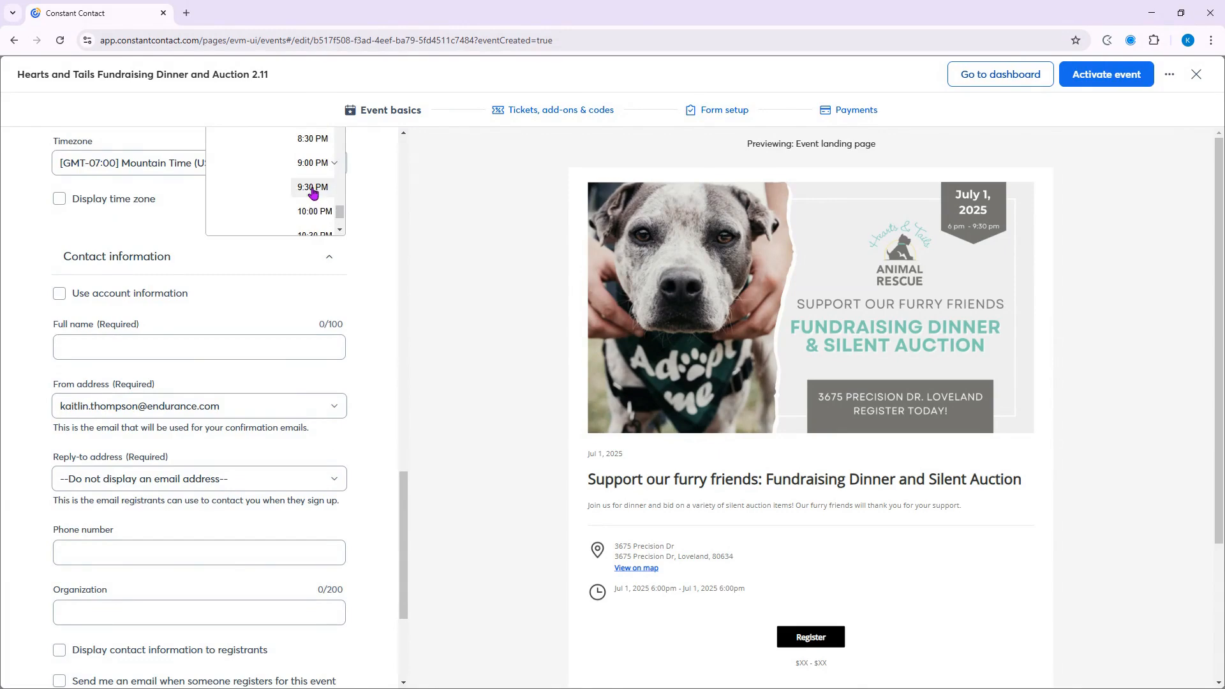
left_click(312, 181)
Turn off the display of the event's end date.
scroll(312, 183, "up", 5)
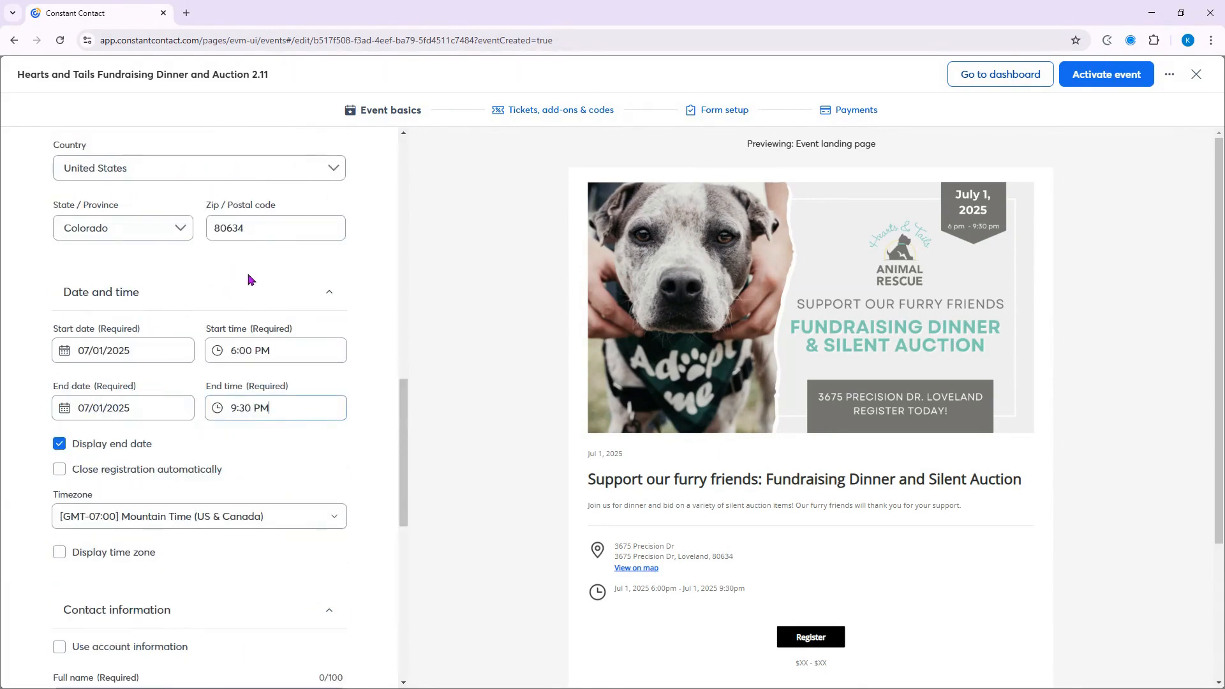
scroll(241, 392, "down", 3)
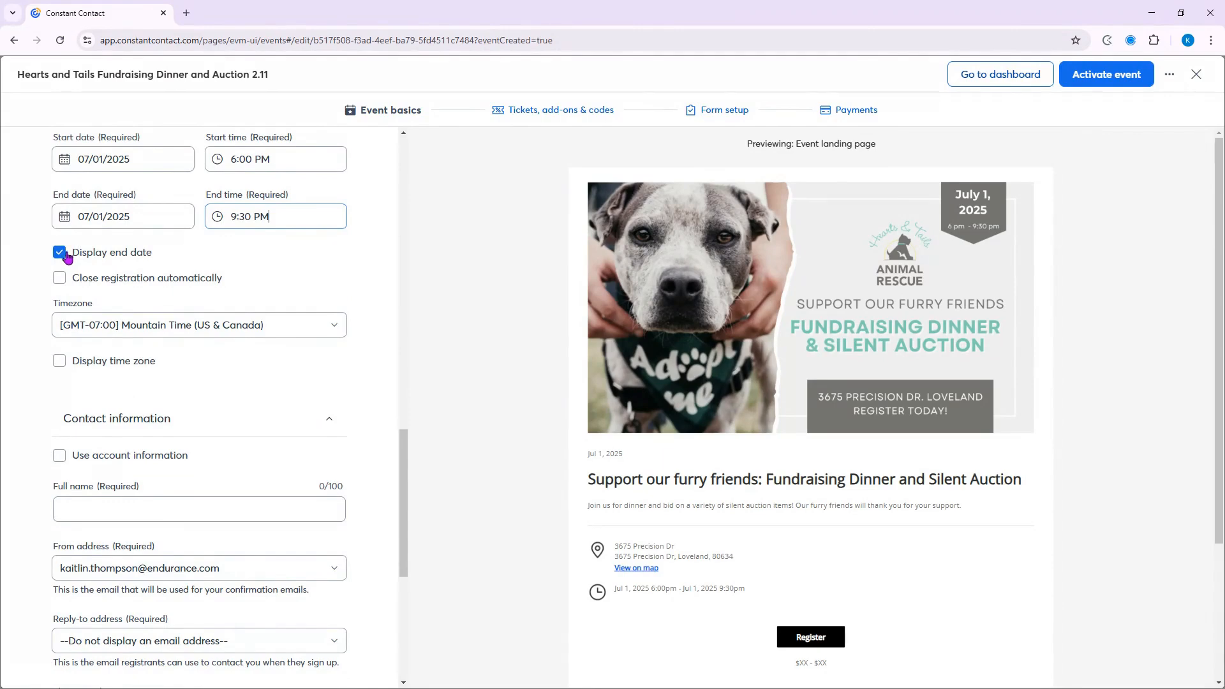
left_click(61, 253)
Have registration close automatically and set its end date to June 24, 2025.
scroll(248, 284, "down", 2)
scroll(120, 181, "up", 1)
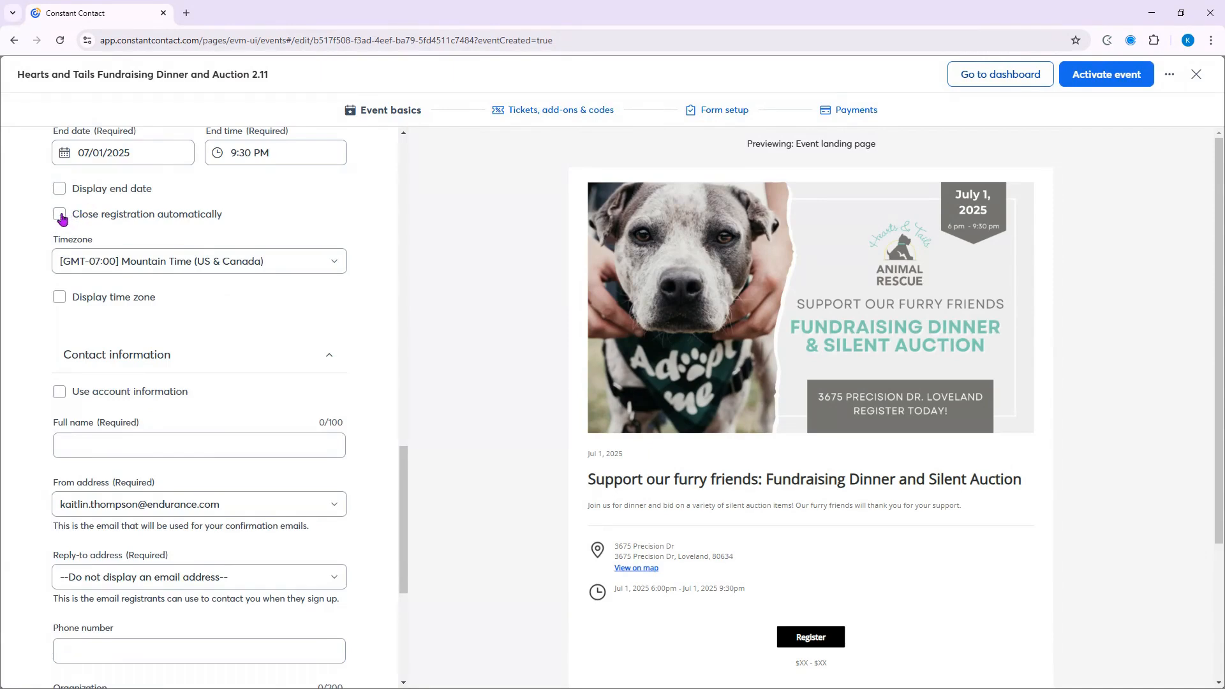
left_click(60, 214)
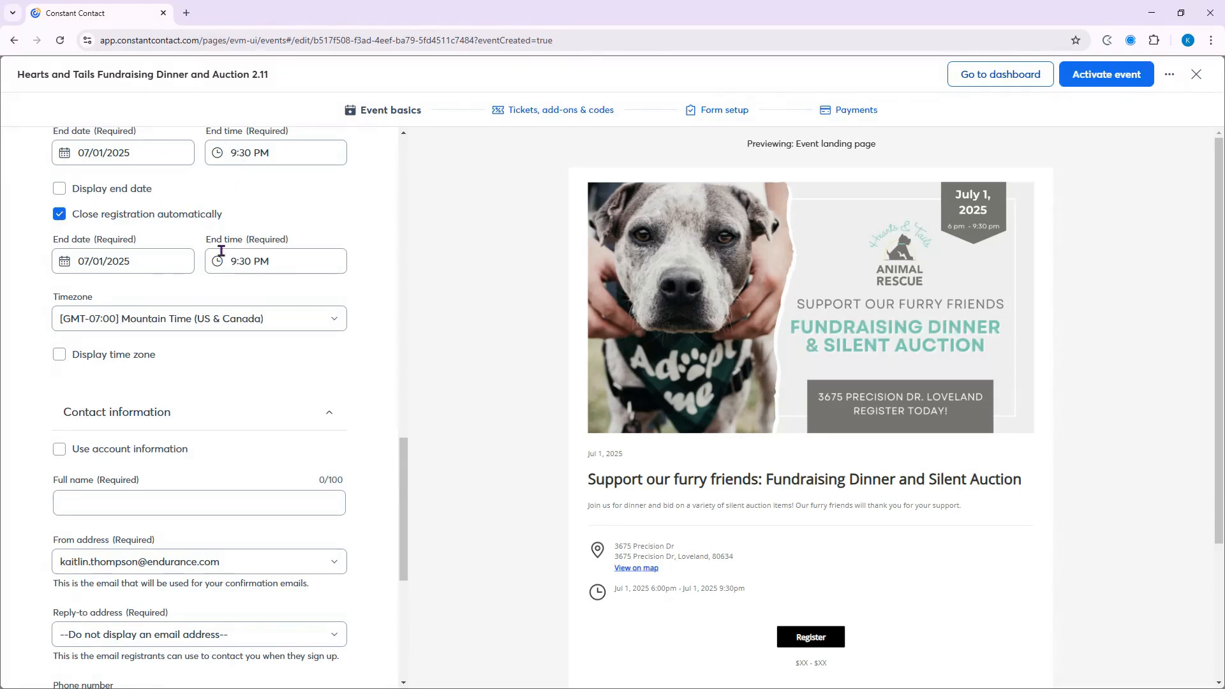
left_click(150, 261)
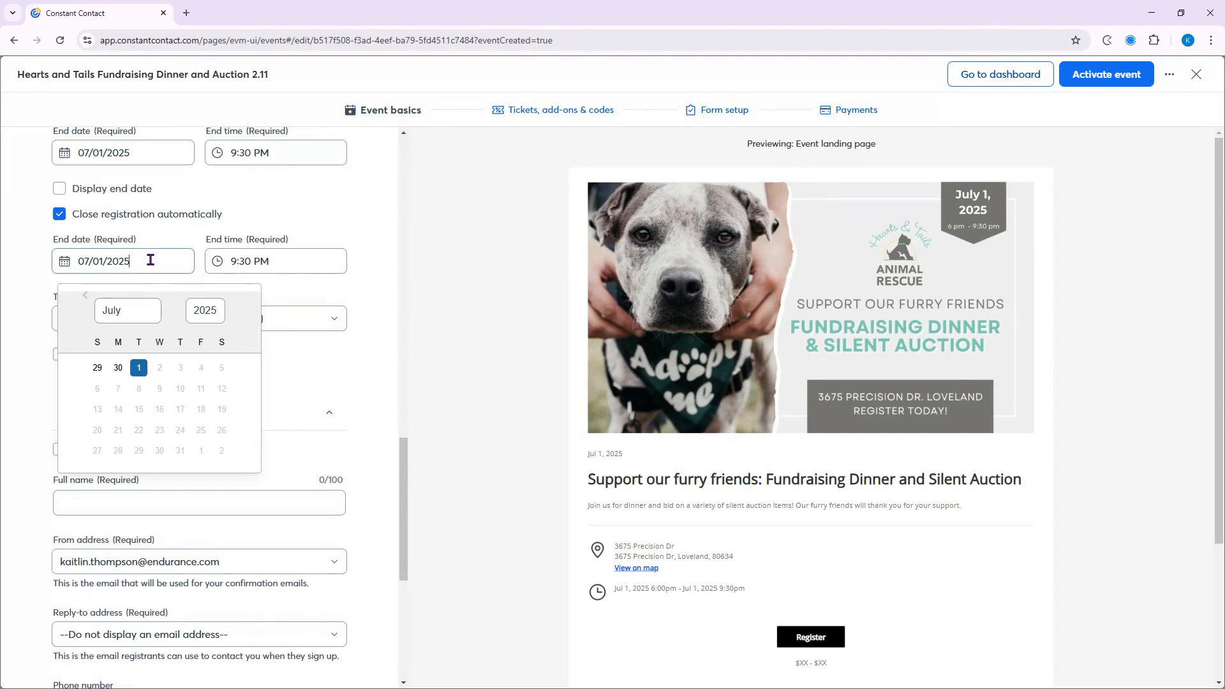
left_click(84, 297)
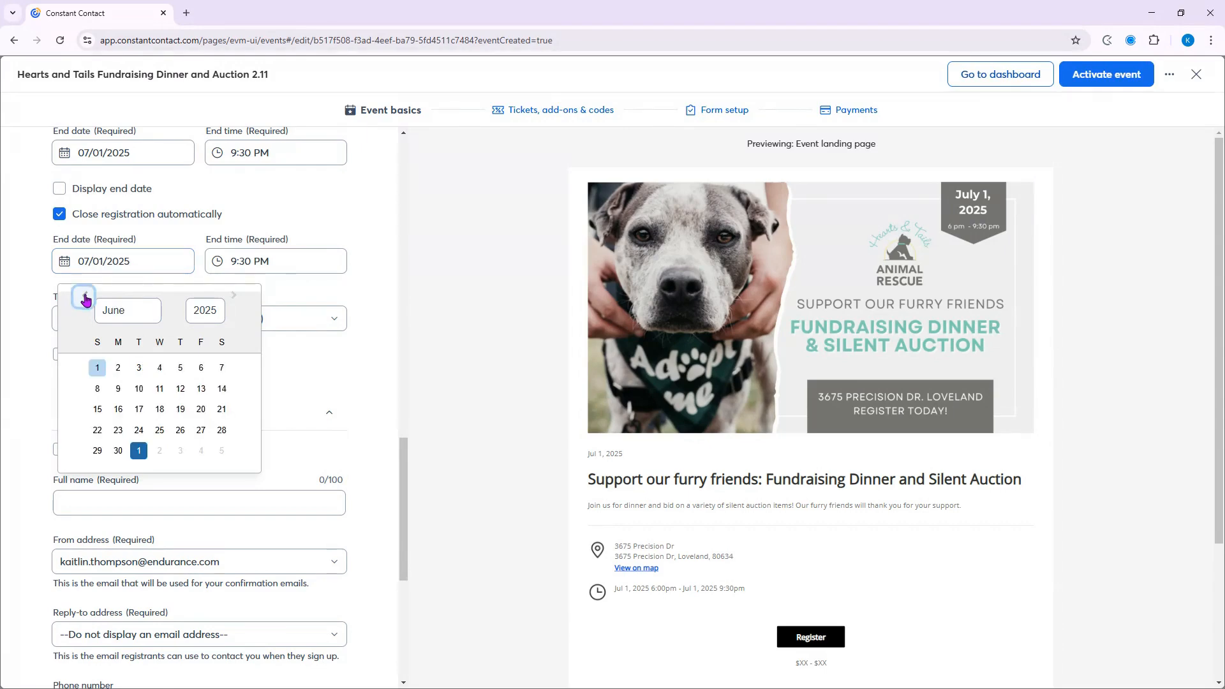
left_click(139, 431)
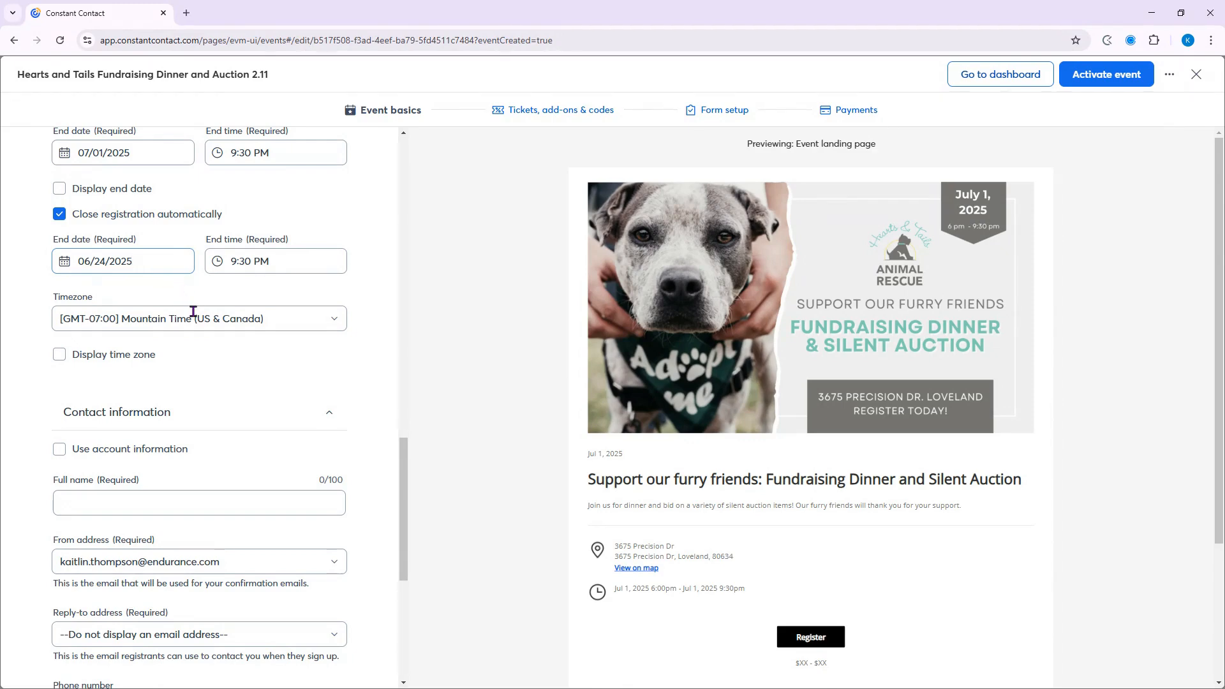
Enter the event contact's name and choose the contact's authenticated constantcontact.com email as the From address.
scroll(191, 312, "down", 3)
scroll(196, 316, "down", 2)
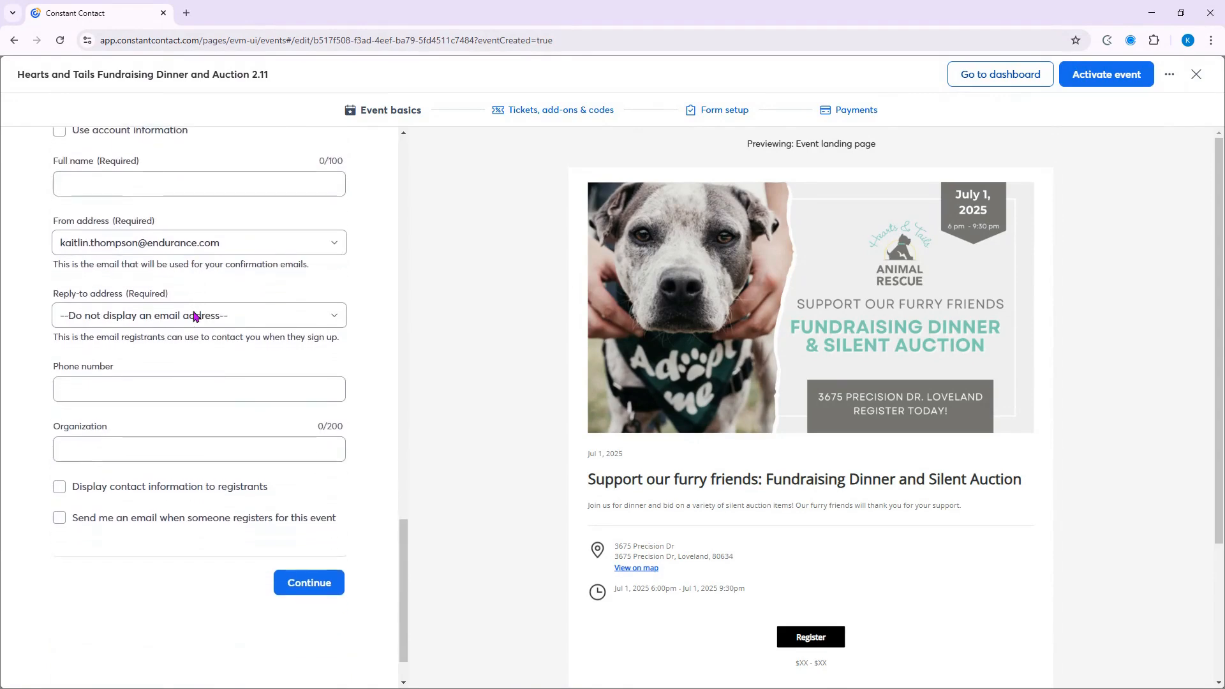
scroll(199, 314, "up", 1)
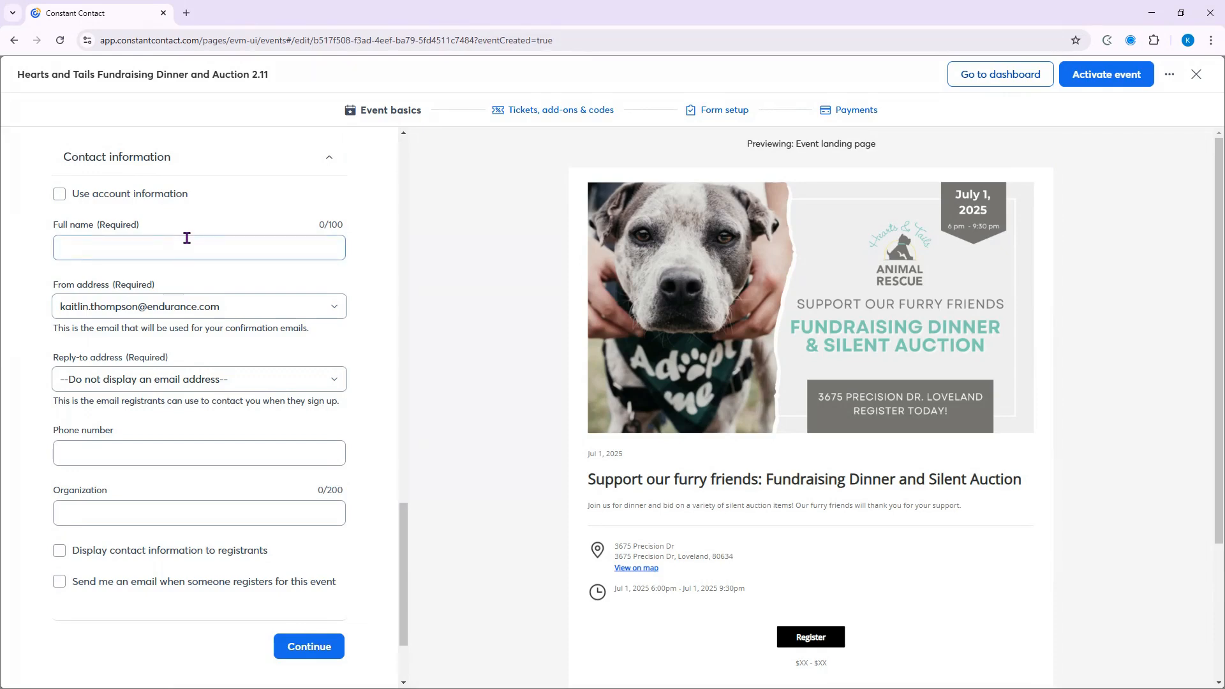
type("Kaitlin")
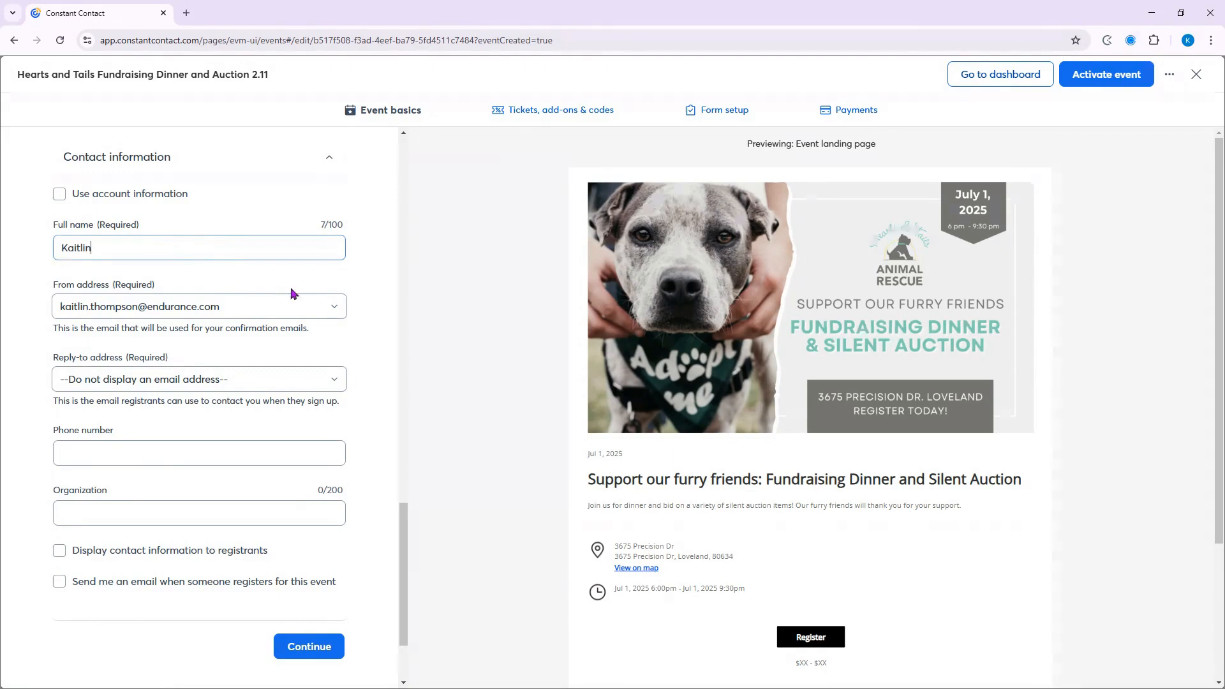
left_click(334, 308)
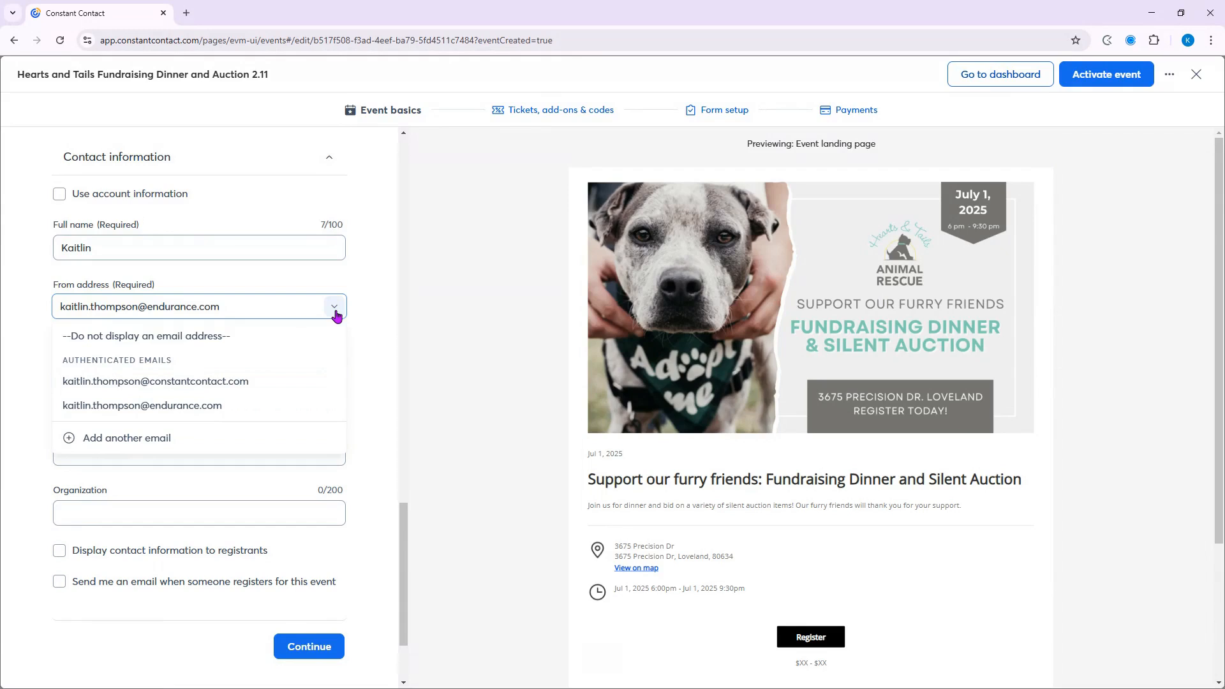
left_click(308, 382)
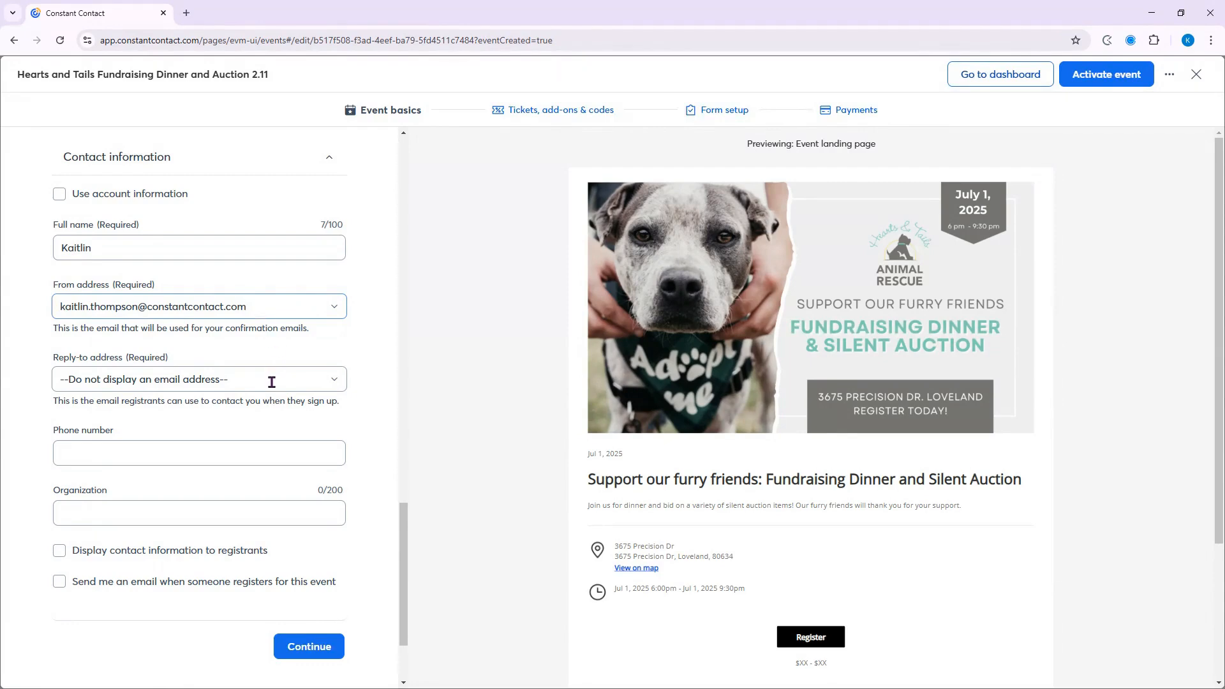
Choose the animal rescue's verified events email as the Reply-to address.
left_click(329, 380)
scroll(330, 380, "down", 2)
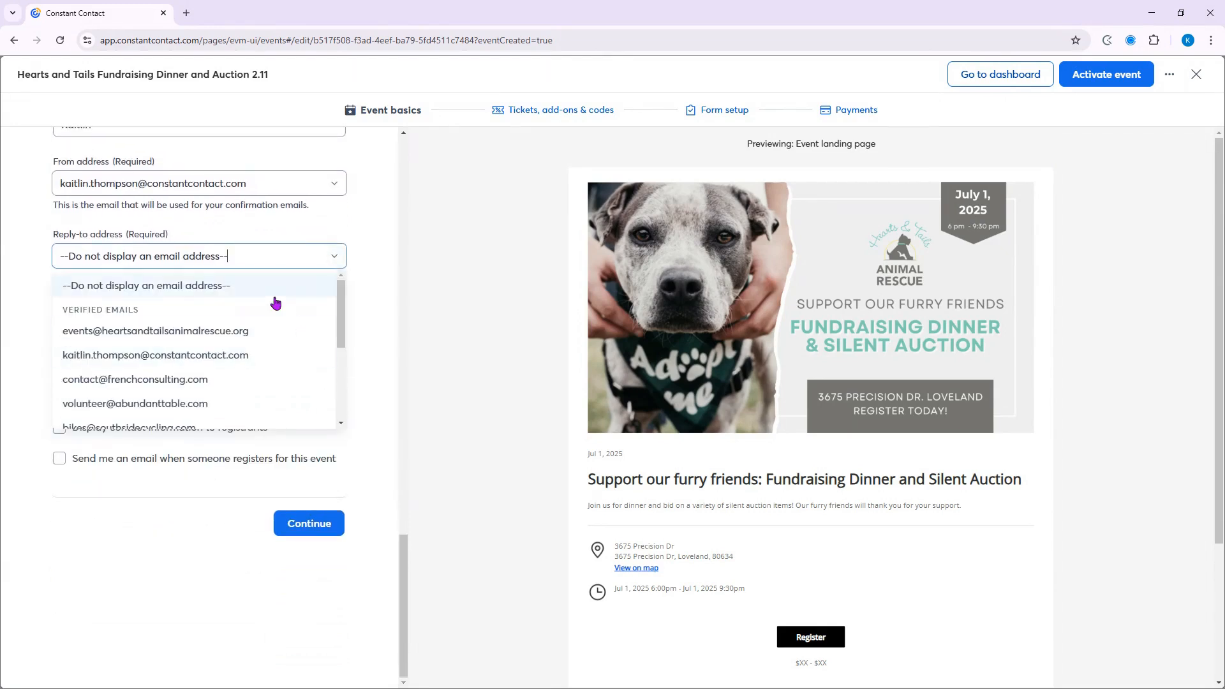
left_click(263, 333)
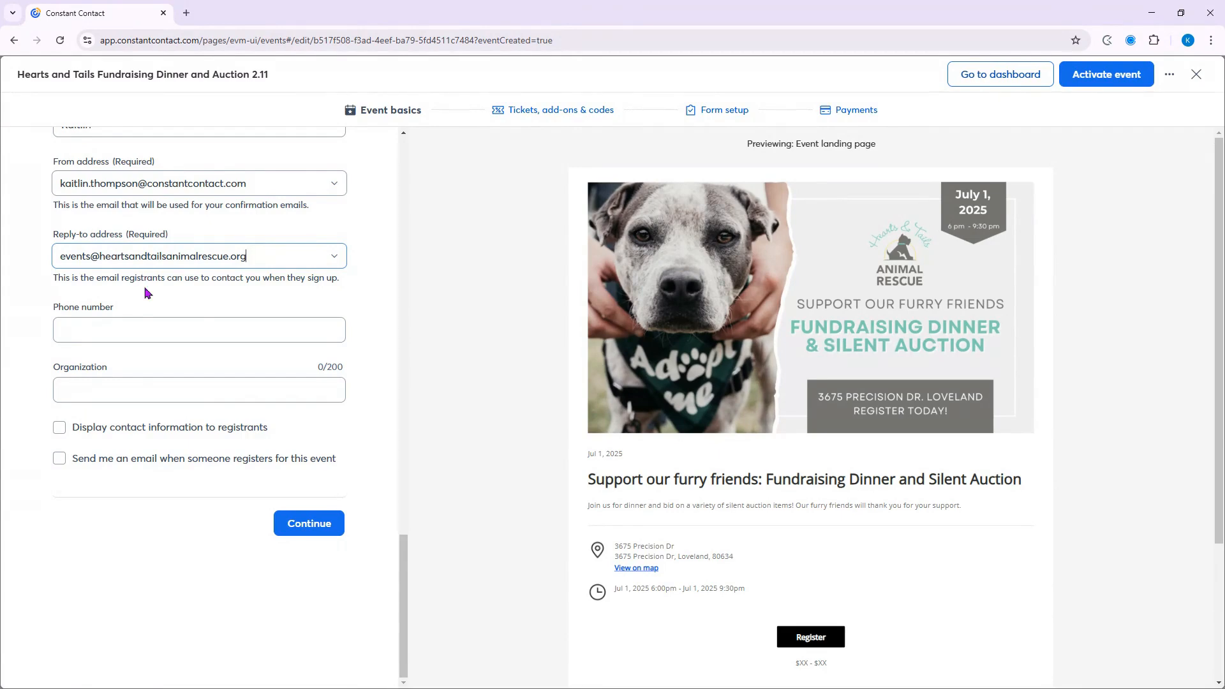
Fill in the contact's phone number and enter Hearts and Tails Animal Rescue as the organization.
left_click(151, 331)
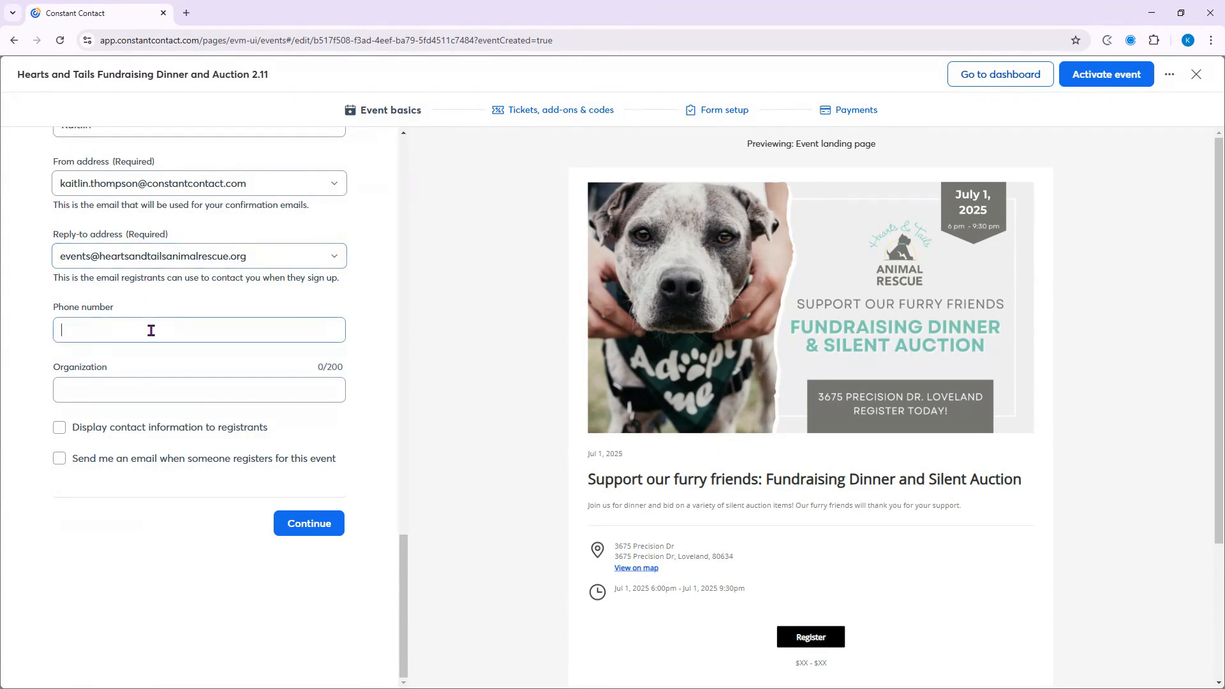
type("11")
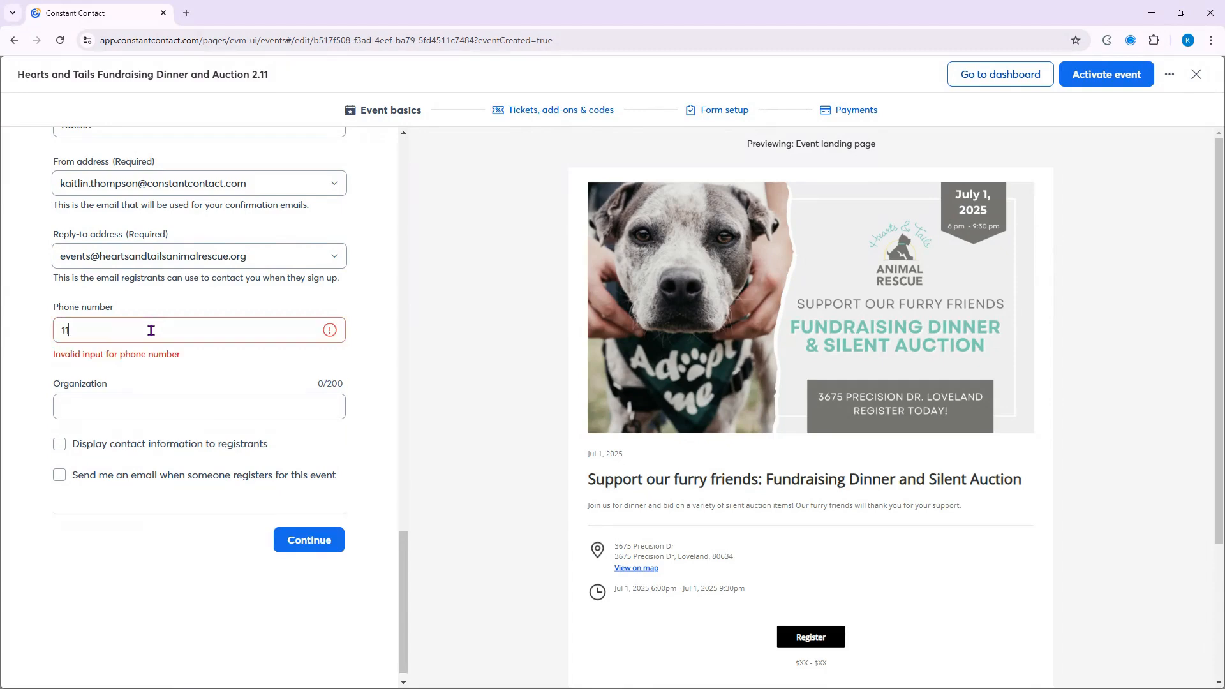
type("1111111")
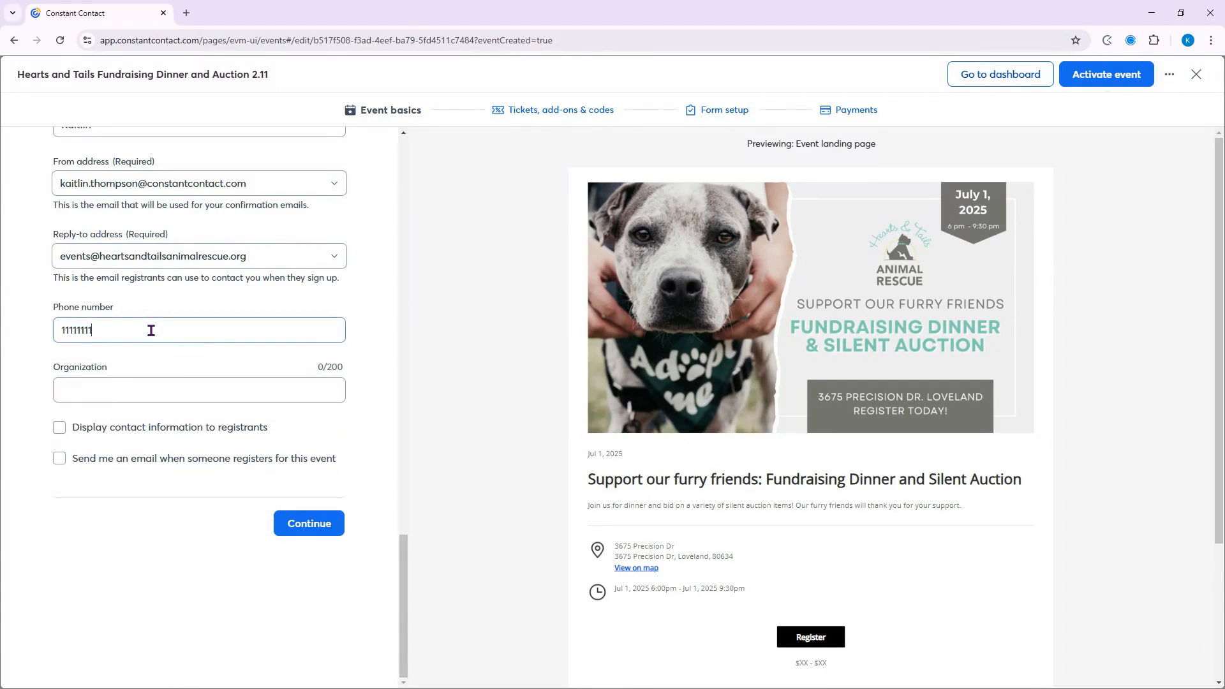
left_click(159, 391)
type("Hearts")
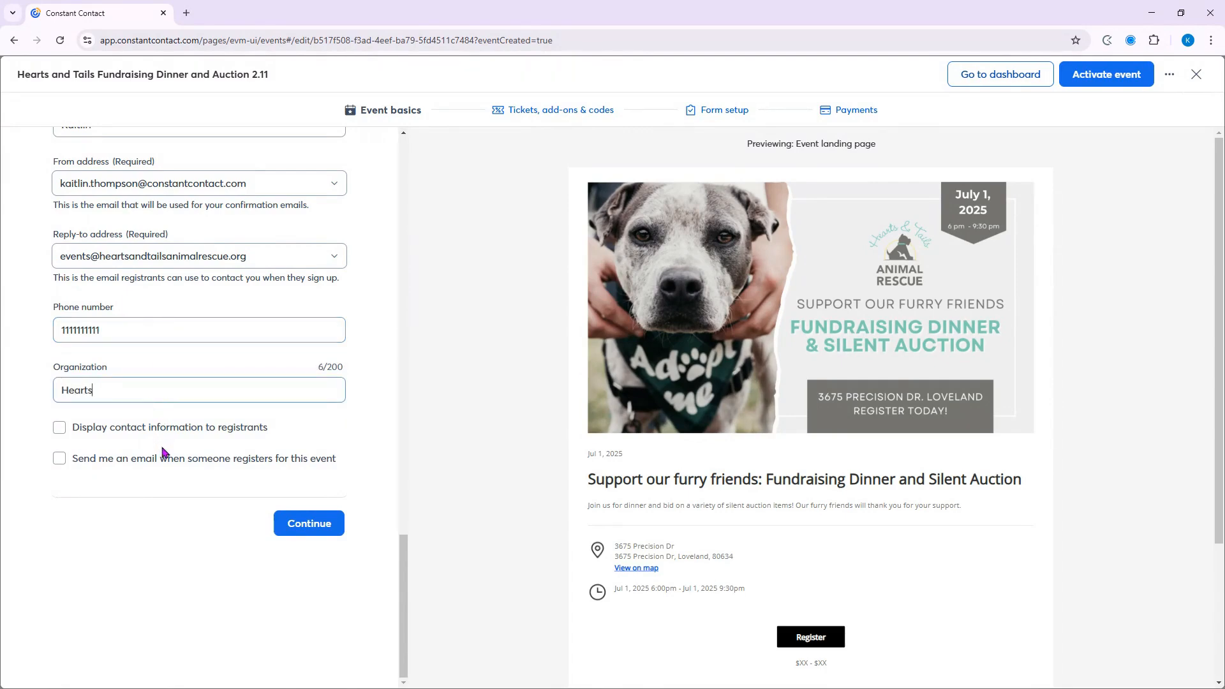
type(" and Tails Animal Rescue")
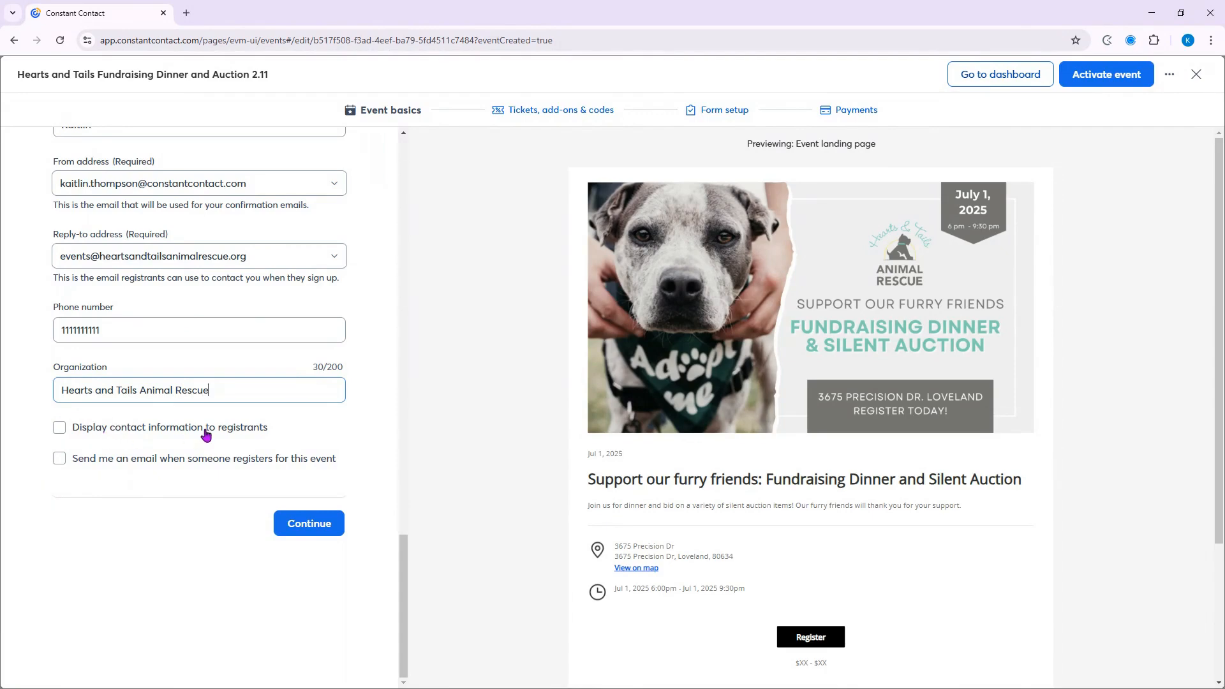
Display the contact information to registrants and enable an email notification when someone registers for the event.
left_click(59, 428)
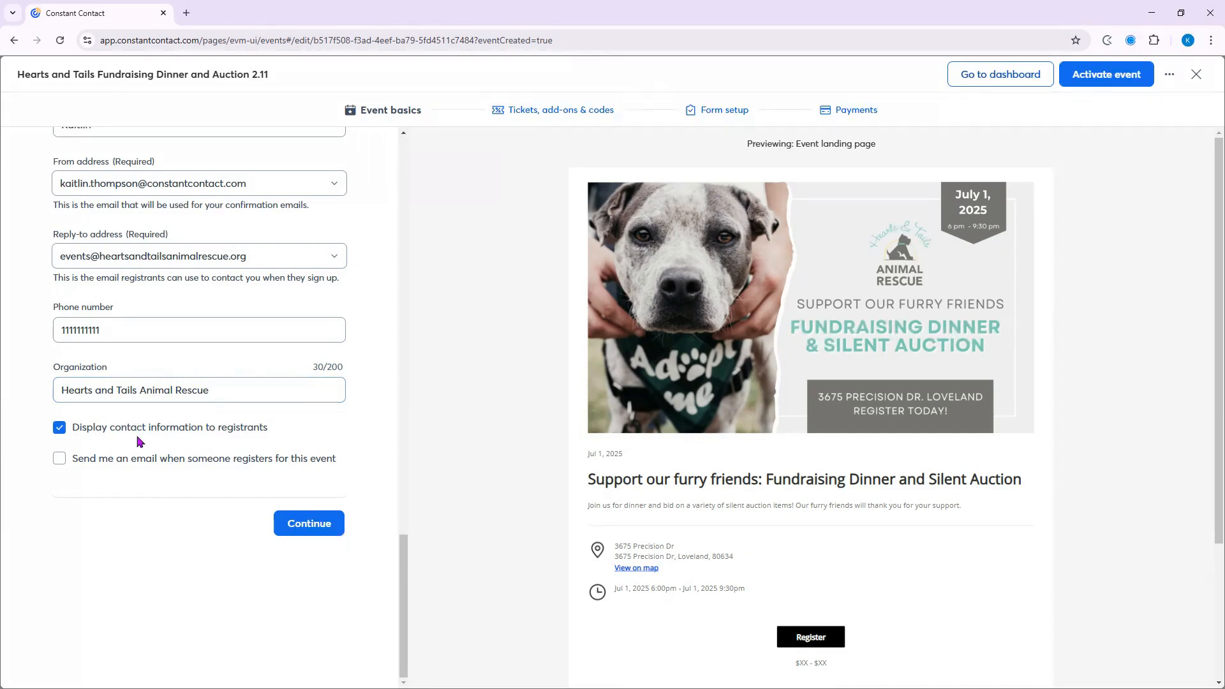
left_click(60, 459)
scroll(949, 389, "down", 2)
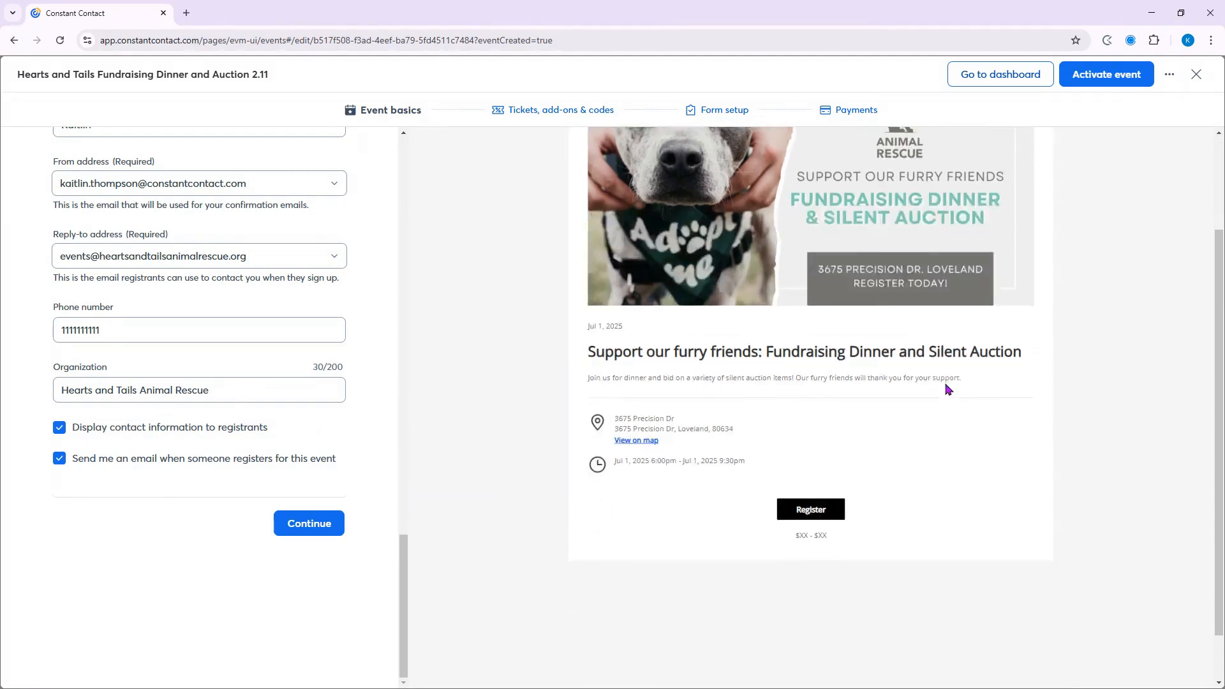
scroll(948, 389, "down", 1)
scroll(947, 389, "up", 3)
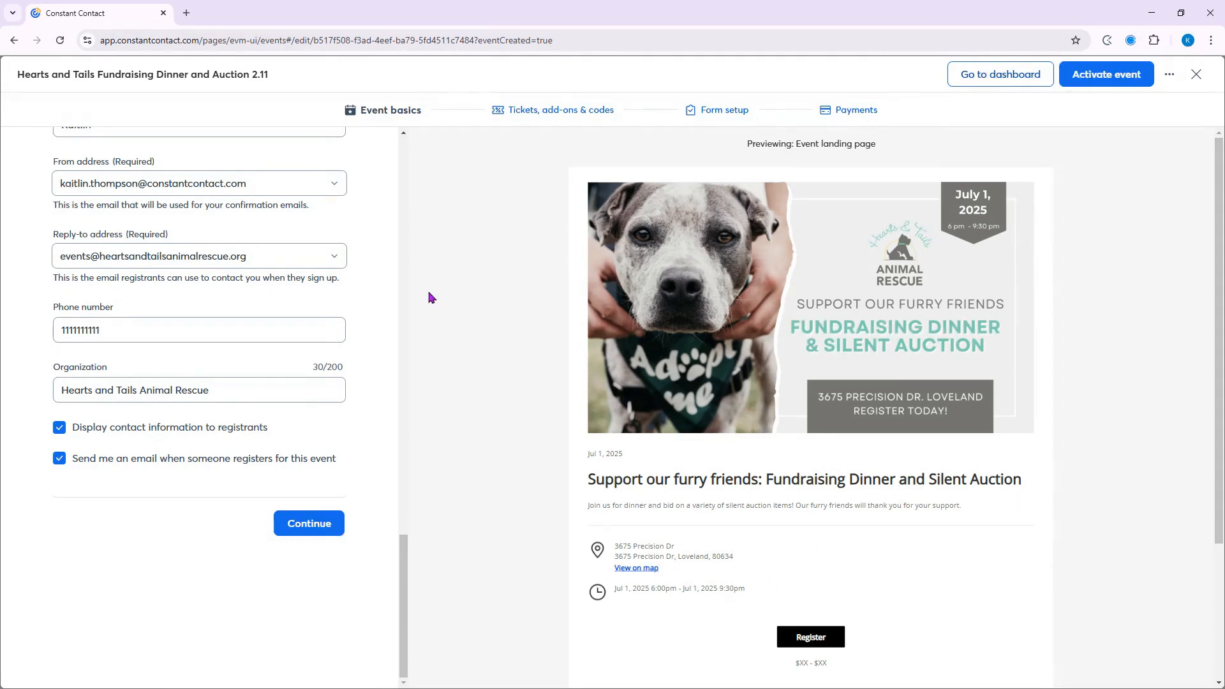
Start a ticket named General Admission described as "This option will get you in the door for access to the silent auction and light refreshments".
left_click(319, 532)
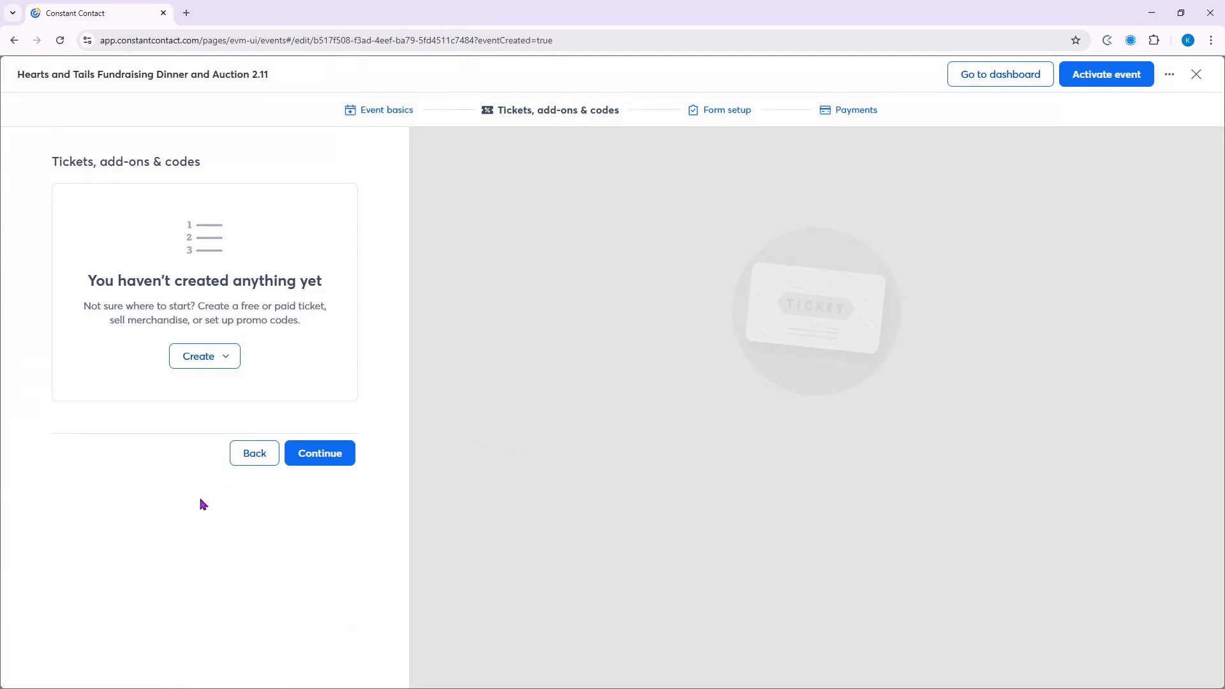
left_click(208, 362)
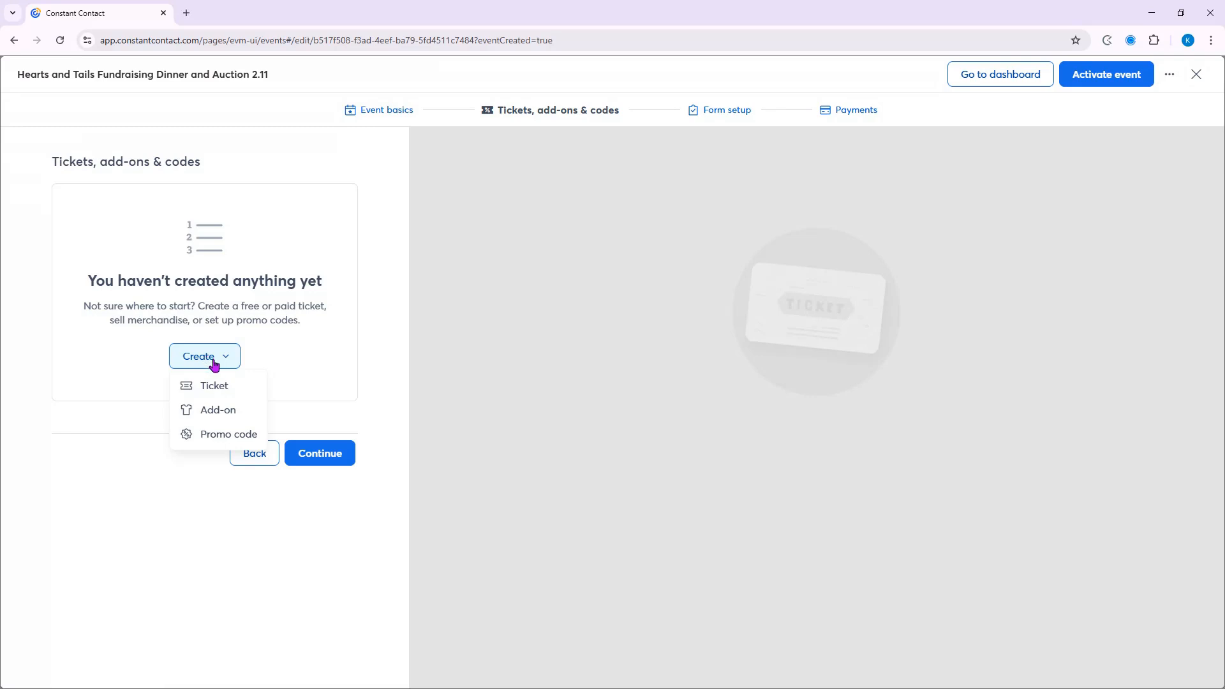
left_click(236, 387)
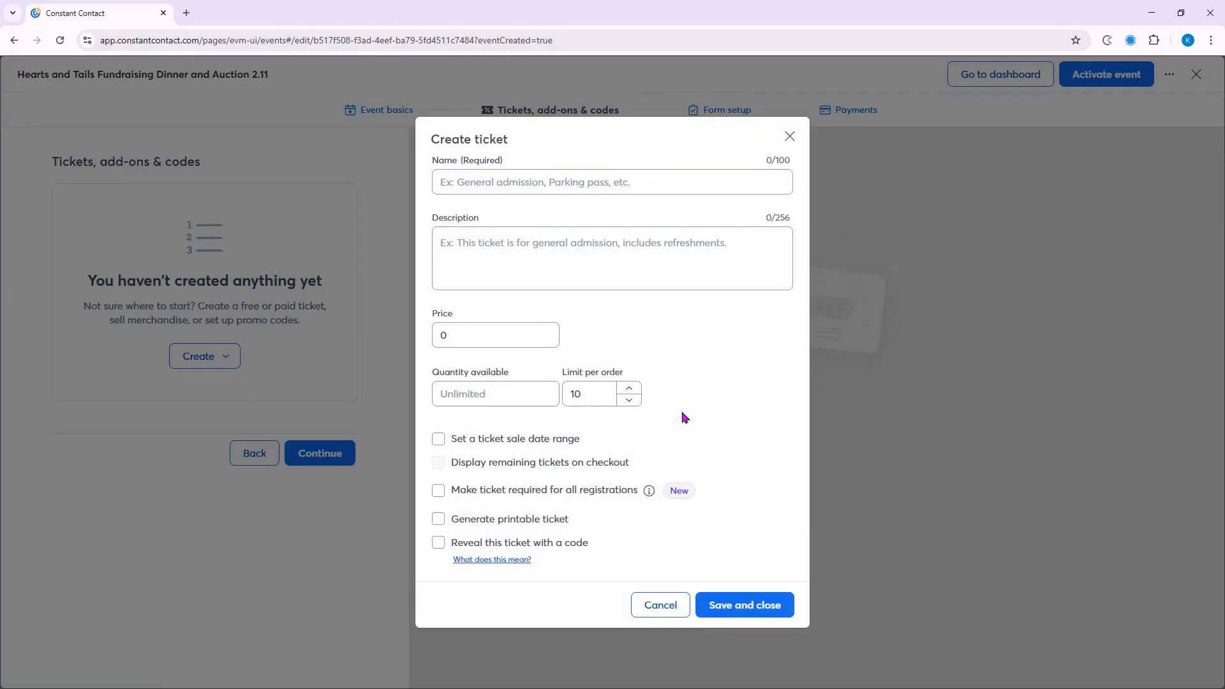
left_click(636, 182)
type("G")
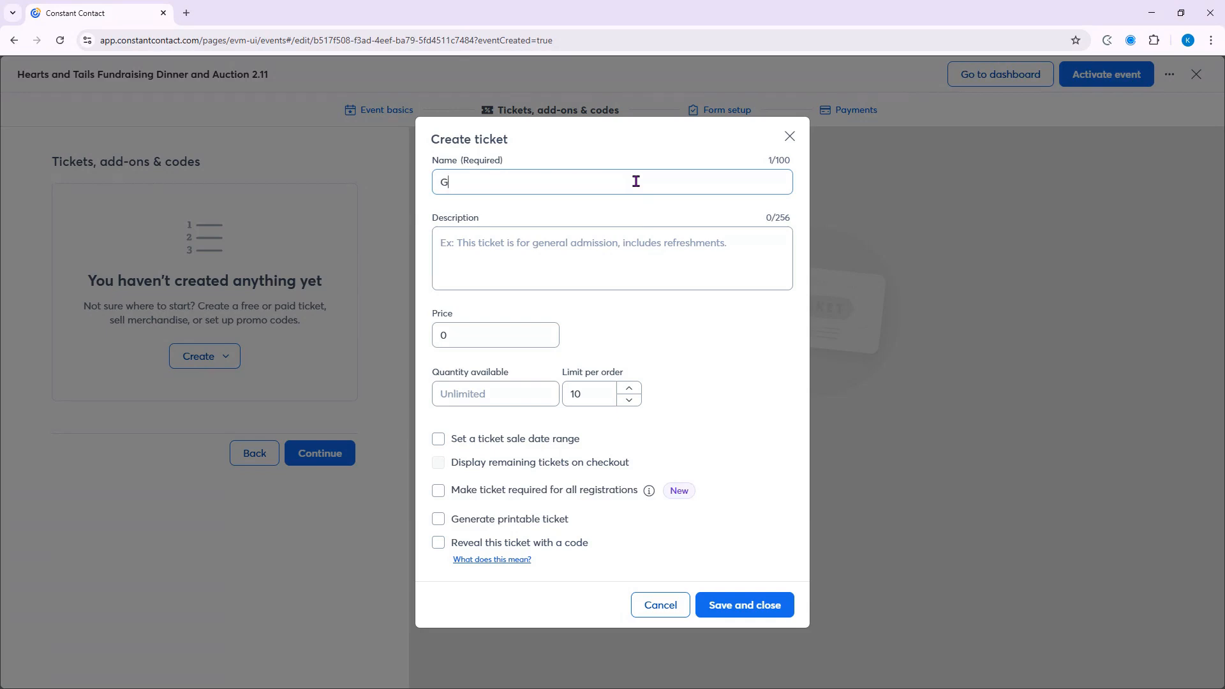
type("eneral Admission")
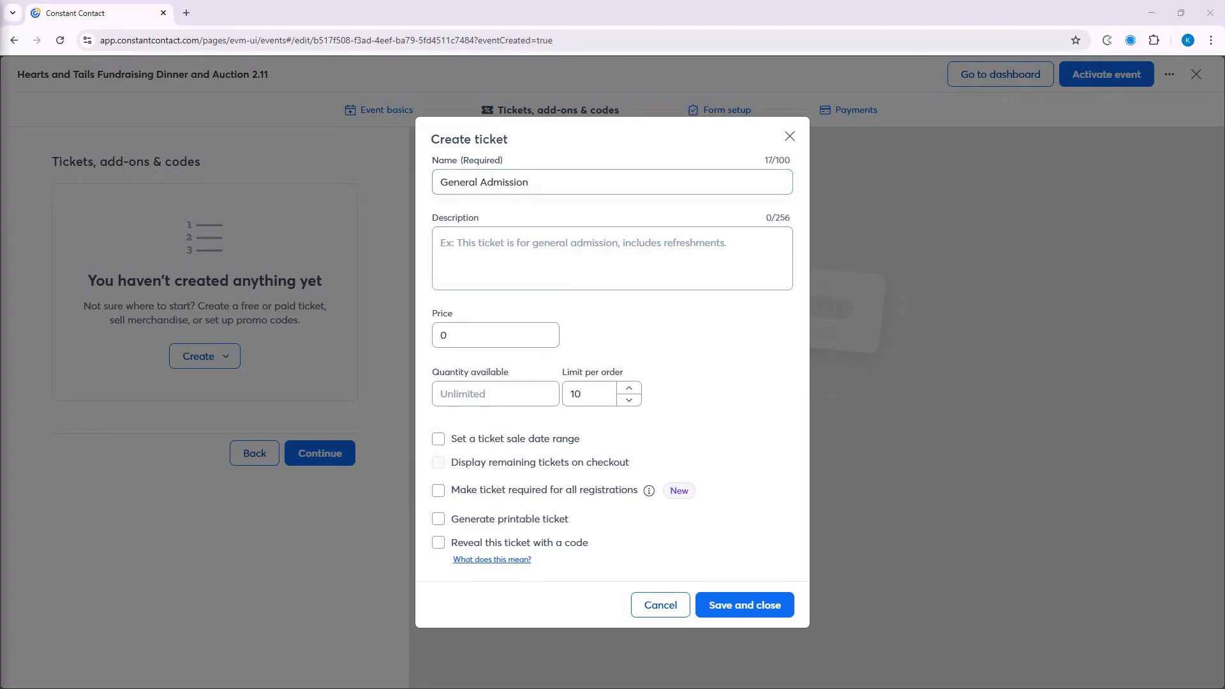
left_click(583, 255)
type("This option will get you in the door for access to the silent auction and light refreshments")
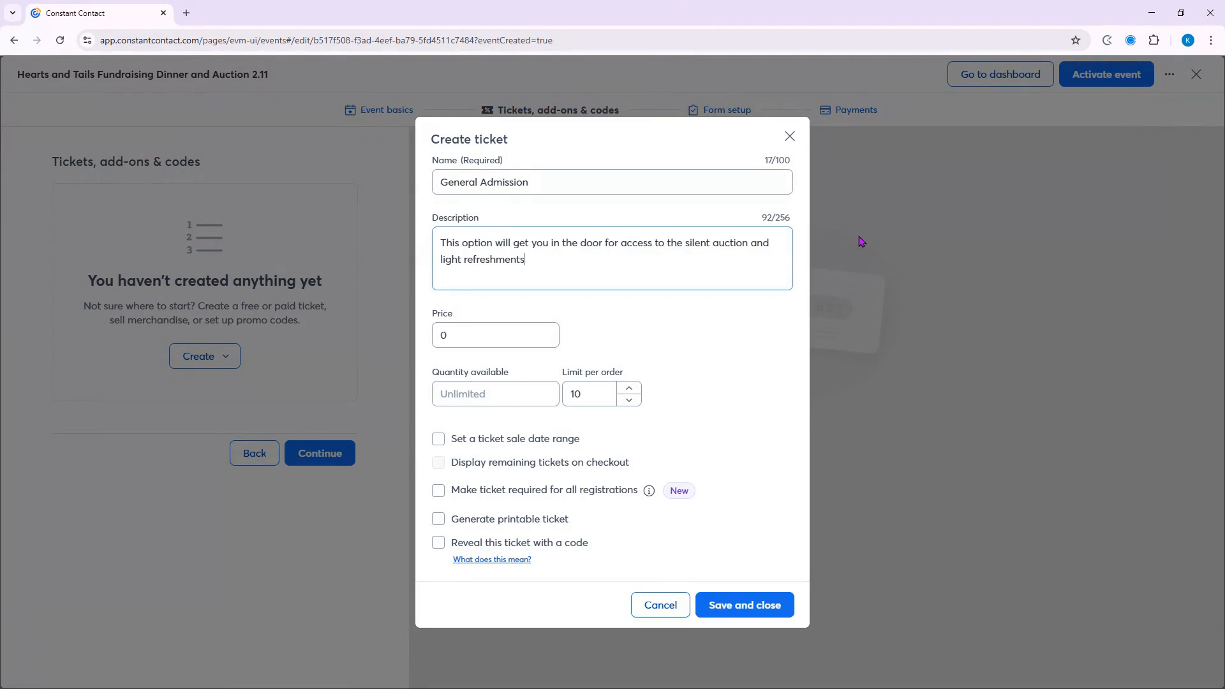
Set the General Admission ticket's price to 50 and its available quantity to 100.
left_click(437, 335)
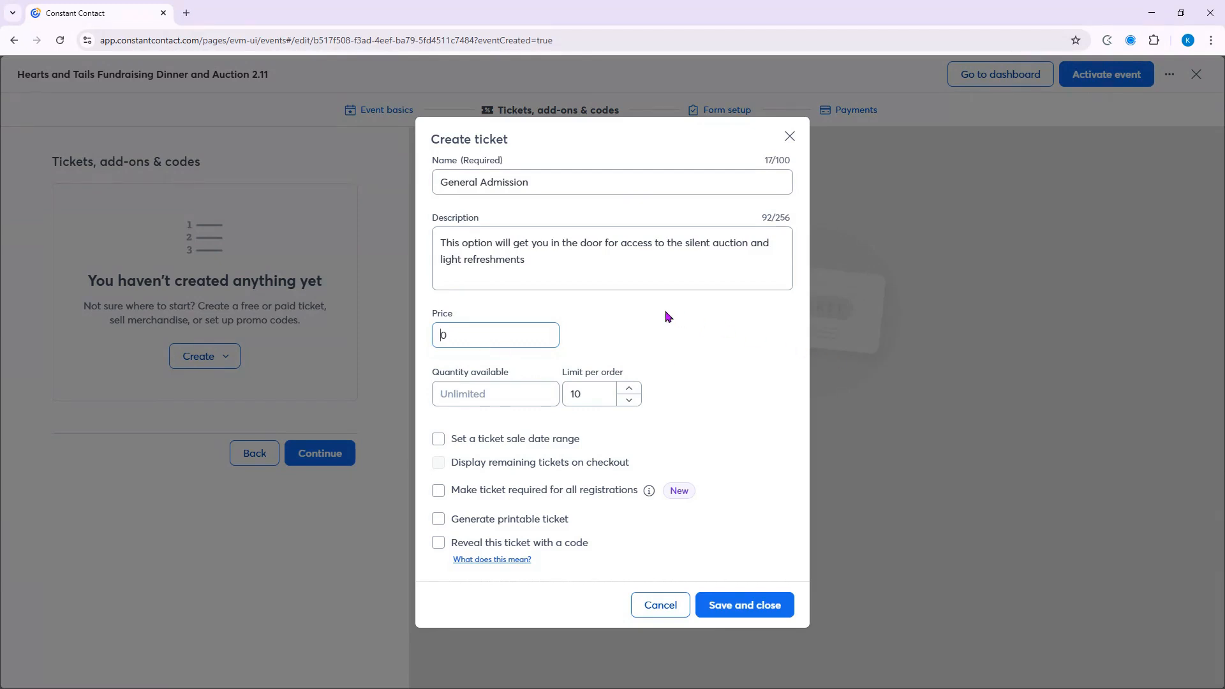
type("5")
left_click(471, 394)
type("100")
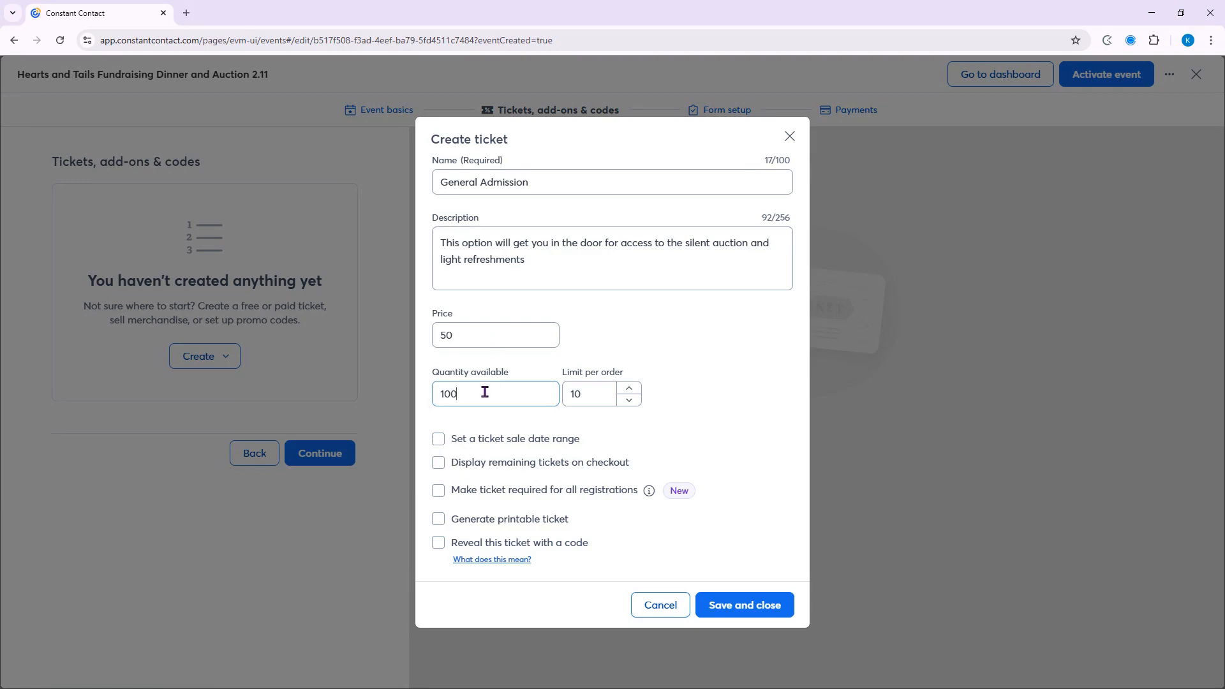
Display remaining tickets on checkout, generate a printable ticket, and save the General Admission ticket.
left_click(443, 464)
mouse_move(650, 498)
left_click(438, 521)
left_click(765, 607)
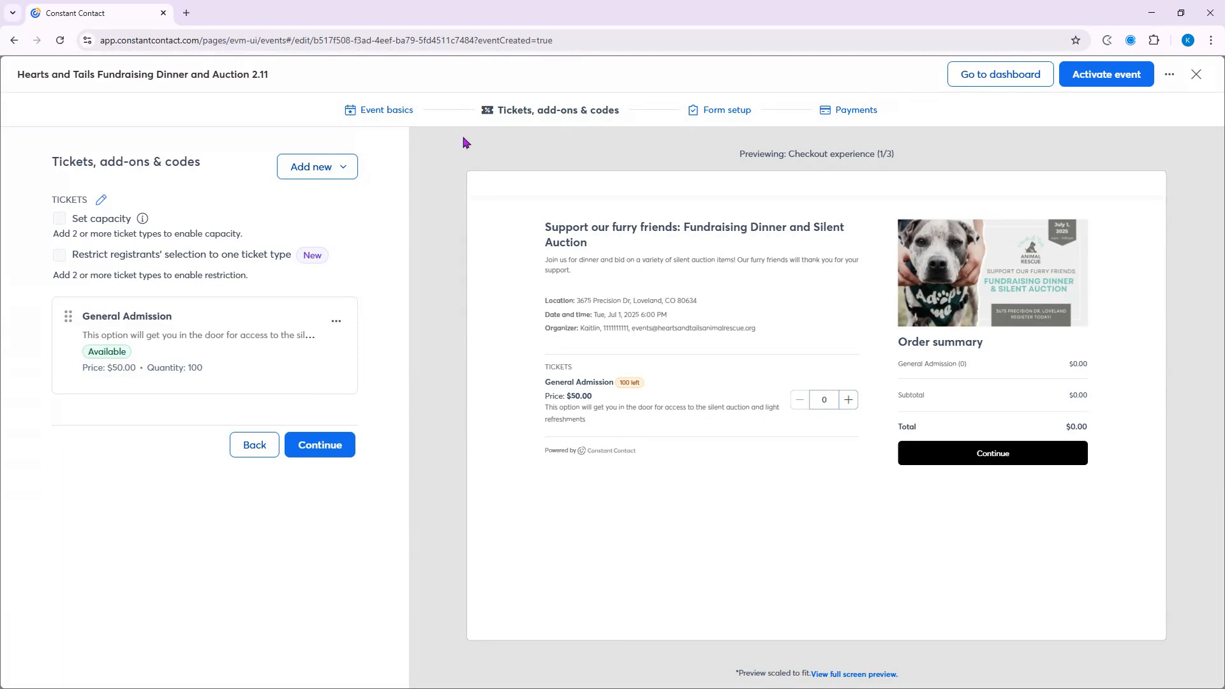
Start a new ticket named General Admission + Dinner.
left_click(343, 167)
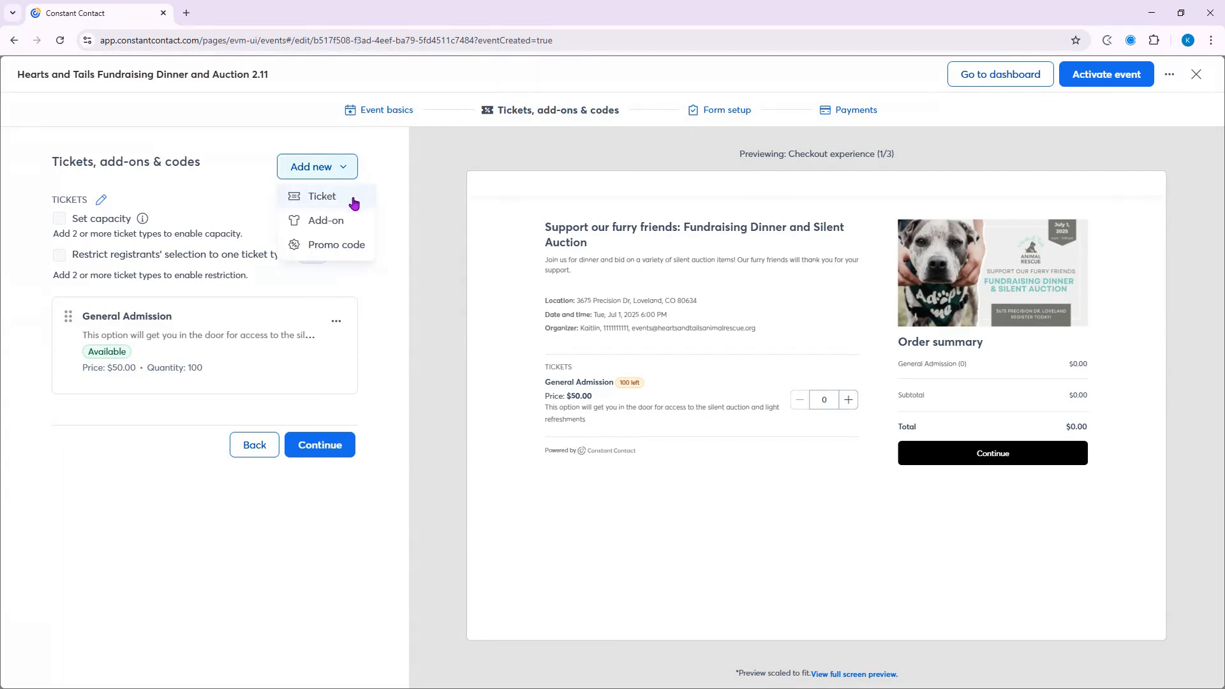
left_click(353, 202)
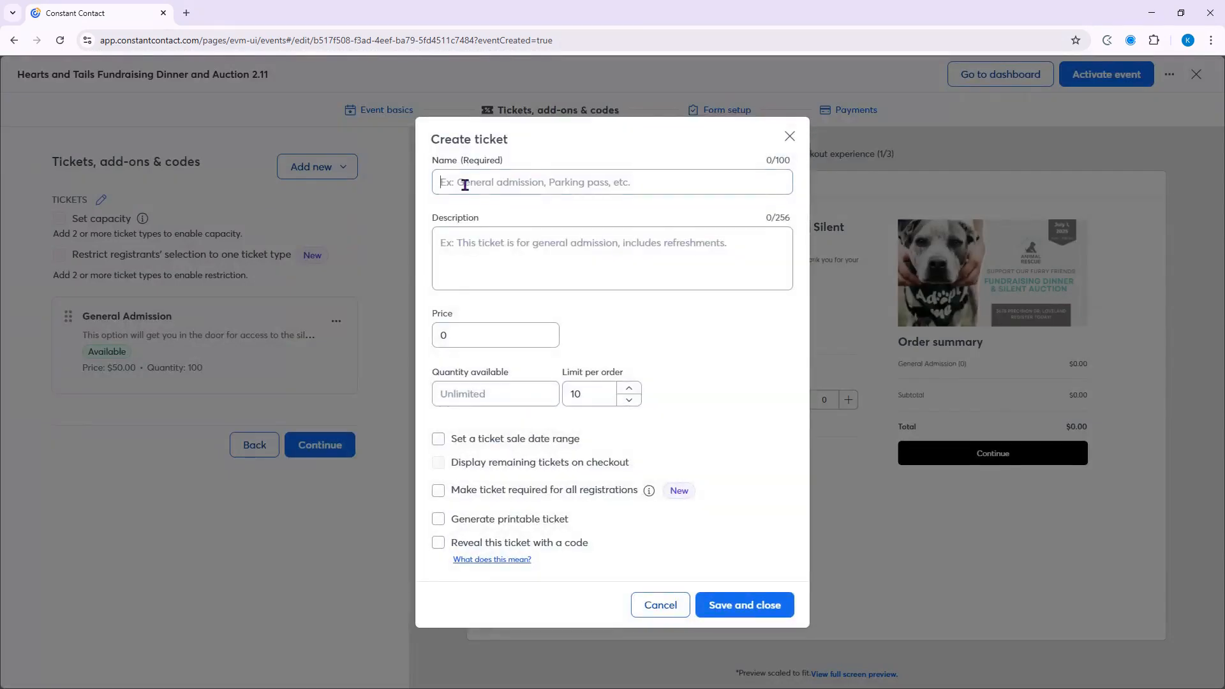
type("Gener")
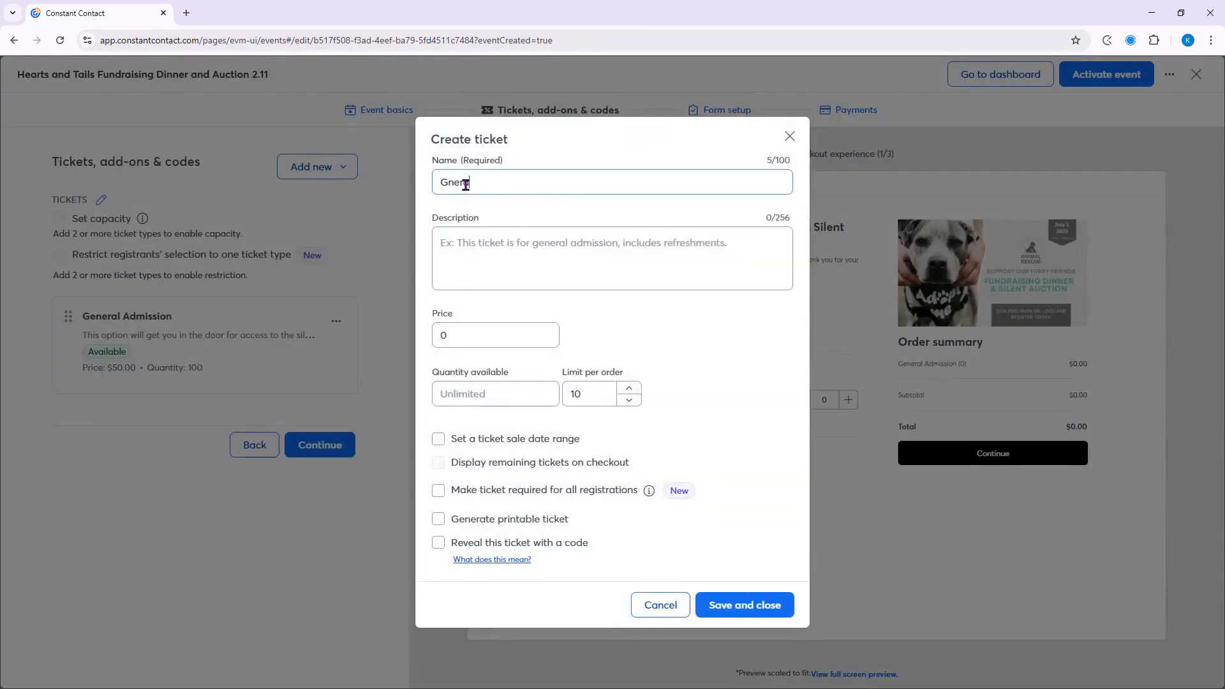
key("BackSpace")
key("BackSpace")
key("BackSpace")
key("BackSpace")
type("eneral Admission + Dinner")
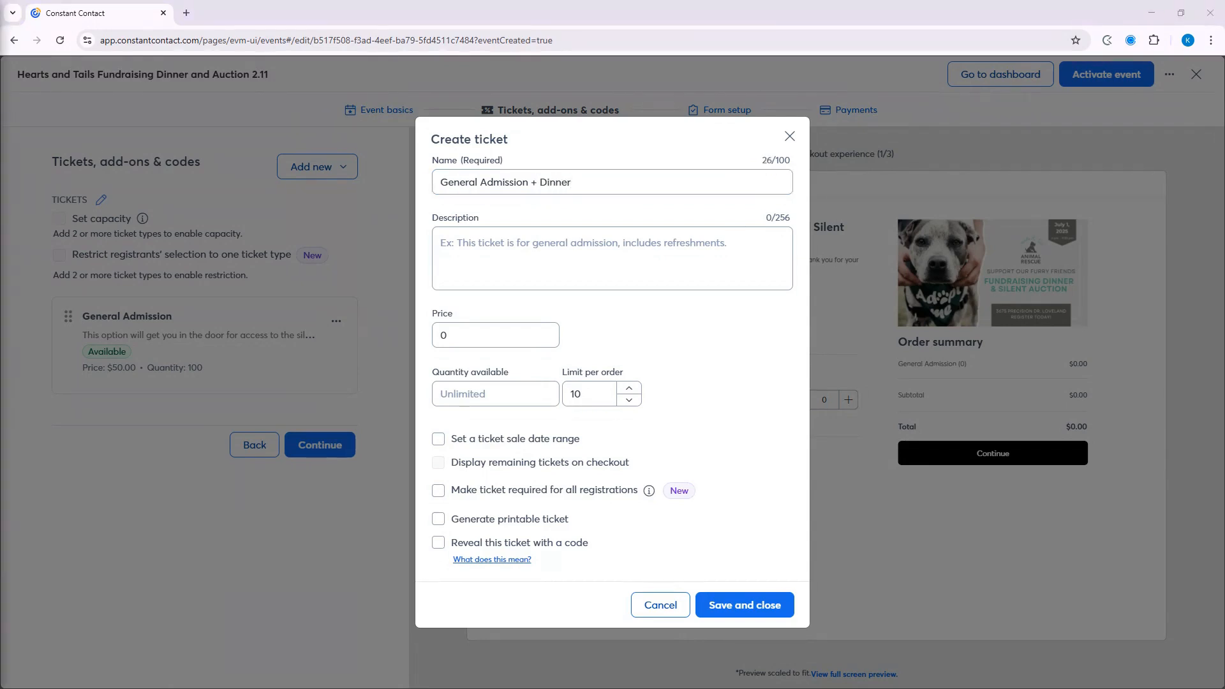
Enter the description "This option will get you in the door for access to the silent auction and you will also be served a full 3 course dinner".
left_click(511, 252)
type("This option will get you in the door for access to the silent auction and you will also be served a full 3 course dinner")
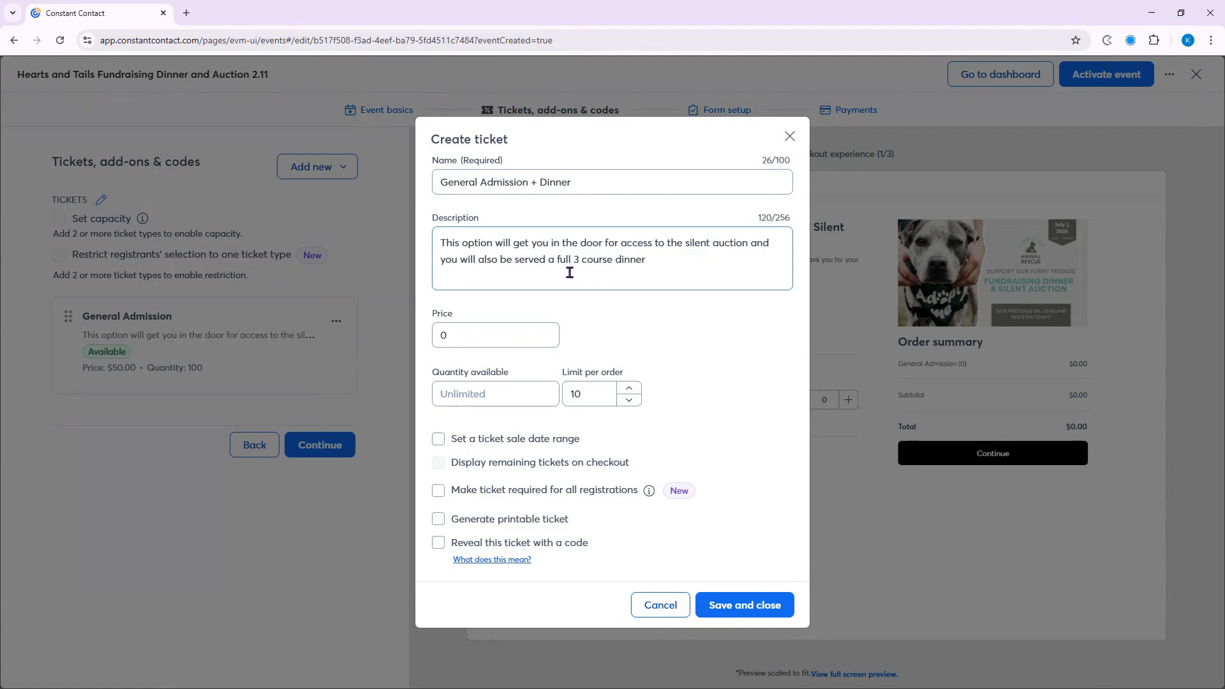
Set the General Admission + Dinner ticket's price to 100 and its available quantity to 100.
left_click(438, 330)
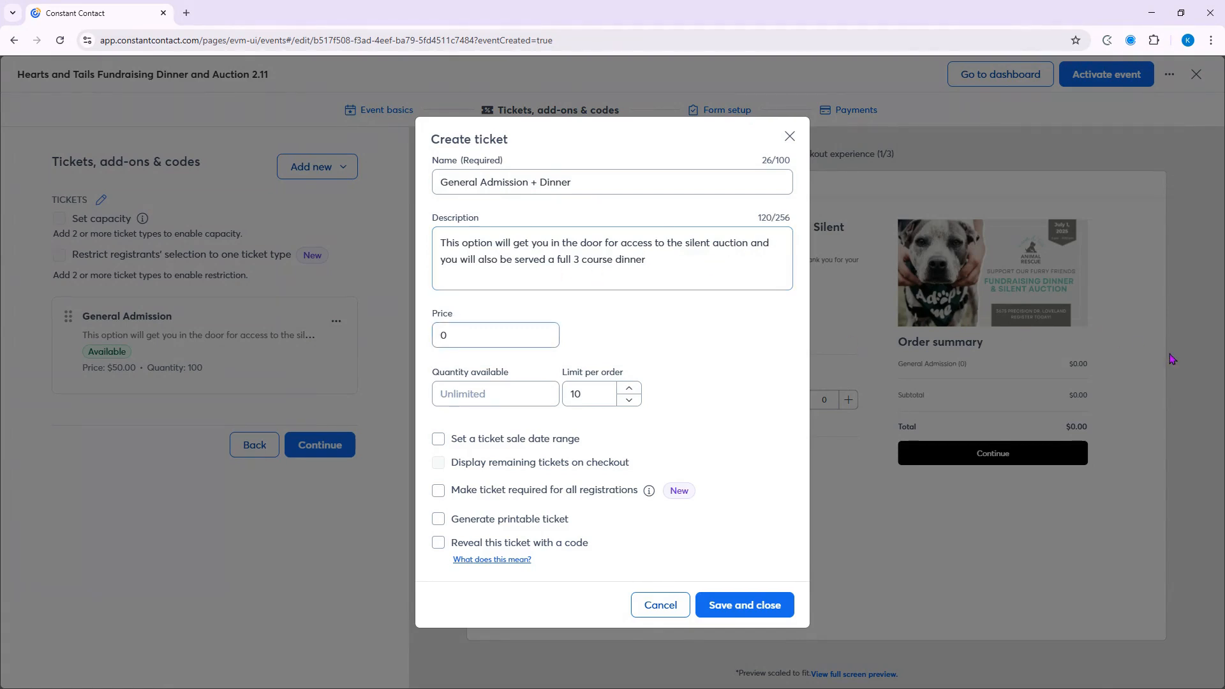
type("100")
left_click(530, 397)
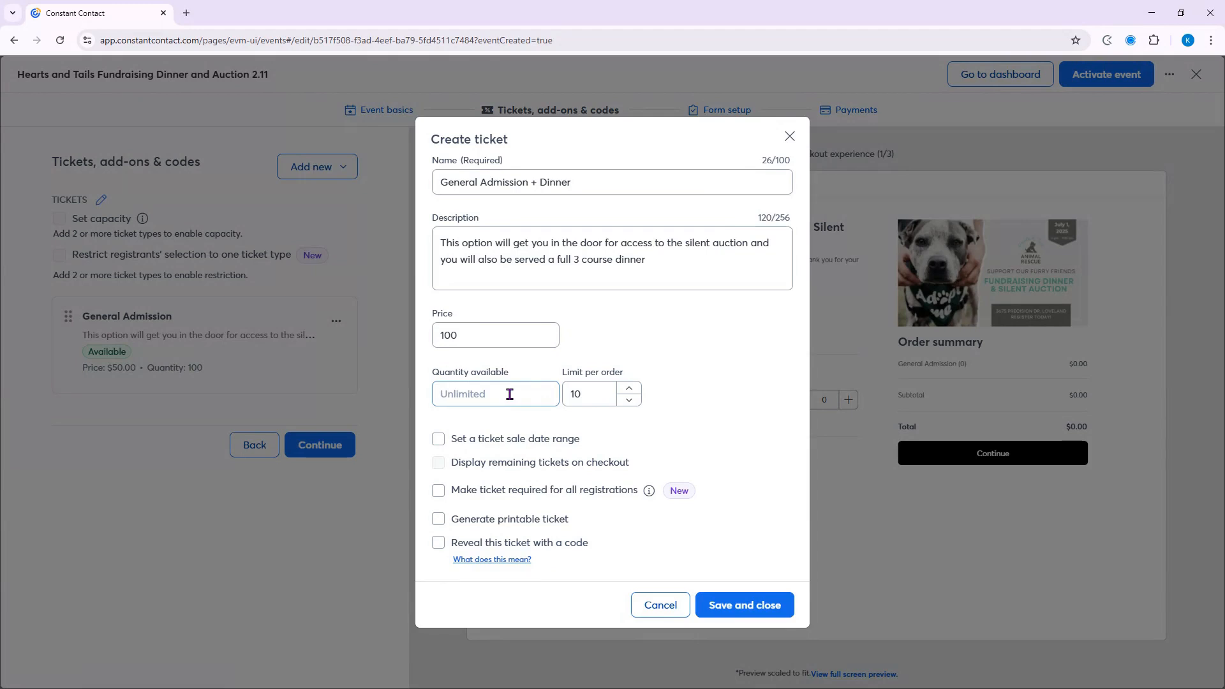
type("100")
Display remaining tickets on checkout, generate a printable ticket, and save the General Admission + Dinner ticket.
left_click(439, 463)
left_click(438, 520)
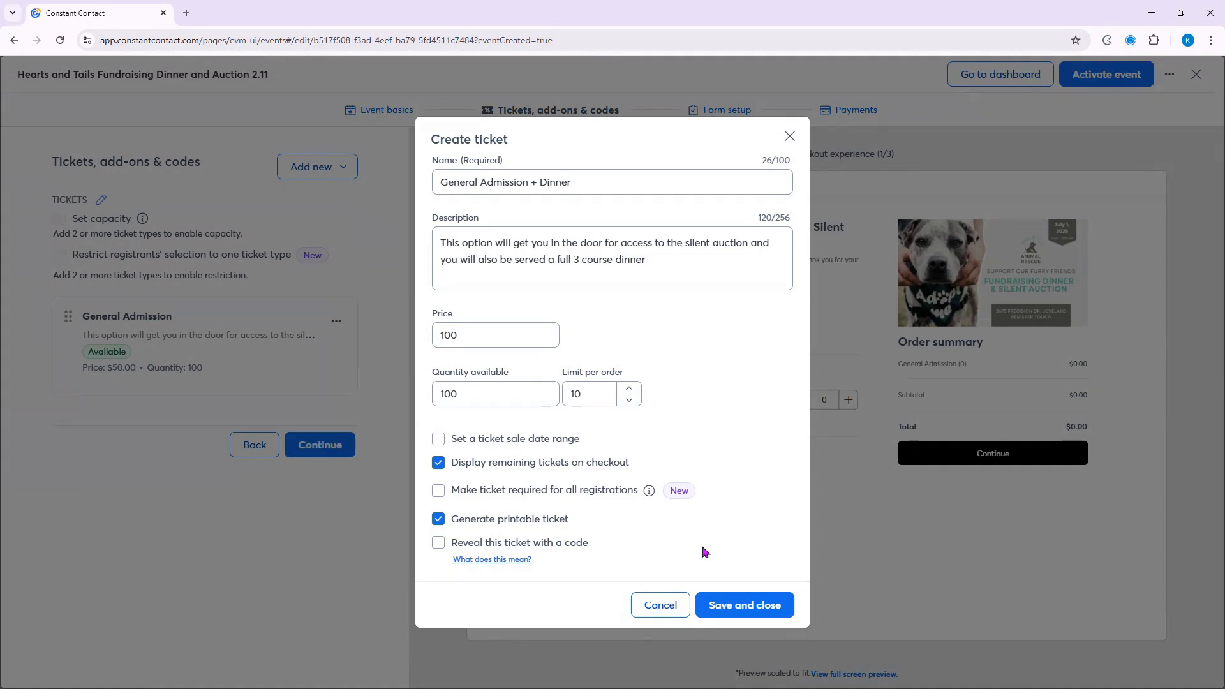
left_click(724, 609)
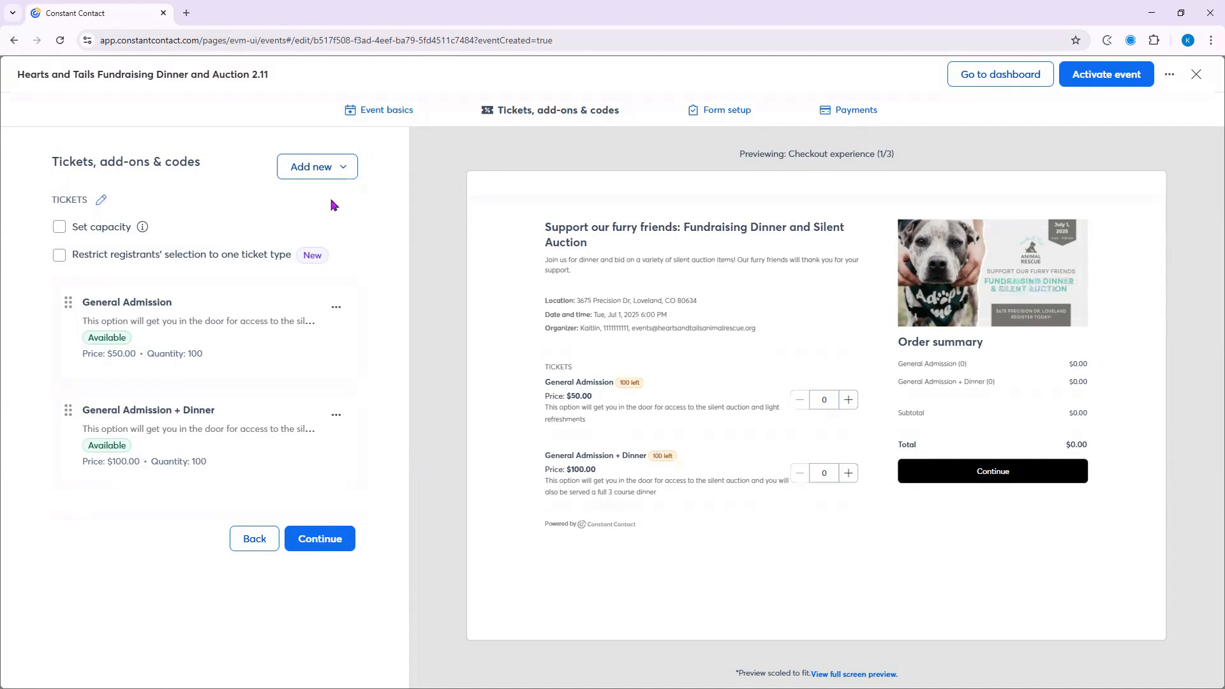
Start another ticket named Board Member Admission + Dinner.
left_click(337, 171)
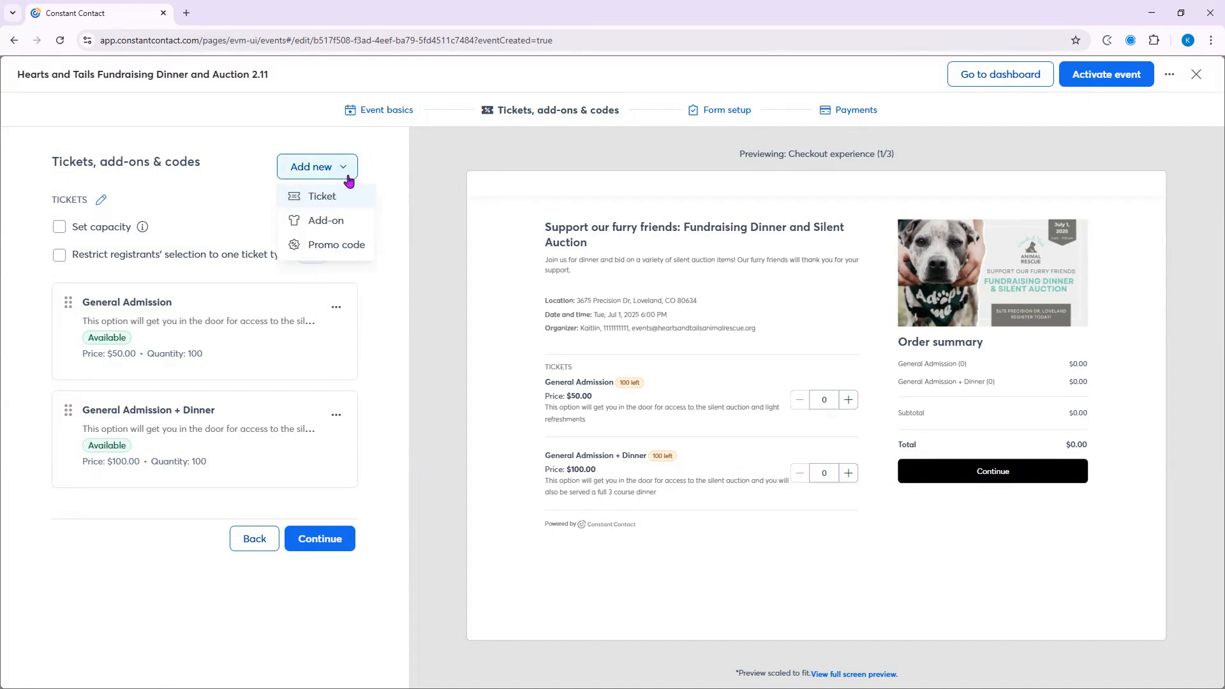
left_click(366, 206)
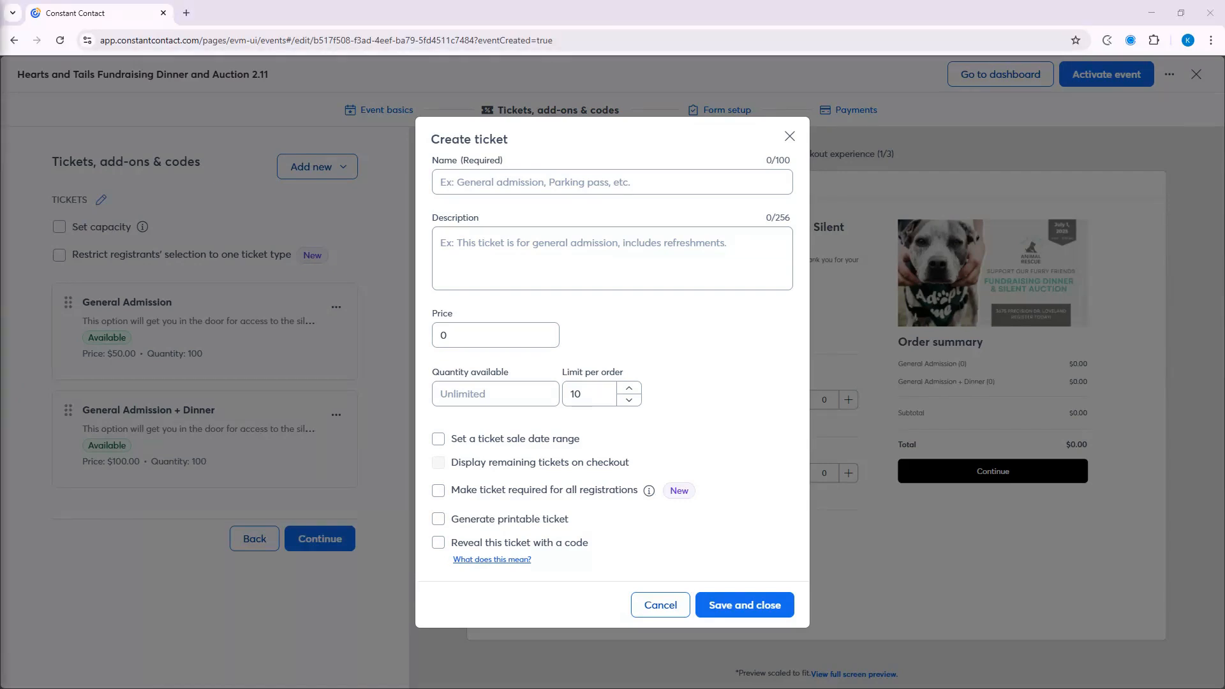
left_click(528, 185)
type("Board Member Admission + Dinner")
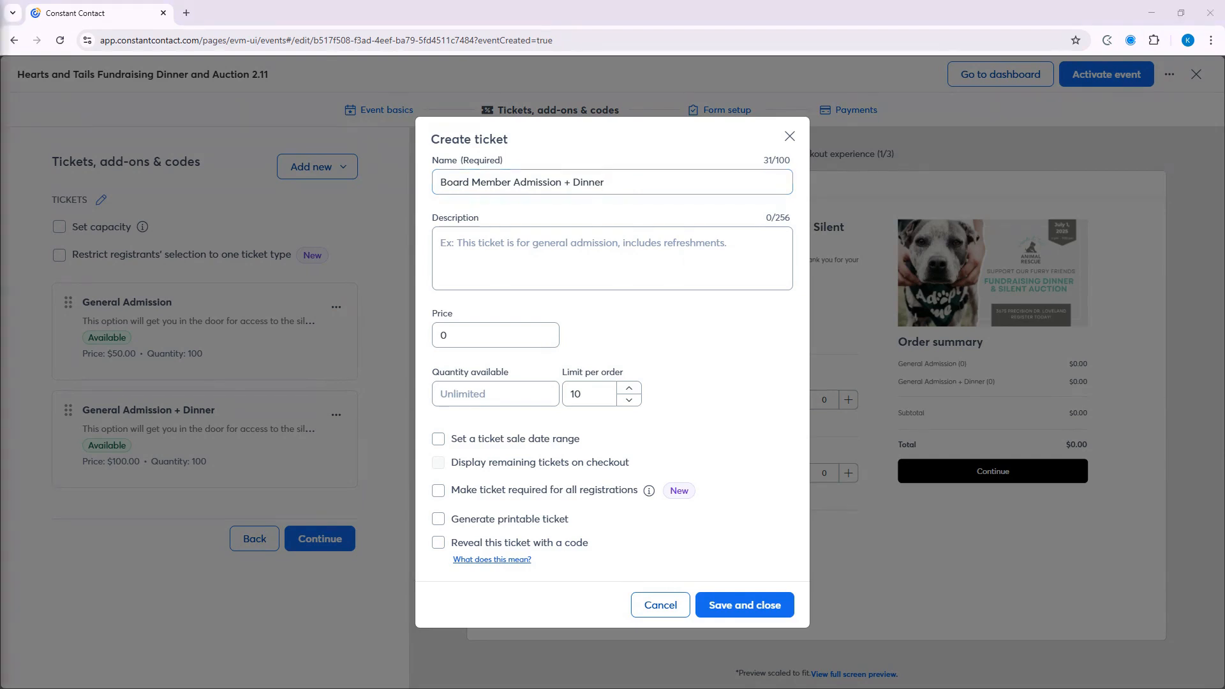
Describe the ticket with the General Admission + Dinner text, inserting "(a board member)" after "get you" and ending with a period.
left_click(598, 244)
type("his option will get you (a board member) in the door for access to the silent auction and you will also be served a full 3 course dinner")
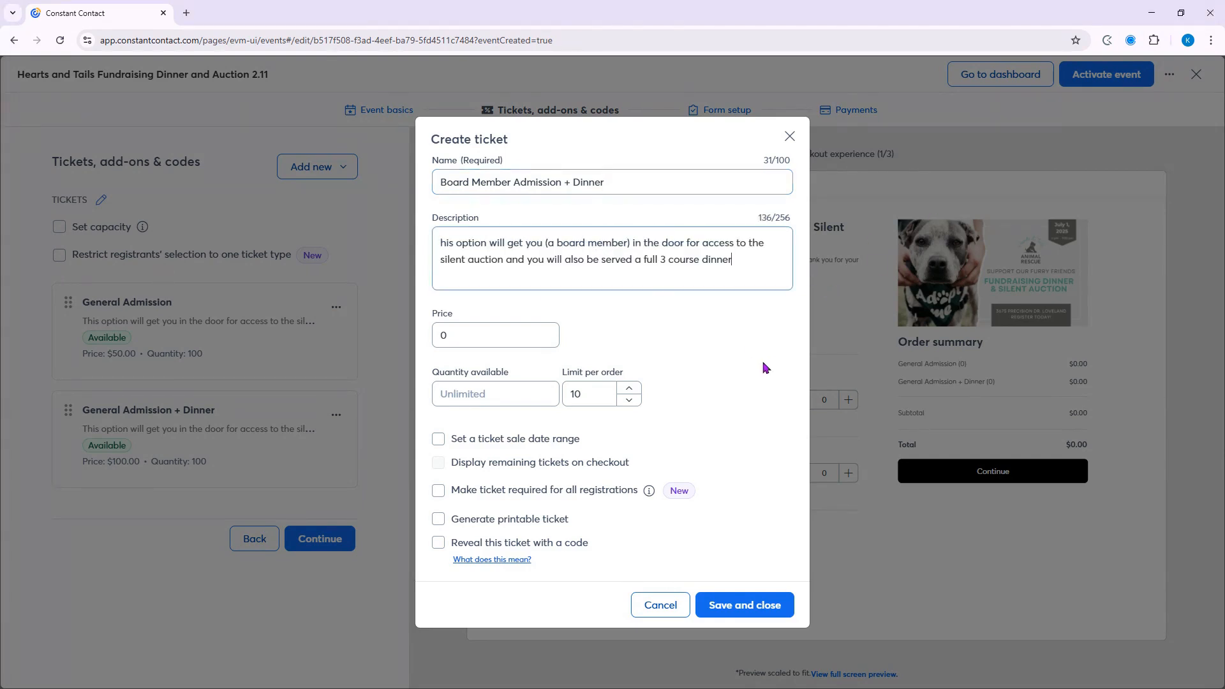
left_click(440, 242)
type("T")
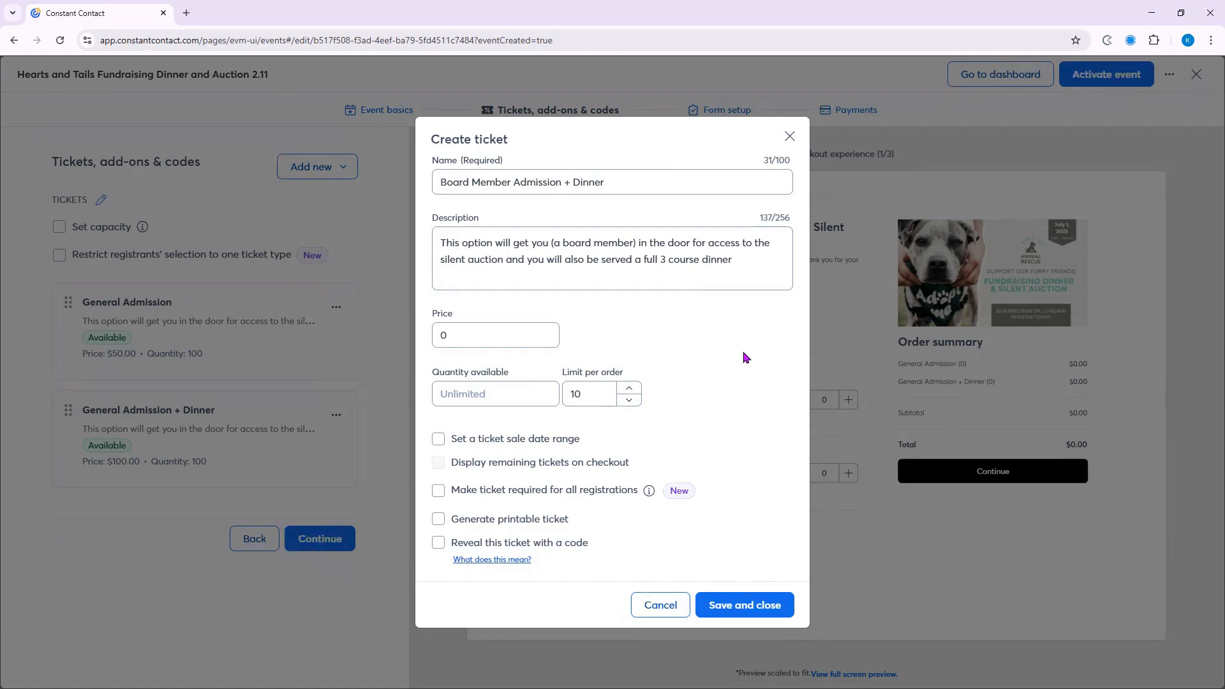
left_click(756, 262)
type(".")
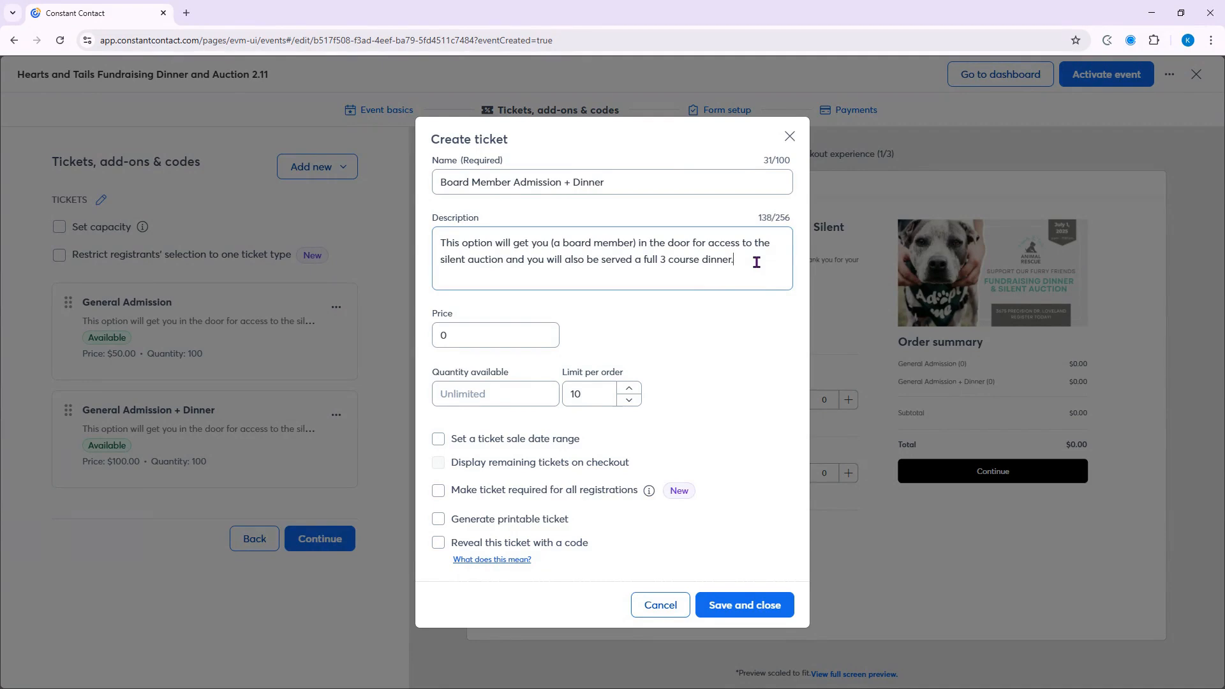
Set the Board Member Admission + Dinner ticket's price to 50 and its limit per order to 1.
left_click(454, 335)
type("50")
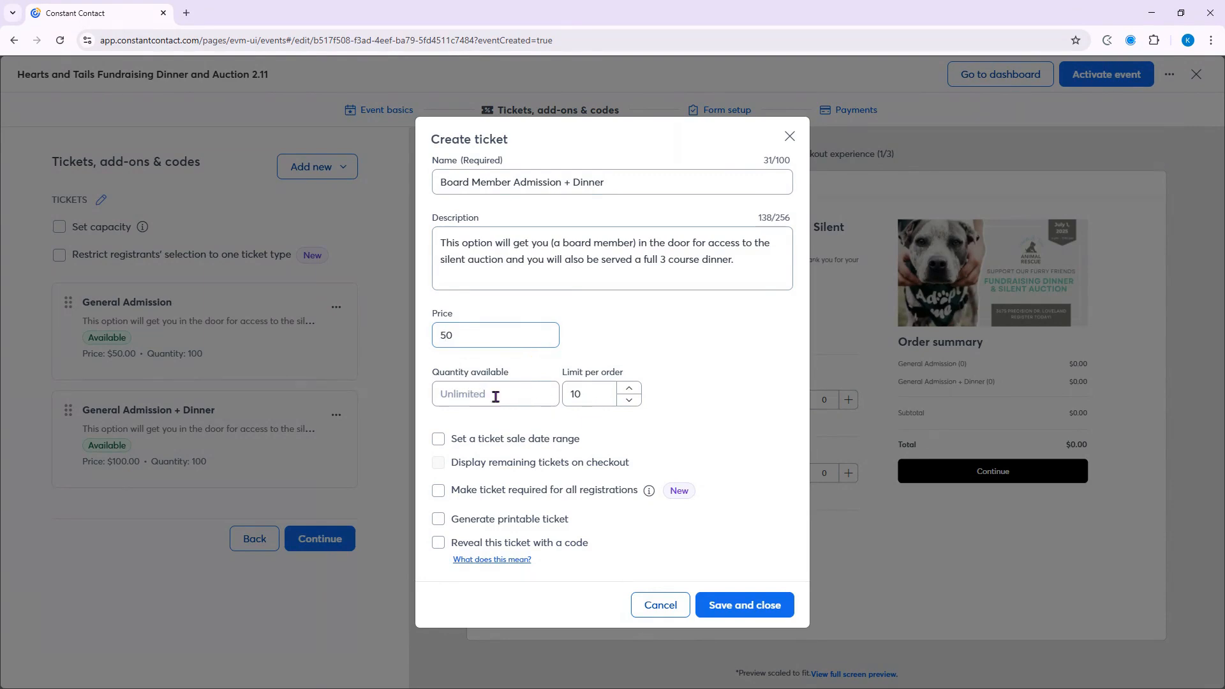
left_click(600, 397)
key("BackSpace")
Generate a printable ticket, reveal the Board Member Admission + Dinner ticket with a code, and save it.
left_click(439, 519)
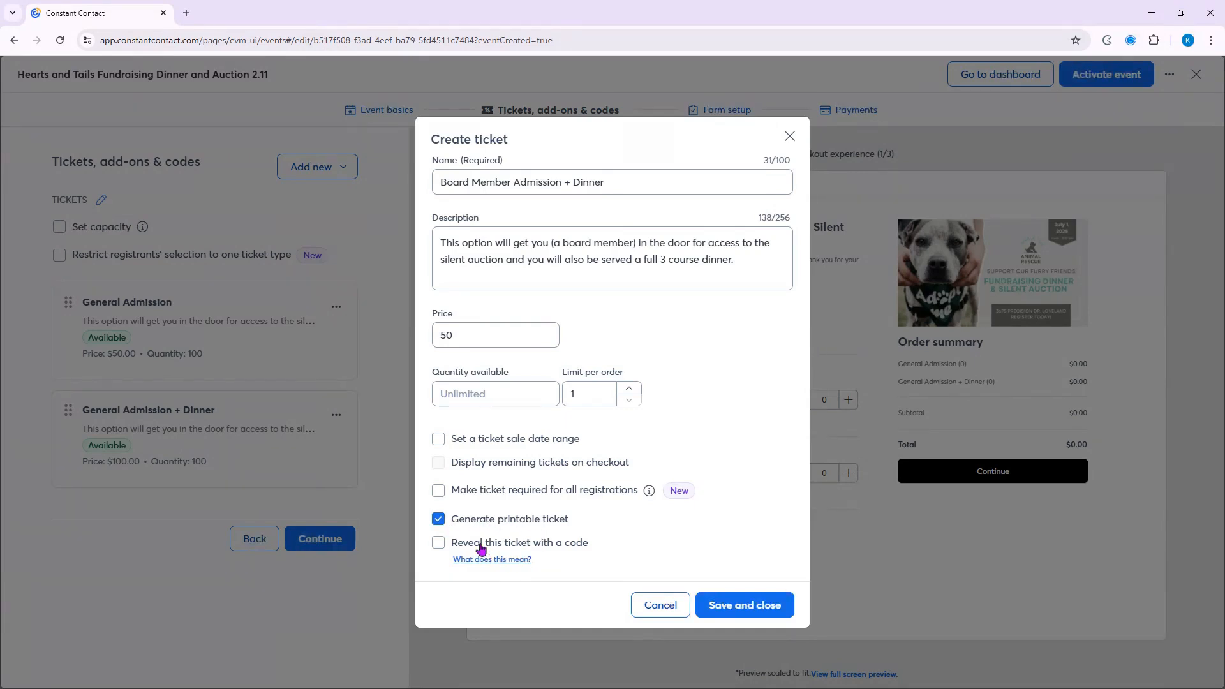
left_click(438, 543)
left_click(726, 606)
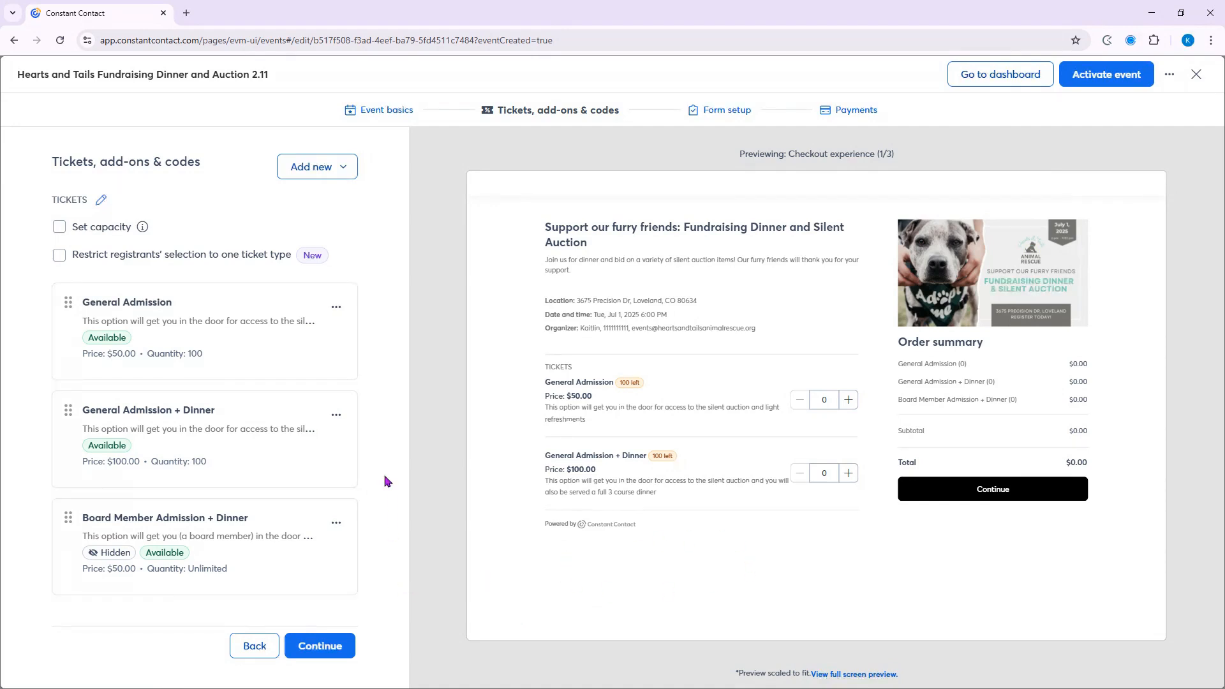
Start a new promo code called boardmember.
left_click(344, 172)
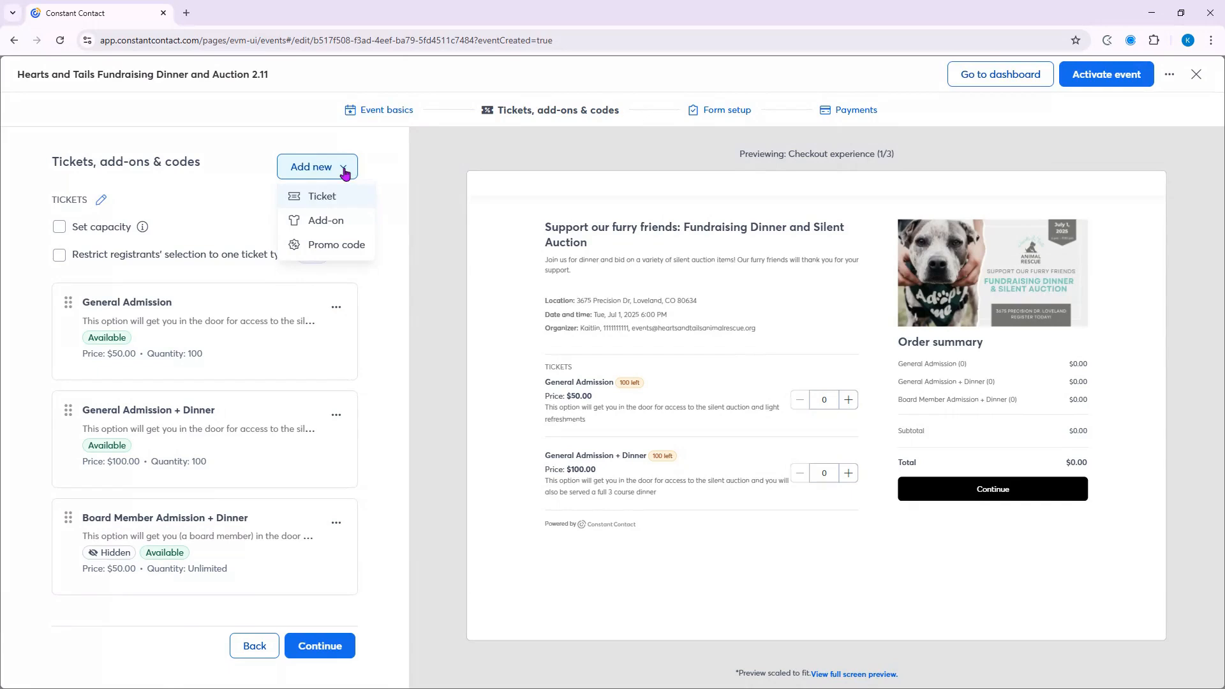
left_click(355, 253)
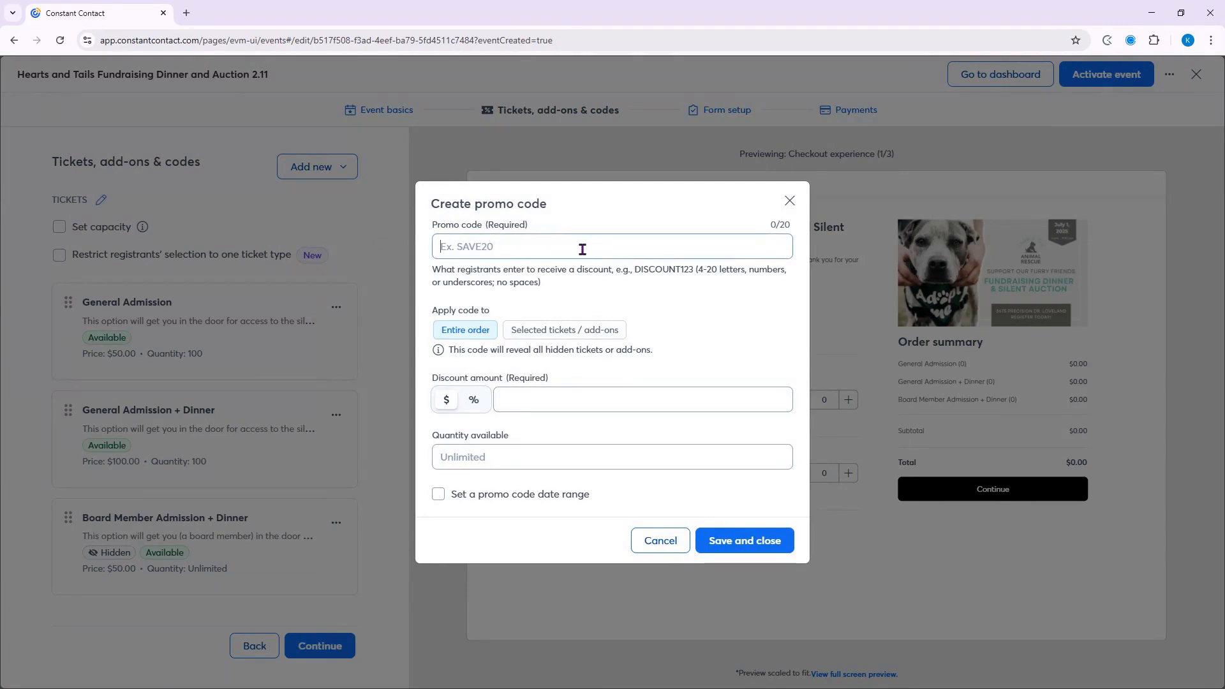
type("boardmember")
Apply the promo code only to the hidden Board Member Admission + Dinner ticket and save it without a discount.
left_click(582, 330)
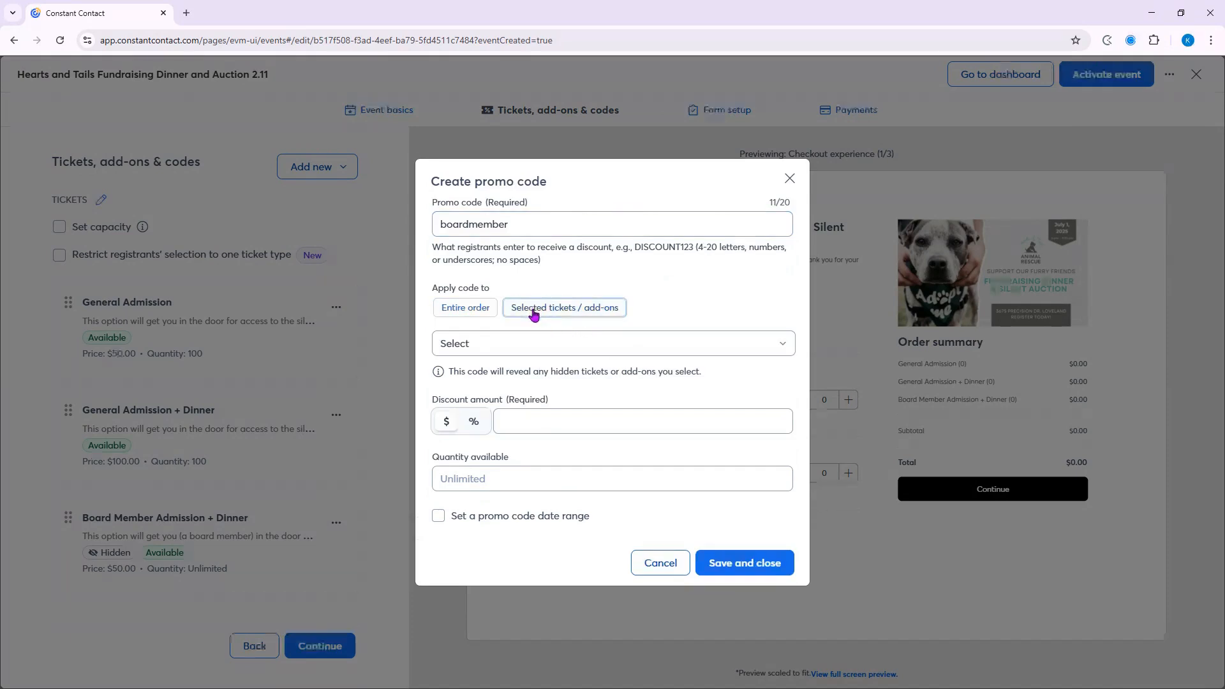
left_click(585, 343)
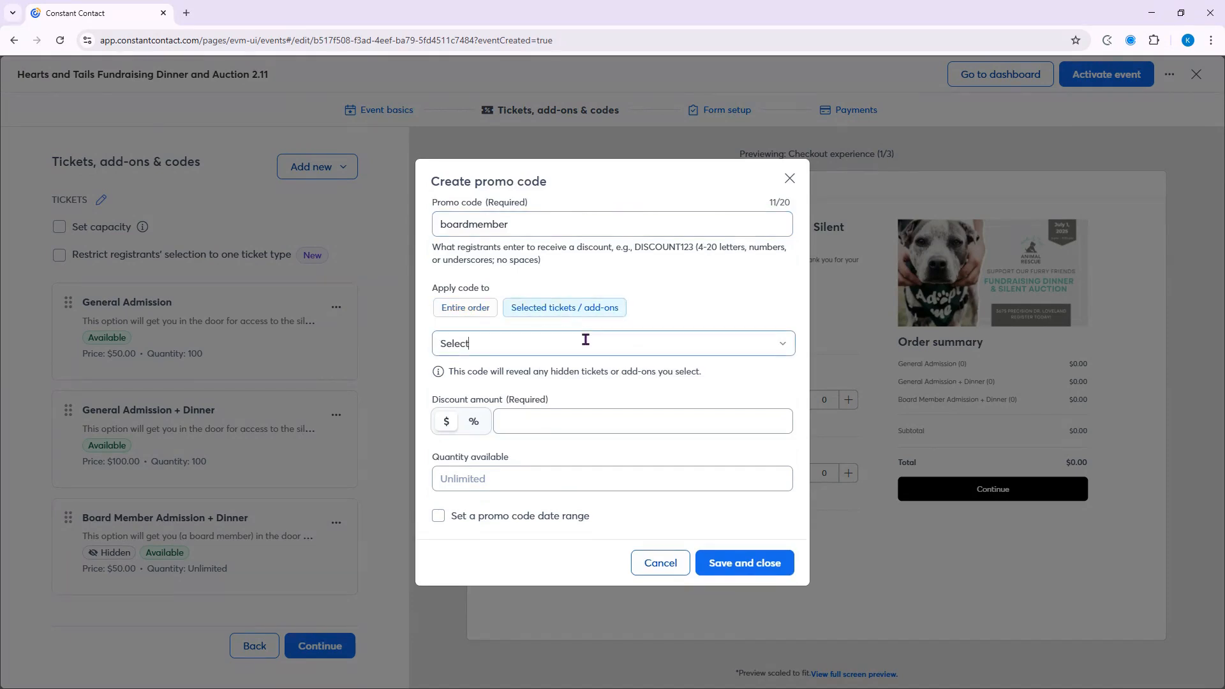
left_click(450, 439)
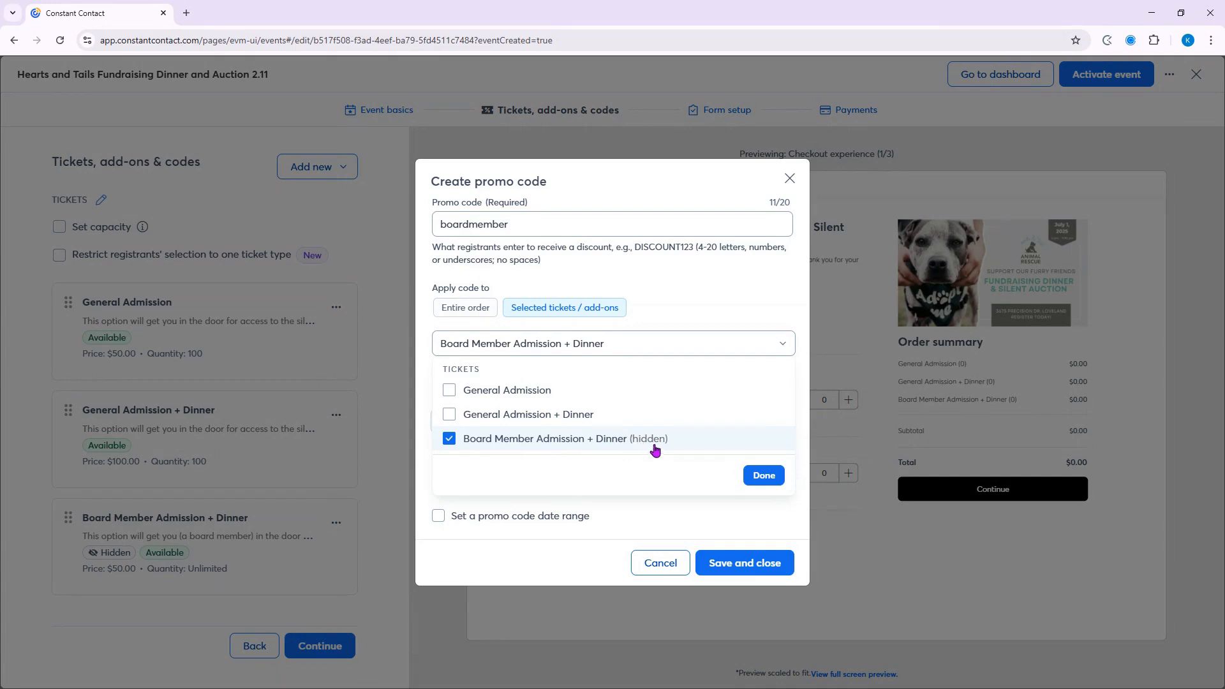
left_click(764, 475)
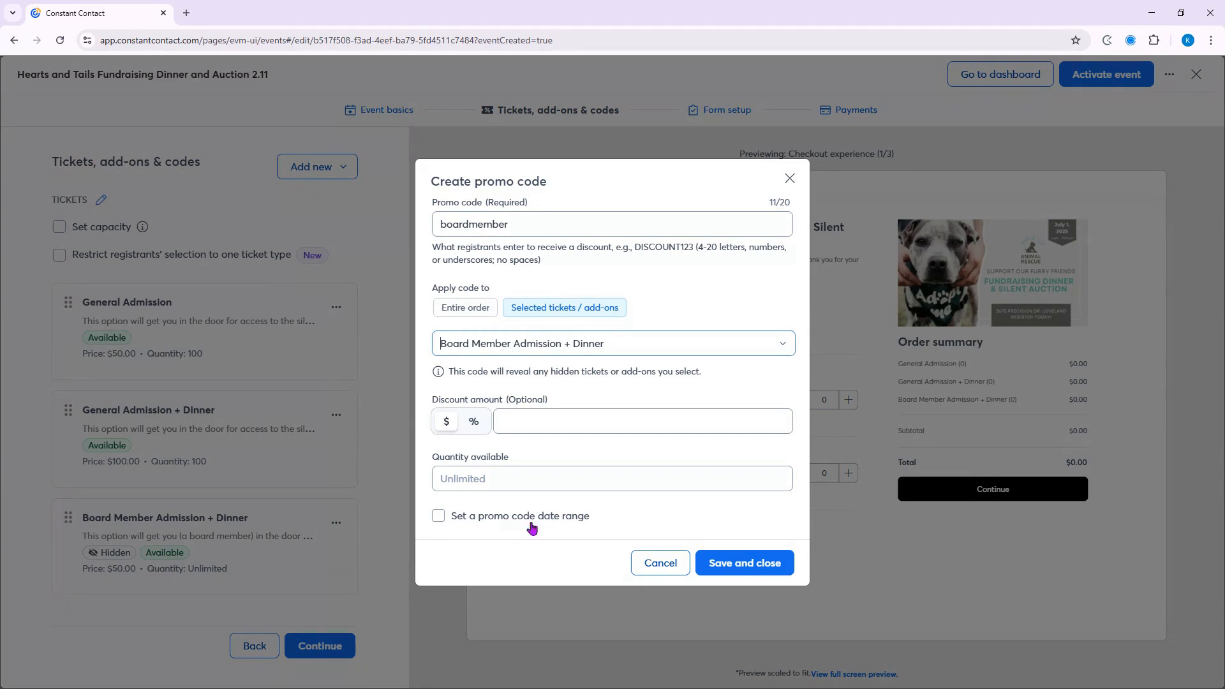
left_click(755, 573)
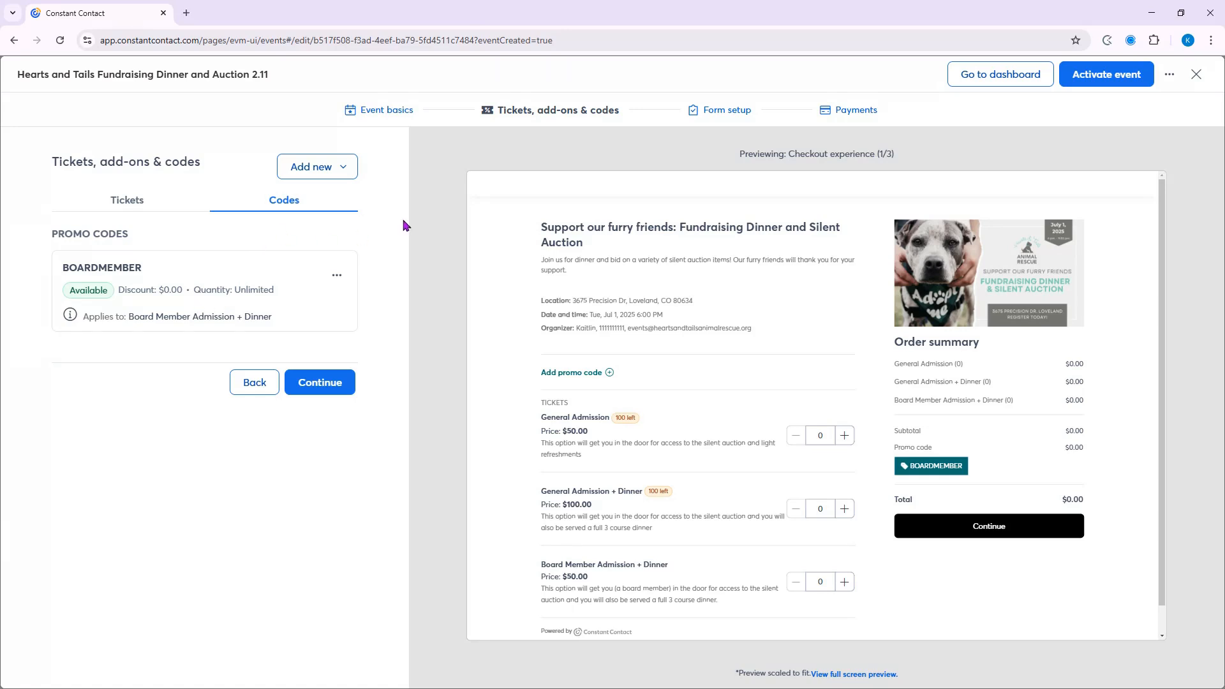
Open the promo code entry in the checkout preview and examine the tickets it reveals.
left_click(574, 379)
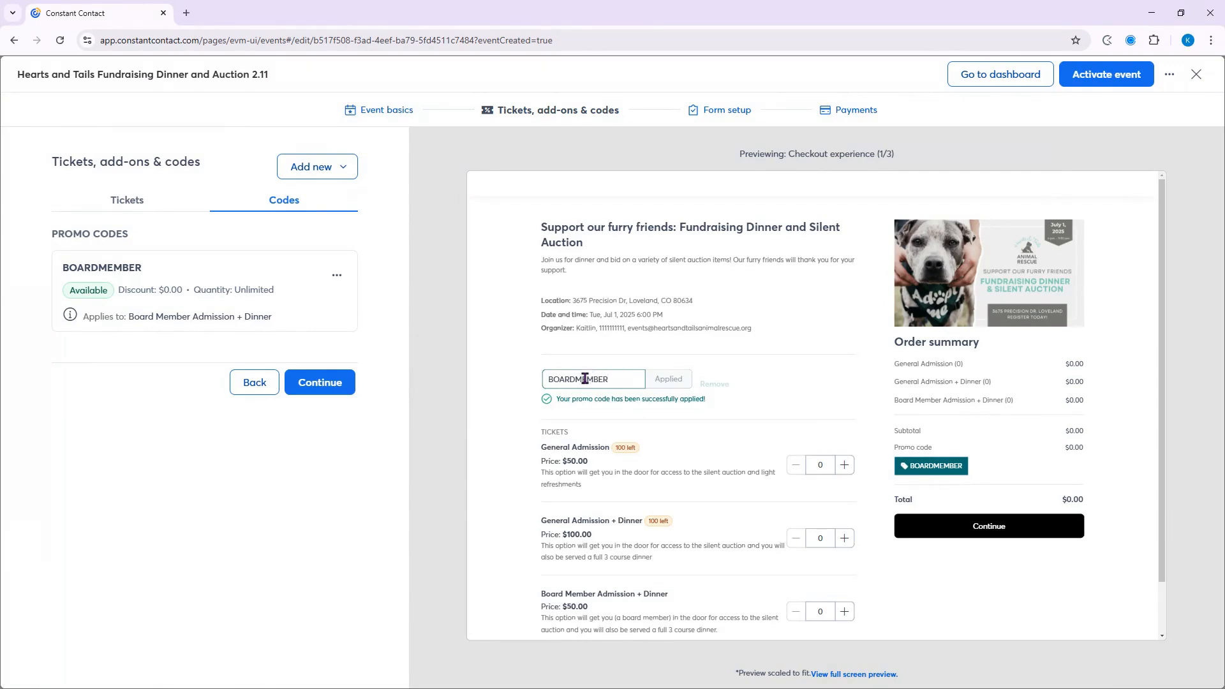
scroll(901, 476, "down", 1)
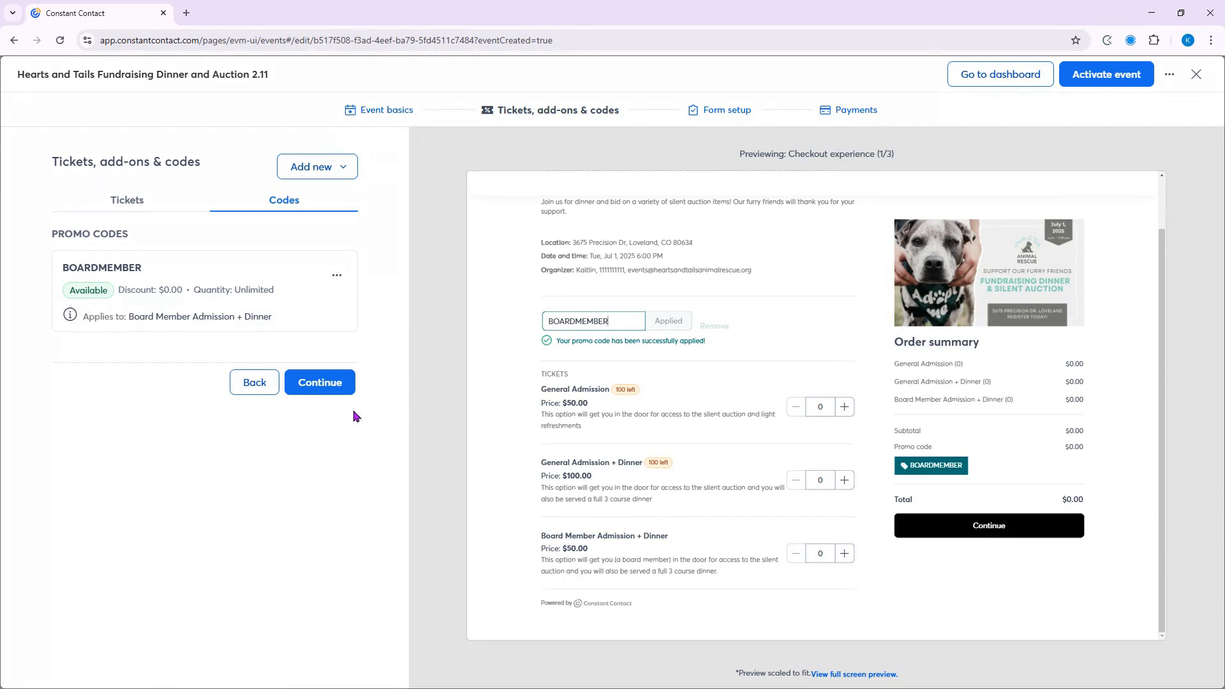
Change the ticket section's label from TICKETS to "Choose an option below".
left_click(127, 200)
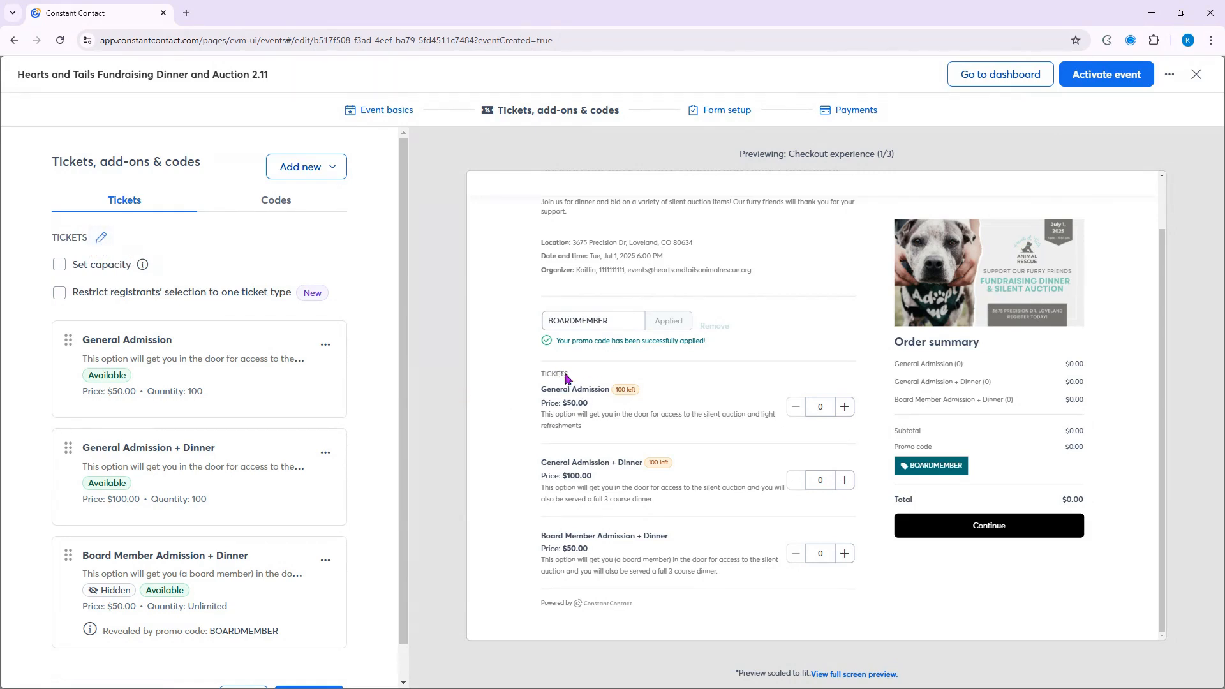
left_click_drag(540, 378, 593, 380)
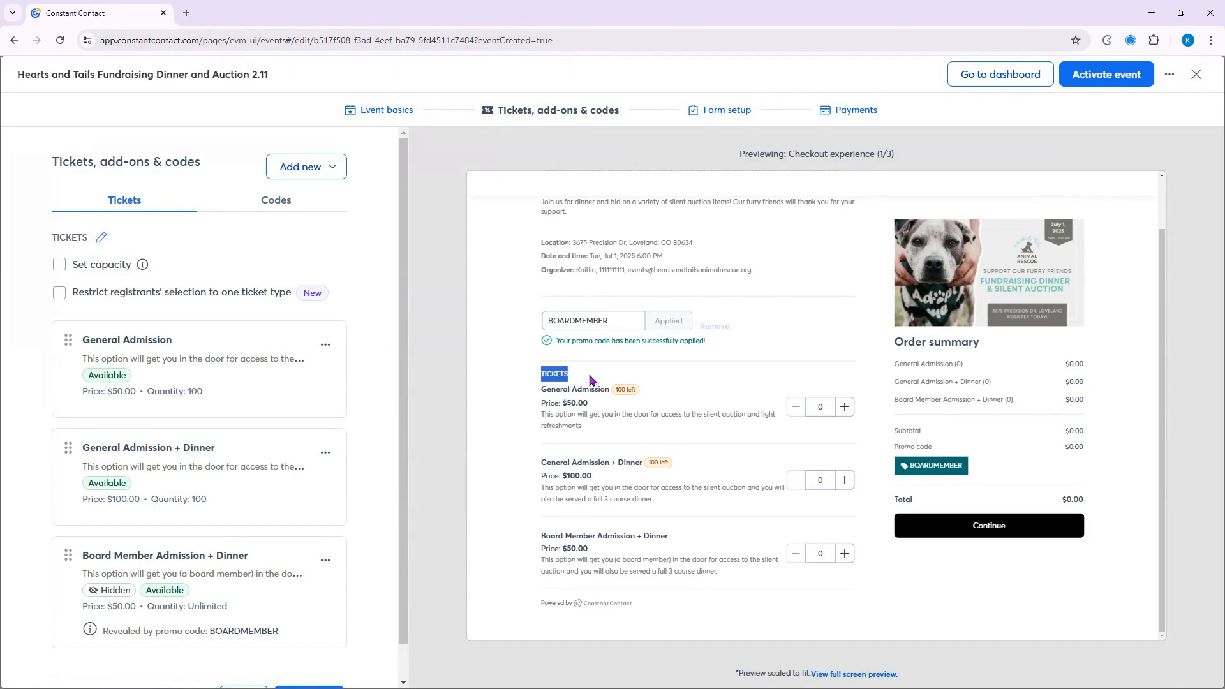
left_click(626, 379)
left_click(101, 237)
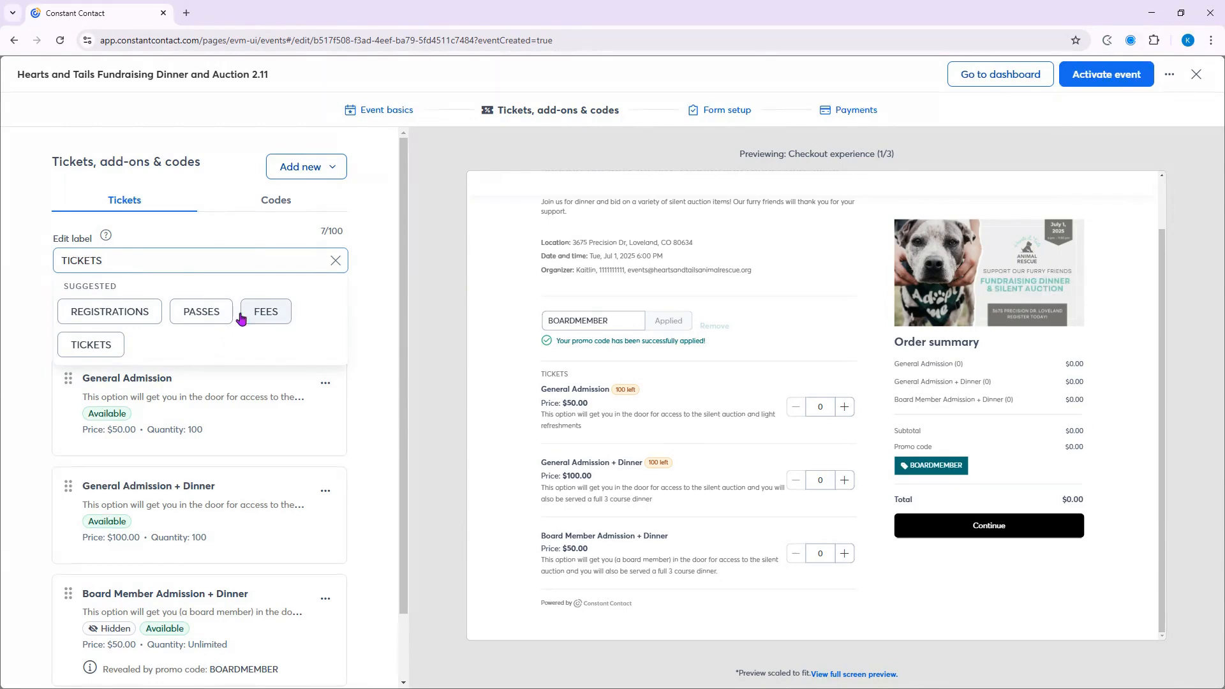
double_click(157, 259)
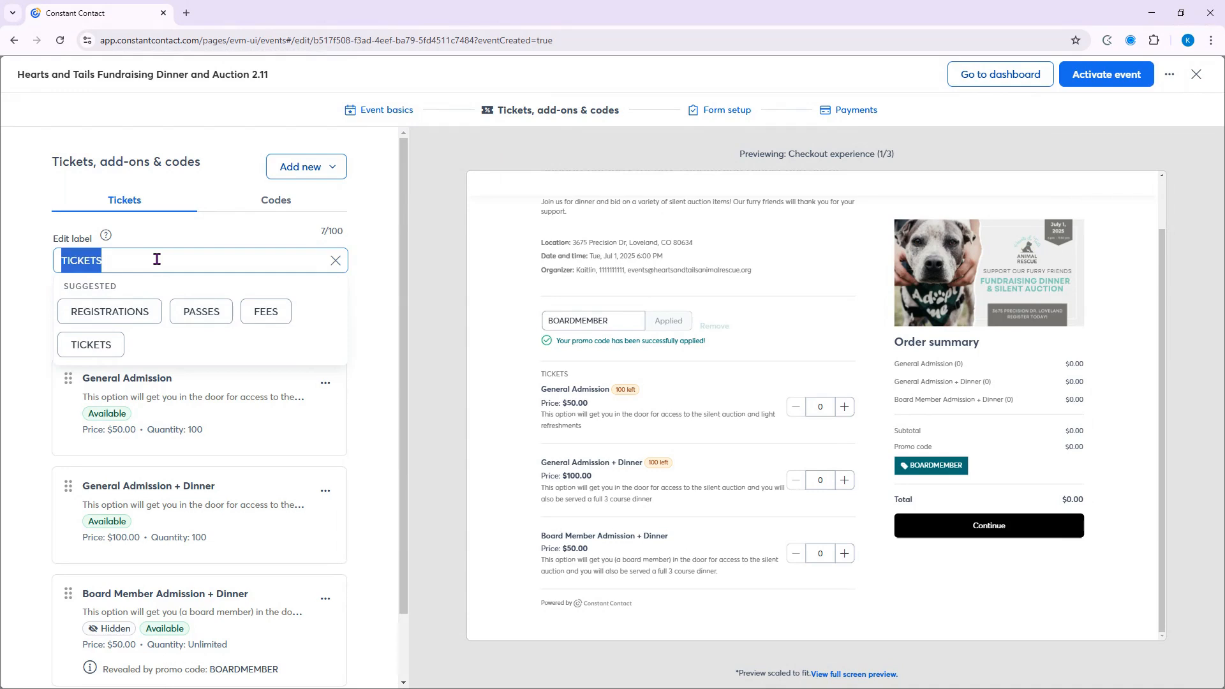
type("Choose an ")
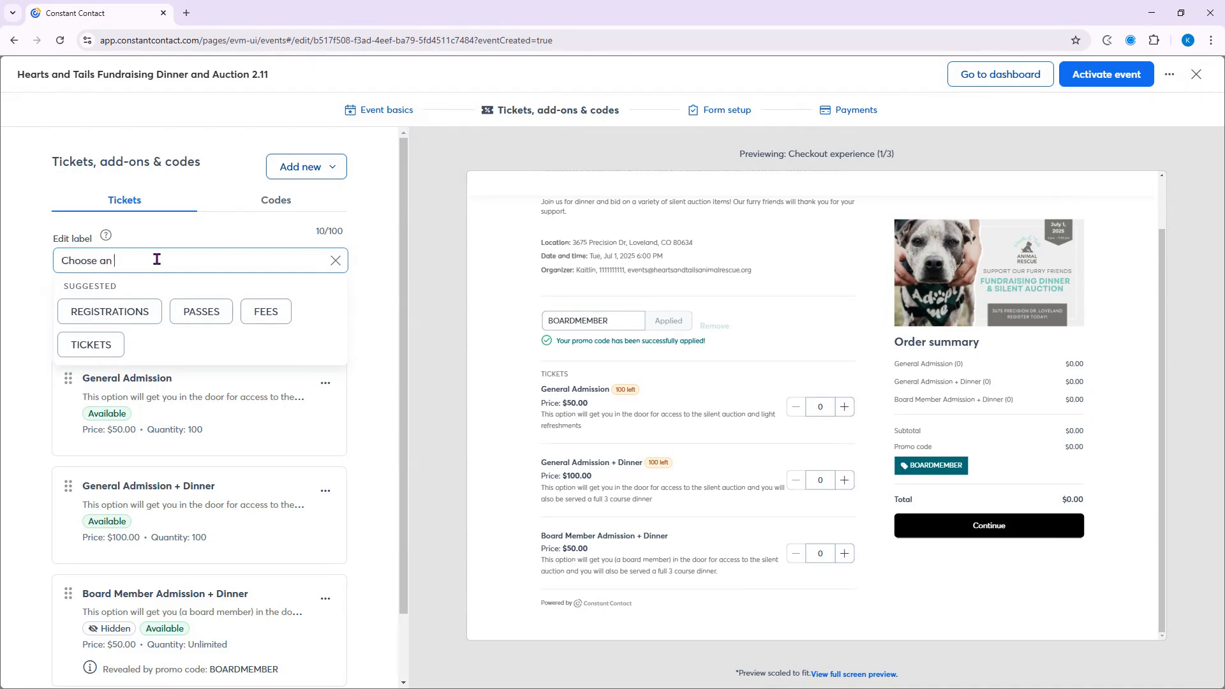
type("option below")
left_click(179, 236)
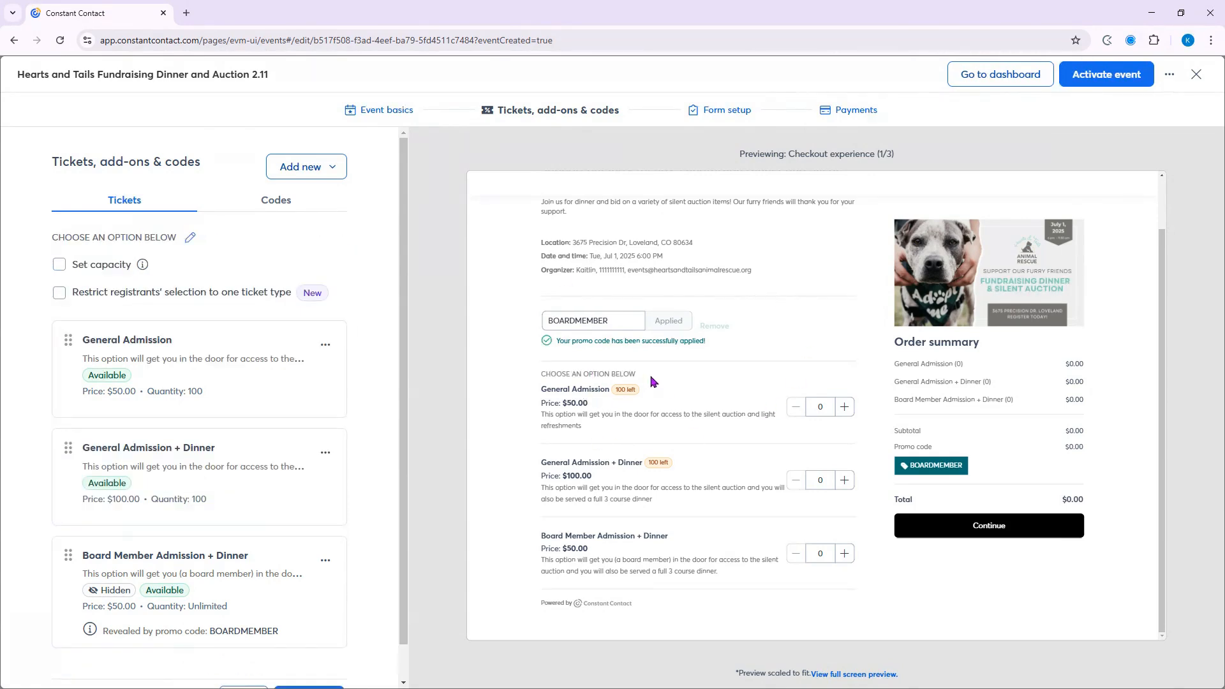
Set the total ticket capacity to 150 and try out restricting registrants' selection to one ticket type.
left_click(59, 268)
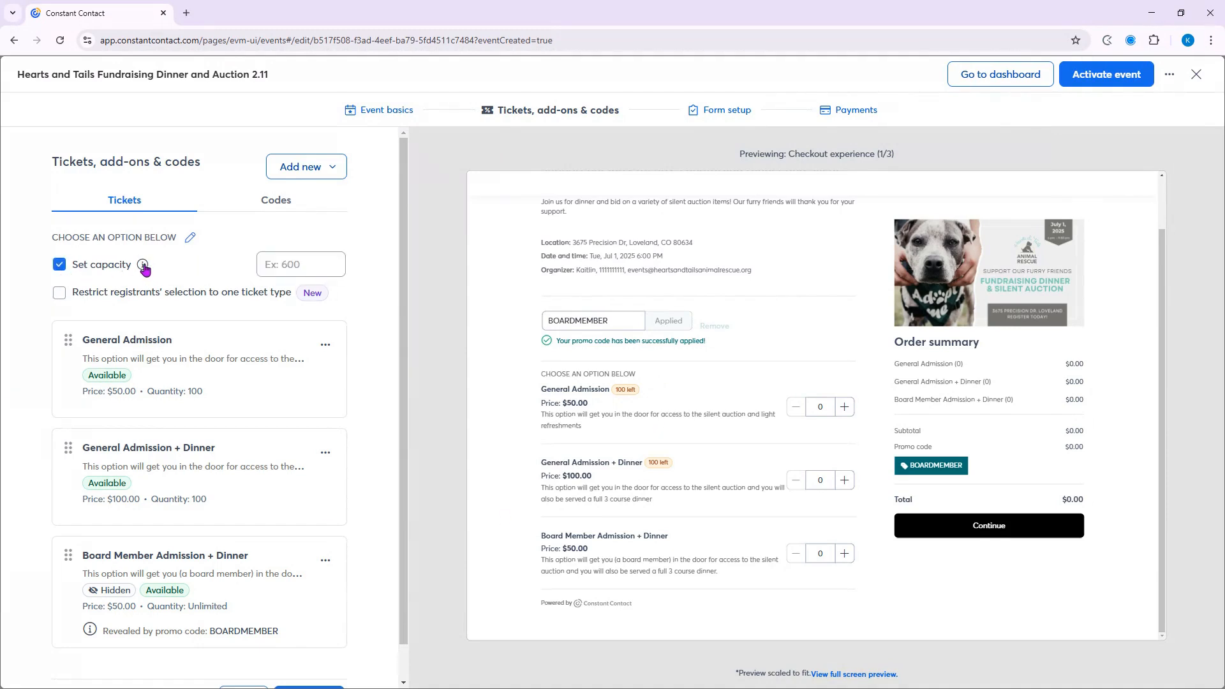
mouse_move(147, 269)
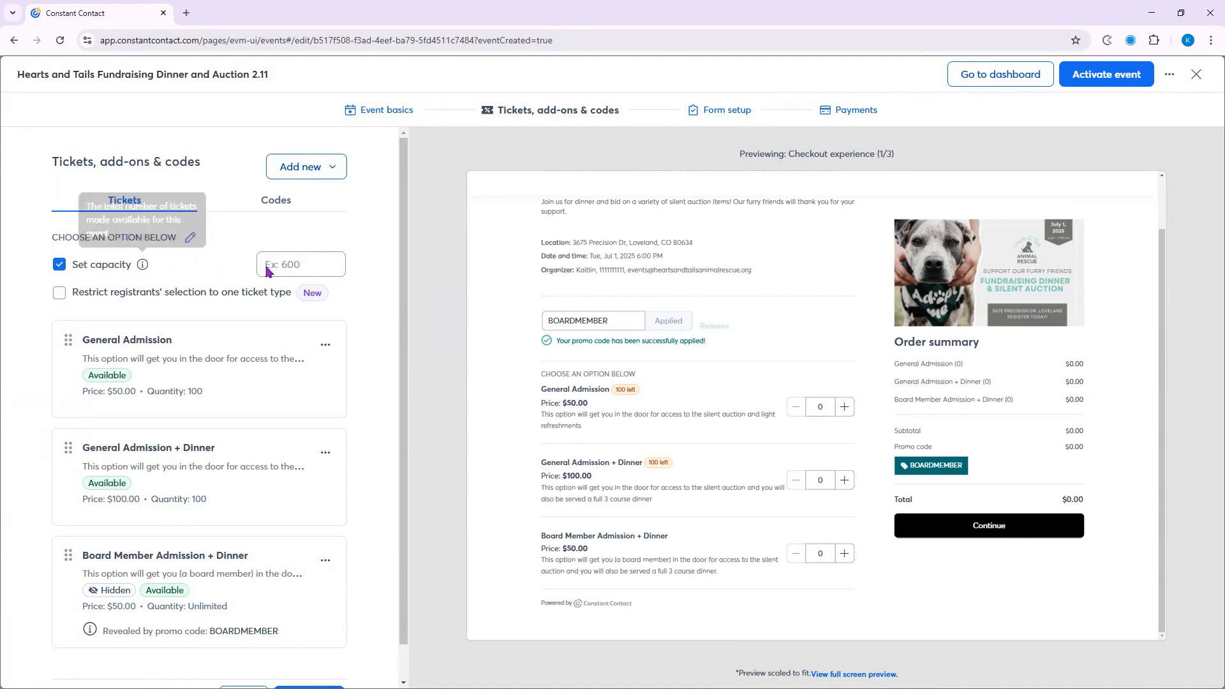
left_click(288, 264)
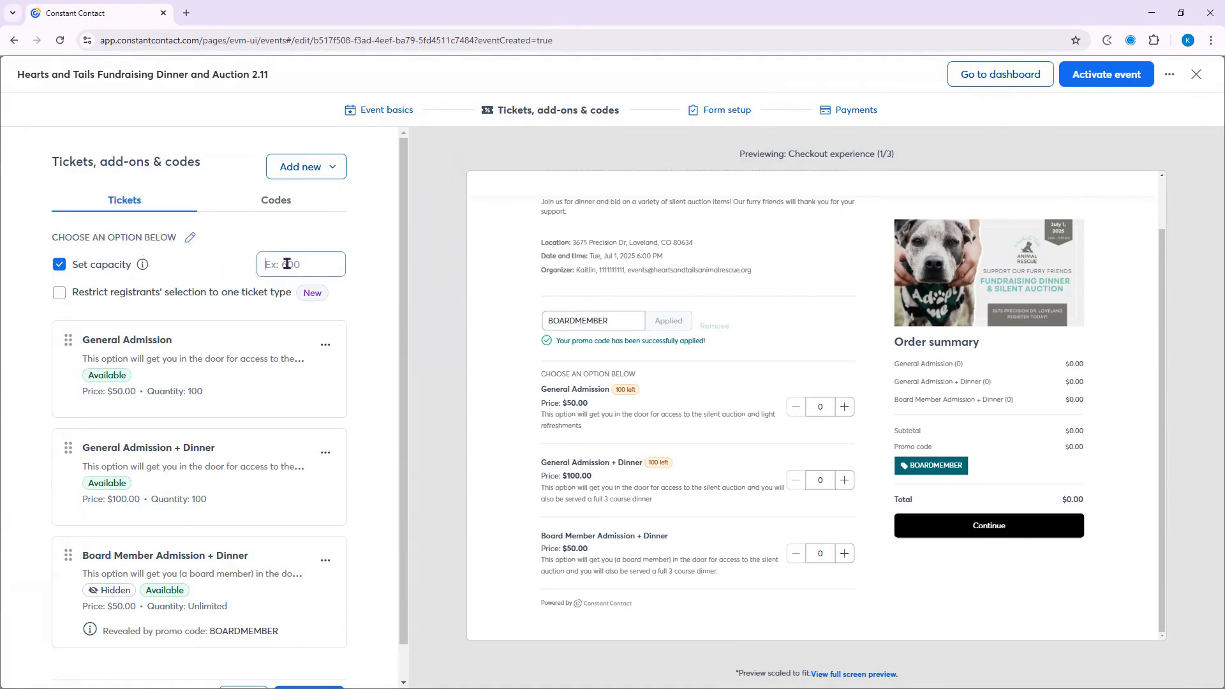
type("150")
left_click(59, 294)
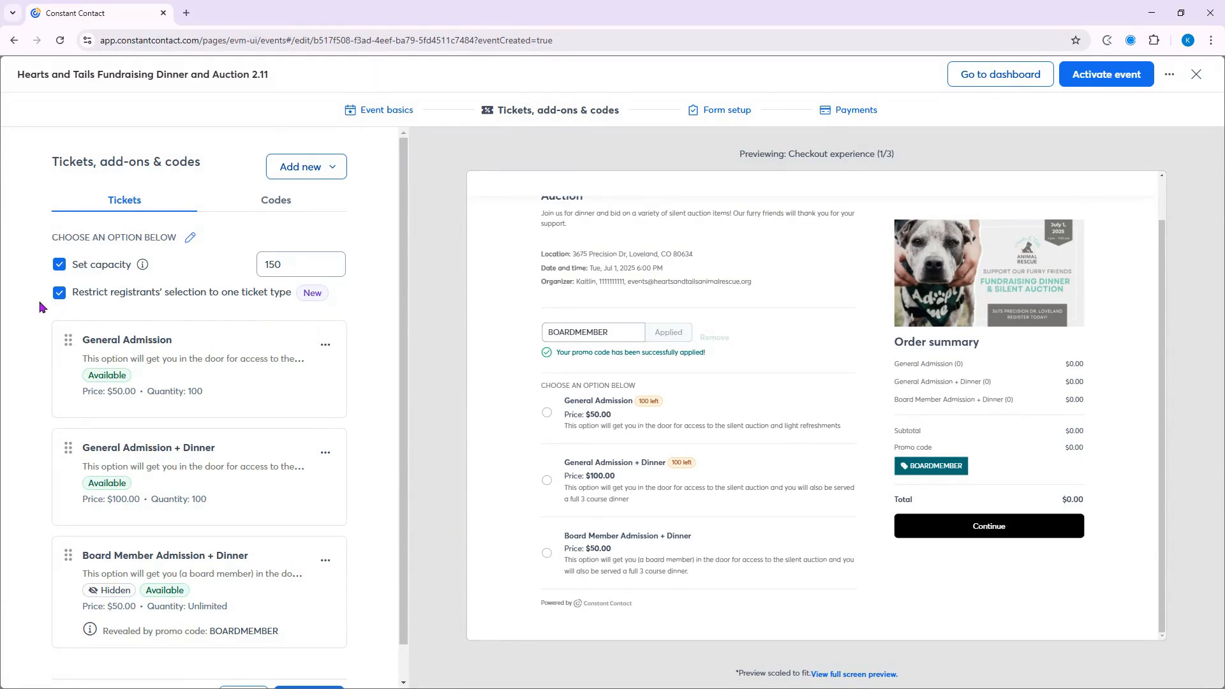
left_click(58, 292)
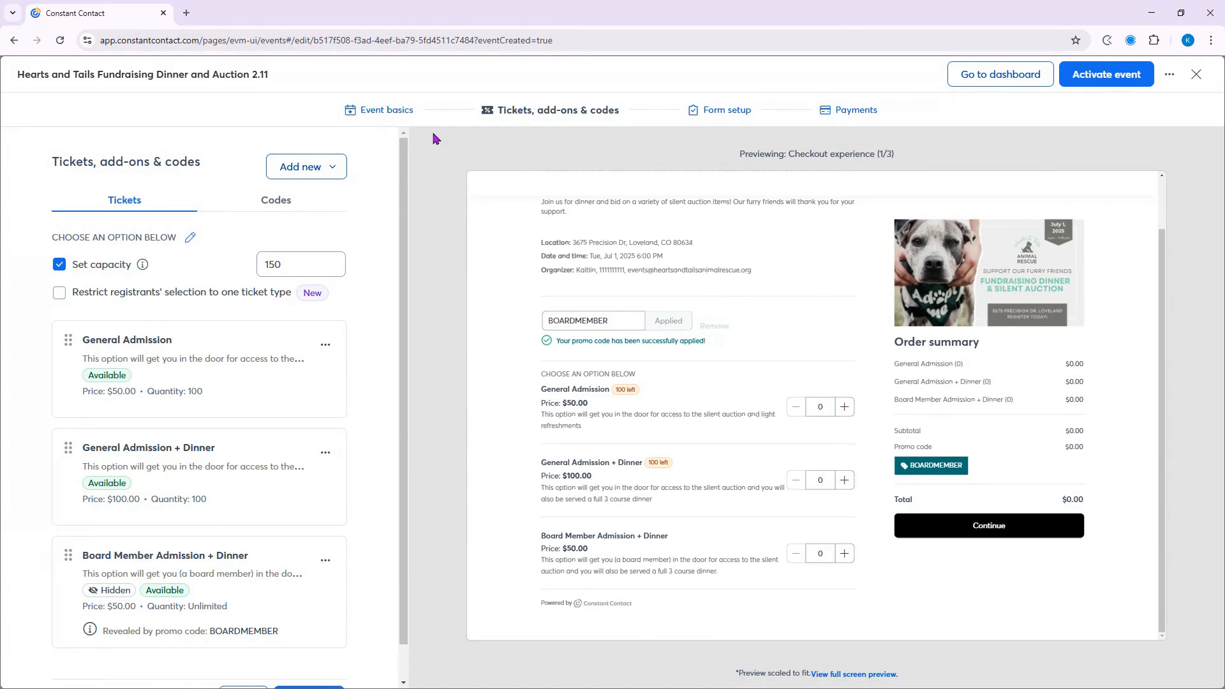
Start a new add-on named T-shirt, described as "Arrive to the event in style! Comes in several sizes", with a price of 25.
scroll(248, 392, "down", 1)
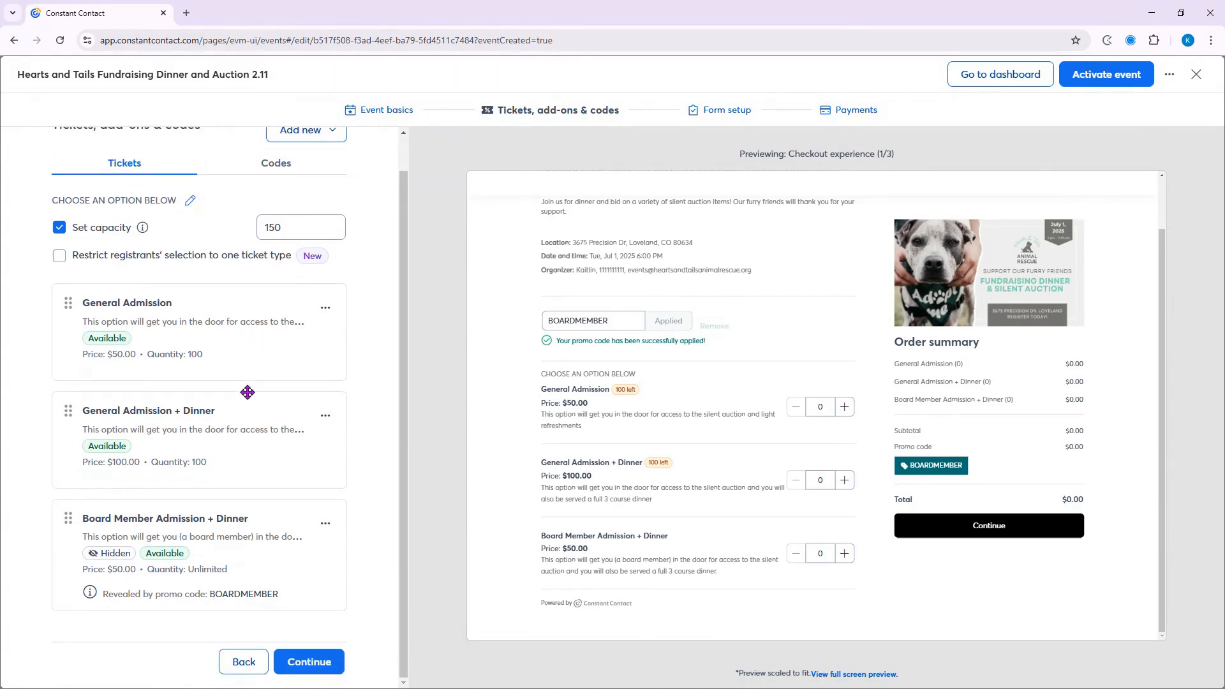
scroll(248, 392, "up", 1)
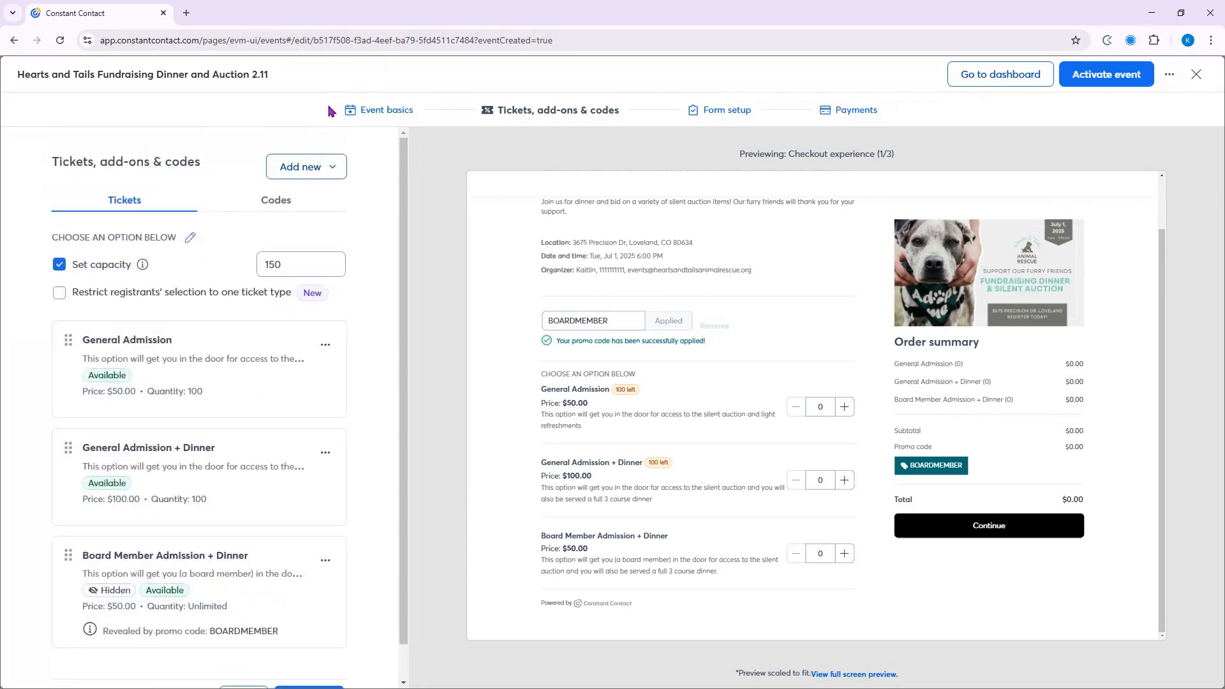
left_click(308, 174)
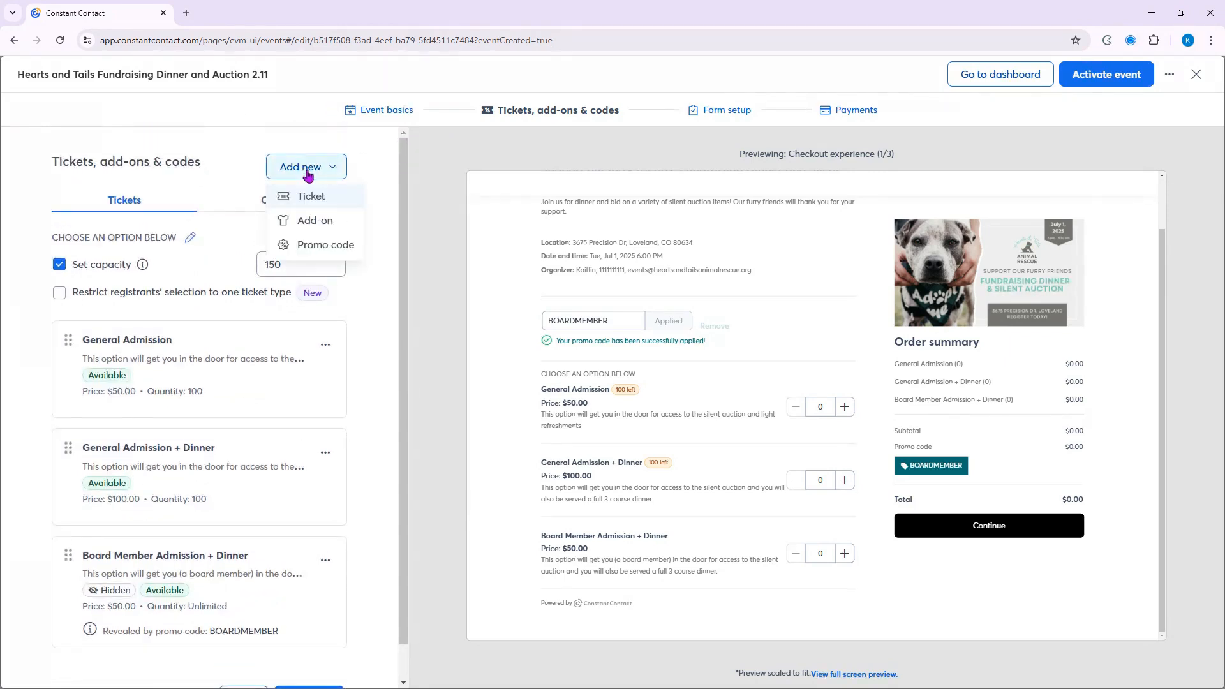
left_click(345, 228)
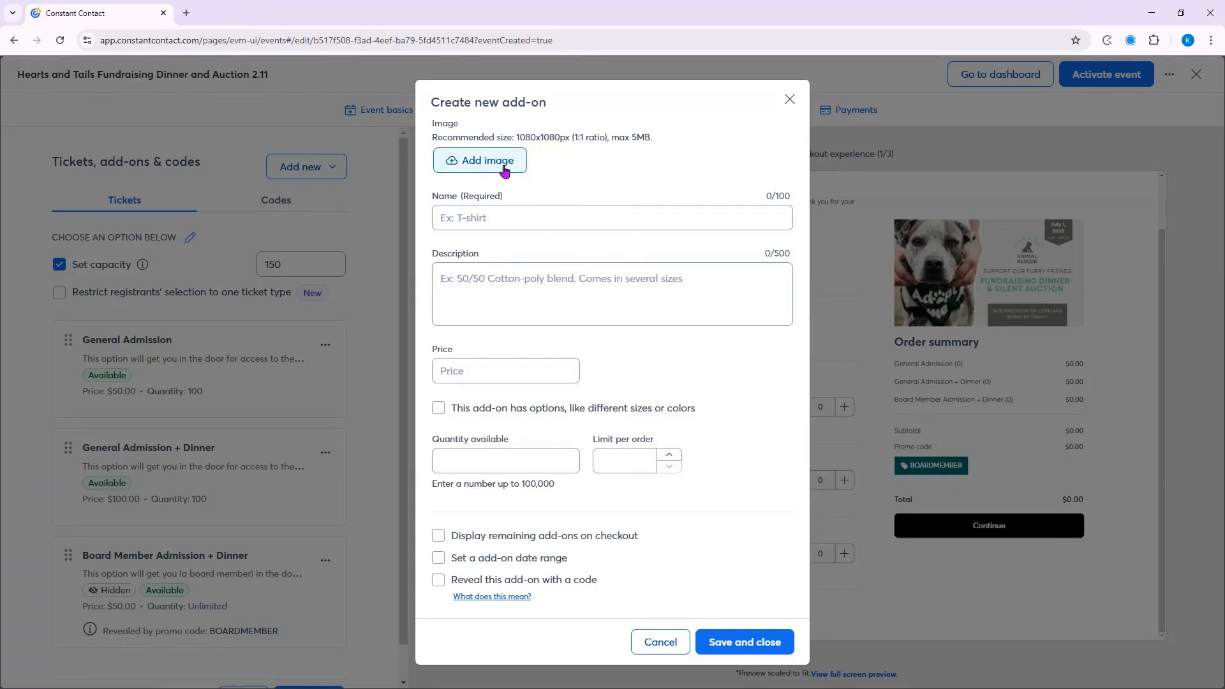
left_click(522, 221)
type("T-shirt")
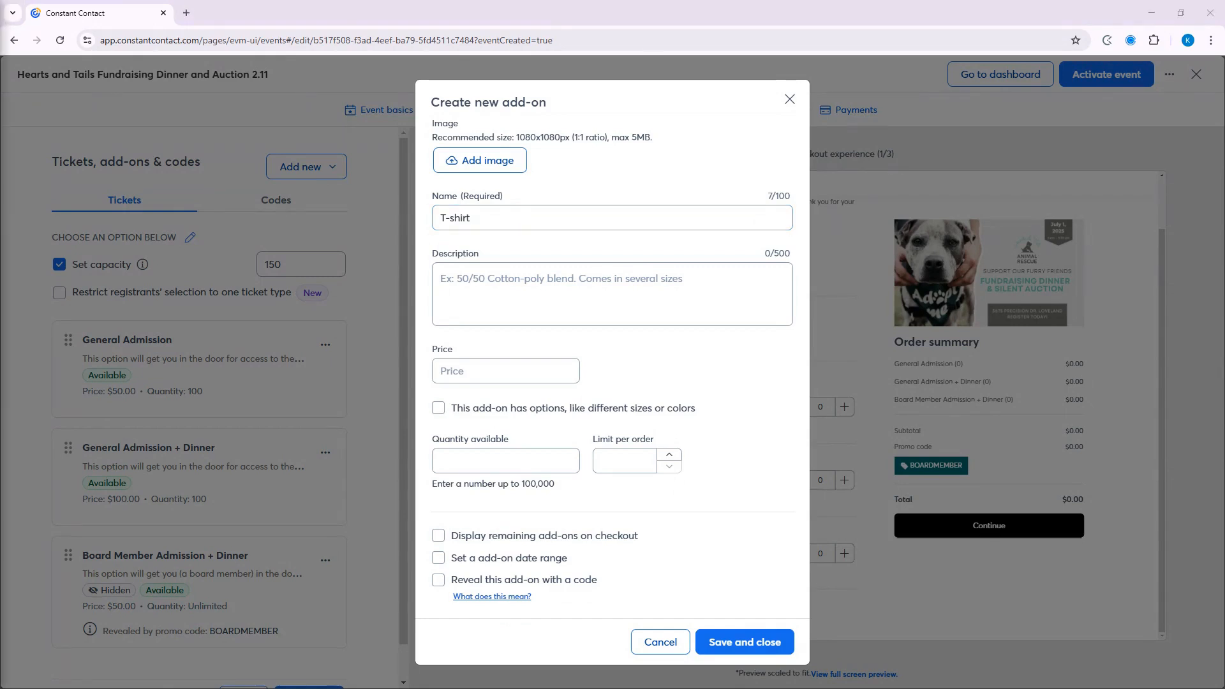
left_click(568, 283)
type("Arrive to the event in style! Comes in several sizes")
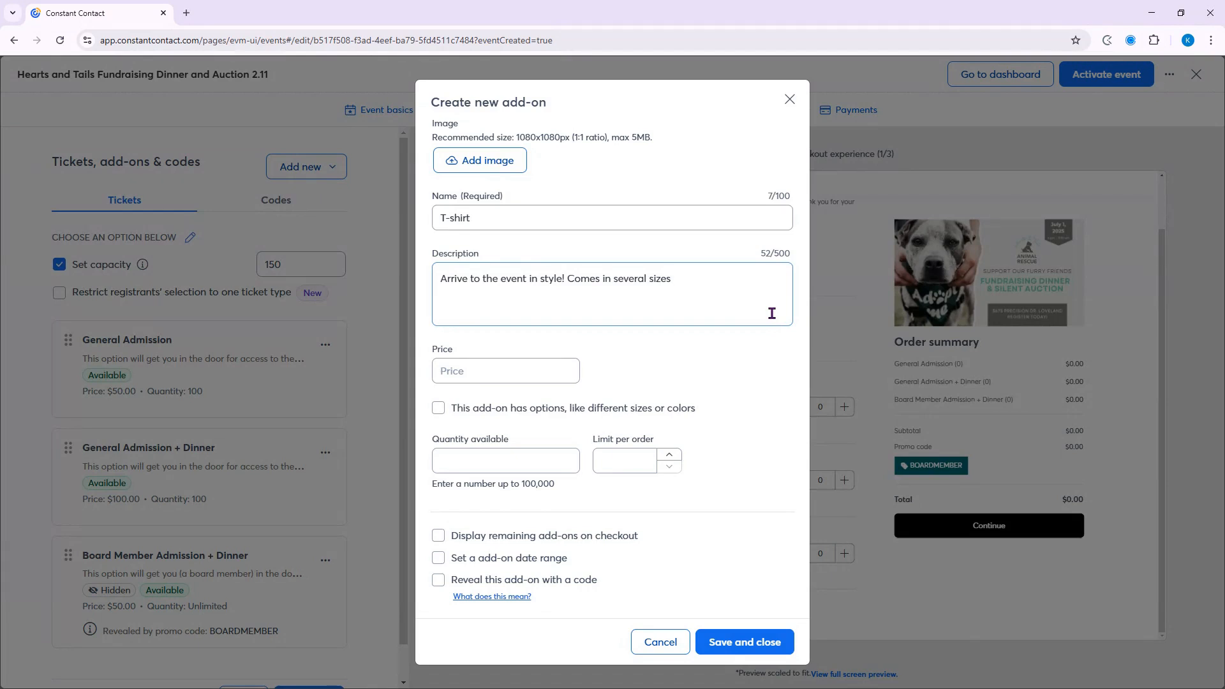
left_click(522, 380)
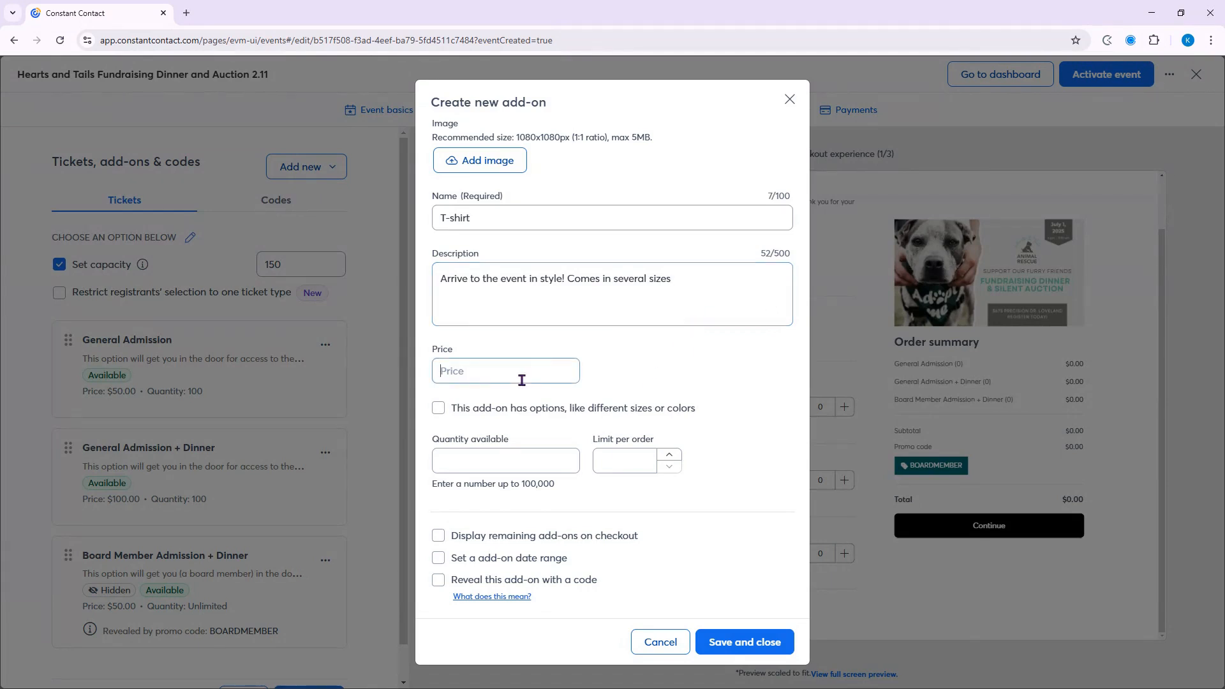
type("25")
Enable options for the T-shirt add-on and enter Small and Medium with a quantity of 25 each.
left_click(439, 409)
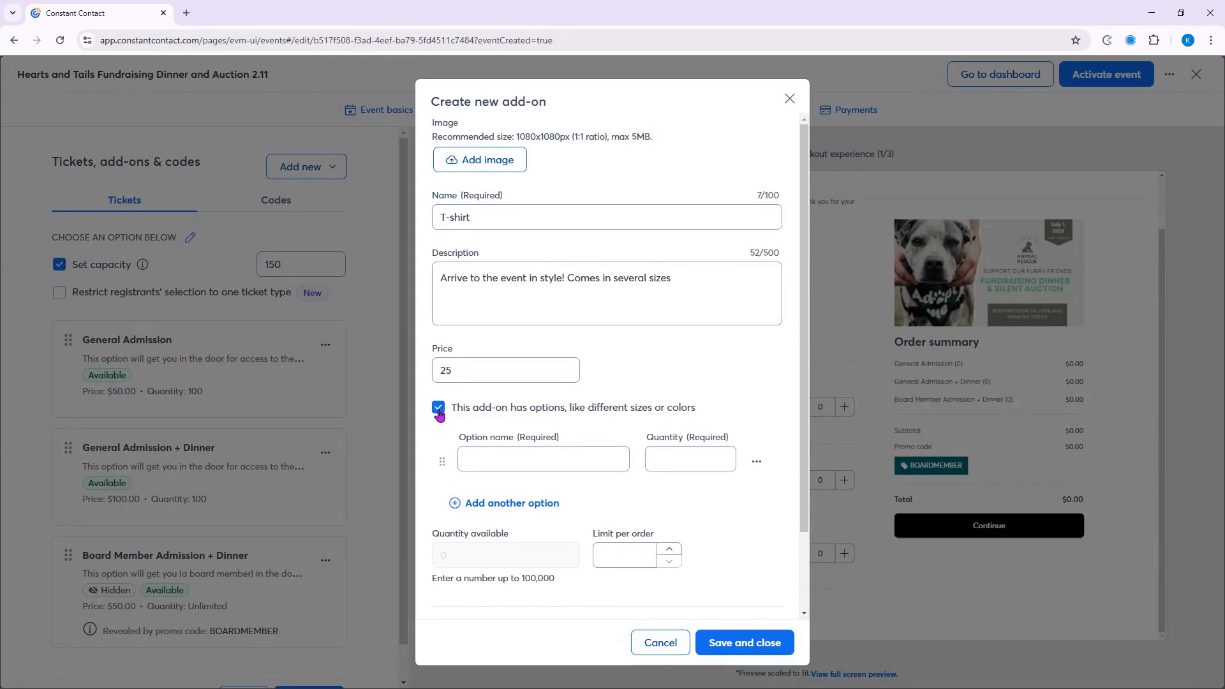
left_click(501, 449)
type("Small")
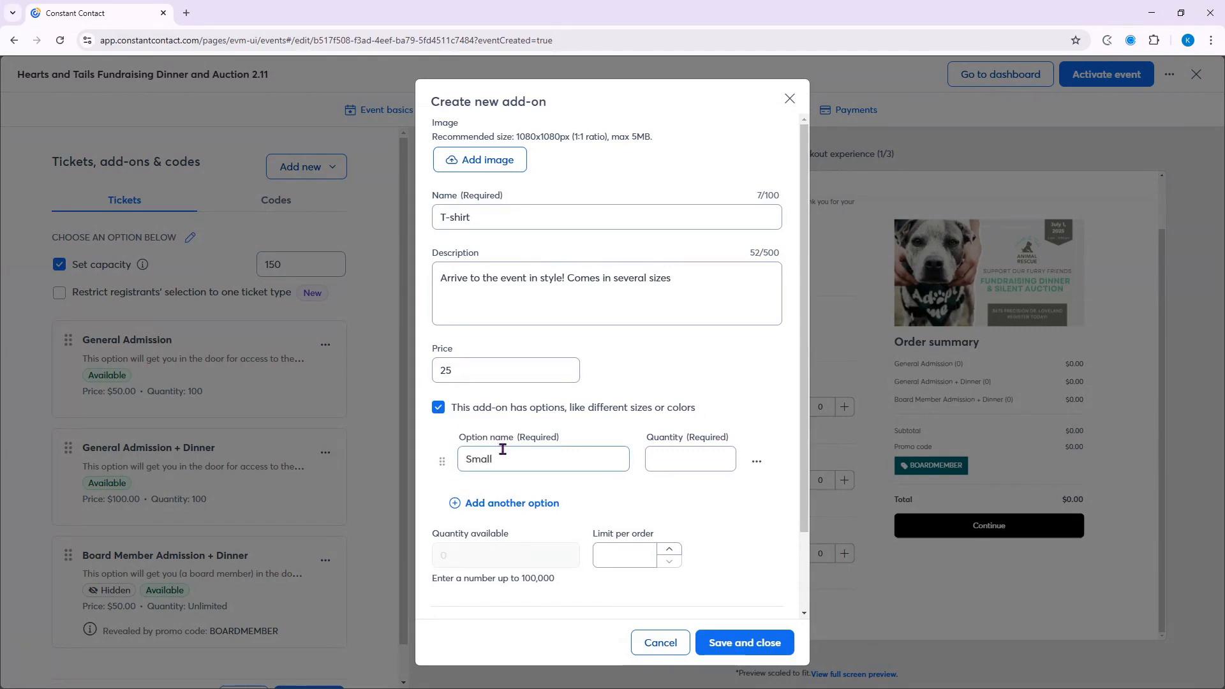
left_click(712, 461)
type("25")
left_click(475, 504)
left_click(501, 520)
type("M")
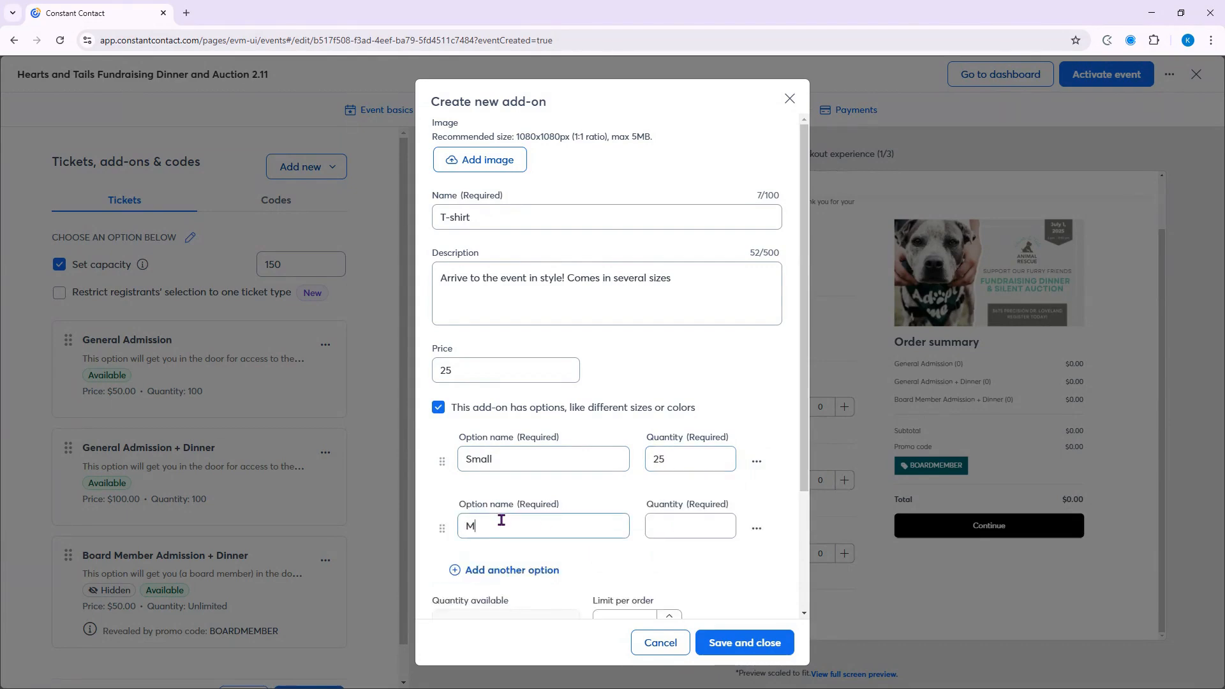
type("edium")
left_click(650, 527)
type("25")
Add a third T-shirt option named Large with a quantity of 25.
scroll(591, 509, "down", 3)
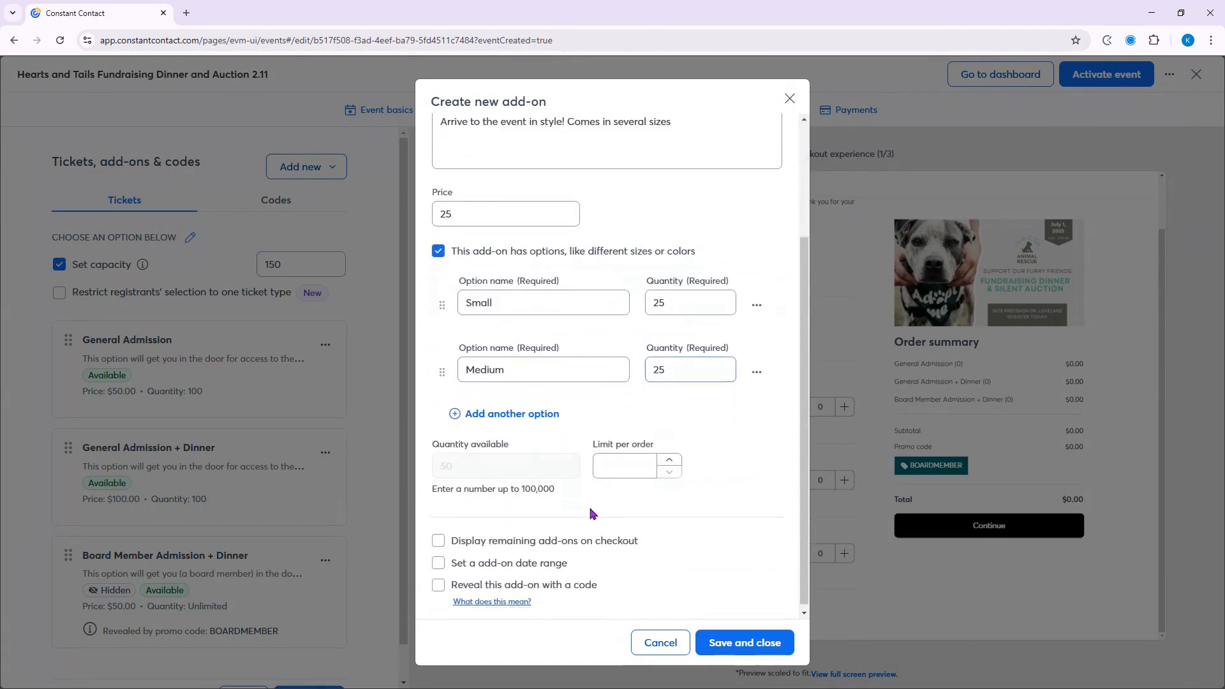
left_click(476, 403)
left_click(518, 434)
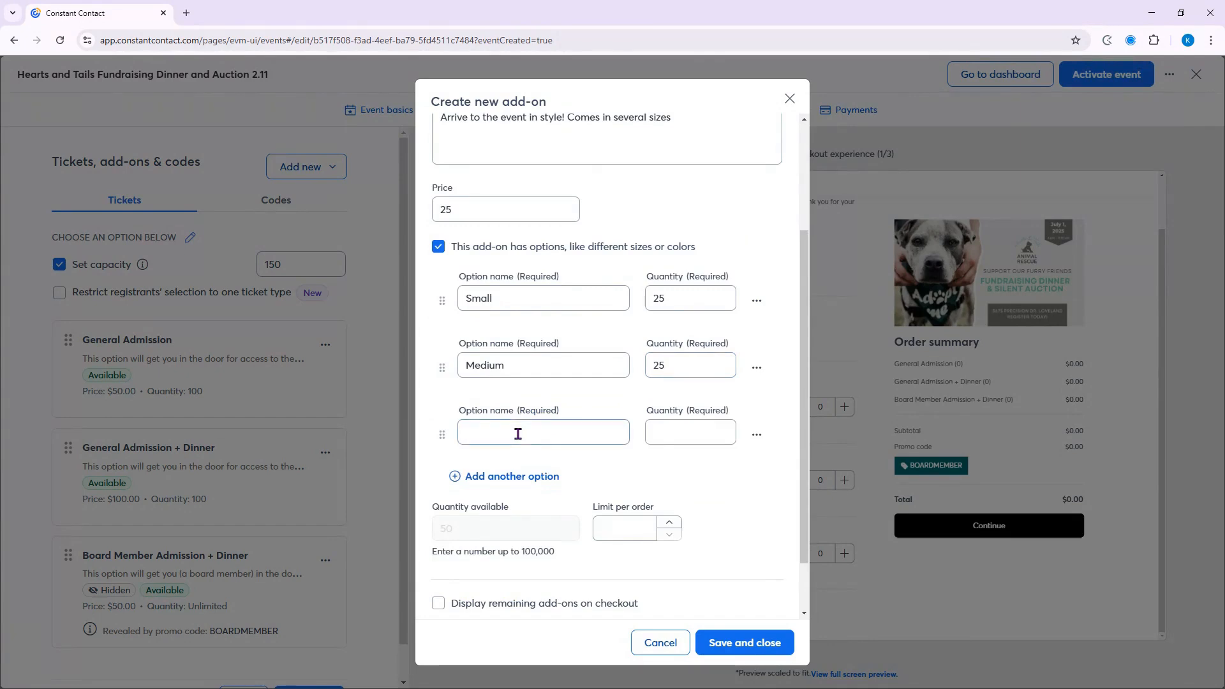
type("Large")
left_click(706, 428)
type("25")
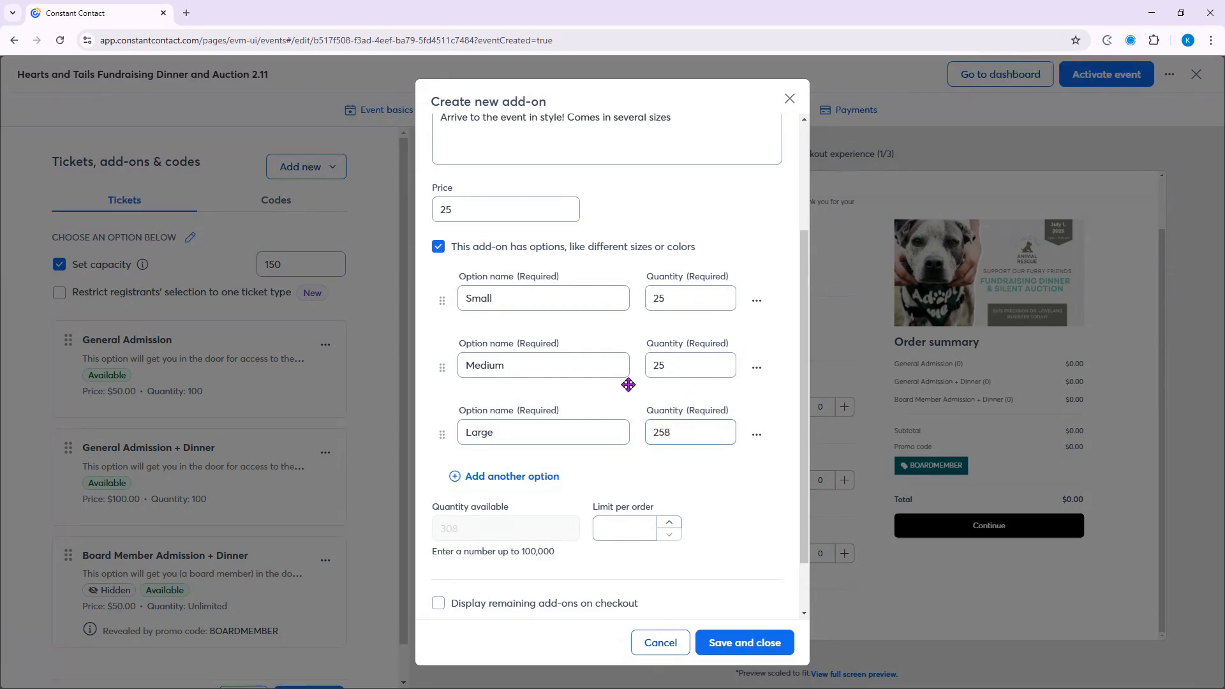
Limit the T-shirt to 10 per order, display remaining add-ons on checkout, and save the add-on.
scroll(615, 507, "down", 1)
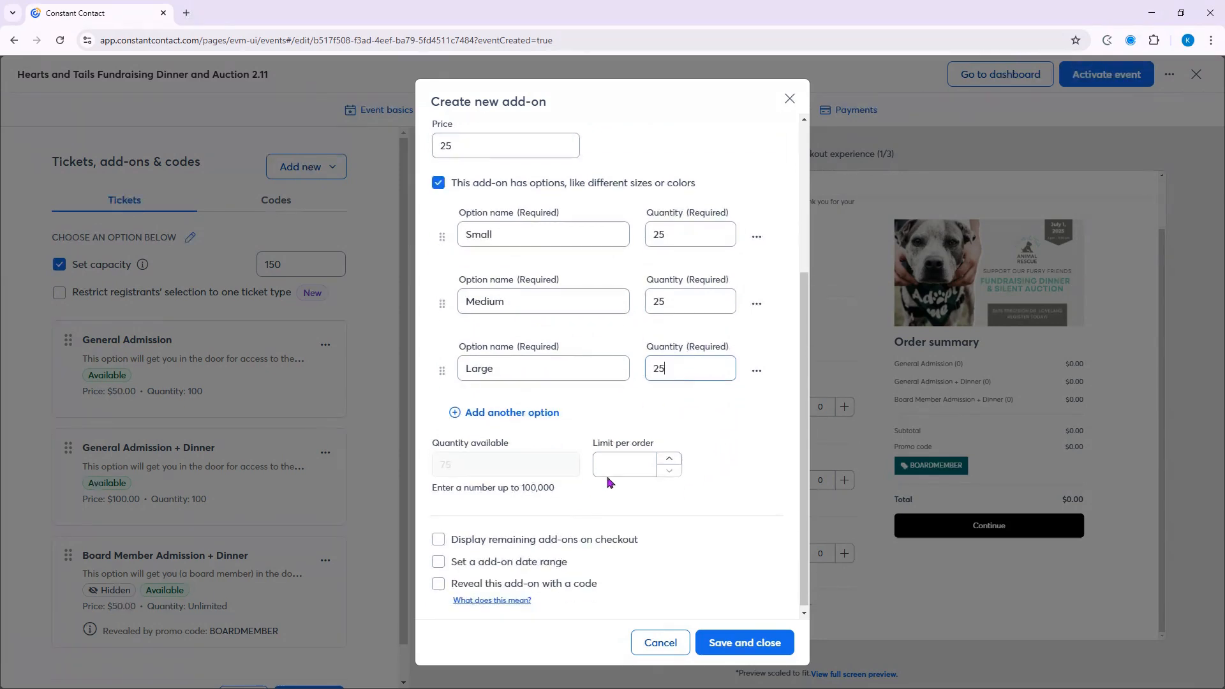
left_click(616, 466)
type("10")
left_click(439, 541)
left_click(771, 649)
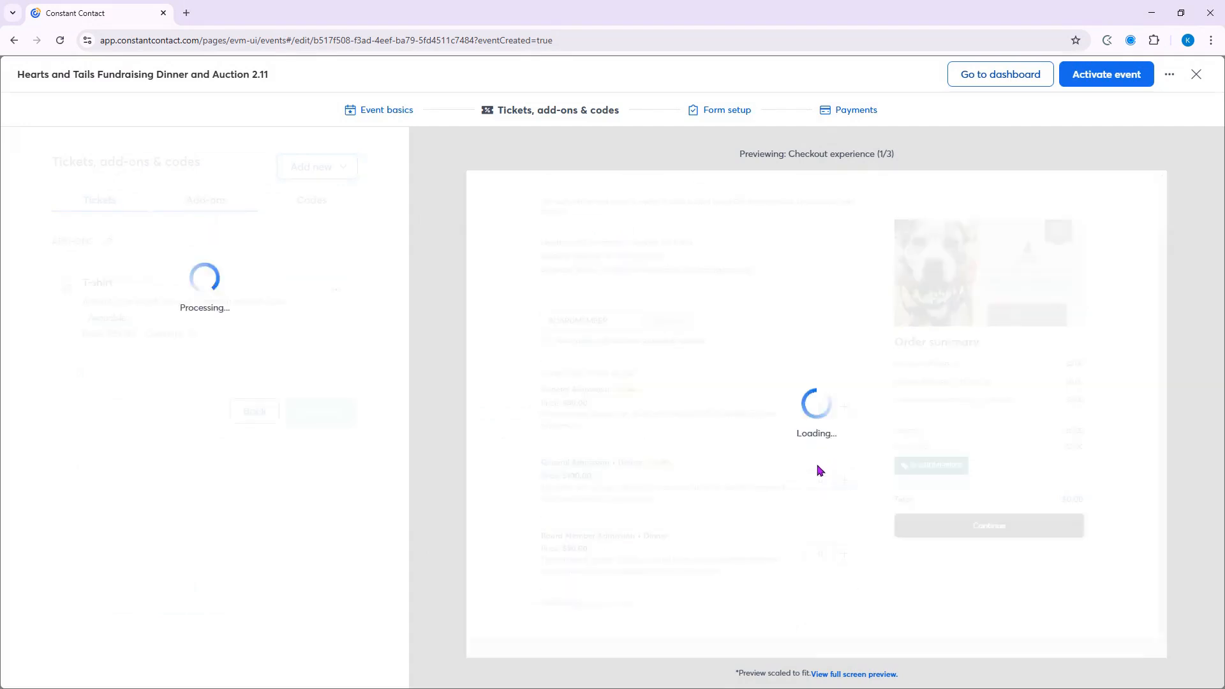
Change the add-ons section's label to the suggested MERCHANDISE.
scroll(827, 477, "down", 3)
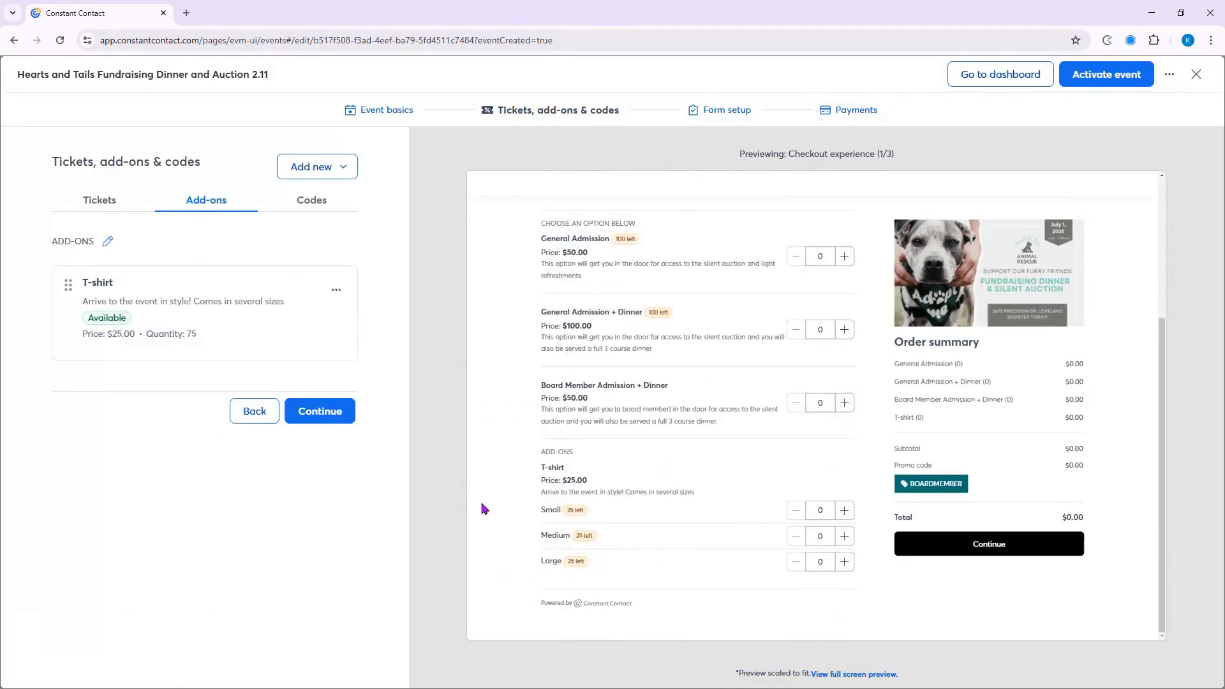
left_click(108, 242)
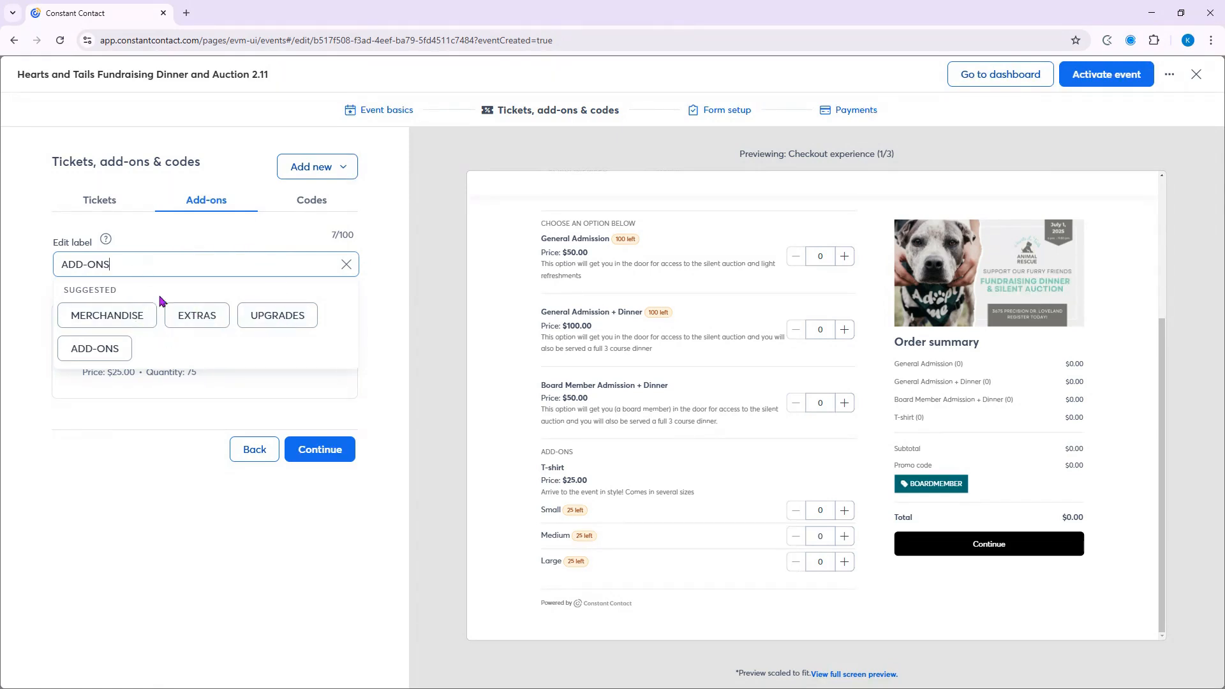
left_click(136, 316)
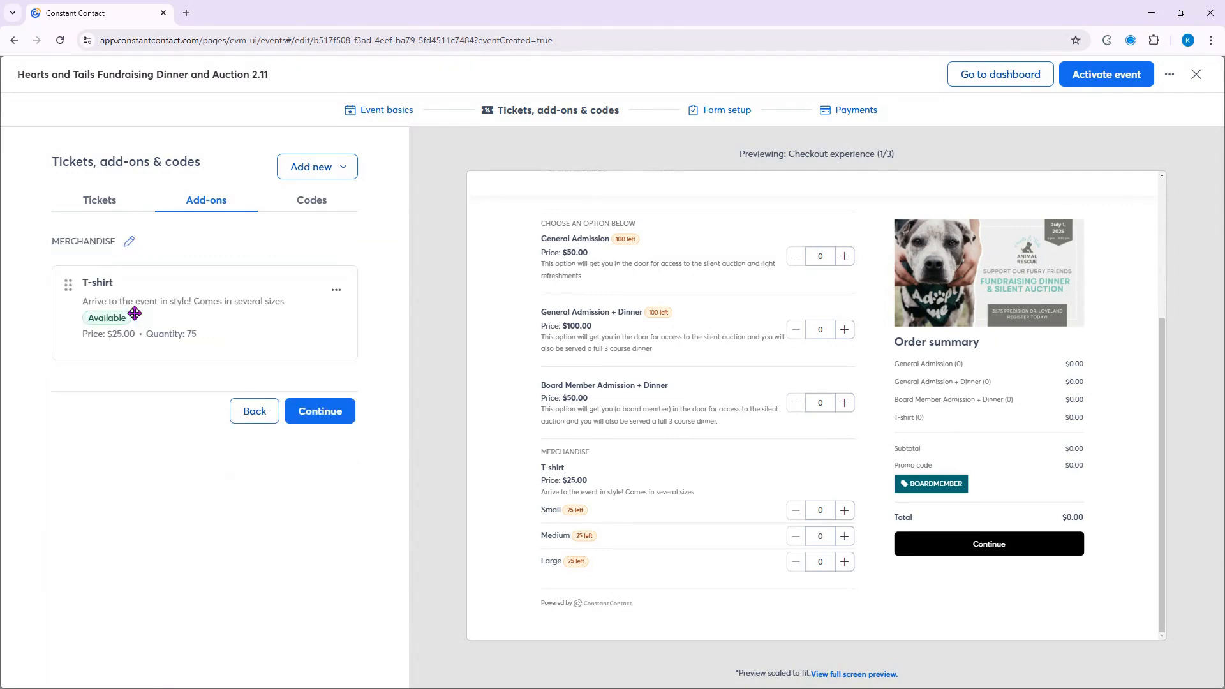
Set the total ticket capacity to 150 and continue to the registration form setup.
left_click(303, 201)
left_click(80, 208)
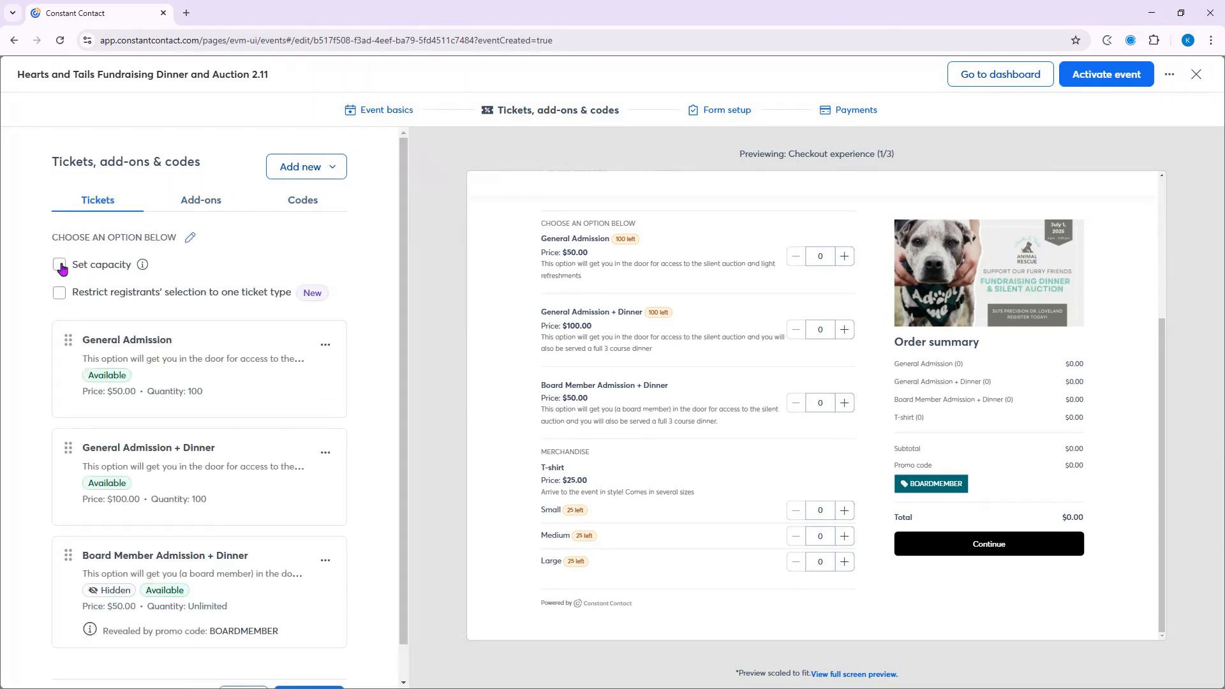
left_click(58, 265)
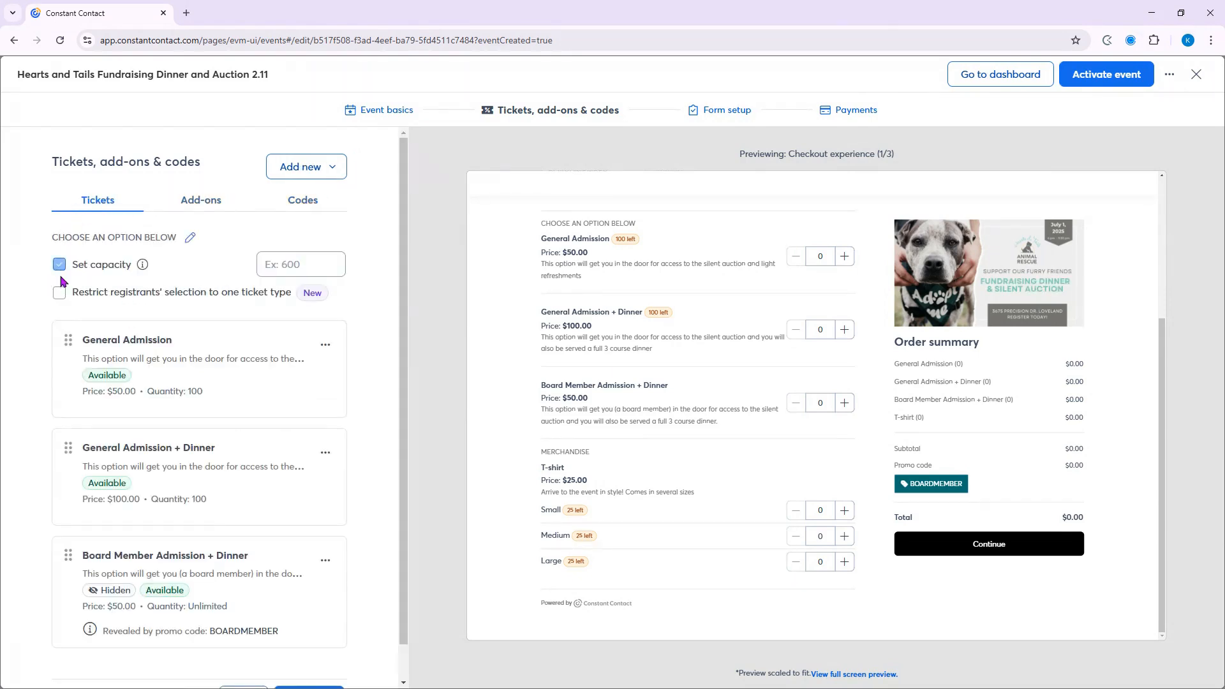
left_click(300, 260)
type("150")
scroll(323, 404, "down", 1)
scroll(320, 410, "up", 1)
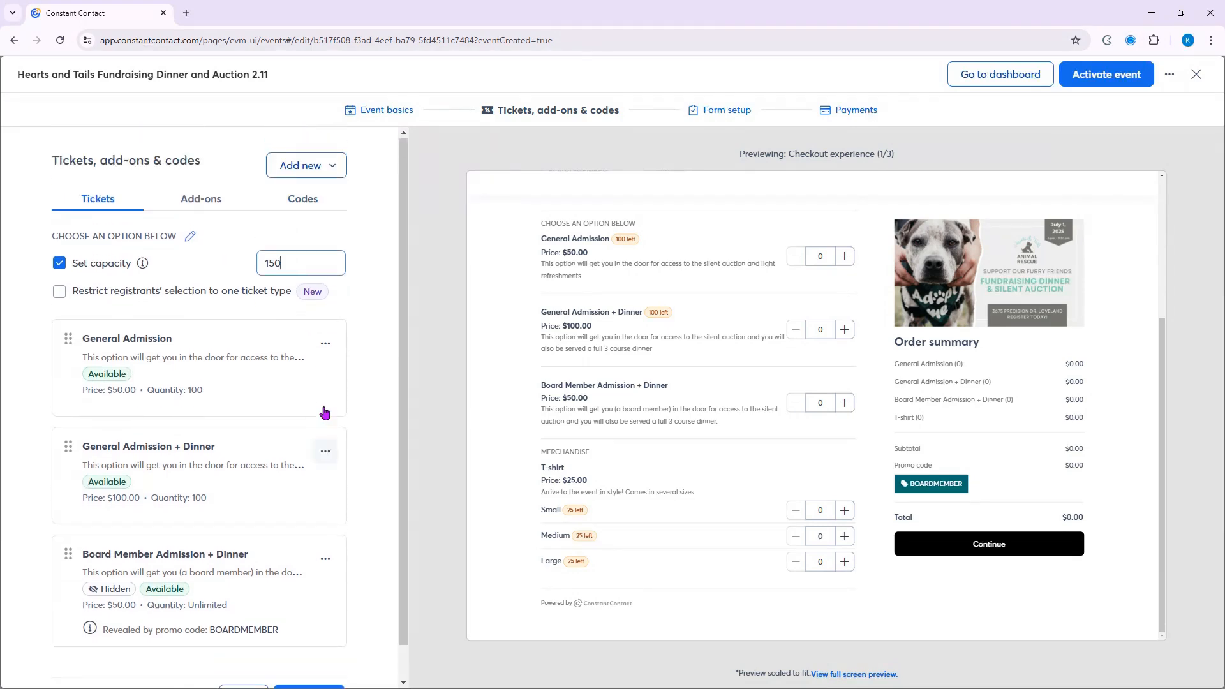
scroll(324, 407, "down", 1)
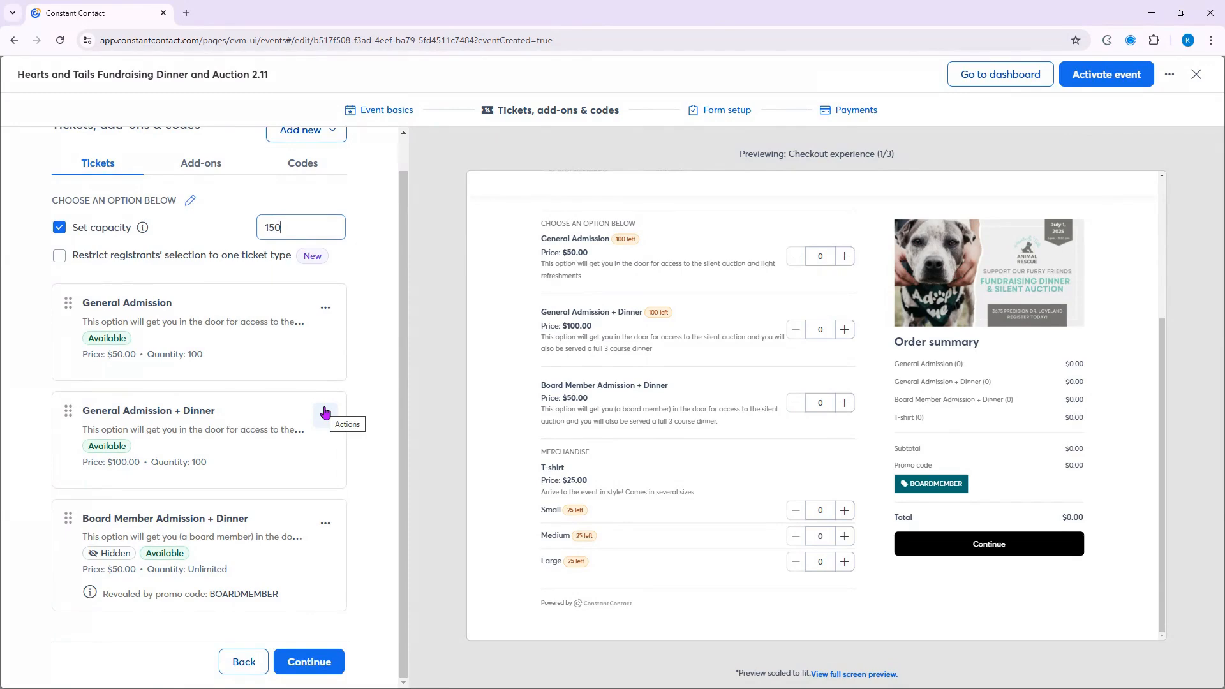
left_click(307, 664)
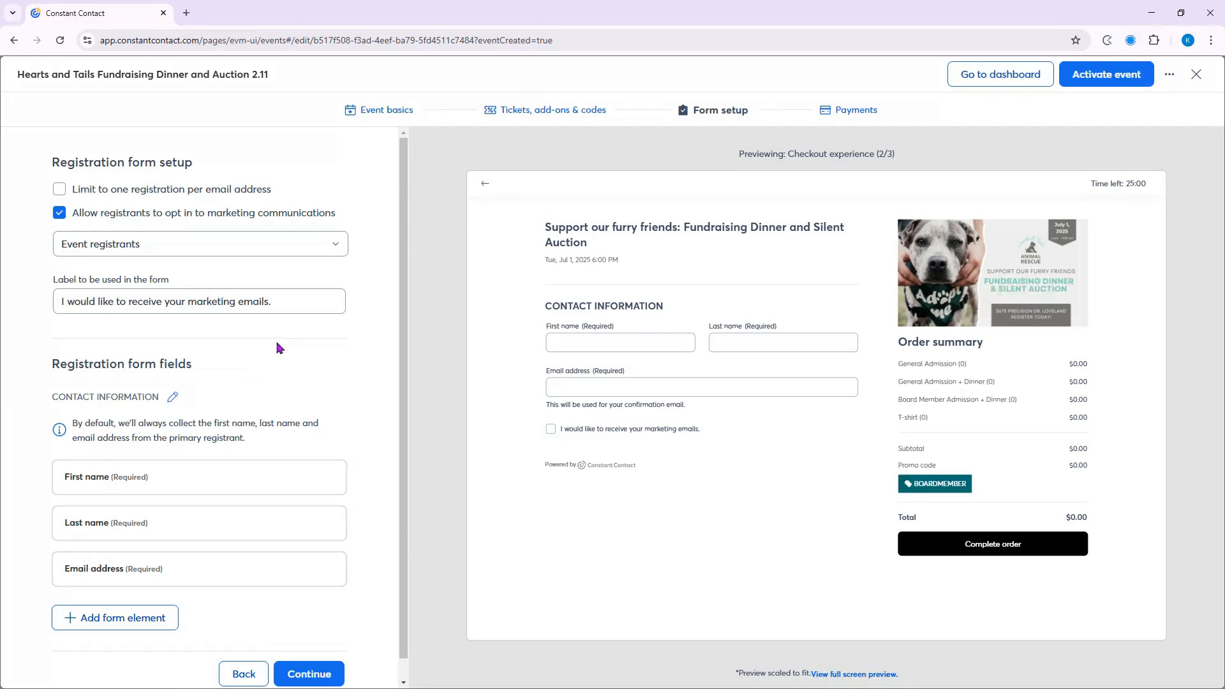
Choose Fundraising Event Contacts as the contact list for registrants who opt in to marketing communications.
left_click(333, 255)
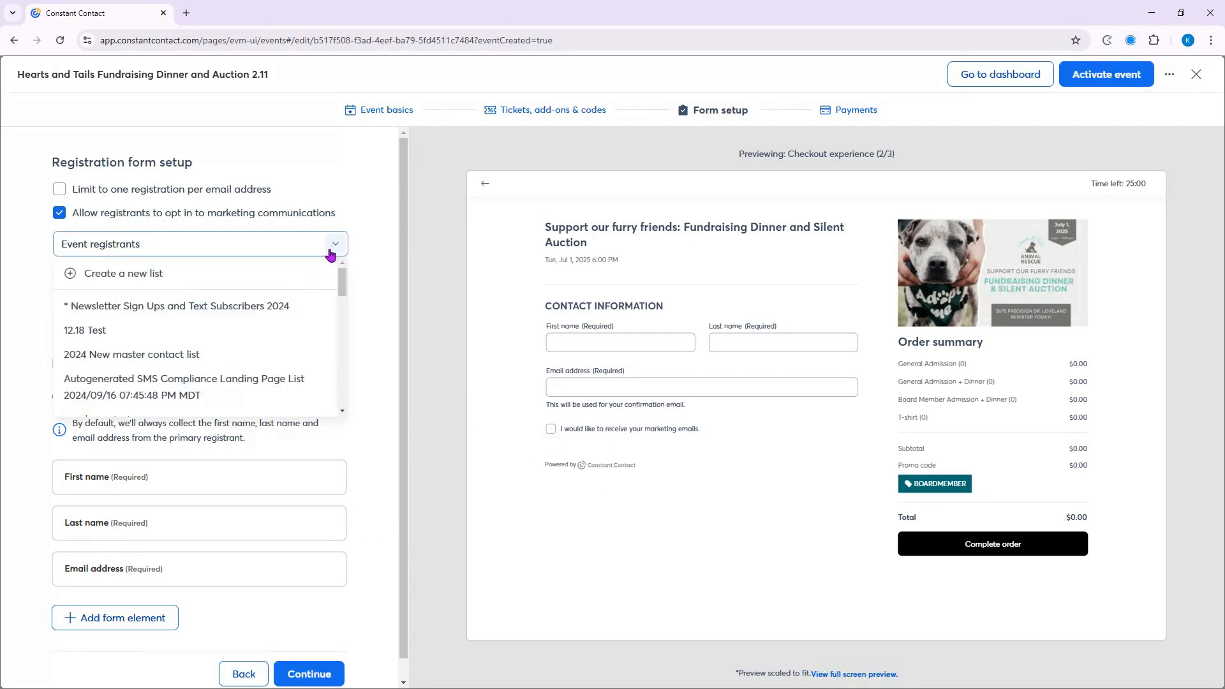
scroll(309, 277, "down", 1)
scroll(309, 277, "down", 4)
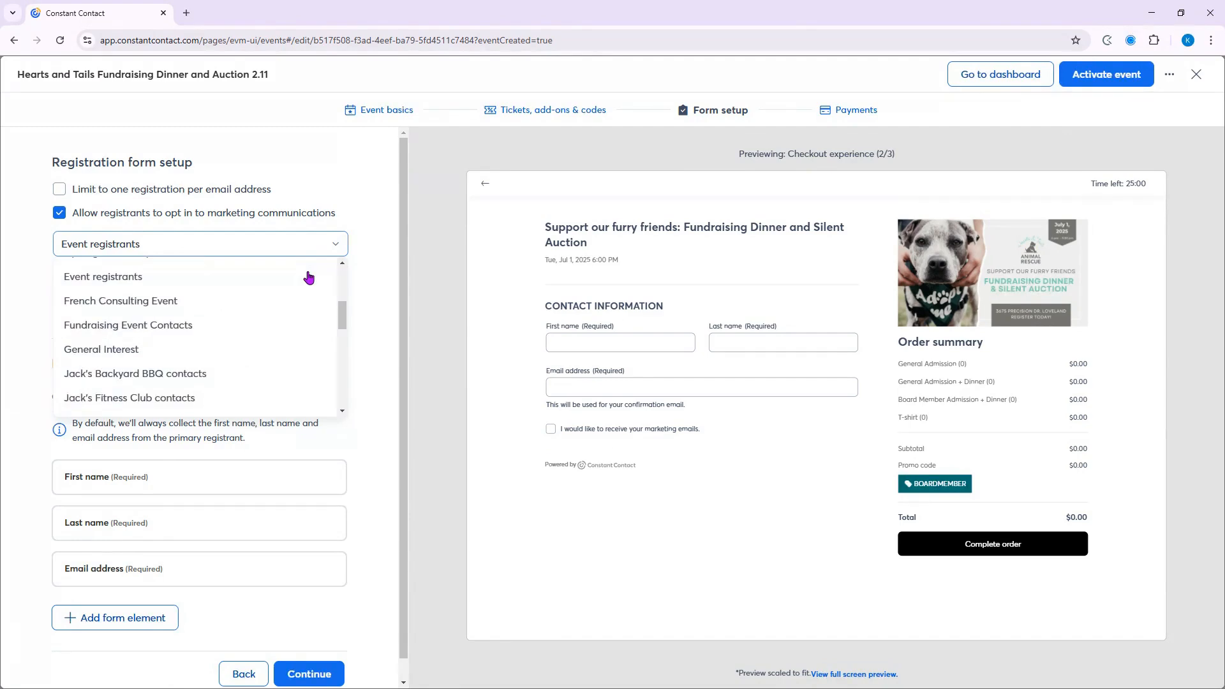
scroll(309, 276, "down", 4)
scroll(309, 275, "up", 4)
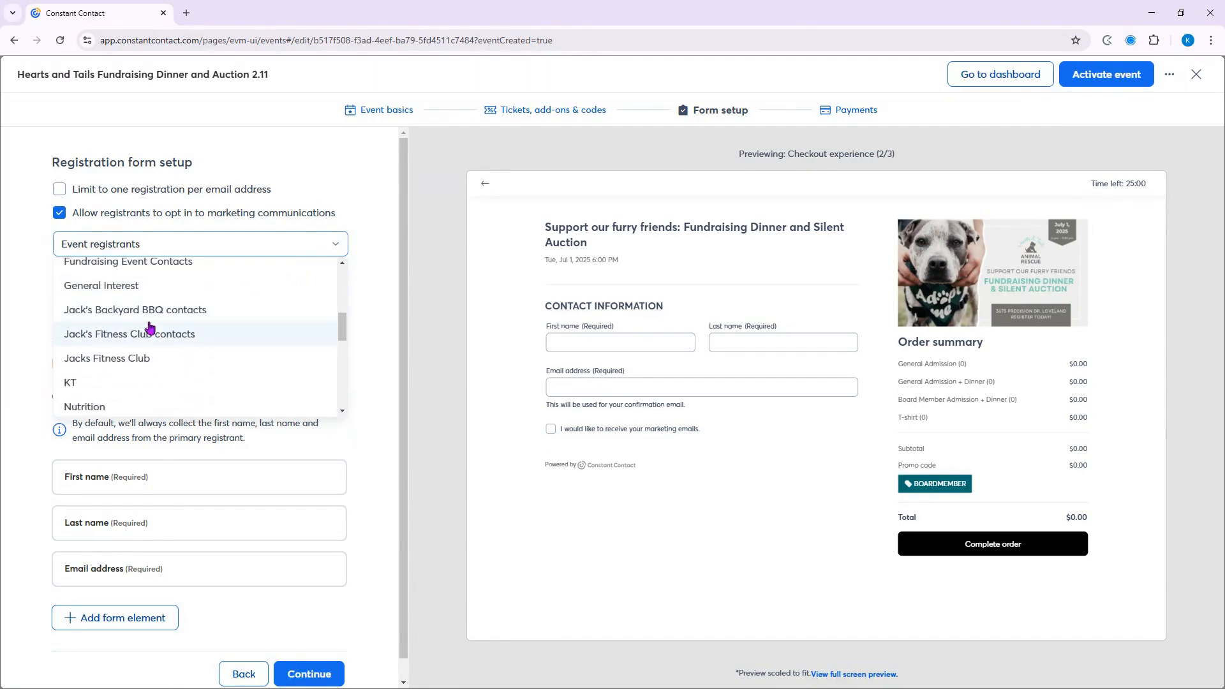
left_click(163, 270)
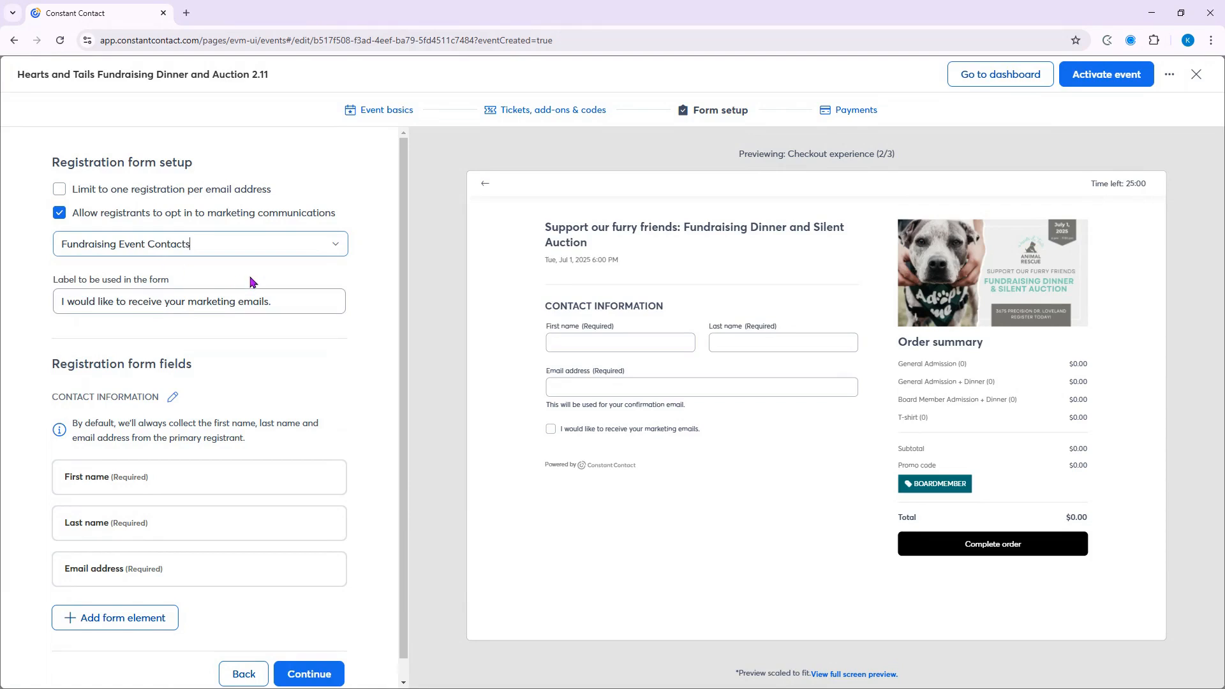
left_click(274, 246)
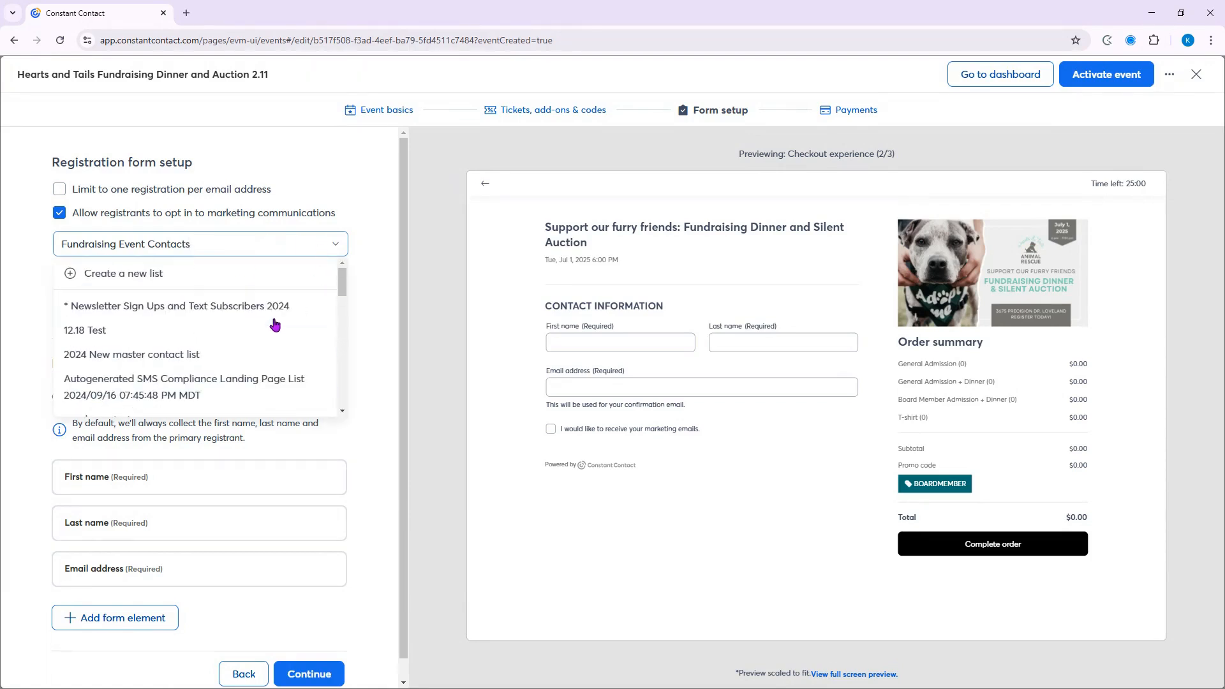
left_click(367, 211)
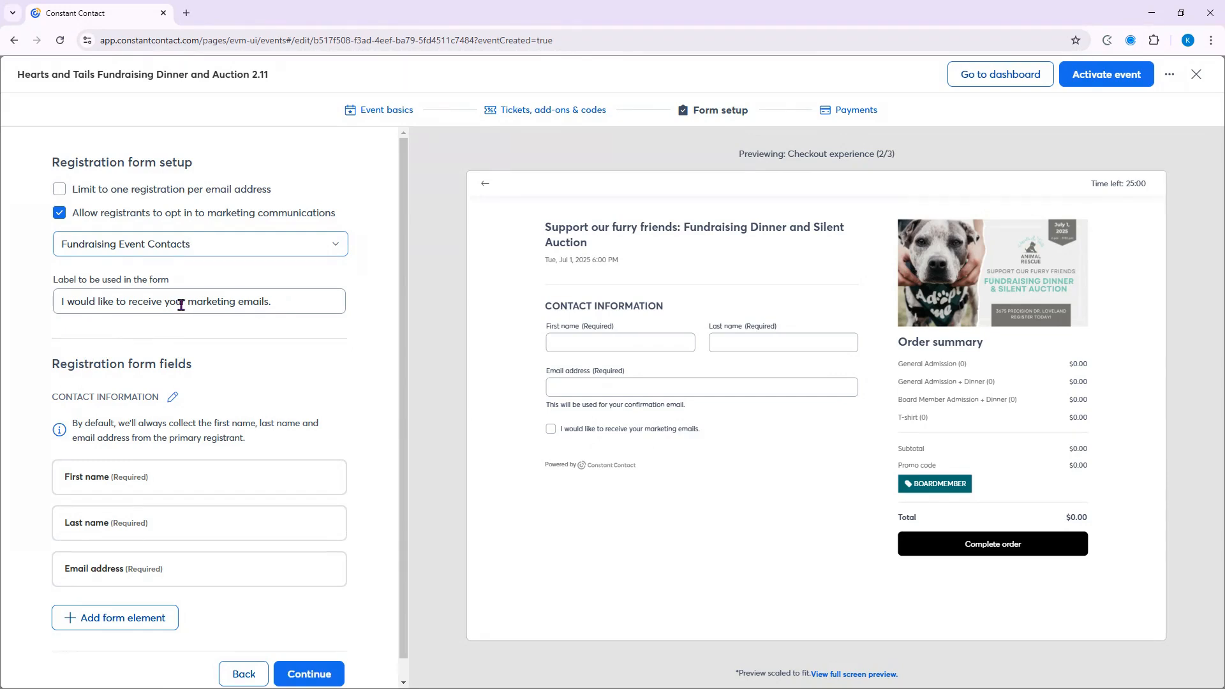
Change the marketing opt-in label to "I would like to receive your news and updates.".
left_click_drag(188, 305, 339, 302)
key("BackSpace")
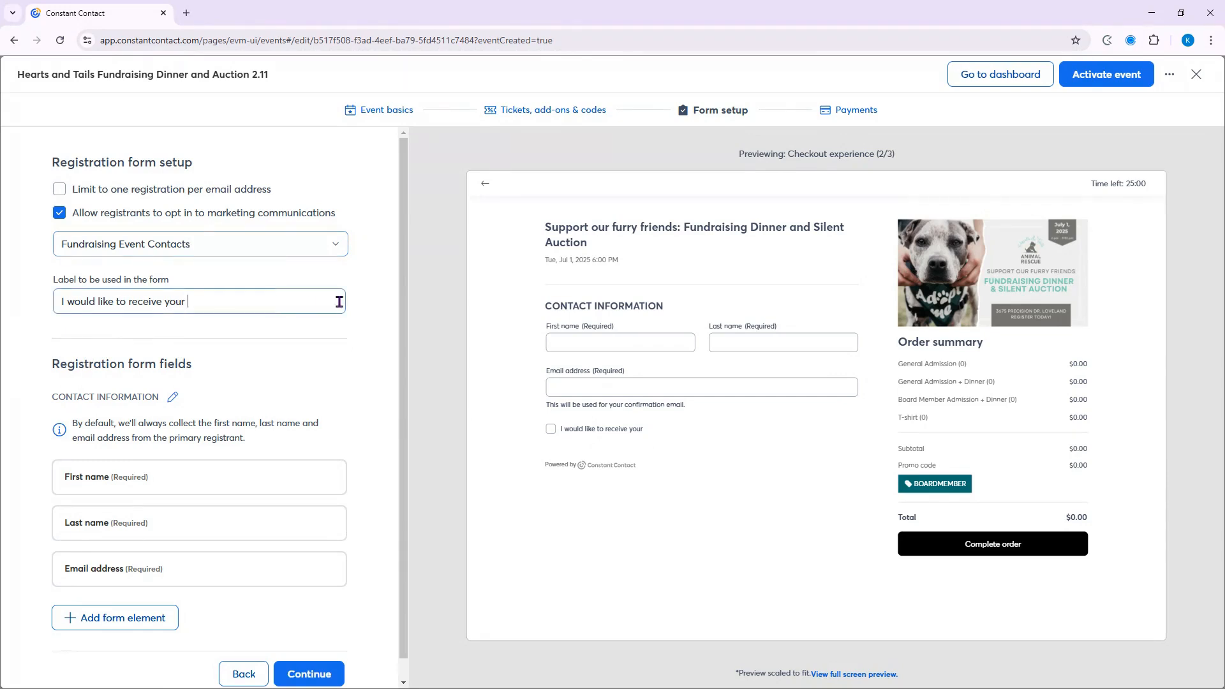
type("news and updates.")
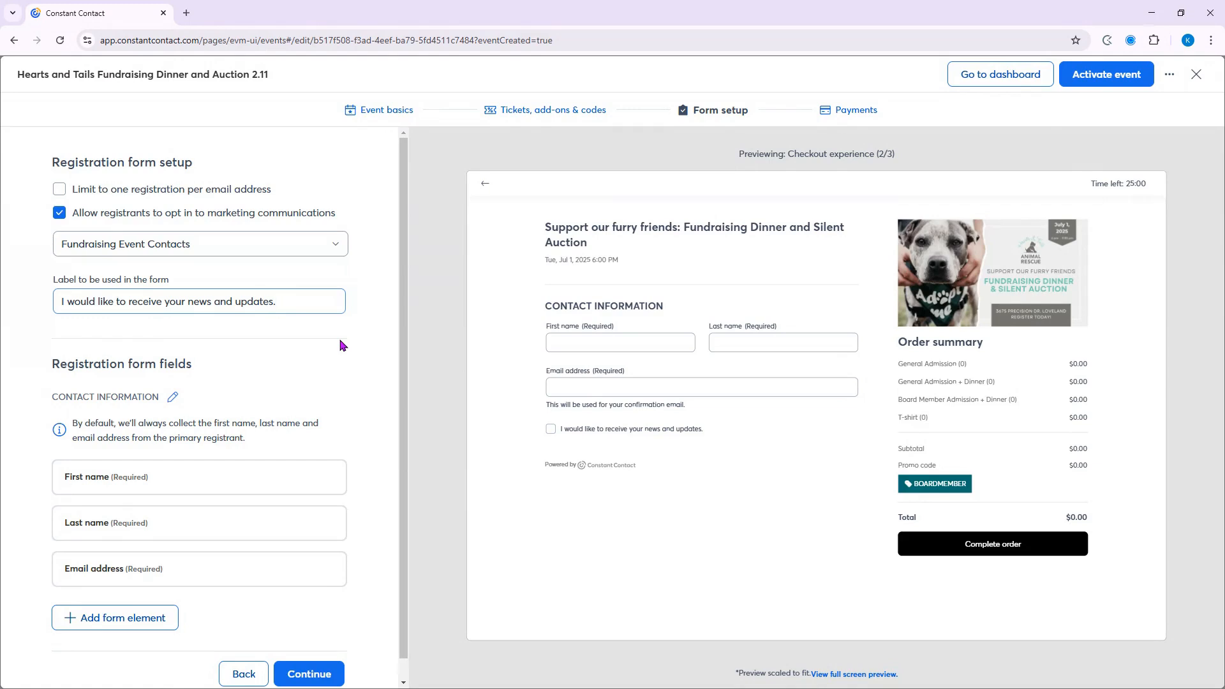
scroll(340, 345, "down", 1)
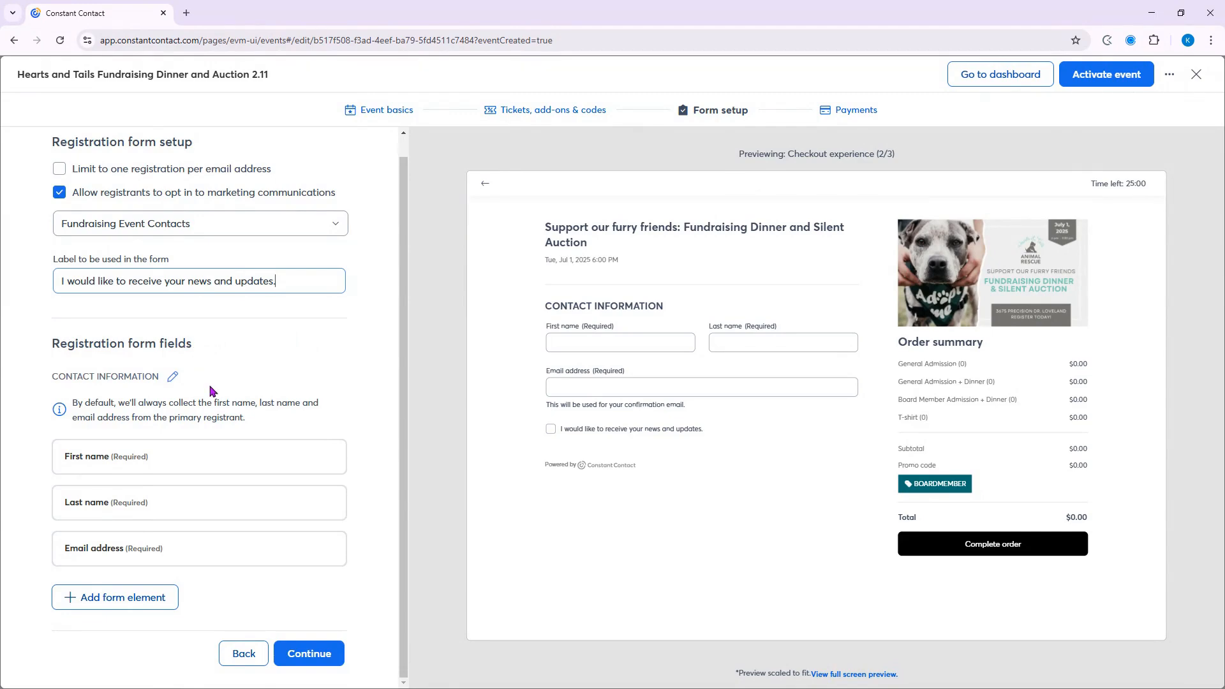
left_click(172, 378)
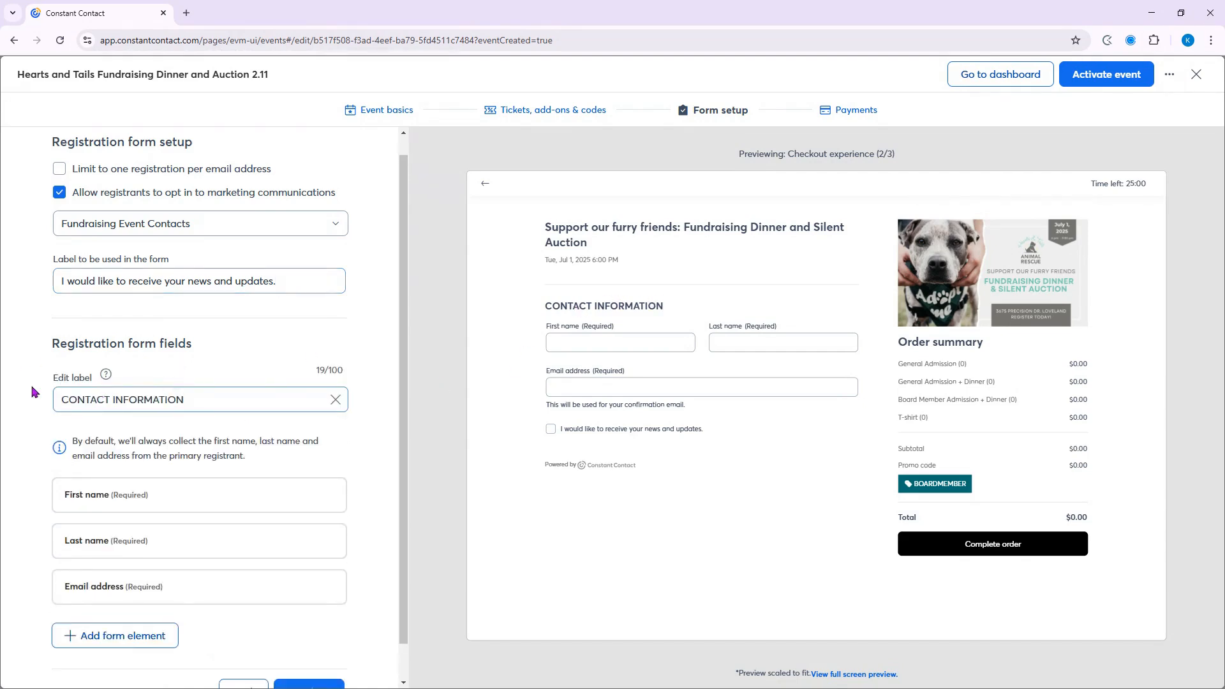
triple_click(184, 398)
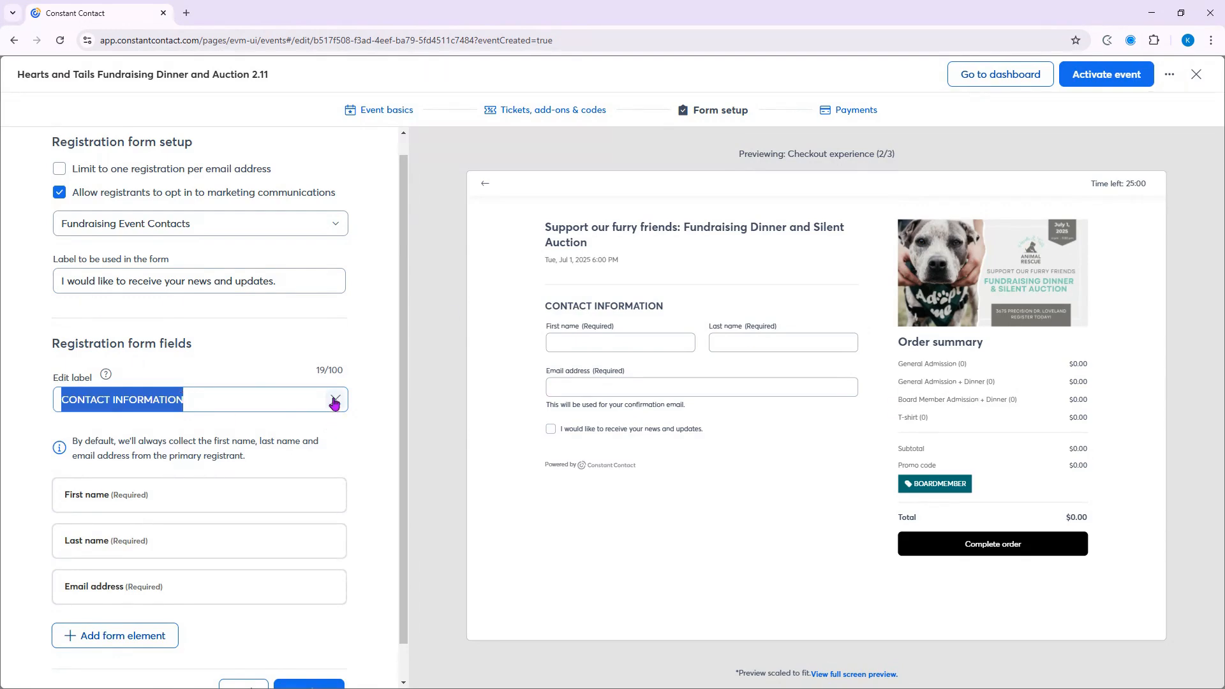
left_click(335, 399)
left_click(297, 363)
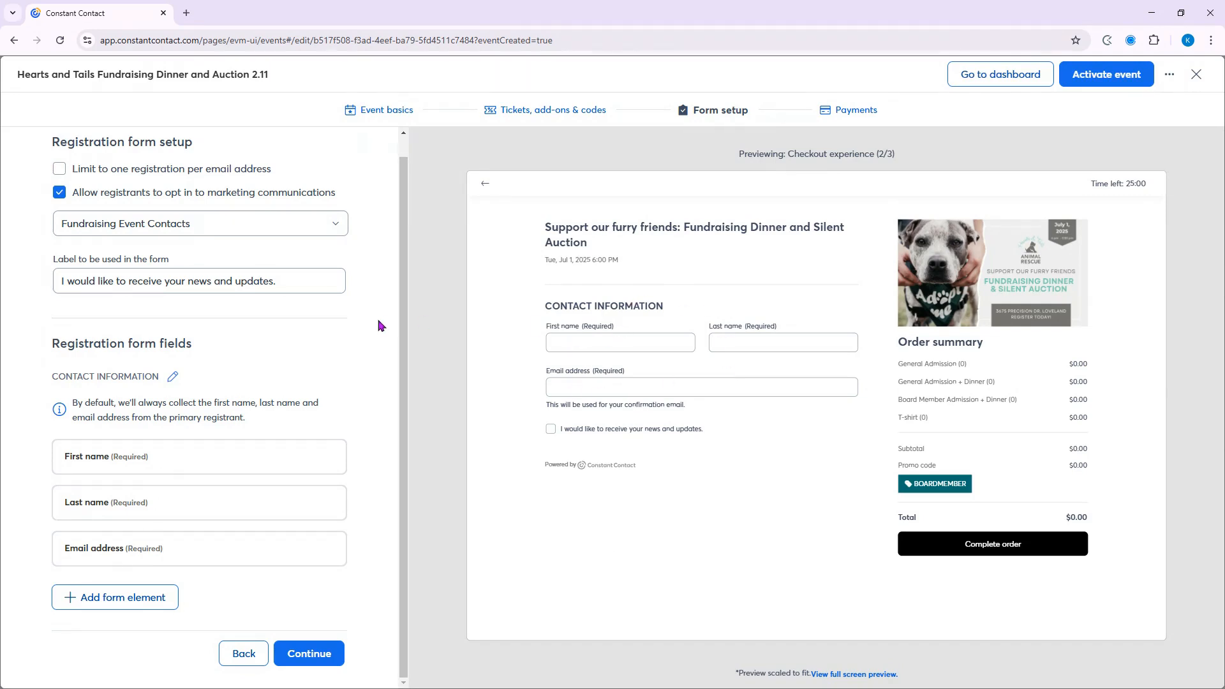
Rename the contact information section of the registration form to "Point of contact".
left_click(173, 377)
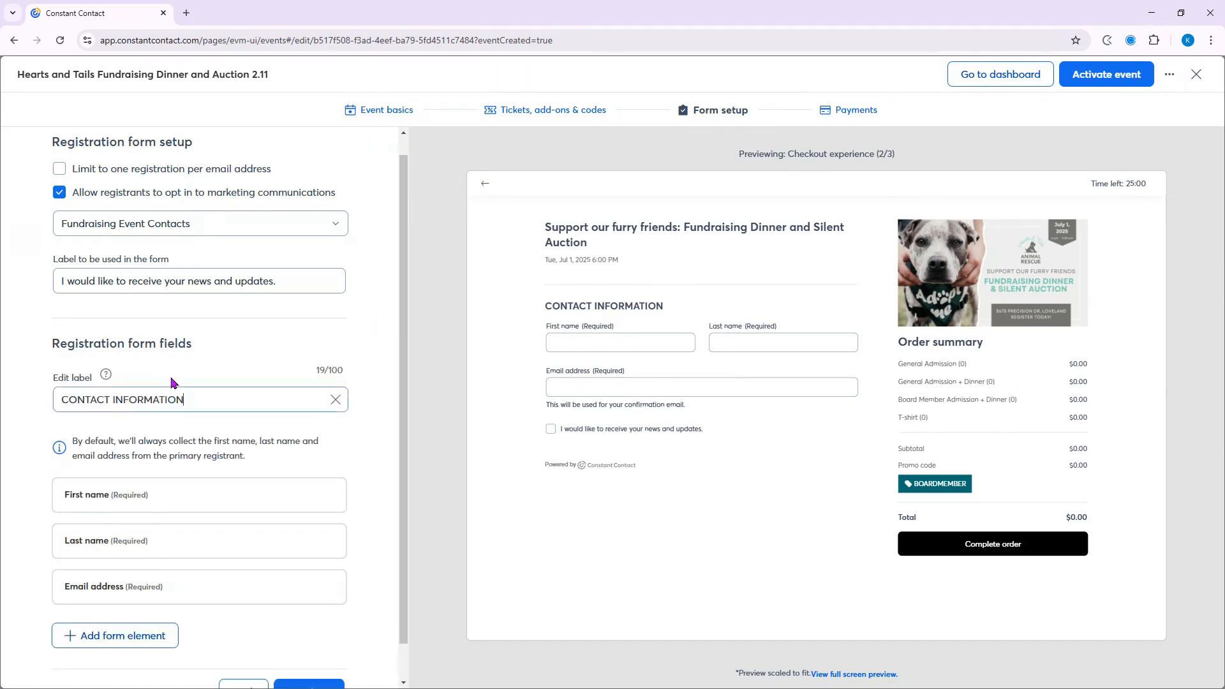
left_click_drag(201, 396, 35, 387)
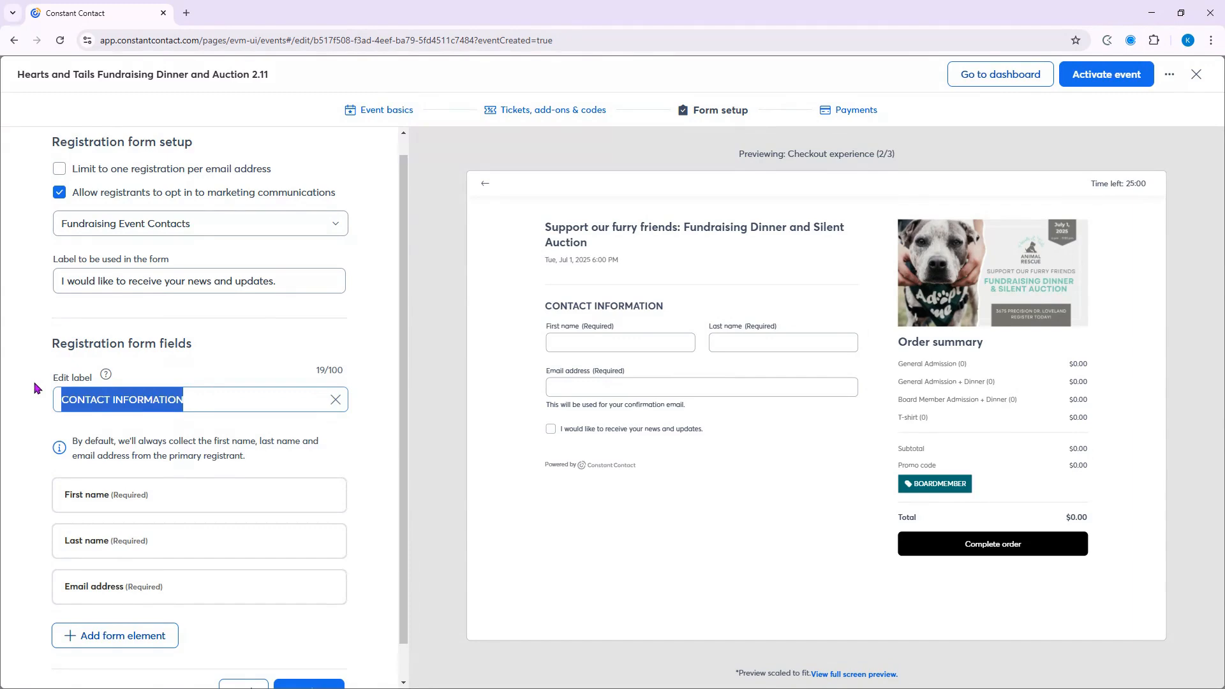
type("Point of cont")
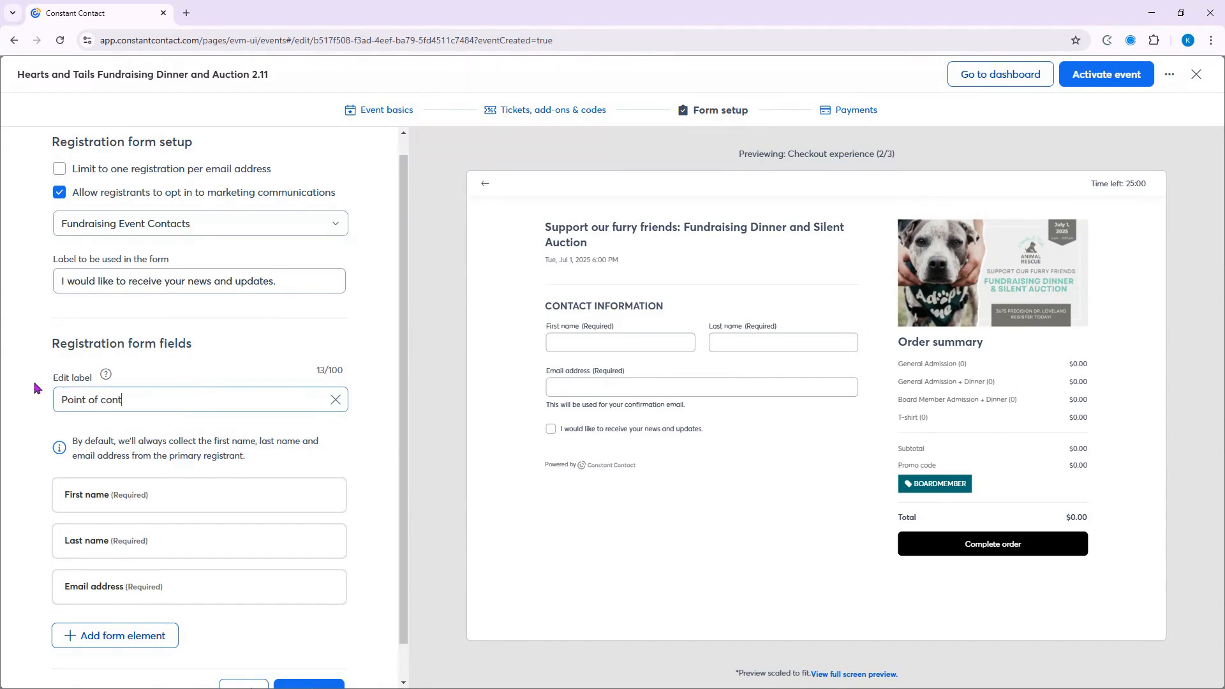
type("act")
left_click(213, 361)
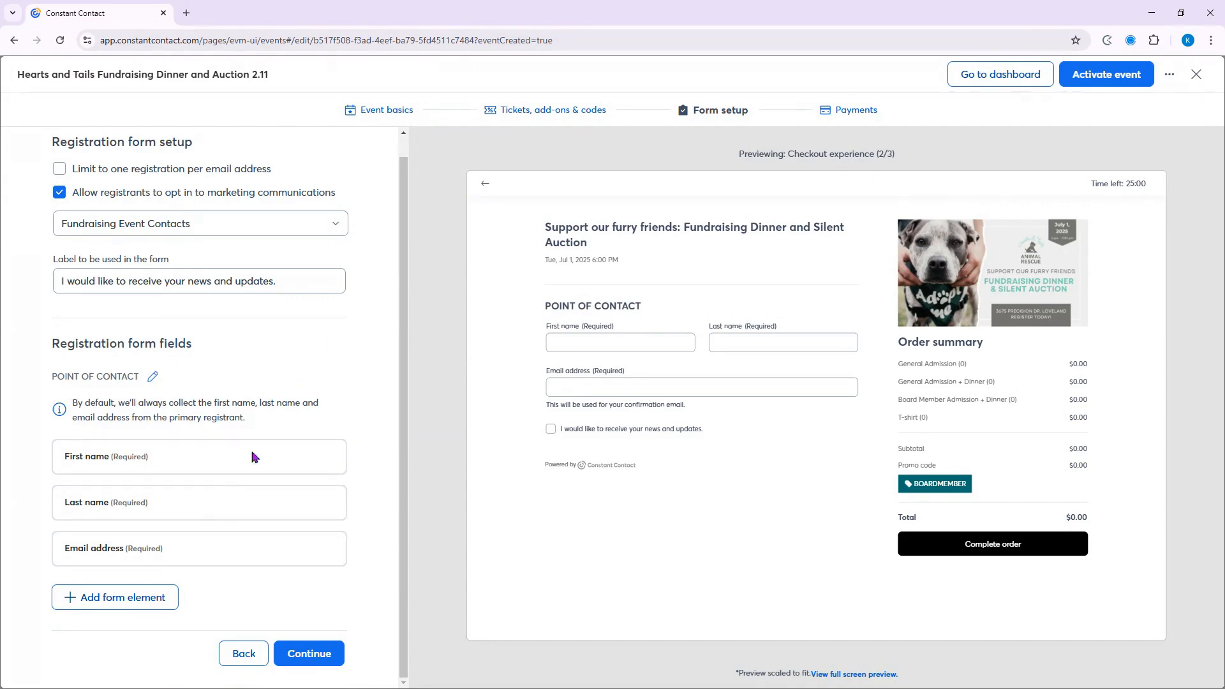
Add a required First name field to the registration form, applied to all ticket types, and confirm it.
left_click(125, 600)
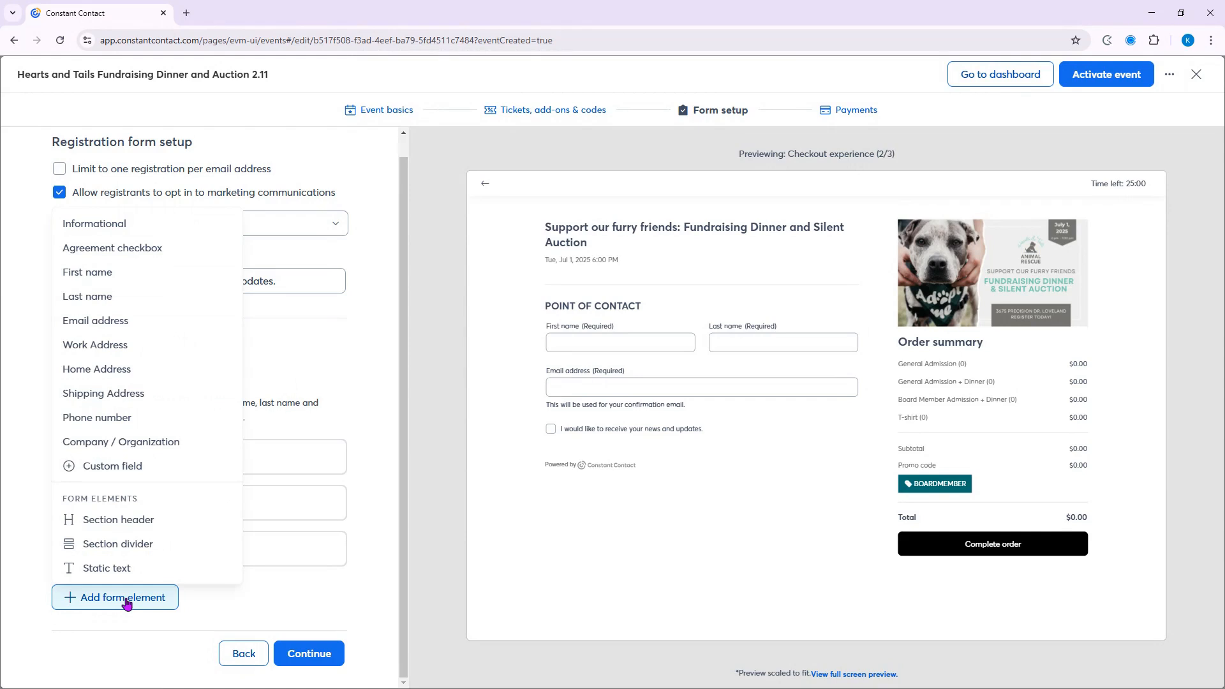
left_click(144, 274)
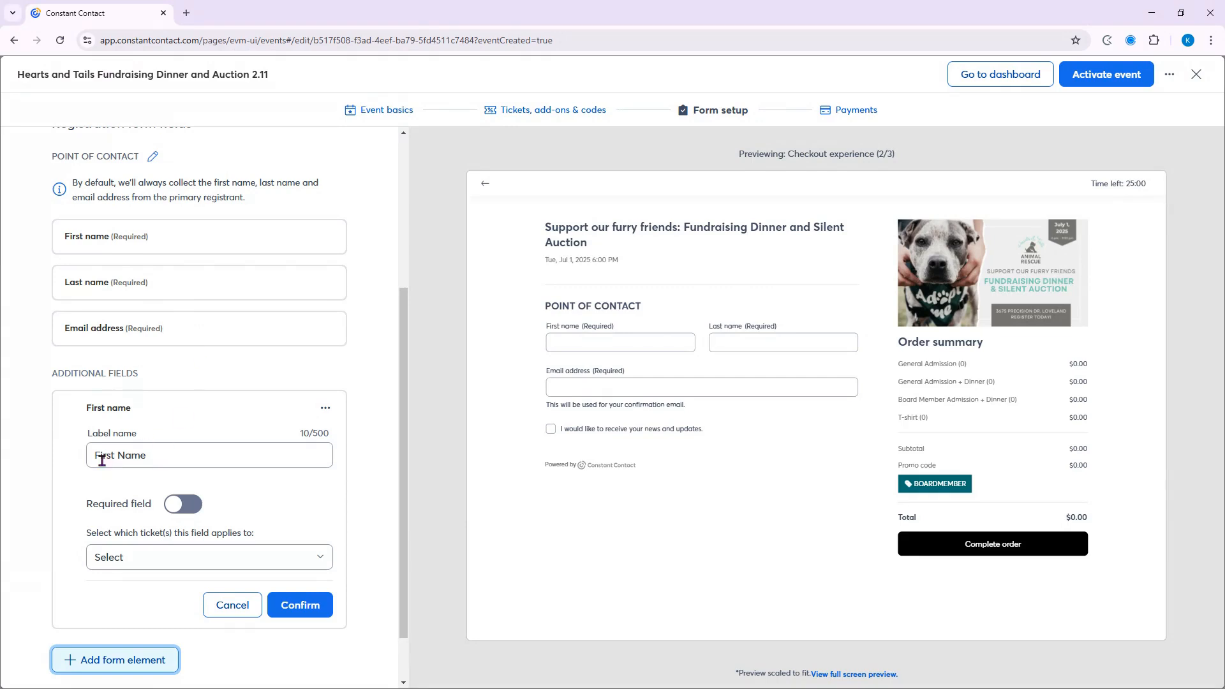
left_click(183, 504)
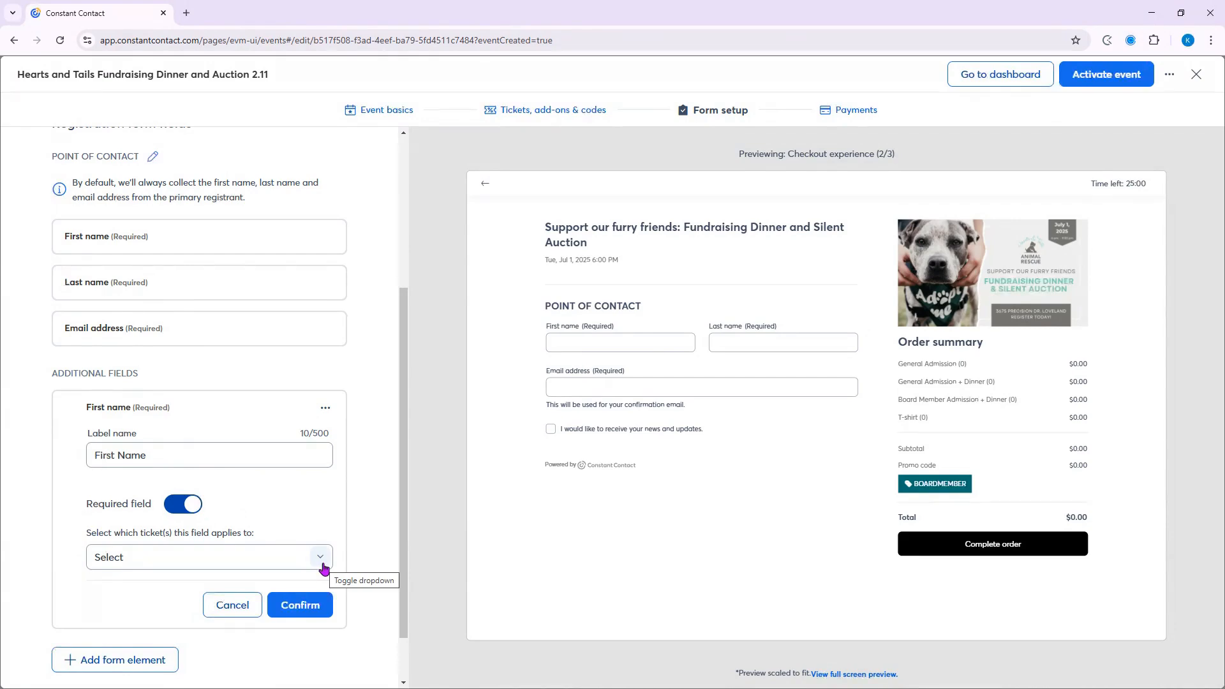
left_click(323, 565)
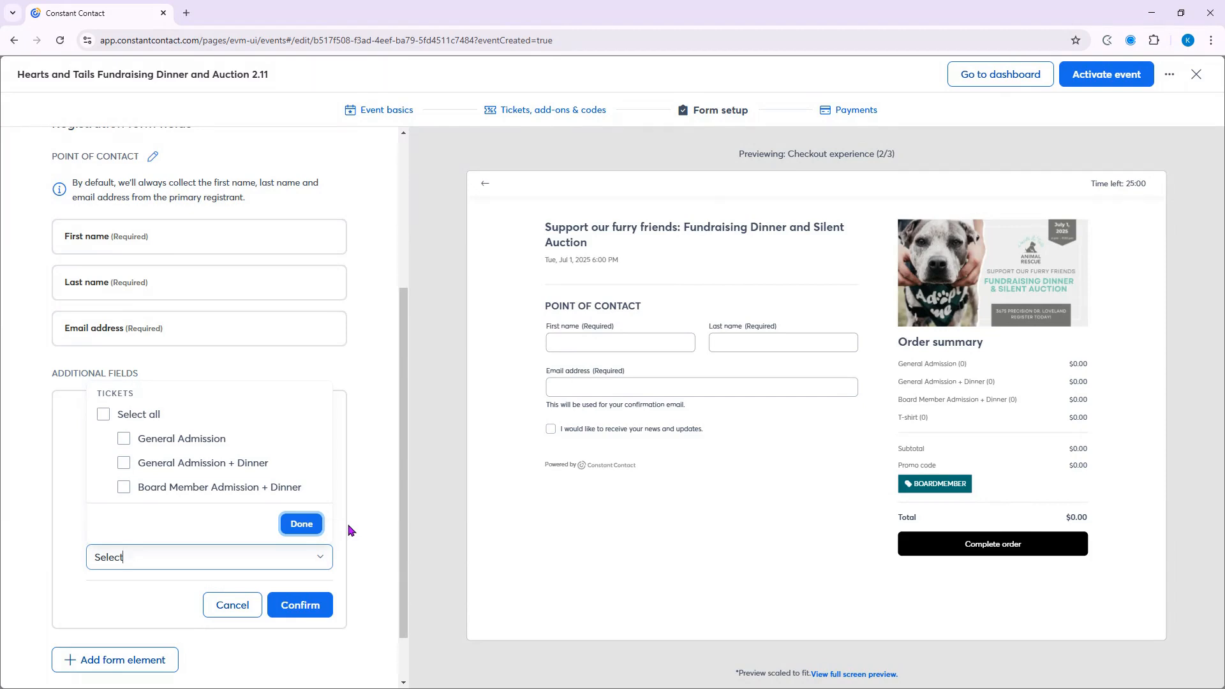
left_click(104, 414)
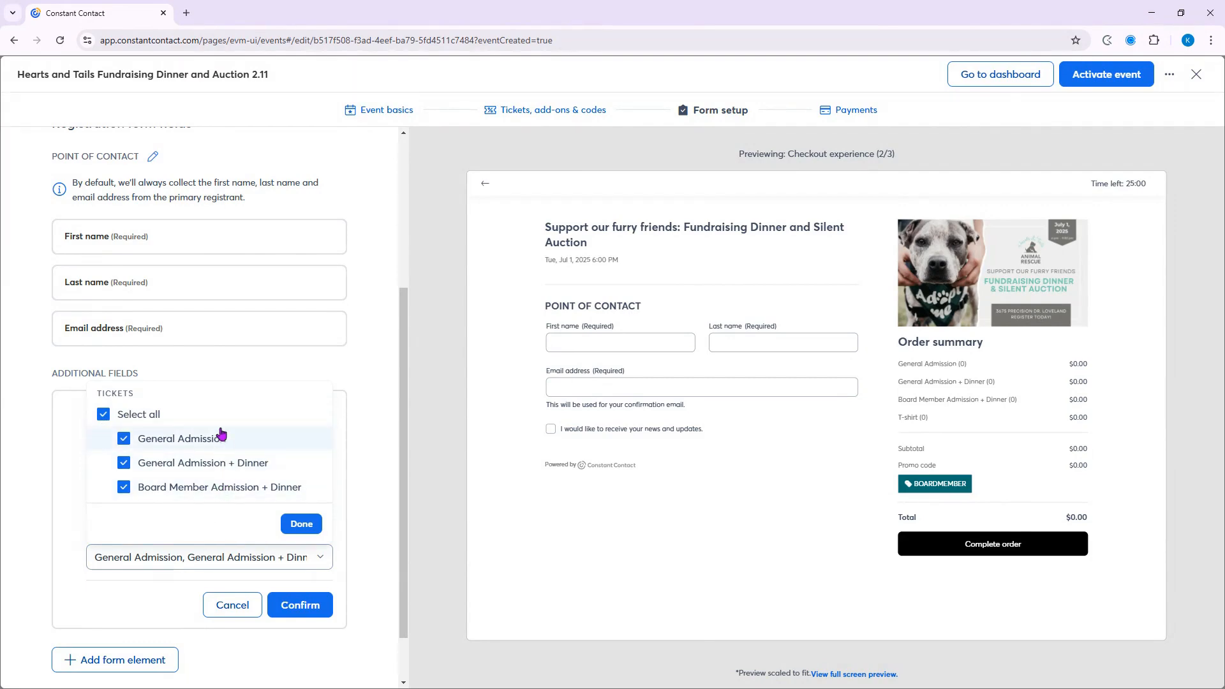
left_click(297, 522)
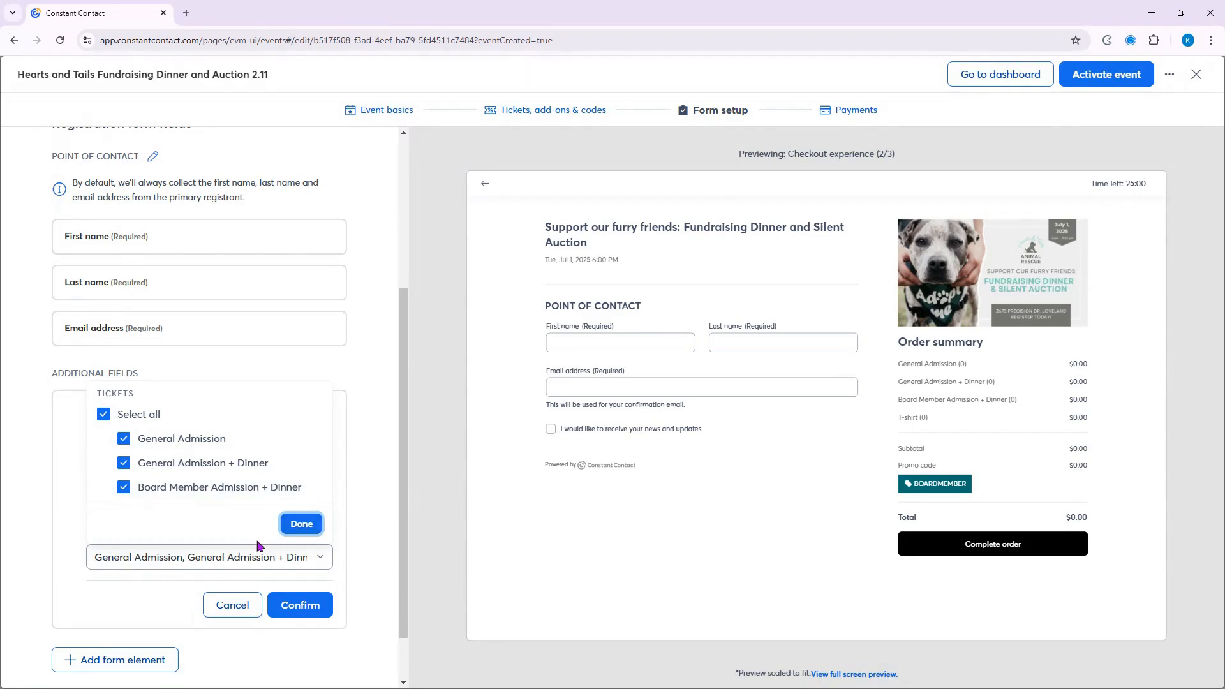
left_click(308, 522)
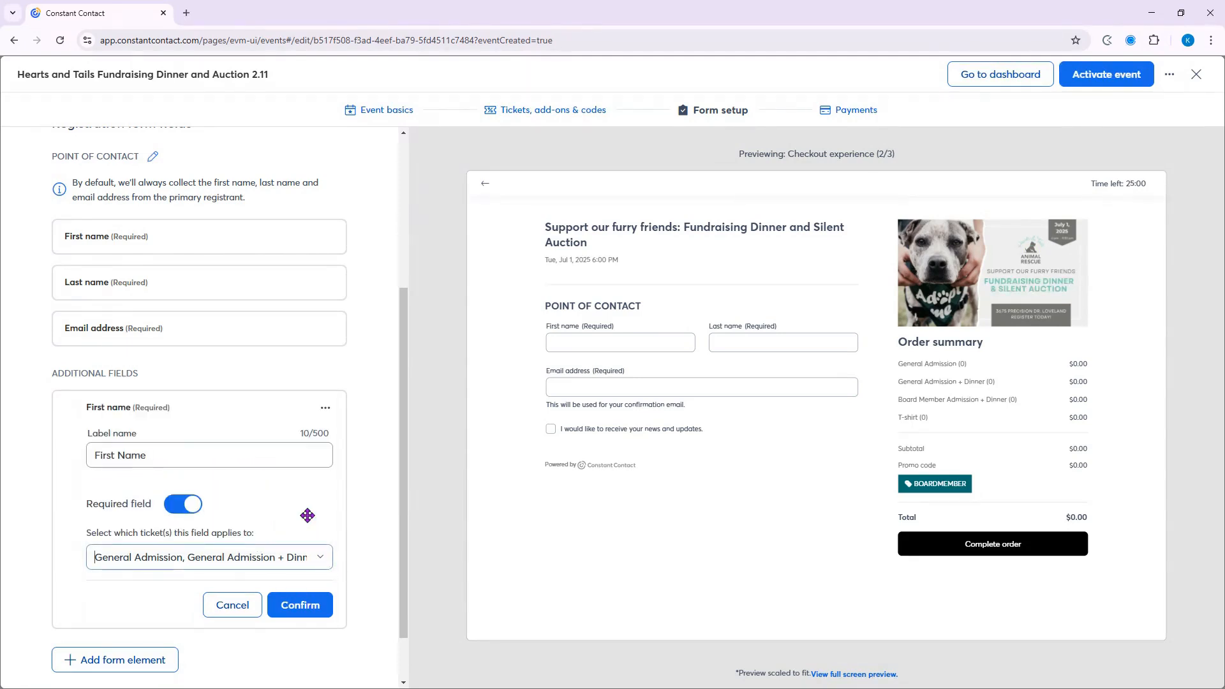
left_click(300, 604)
scroll(704, 383, "down", 5)
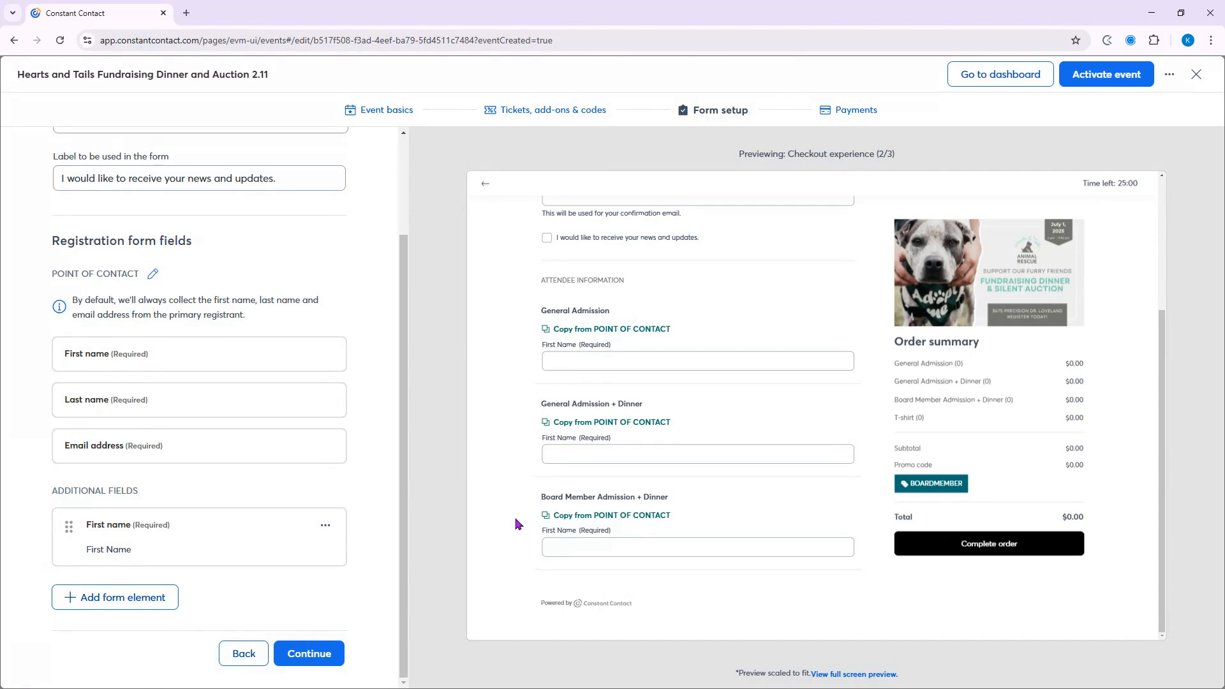
Add a custom field to the registration form labelled "Do you have any food allergies? If so, what?".
left_click(168, 606)
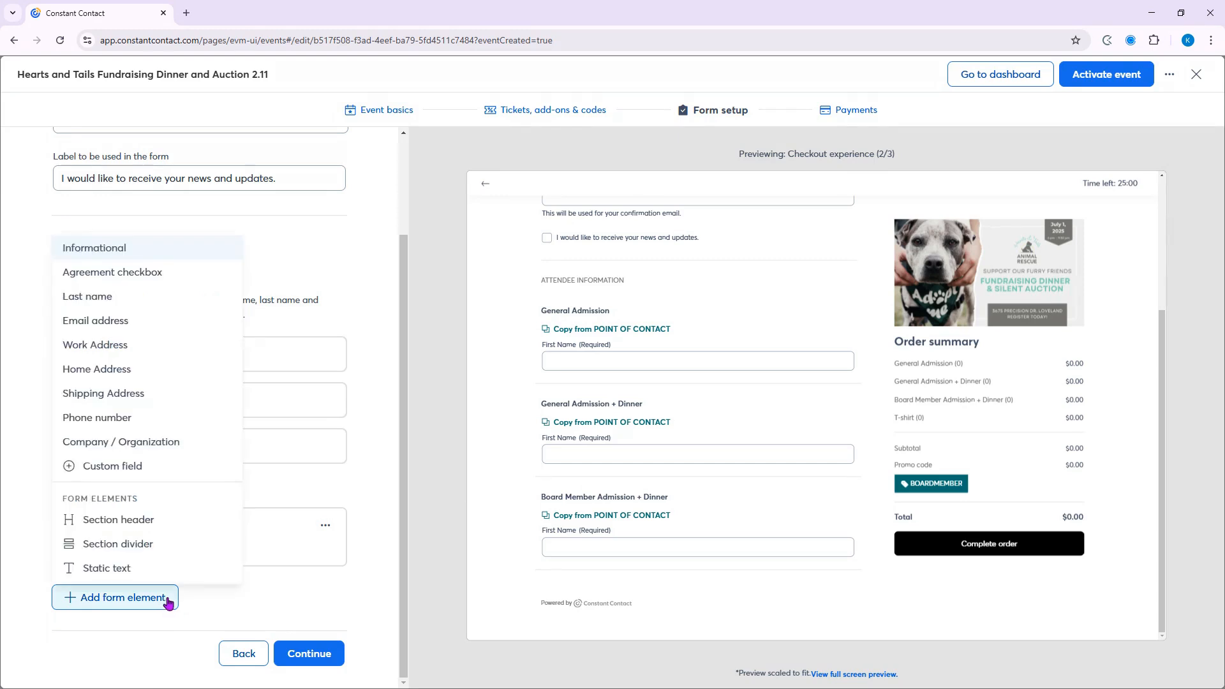
left_click(173, 476)
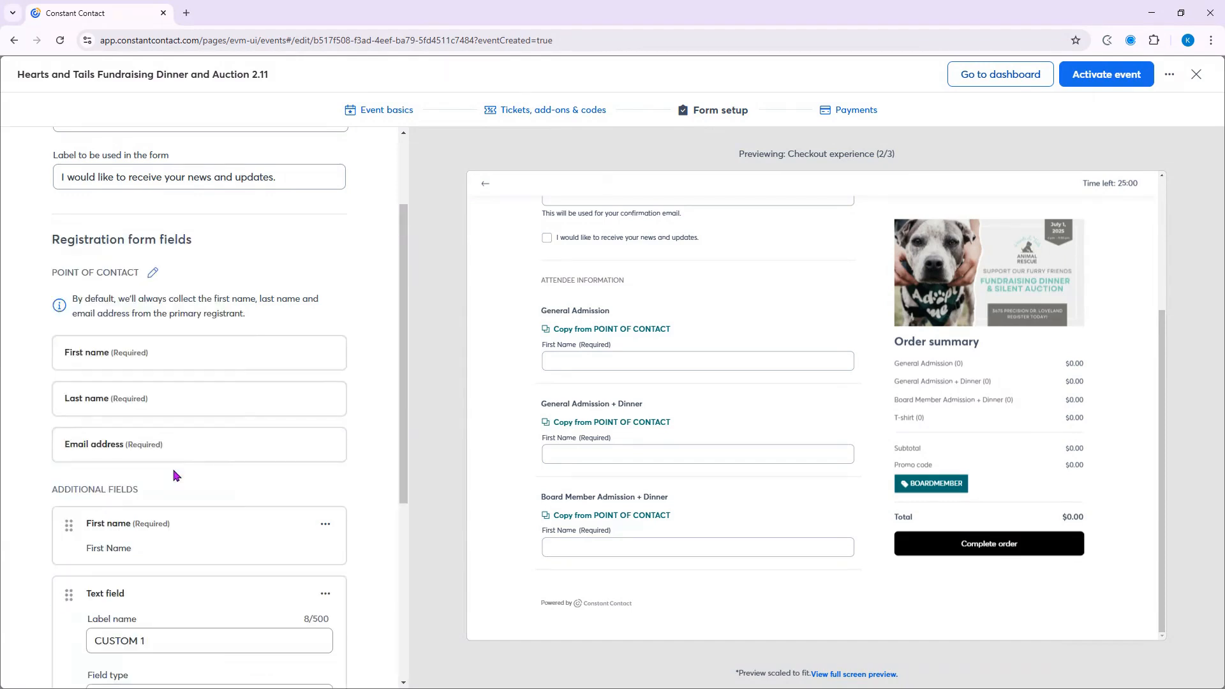
scroll(260, 444, "down", 1)
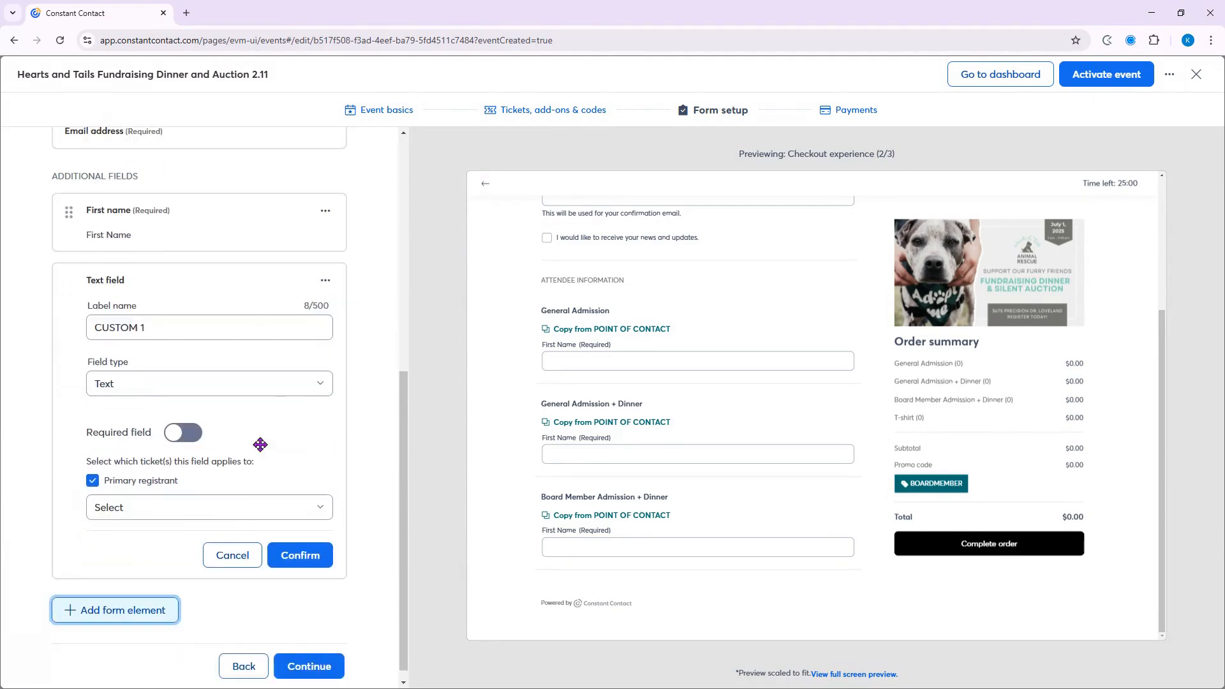
triple_click(187, 333)
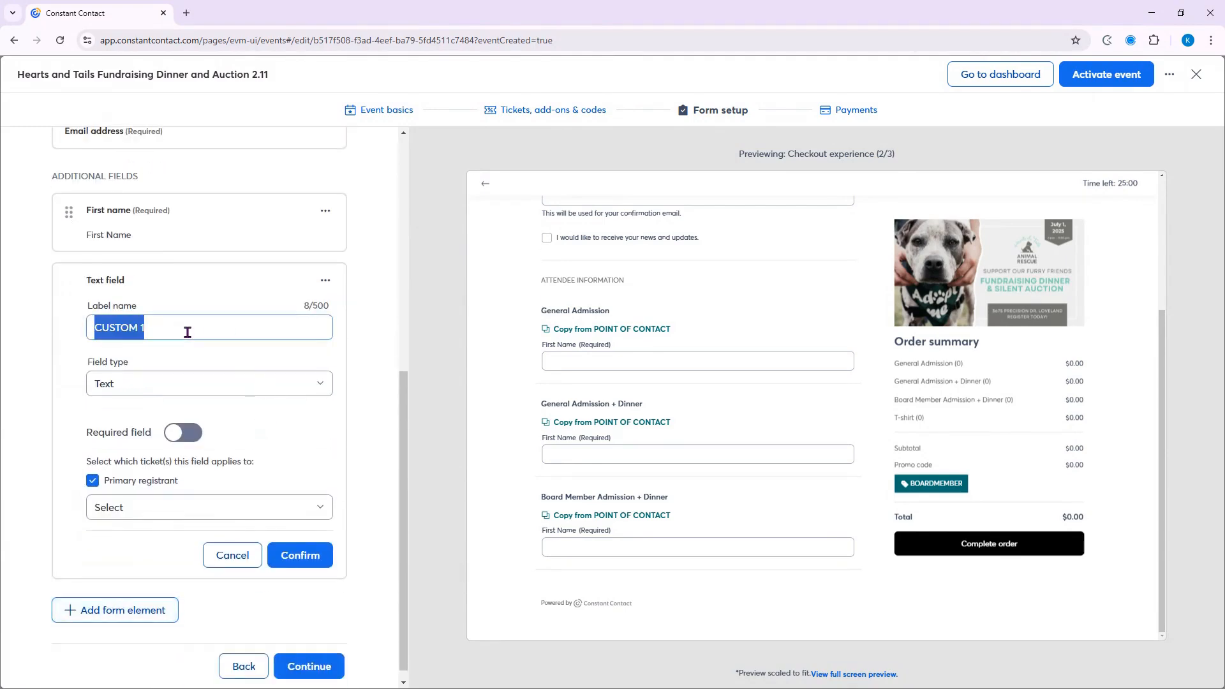
type("Do you have a")
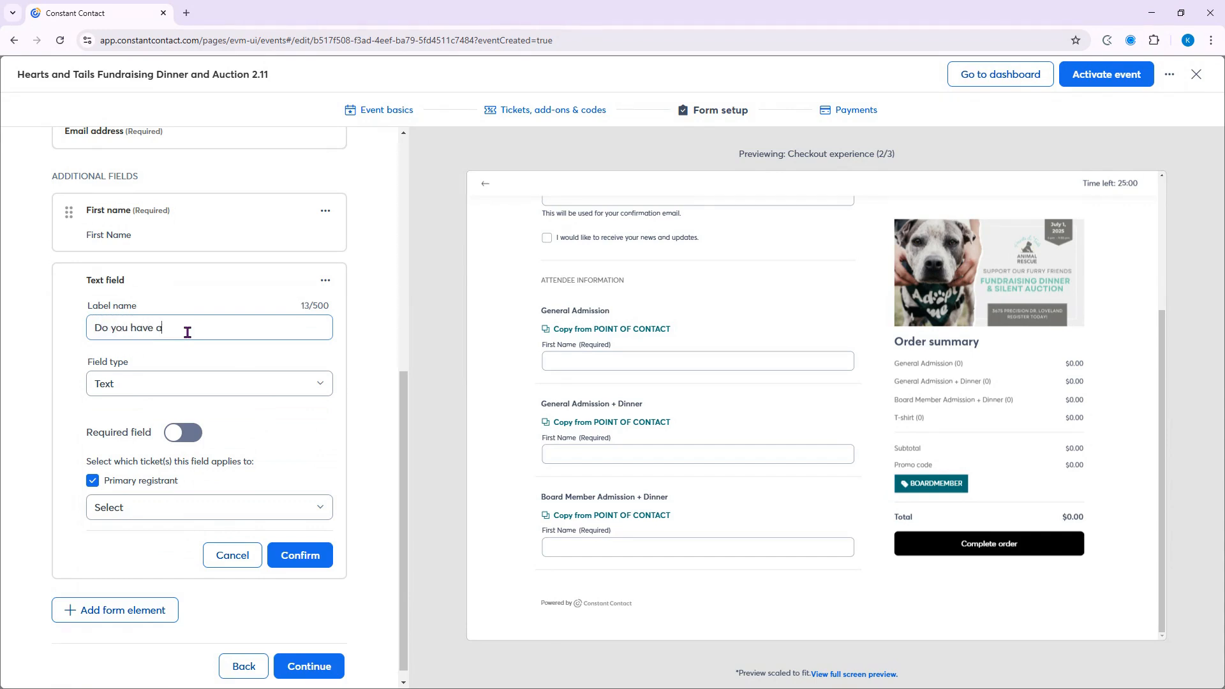
type("ny food allergies? If so, what?")
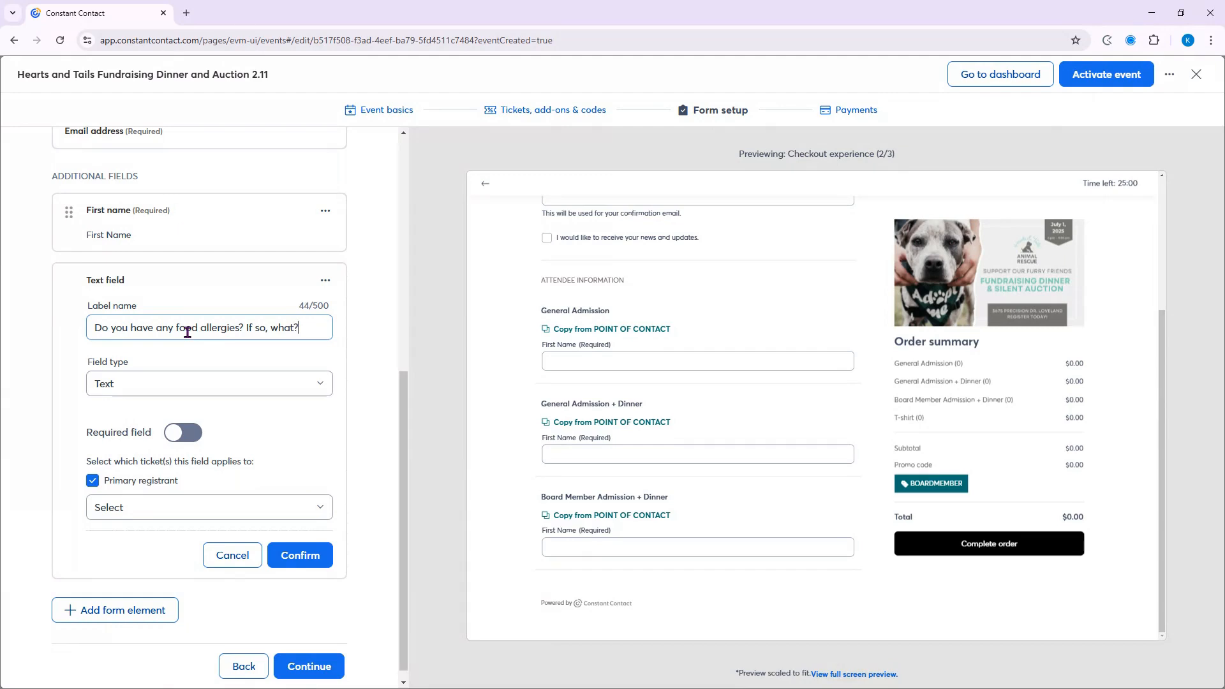
Set the food allergies question's field type to Text area and make it required.
left_click(321, 387)
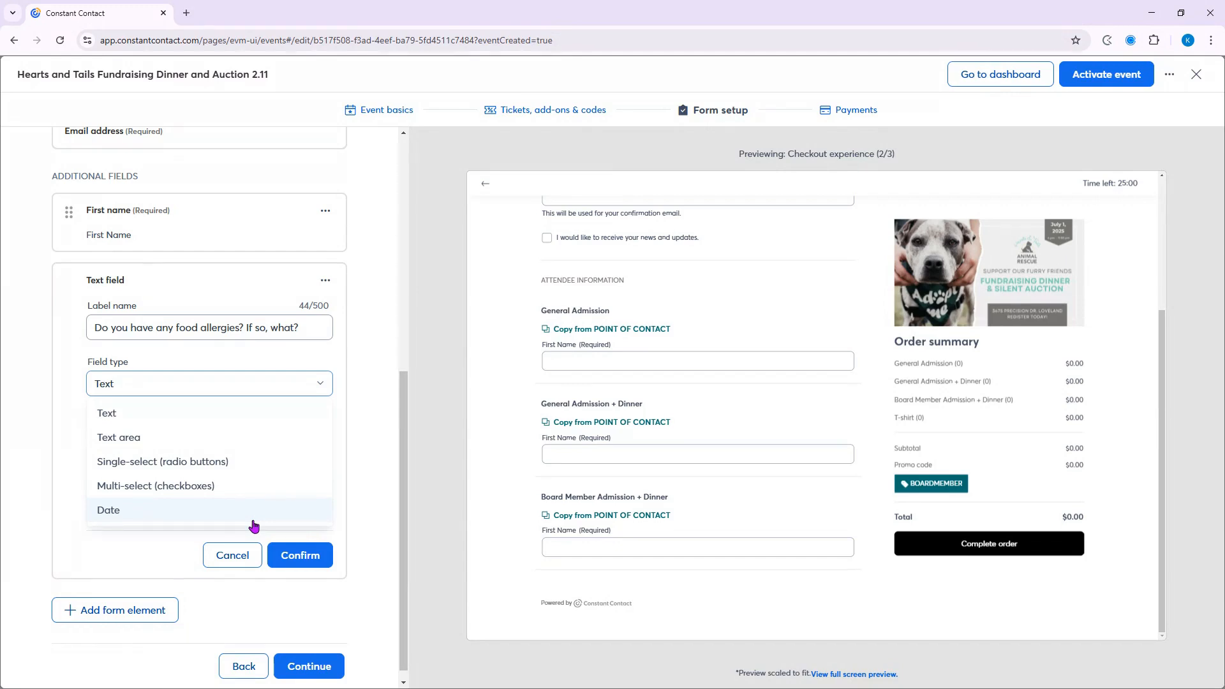
left_click(232, 438)
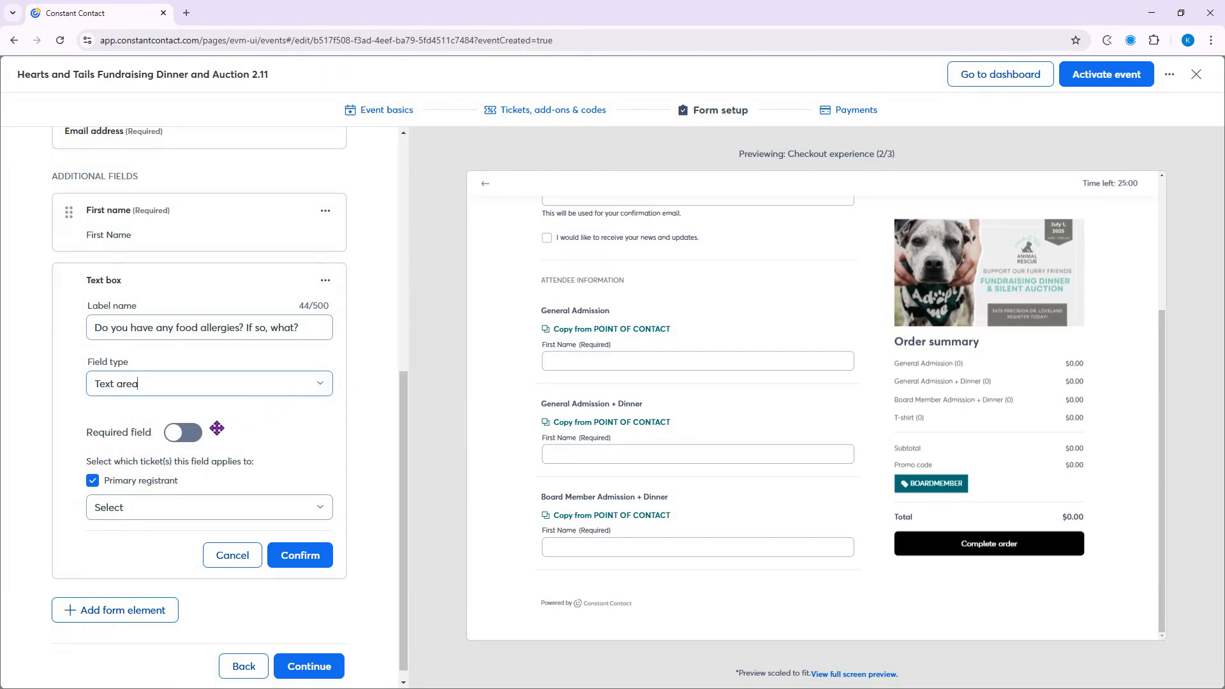
left_click(178, 439)
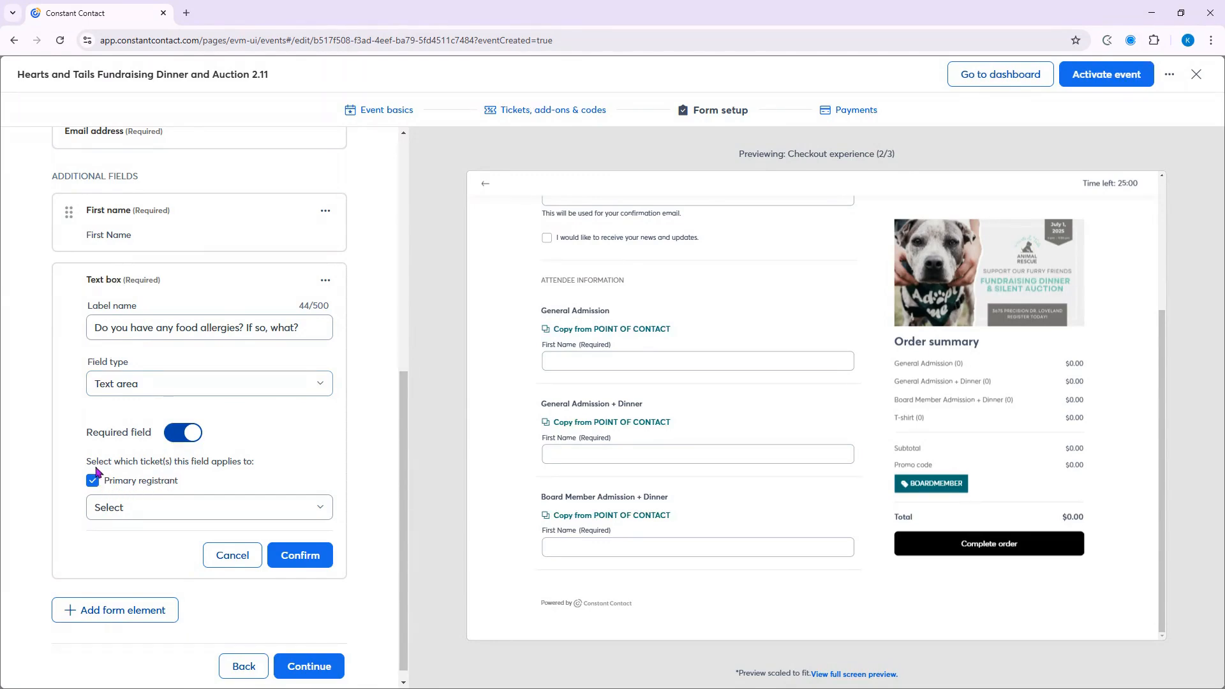
Apply the food allergies question to the General Admission + Dinner and Board Member Admission + Dinner tickets.
left_click(321, 508)
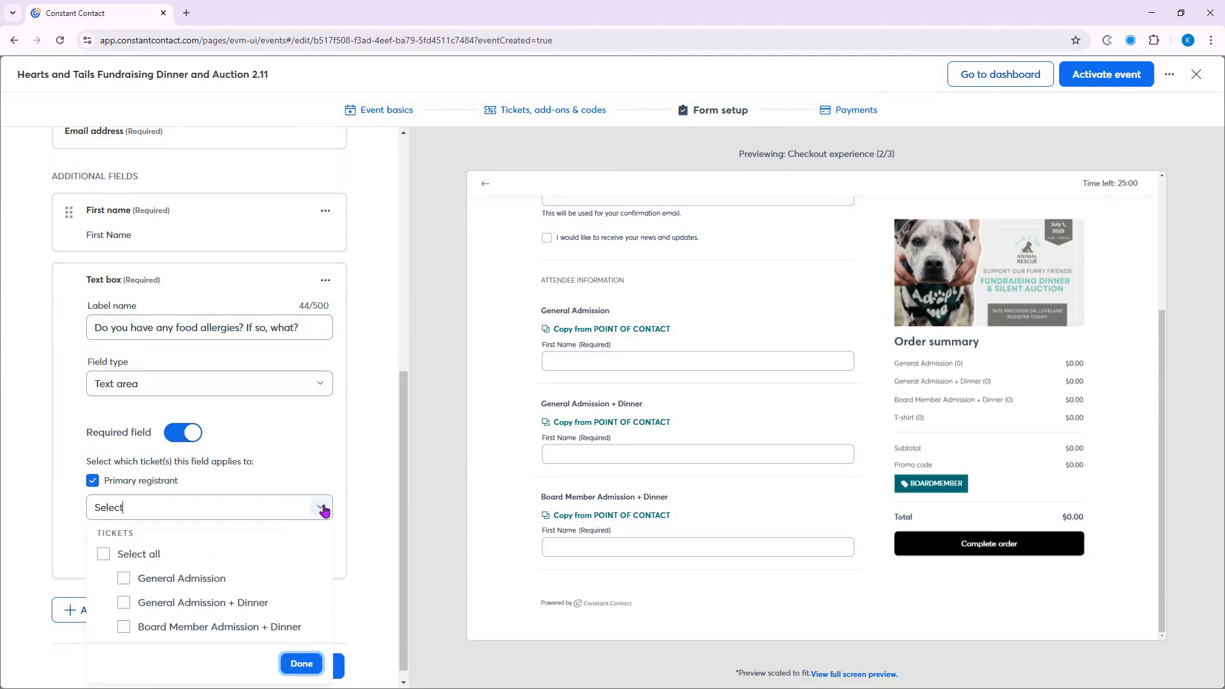
left_click(125, 591)
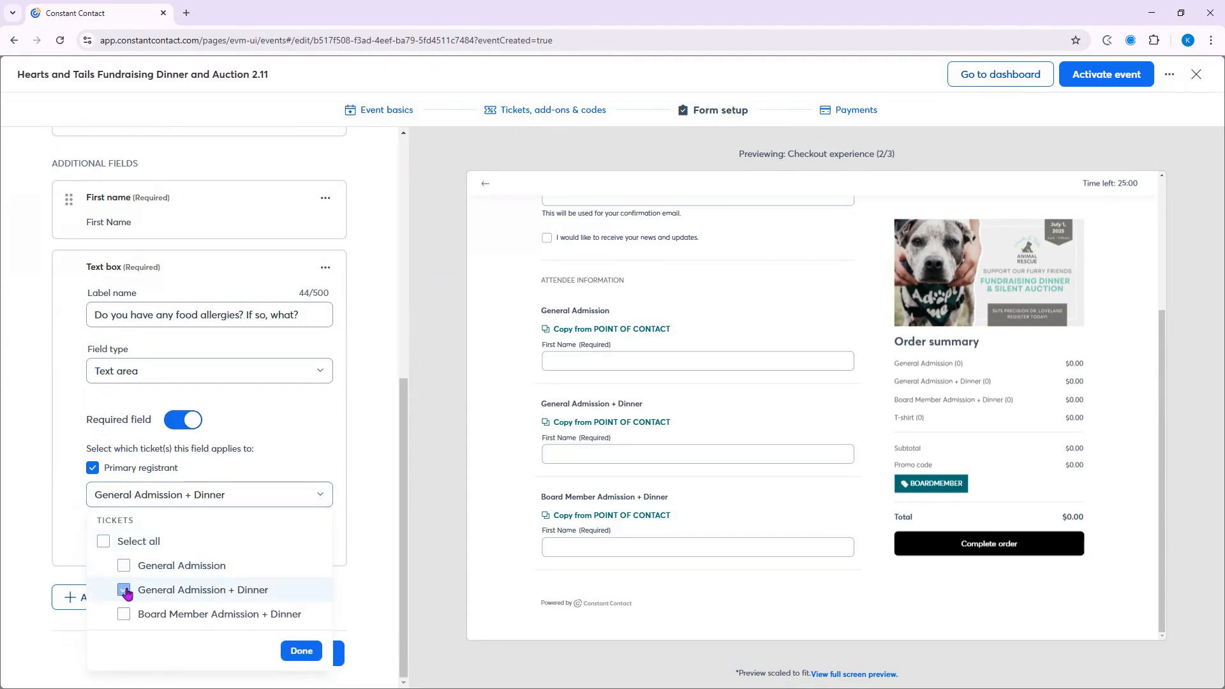
left_click(124, 616)
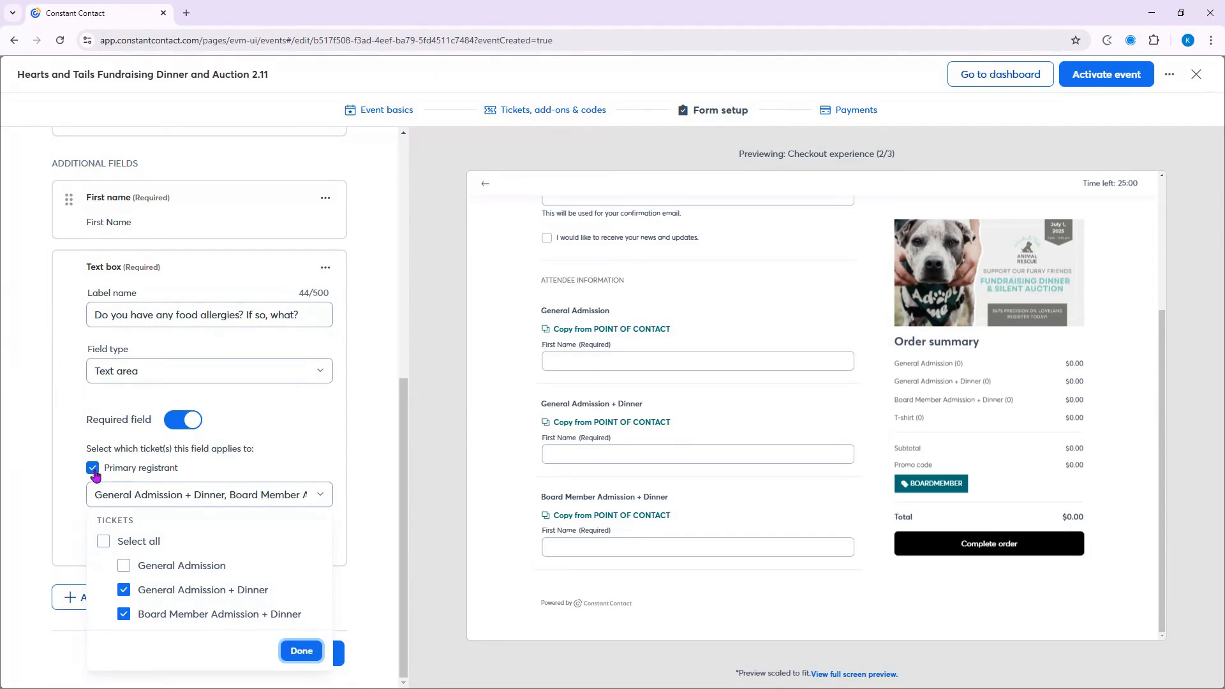
left_click(239, 468)
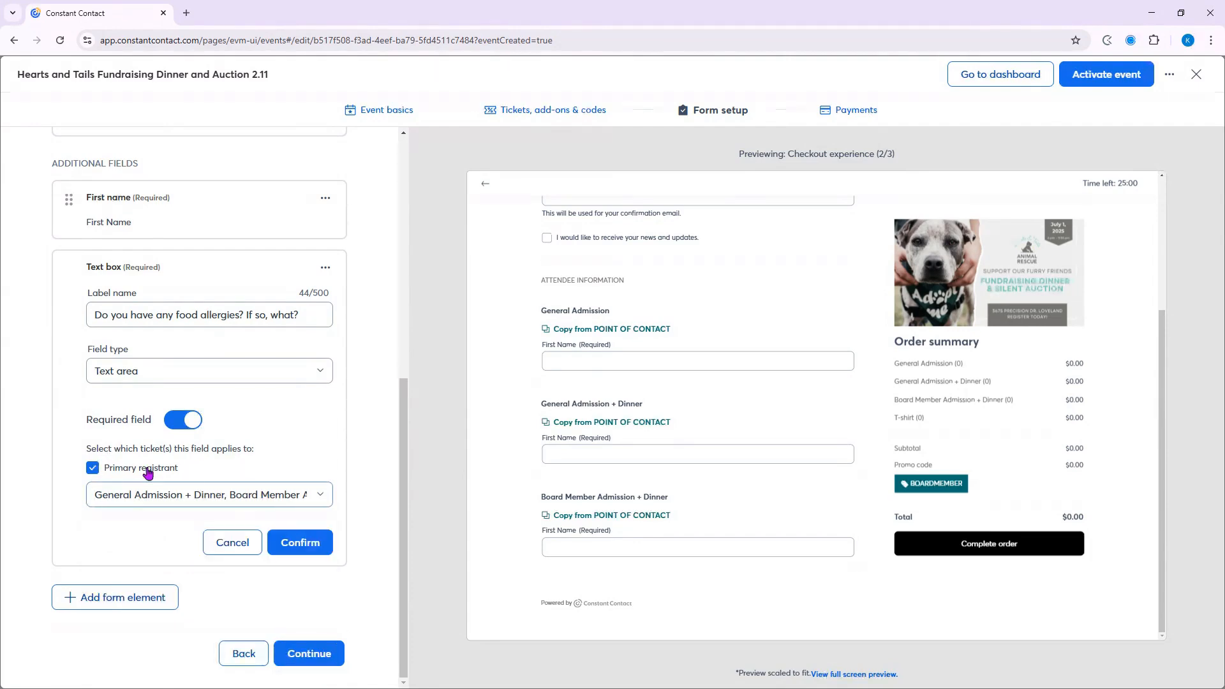
Stop the food allergies question from applying to the primary registrant and confirm the custom field.
scroll(529, 455, "up", 1)
scroll(529, 455, "up", 3)
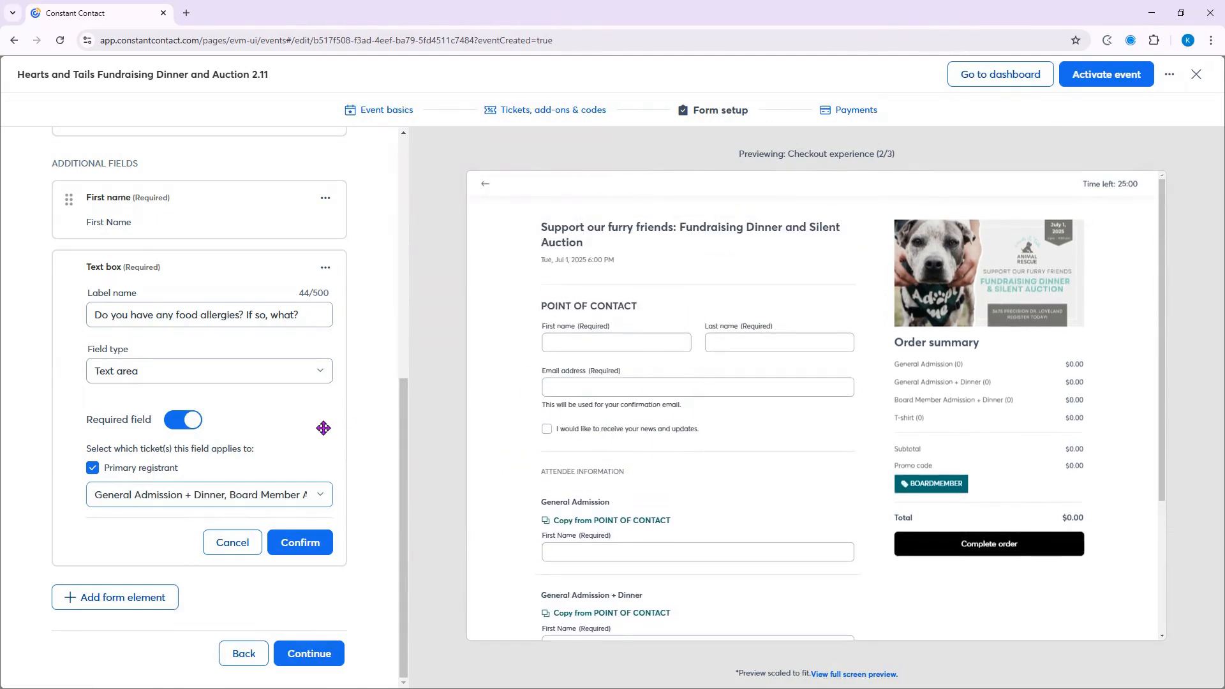
left_click(92, 469)
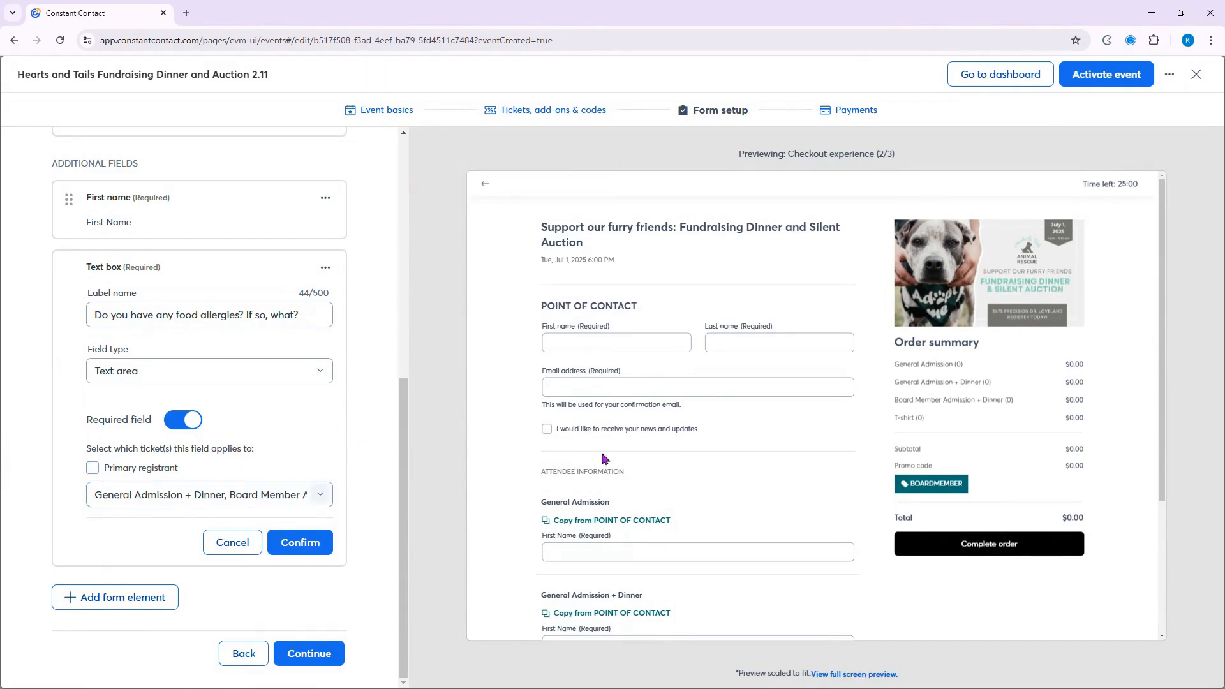
scroll(679, 453, "down", 1)
scroll(678, 453, "down", 2)
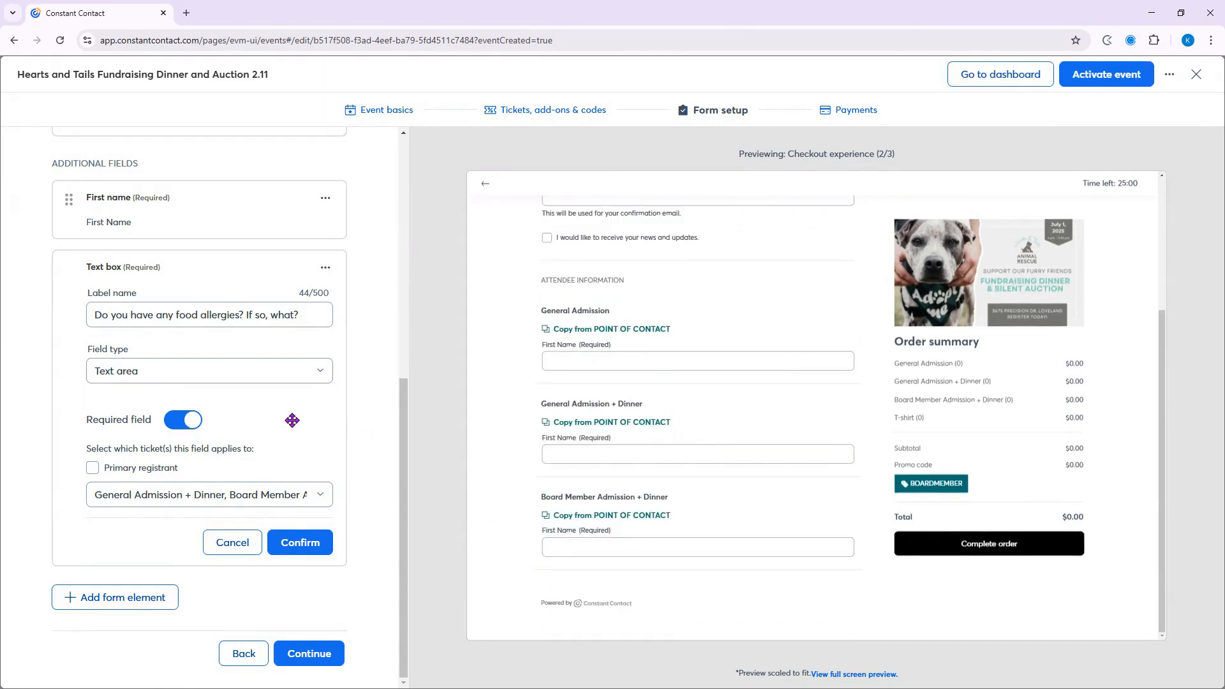
left_click(313, 543)
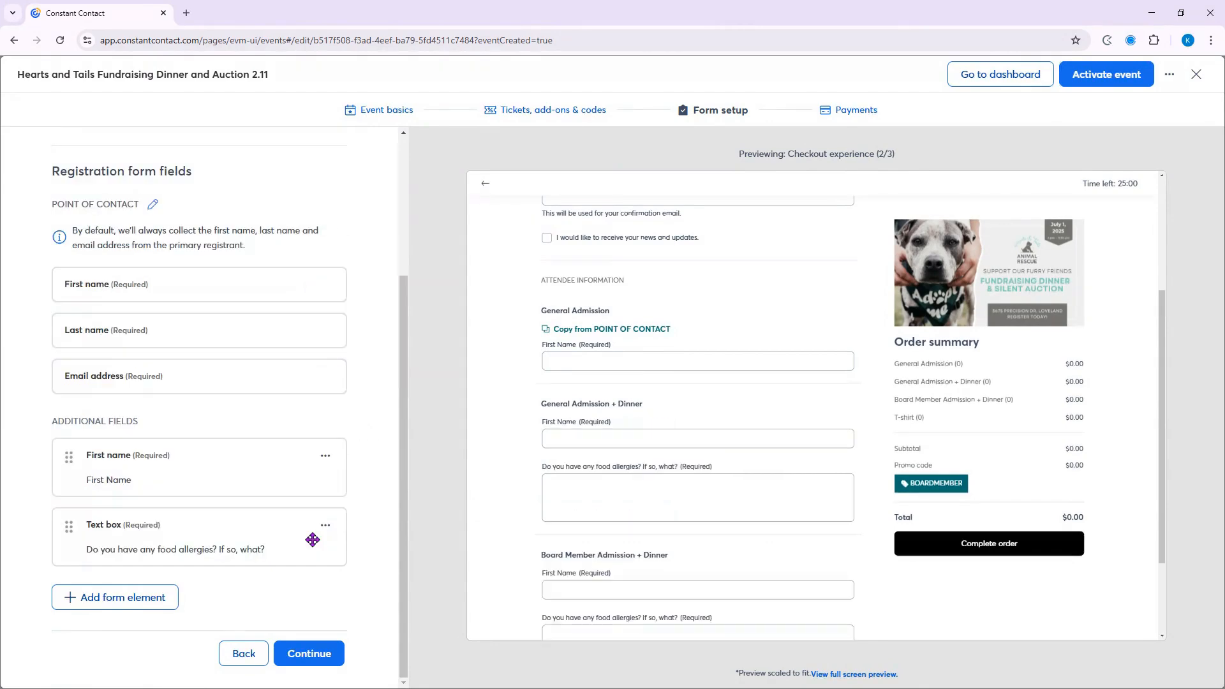
Examine the checkout preview to check which attendee fields appear under the point of contact and each ticket type.
scroll(877, 444, "down", 1)
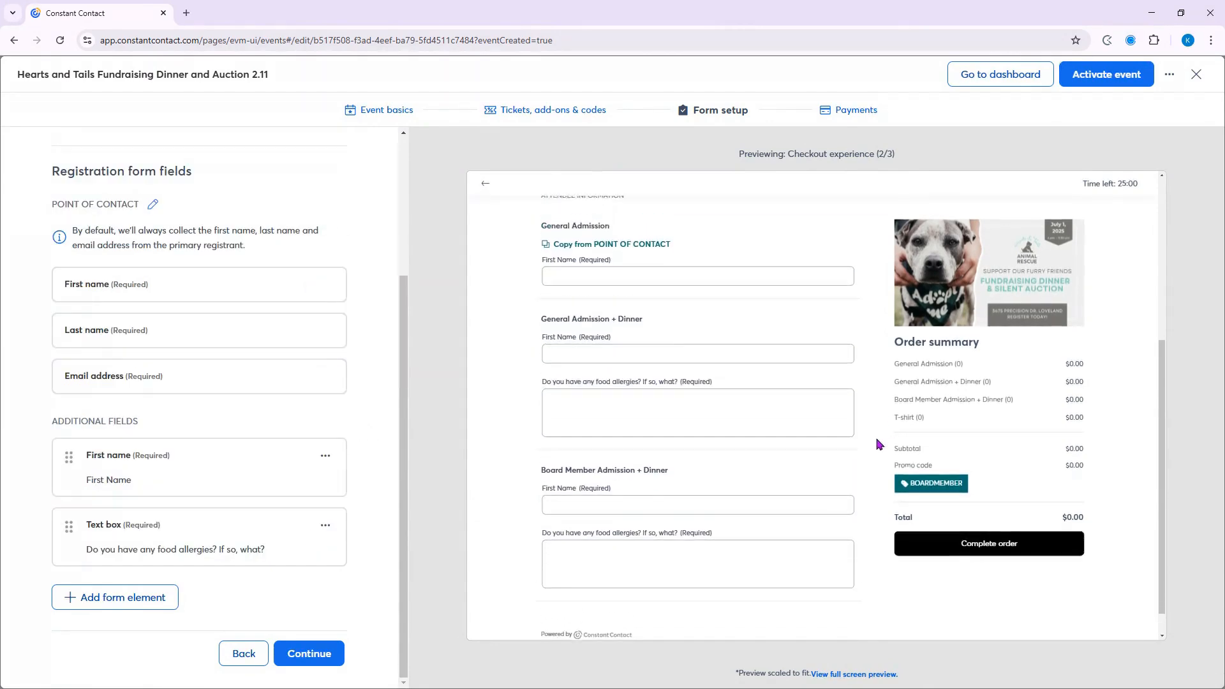
scroll(766, 306, "up", 1)
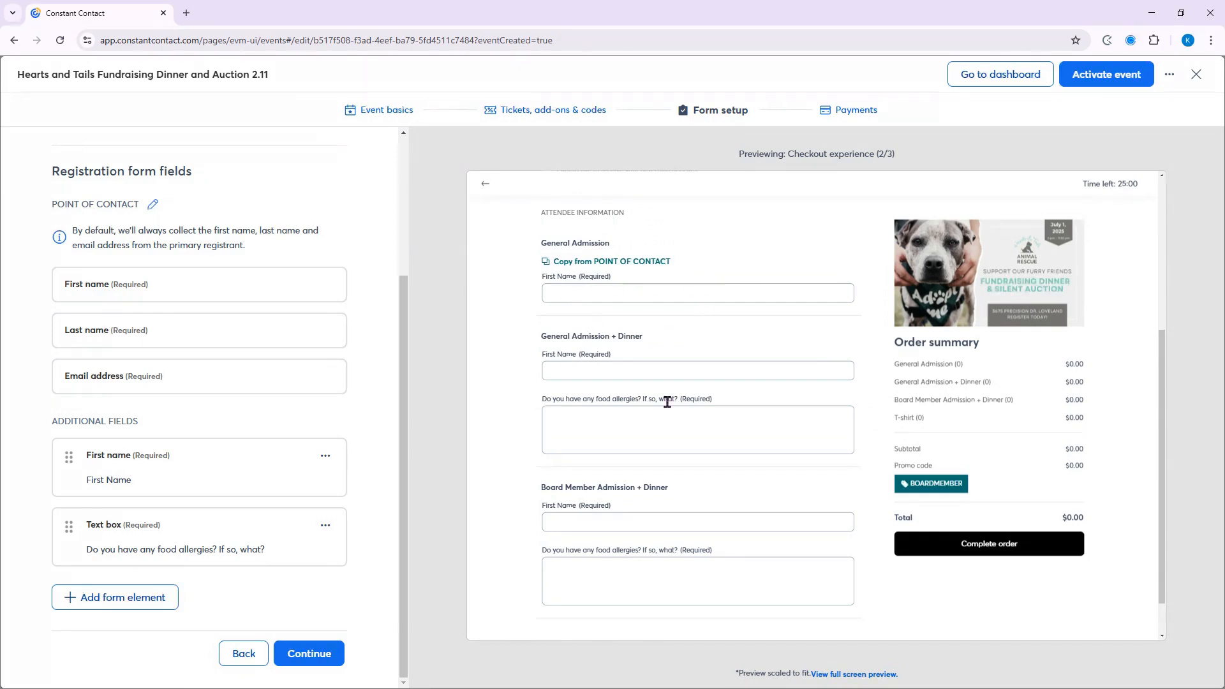
scroll(664, 553, "down", 1)
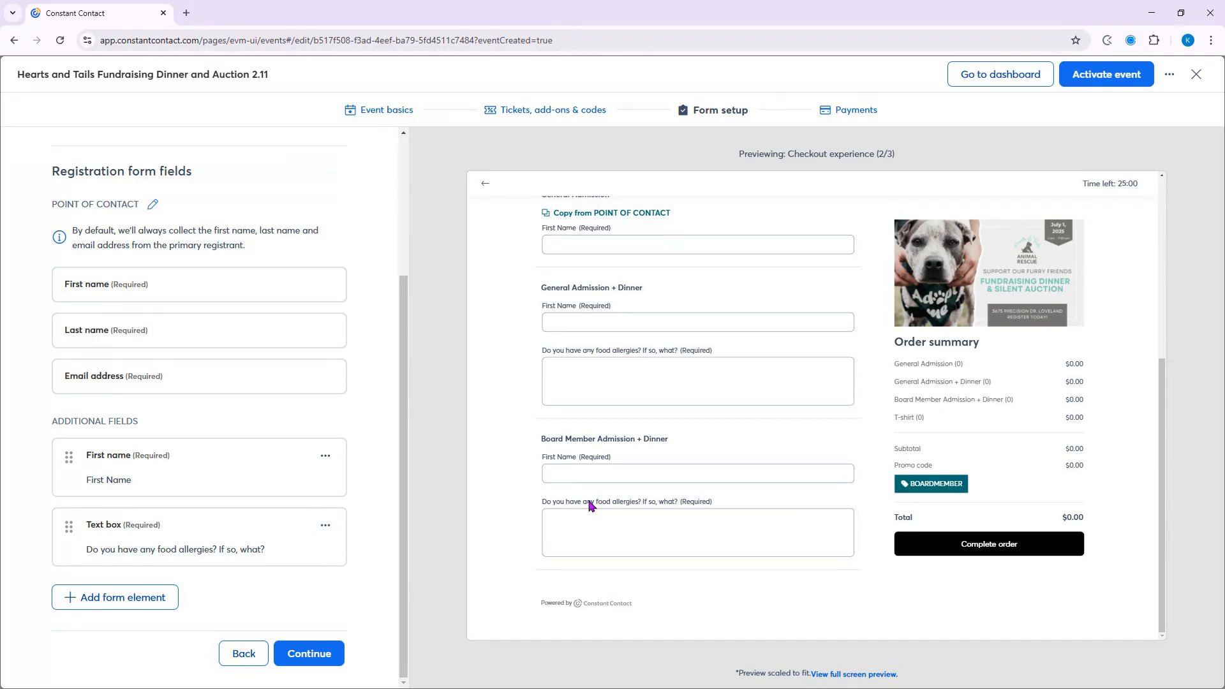
scroll(590, 506, "up", 6)
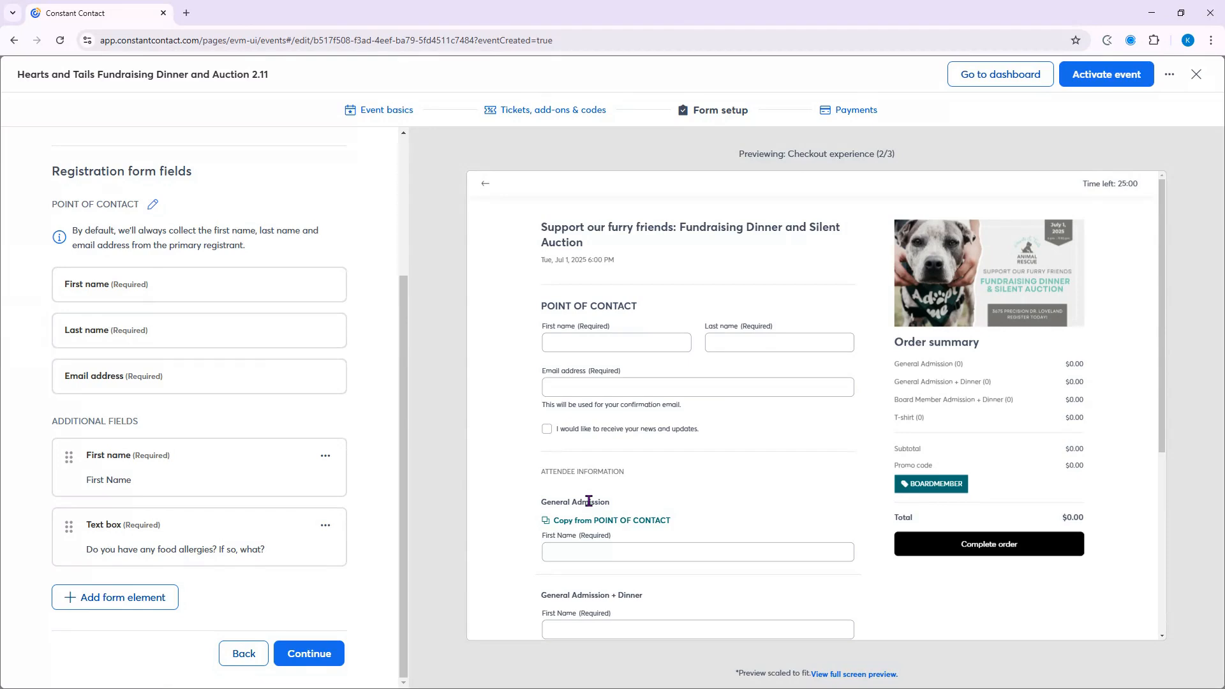
scroll(644, 443, "down", 4)
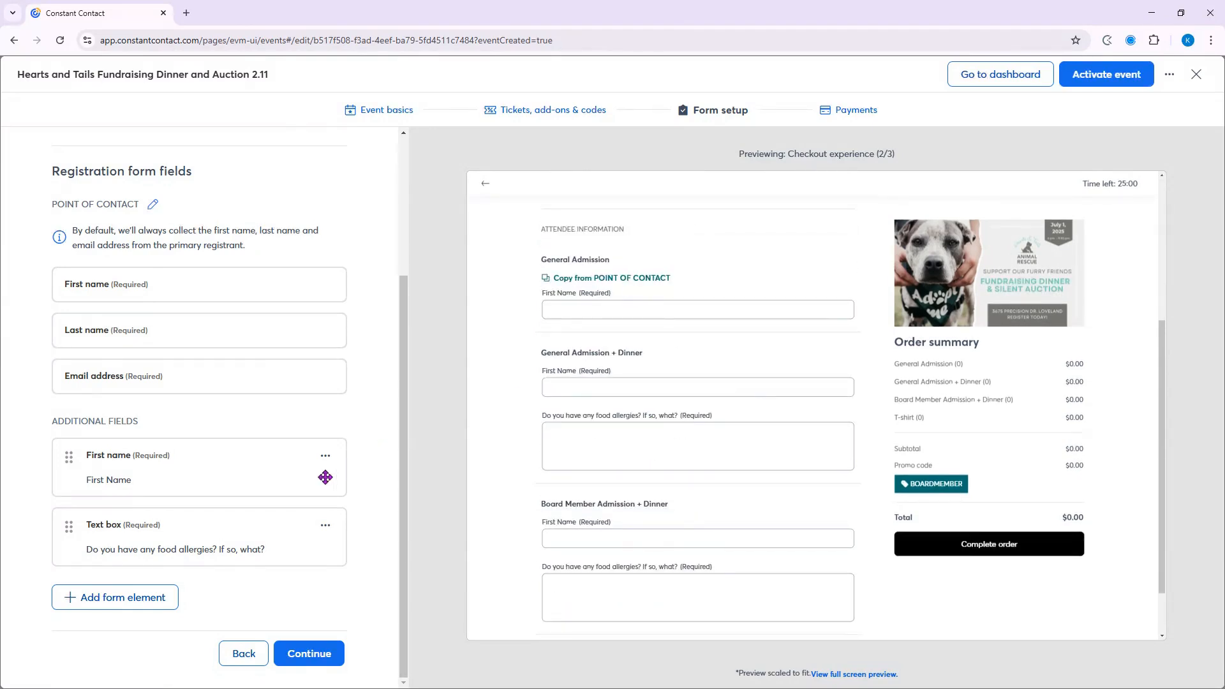
scroll(326, 477, "up", 3)
scroll(325, 478, "down", 3)
scroll(727, 377, "down", 1)
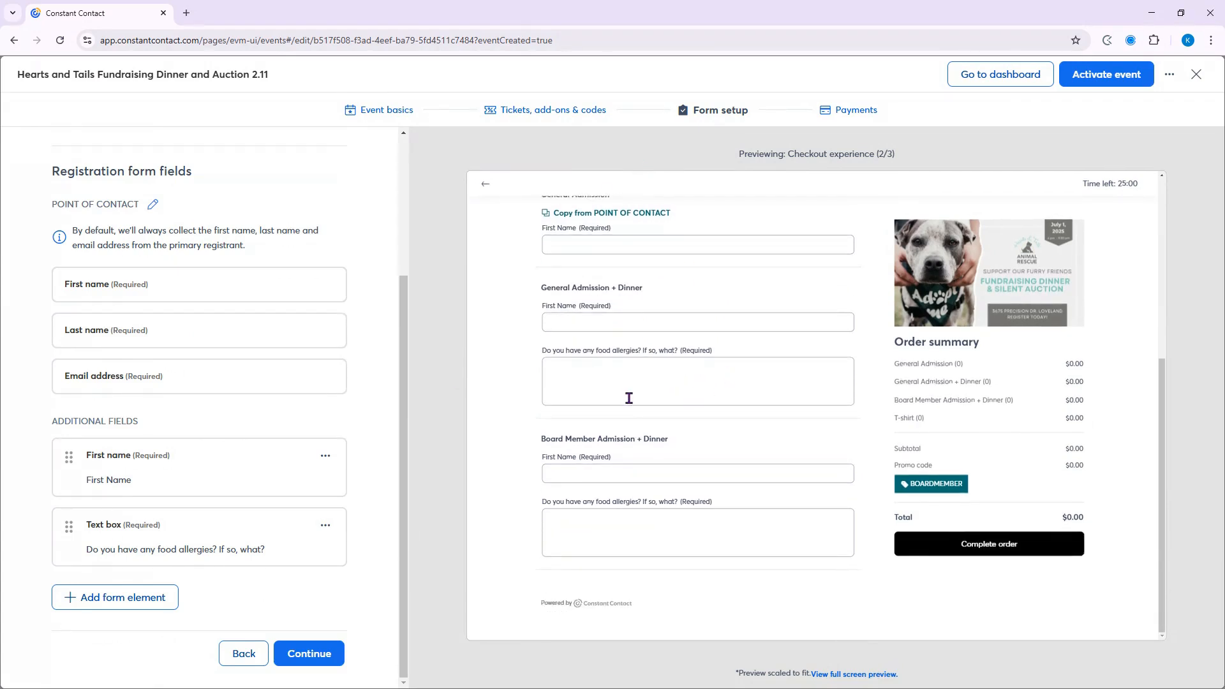
scroll(346, 611, "up", 3)
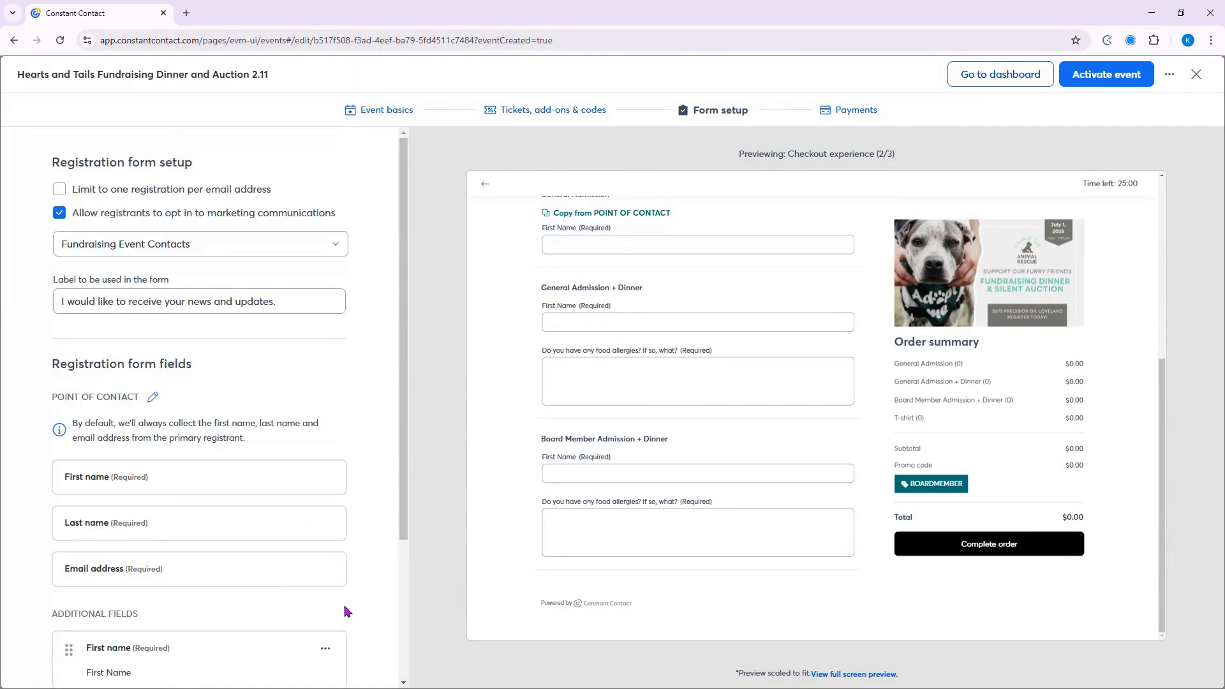
scroll(342, 607, "down", 3)
Continue to the payment settings, turn off digital payments and accept payment at the door.
left_click(317, 655)
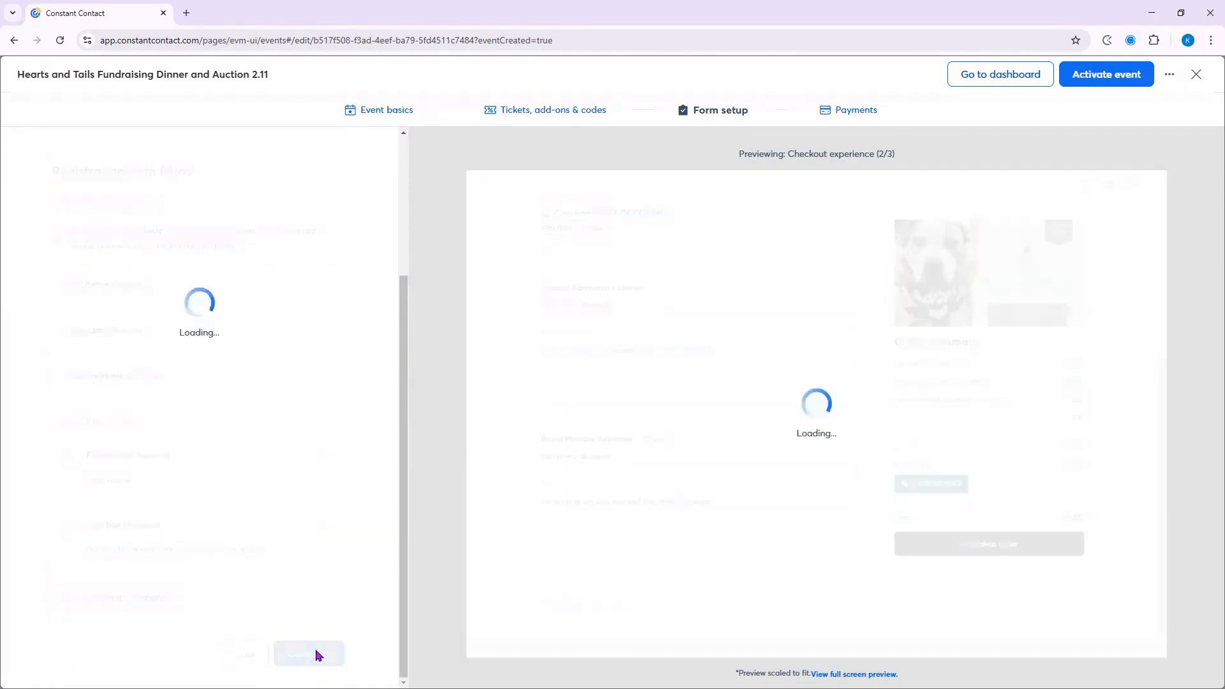
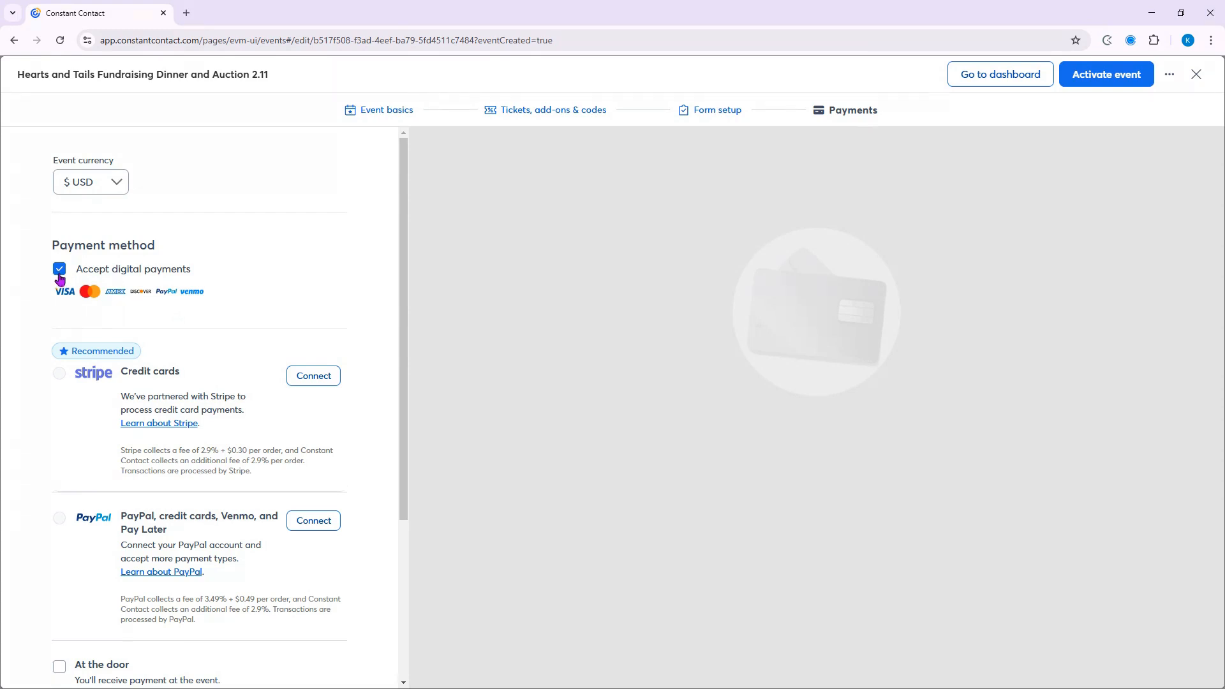
left_click(59, 273)
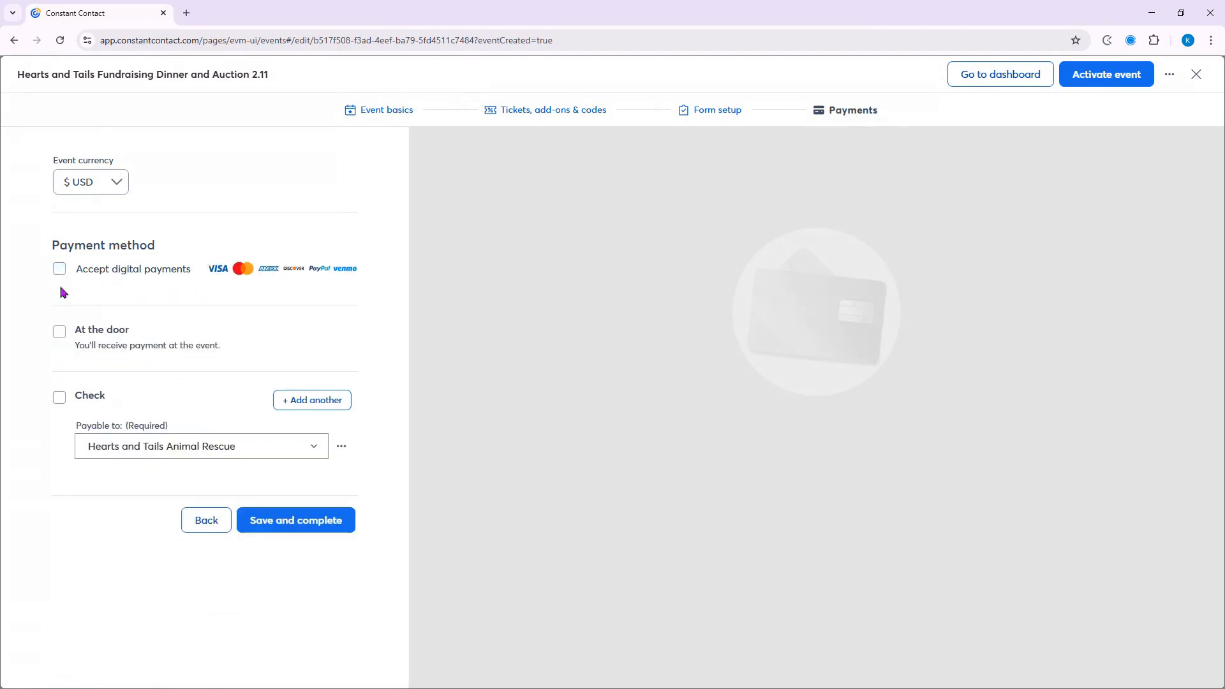
left_click(59, 338)
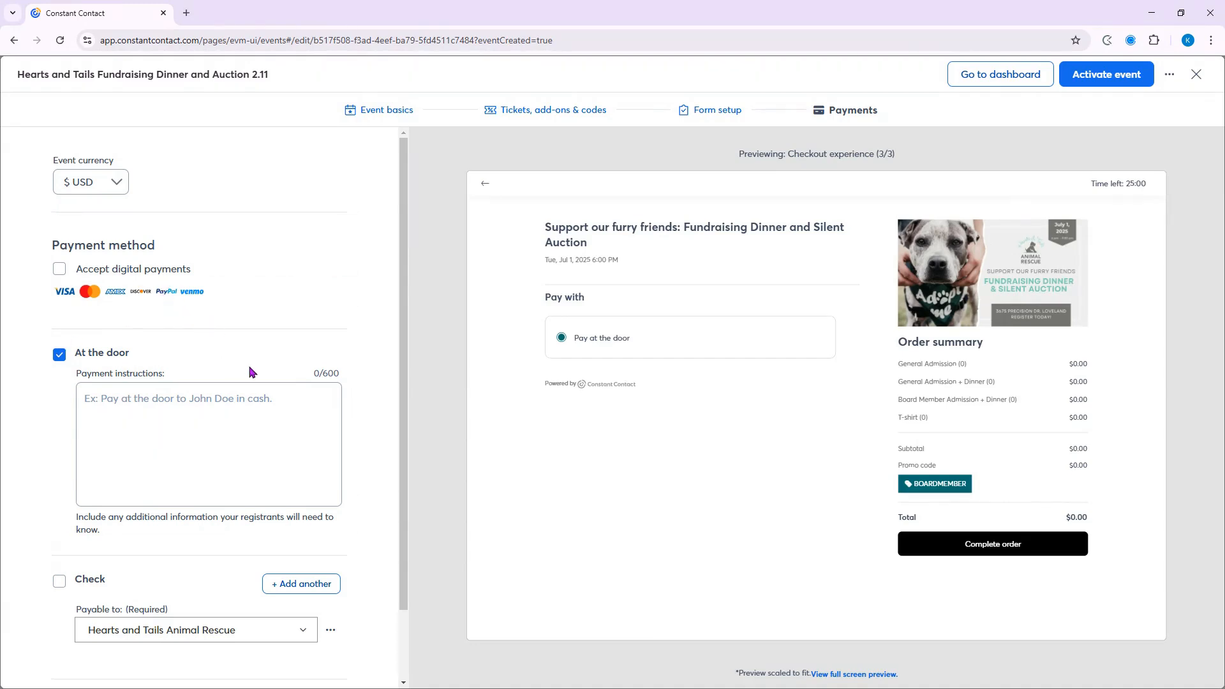
scroll(250, 372, "down", 2)
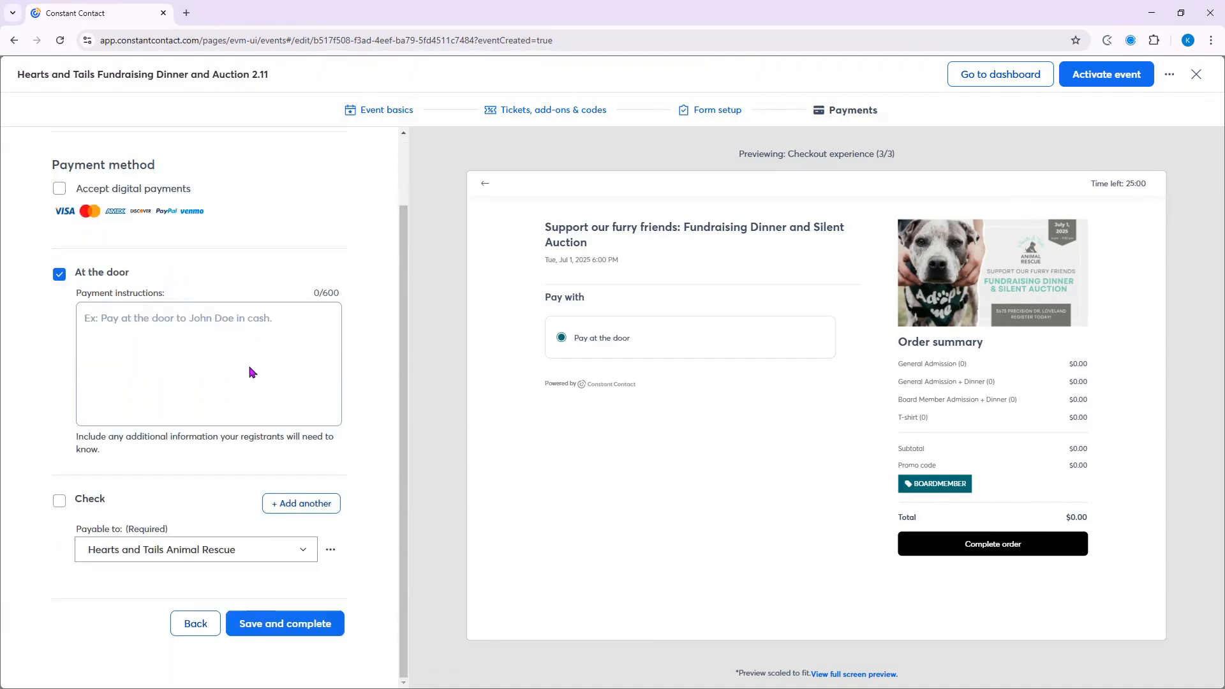
Save the completed event setup and activate the Hearts and Tails Fundraising Dinner and Auction 2.11 event.
left_click(324, 628)
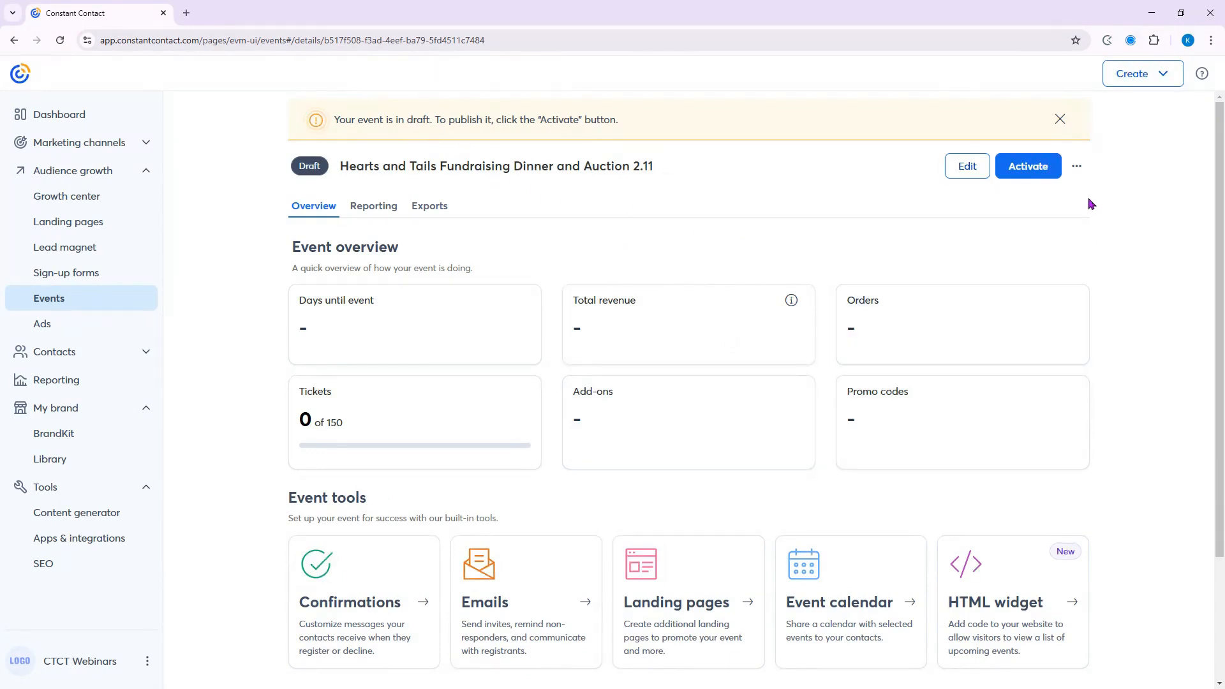
left_click(1029, 175)
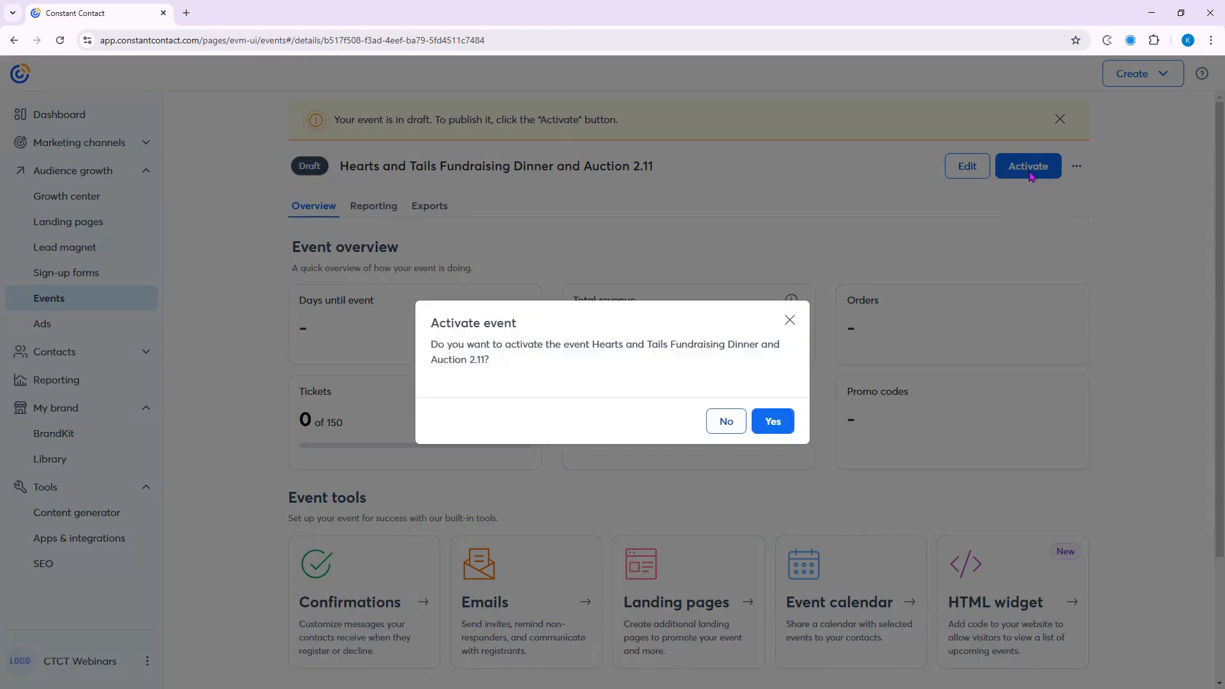
left_click(780, 430)
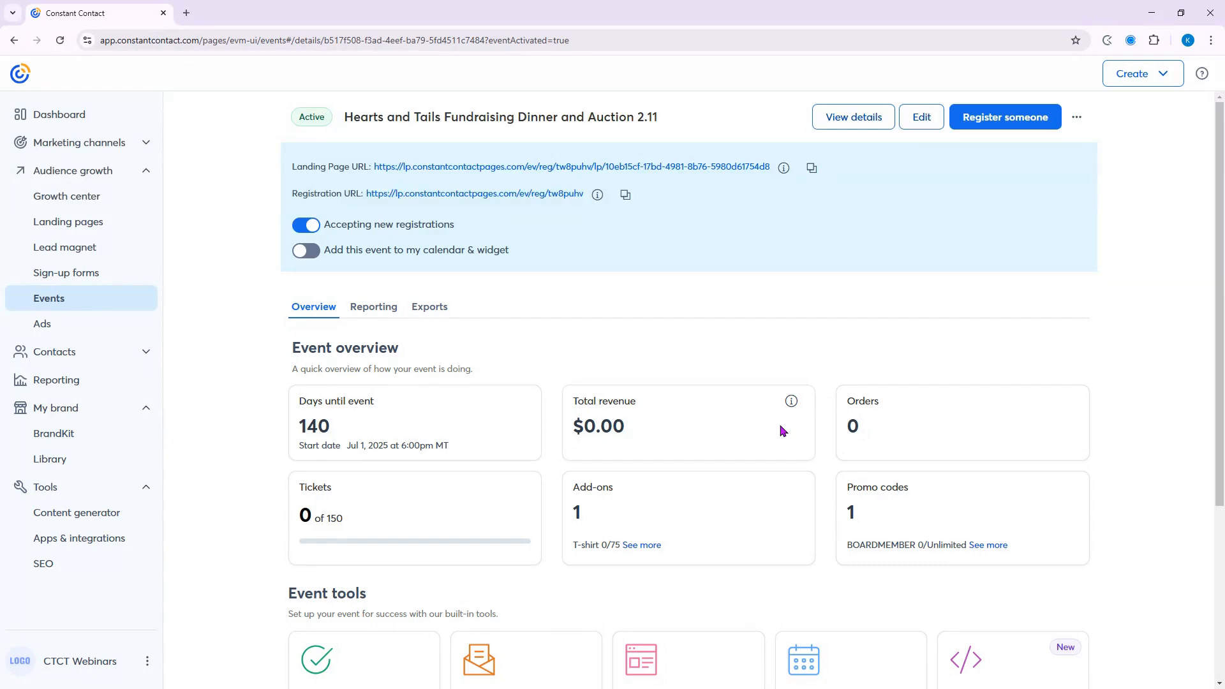
Review the activated event's overview and tools, and read its thank you, confirmation email and decline messages without editing them.
scroll(783, 432, "down", 1)
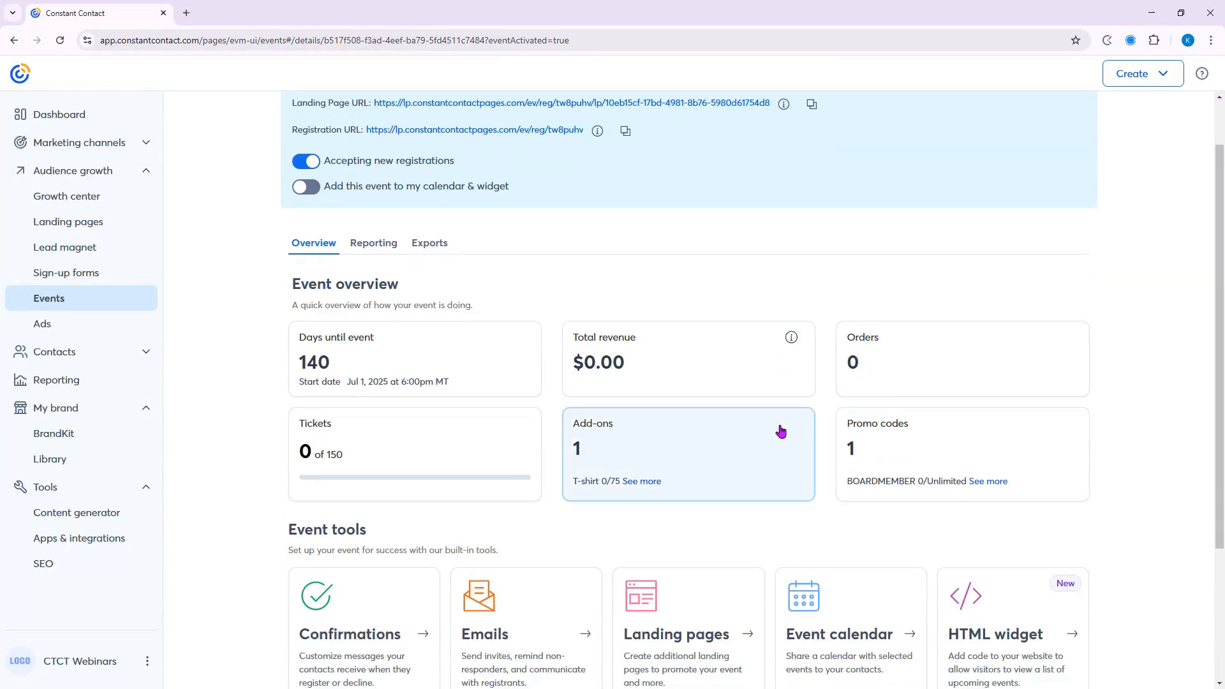
scroll(598, 524, "down", 3)
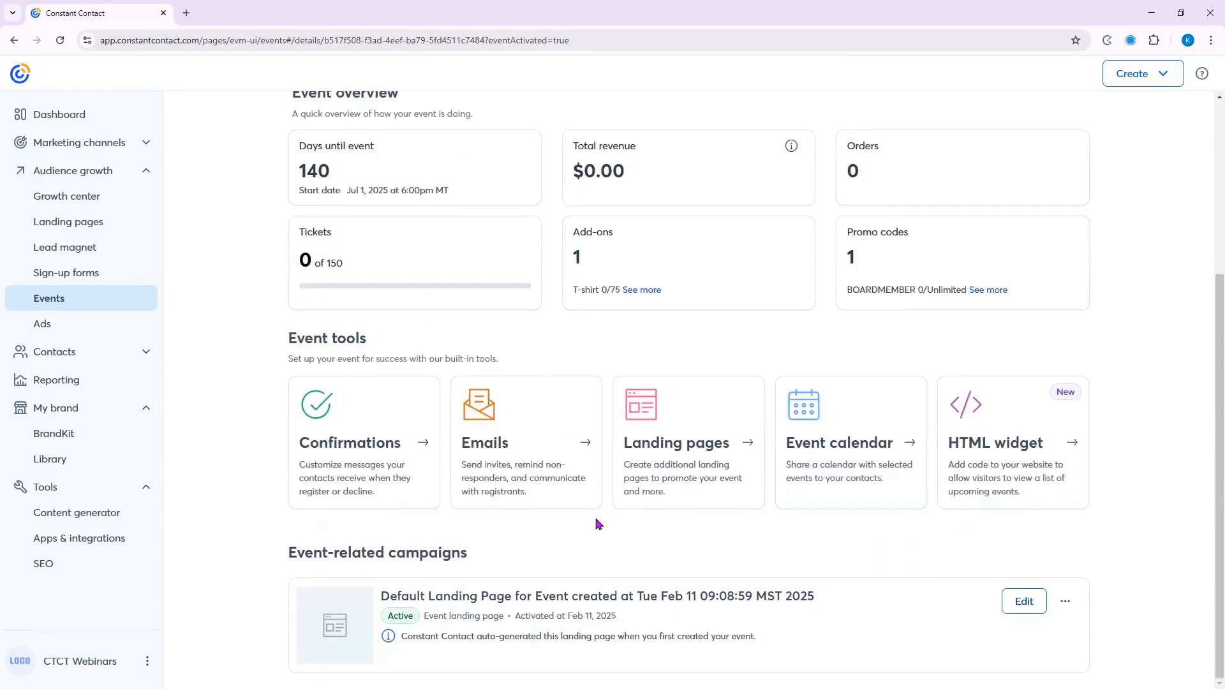
scroll(598, 524, "up", 4)
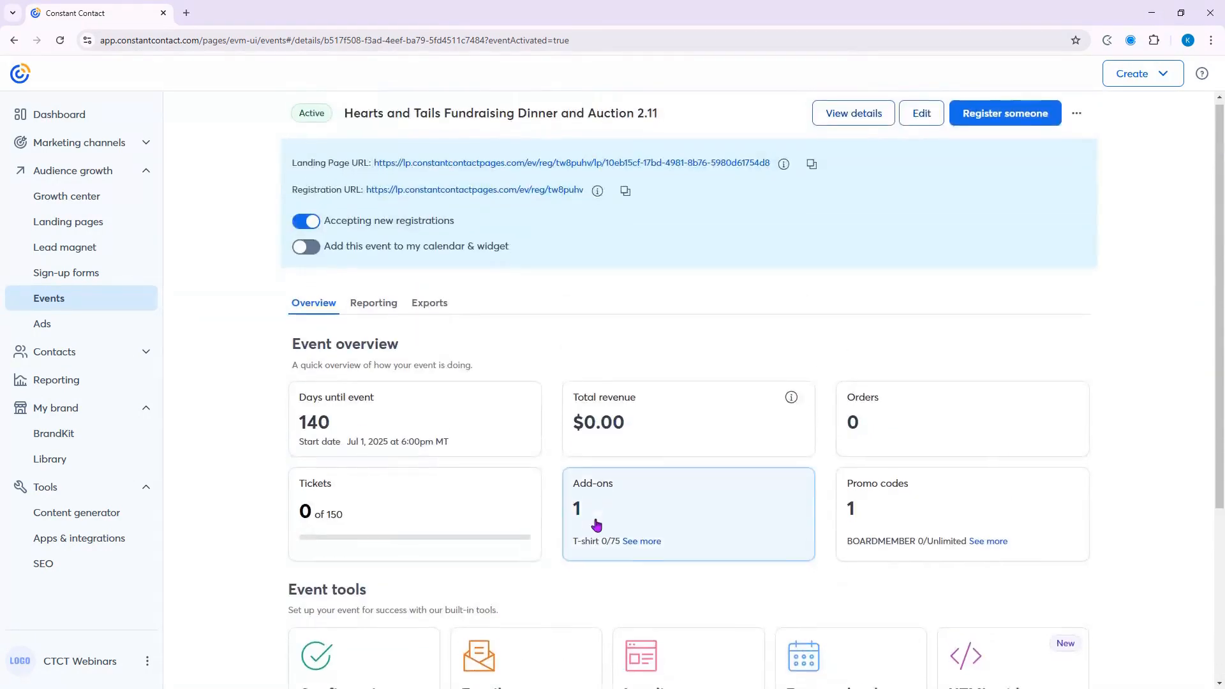
scroll(596, 525, "down", 4)
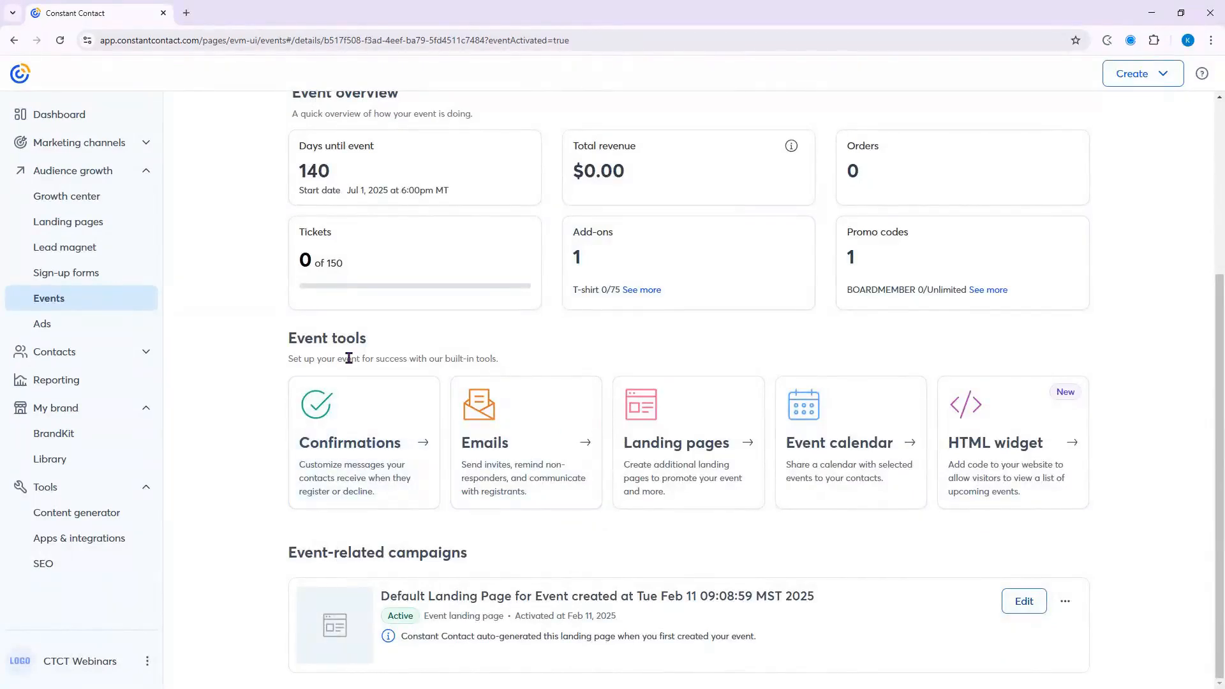
left_click(373, 455)
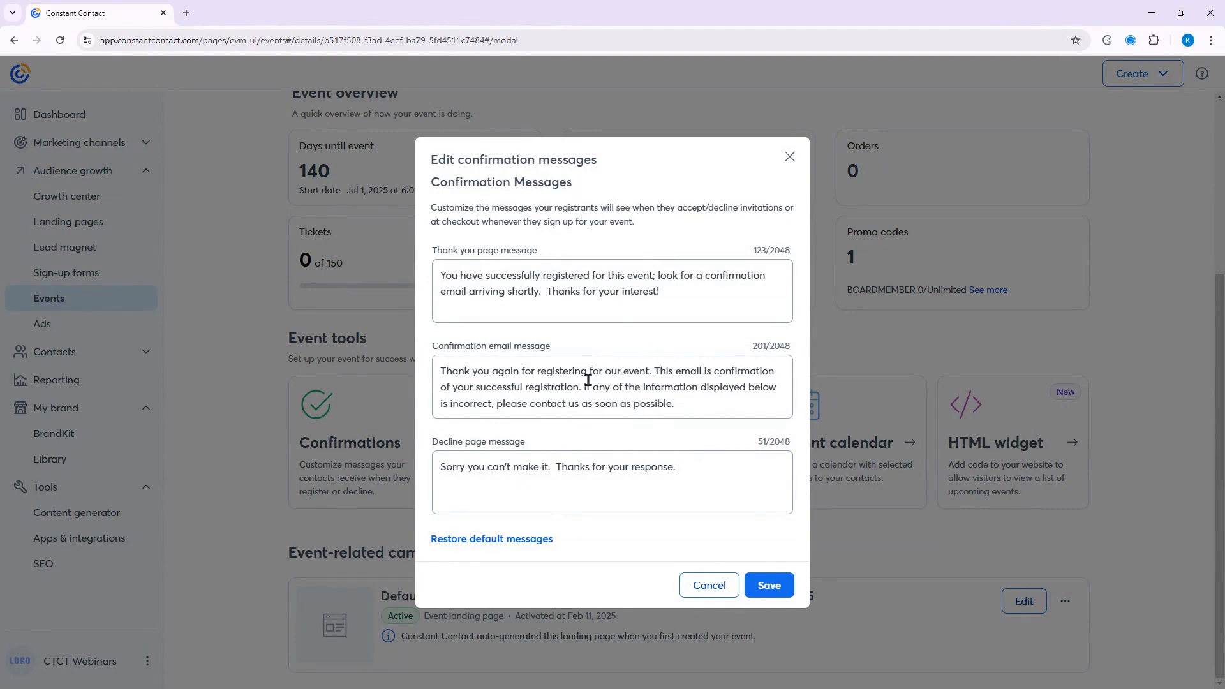
left_click(791, 158)
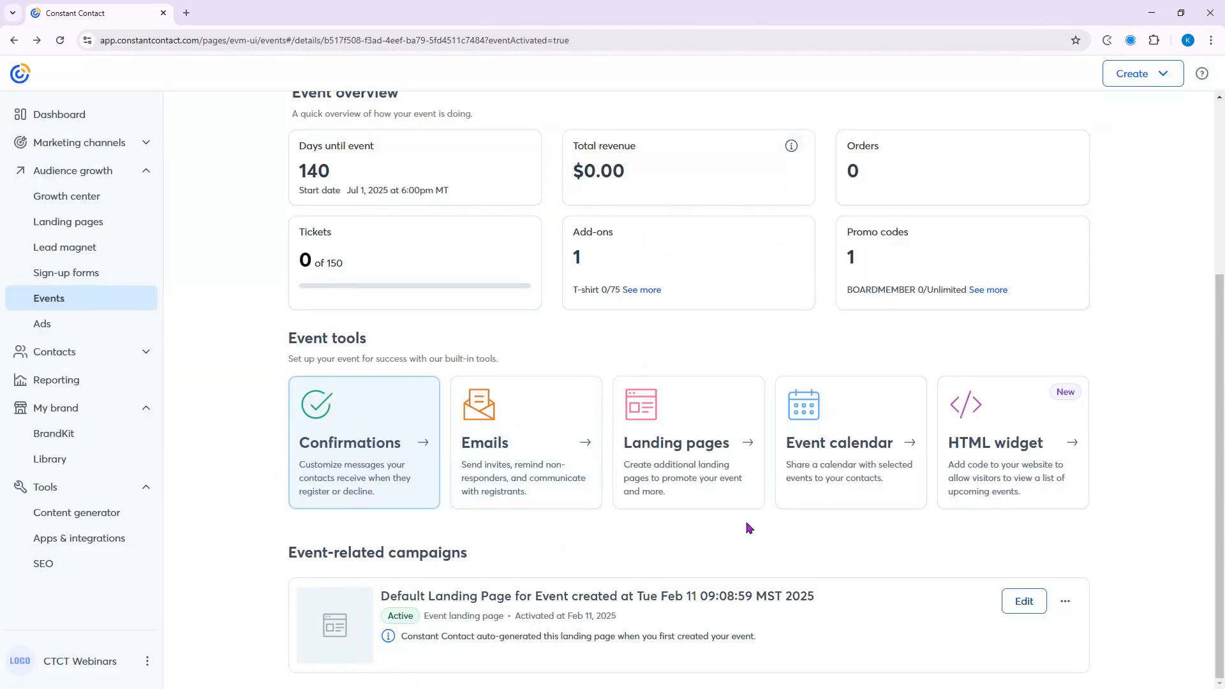
left_click(406, 485)
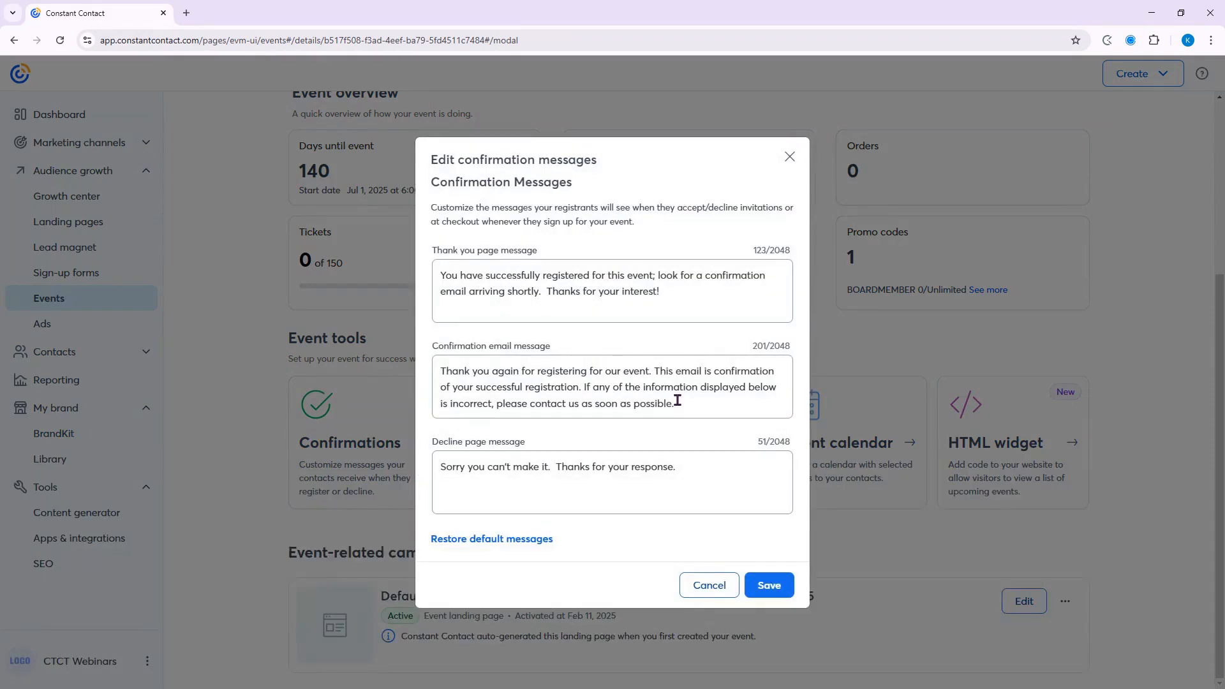
left_click(790, 158)
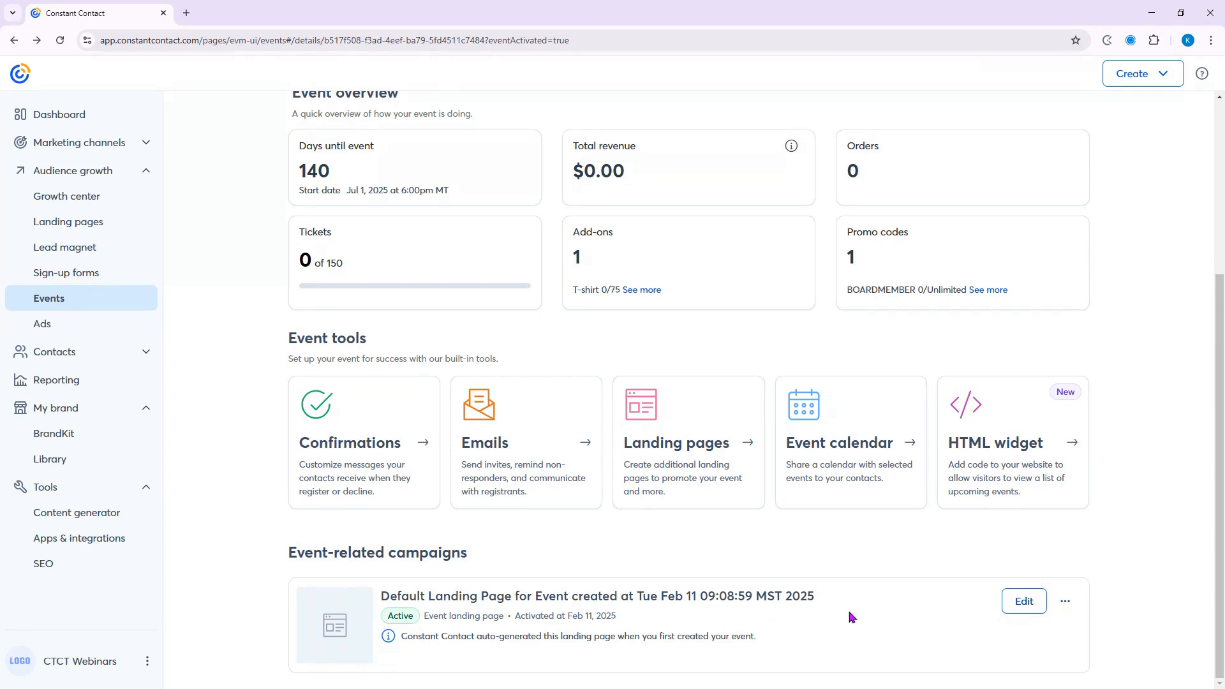
Open the event's default landing page for editing and review its content from the banner to the registration section.
left_click(1025, 609)
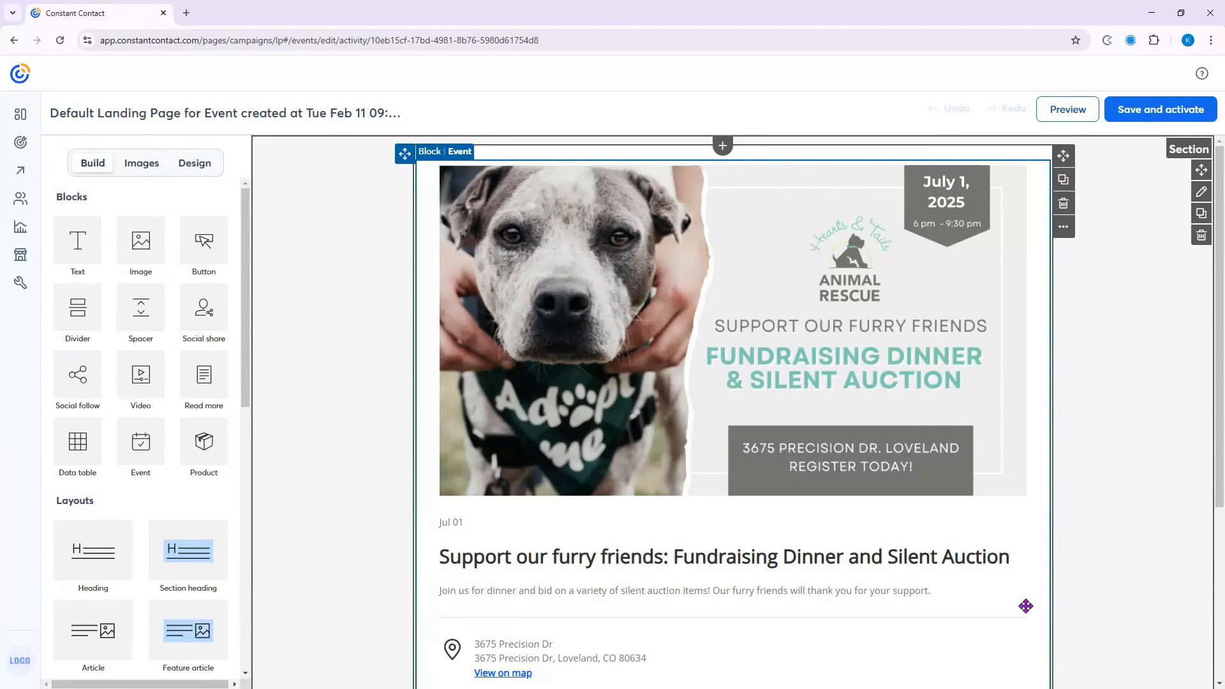
scroll(1066, 317, "down", 4)
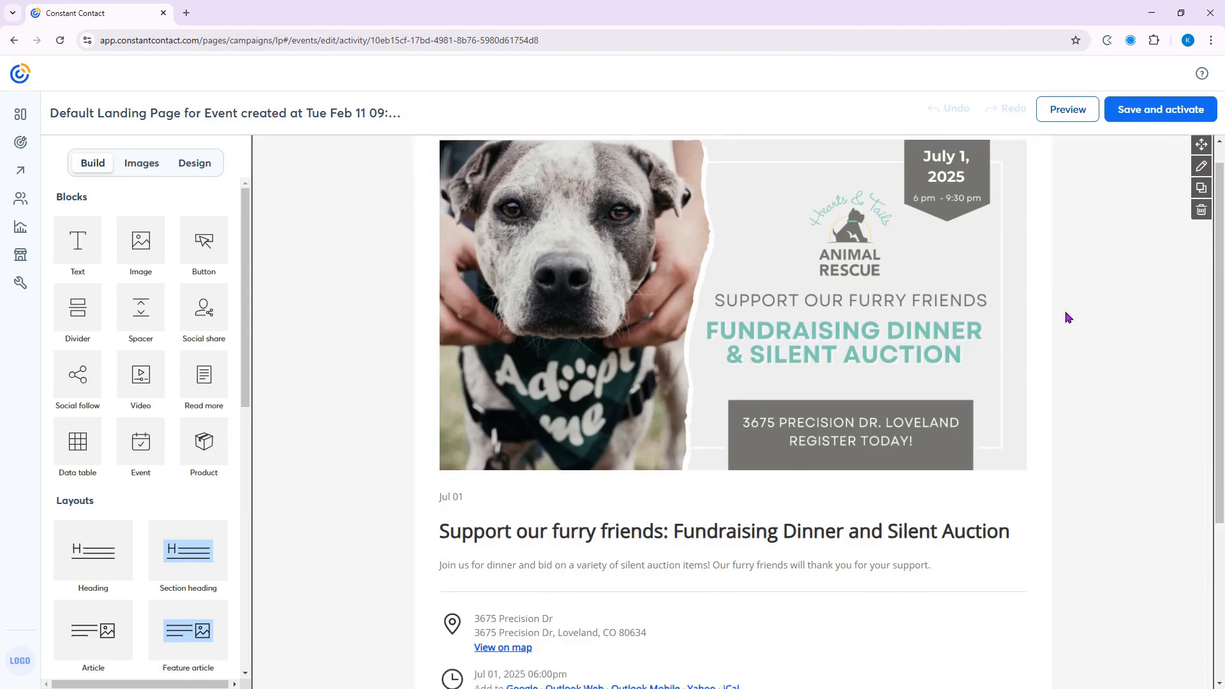
scroll(1071, 319, "up", 4)
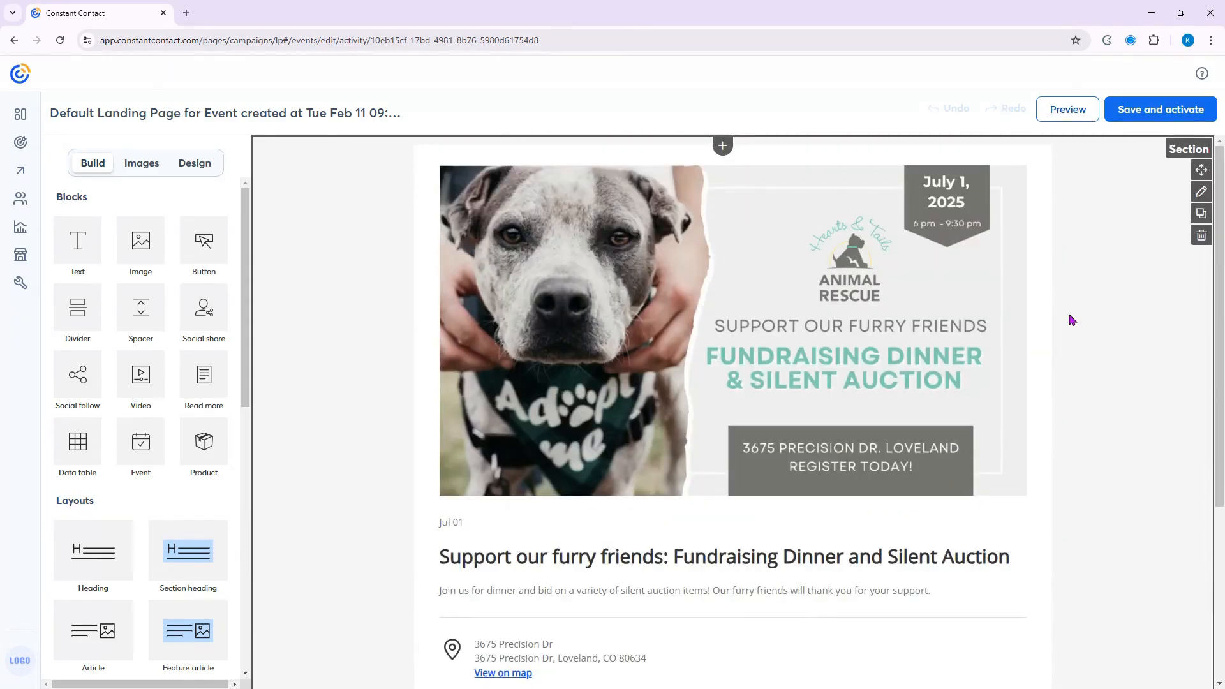
scroll(1072, 319, "down", 4)
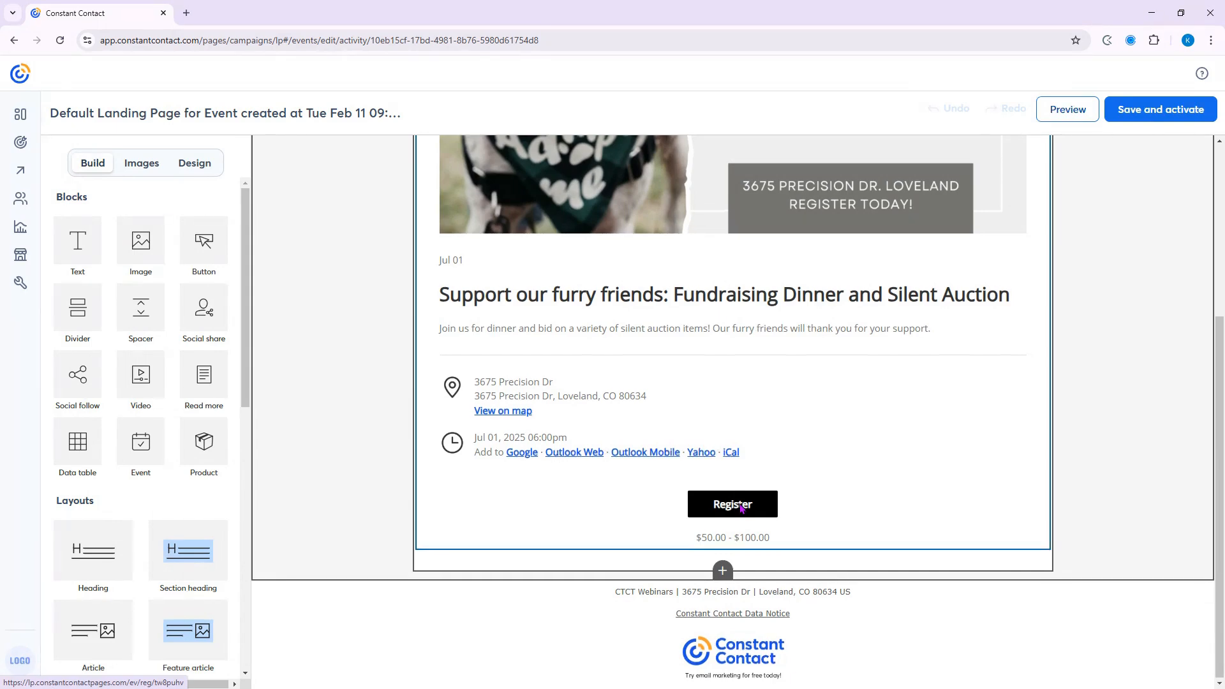
scroll(740, 507, "up", 4)
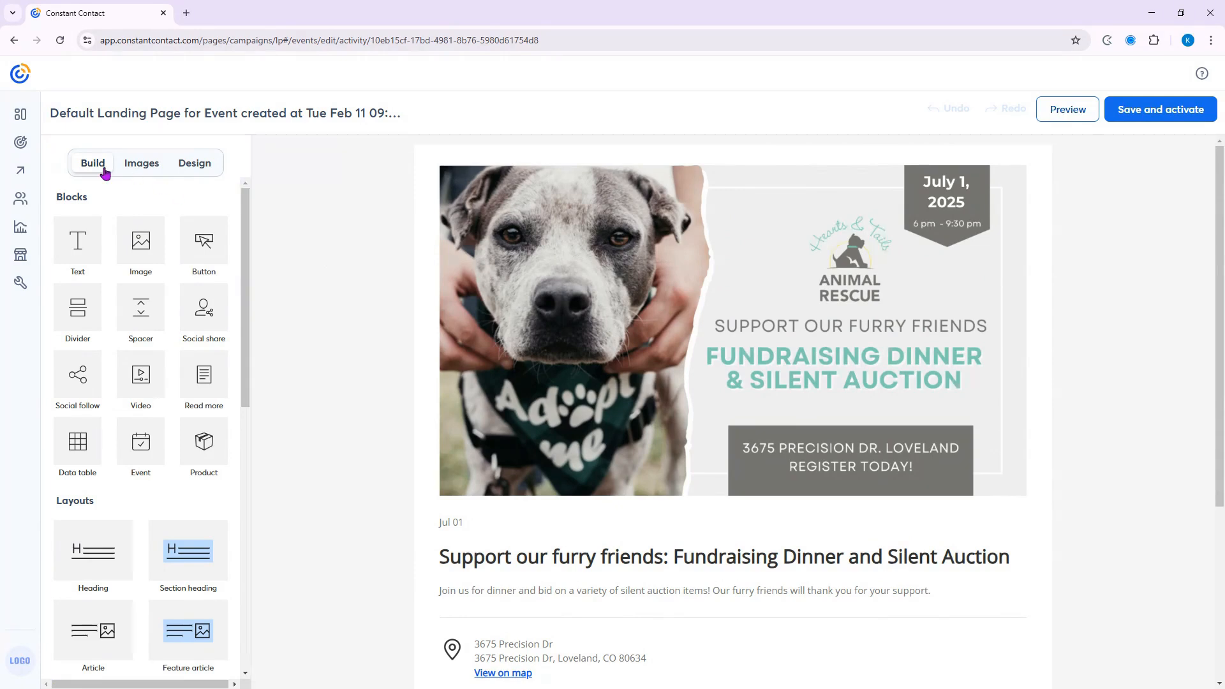
Look through the landing page editor's blocks and layouts, image library and design options.
scroll(114, 252, "down", 6)
scroll(120, 255, "down", 3)
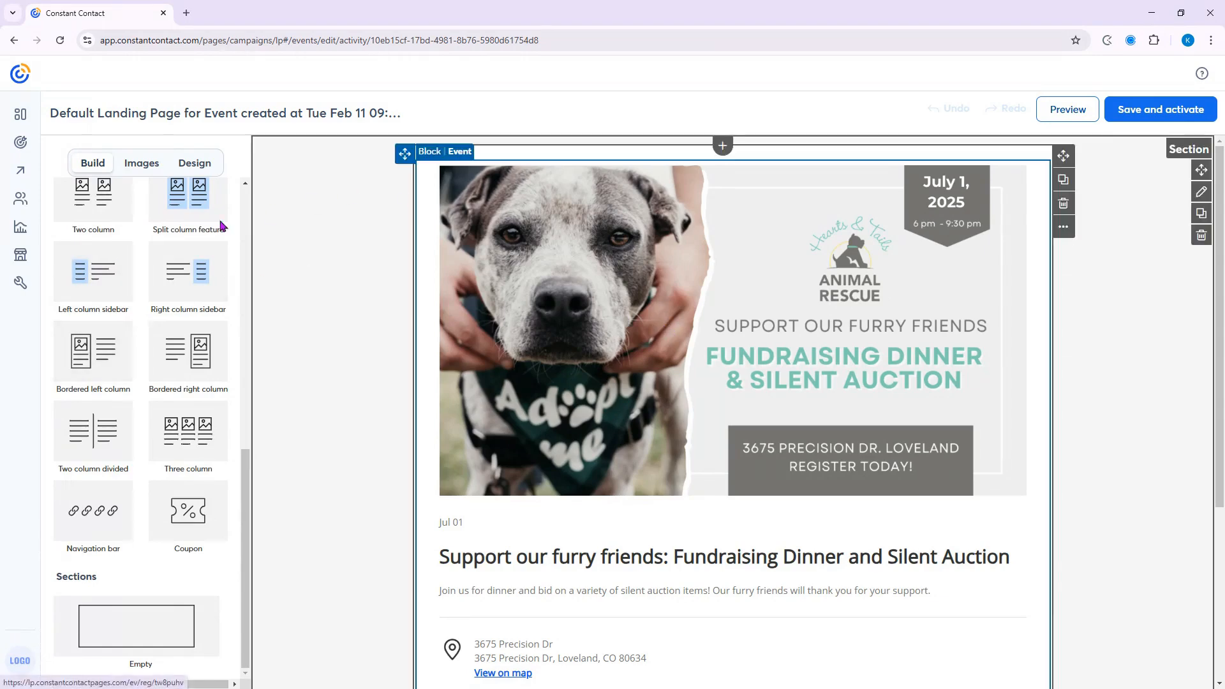
scroll(192, 217, "up", 6)
left_click(144, 165)
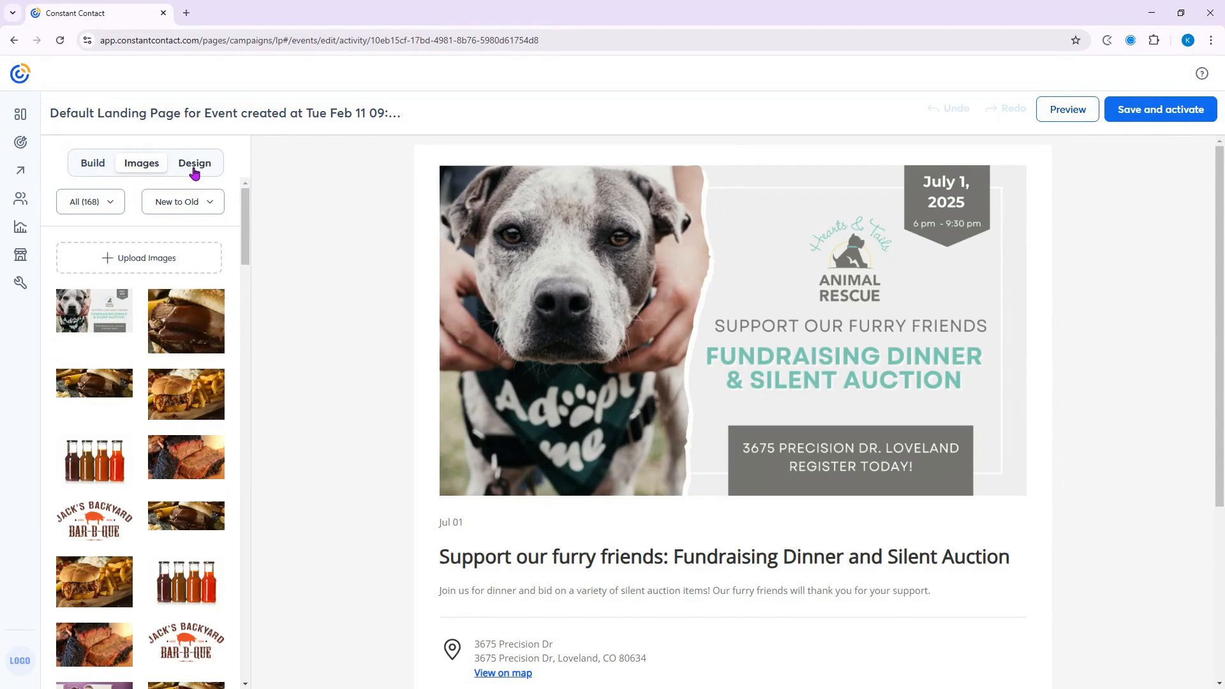
left_click(195, 164)
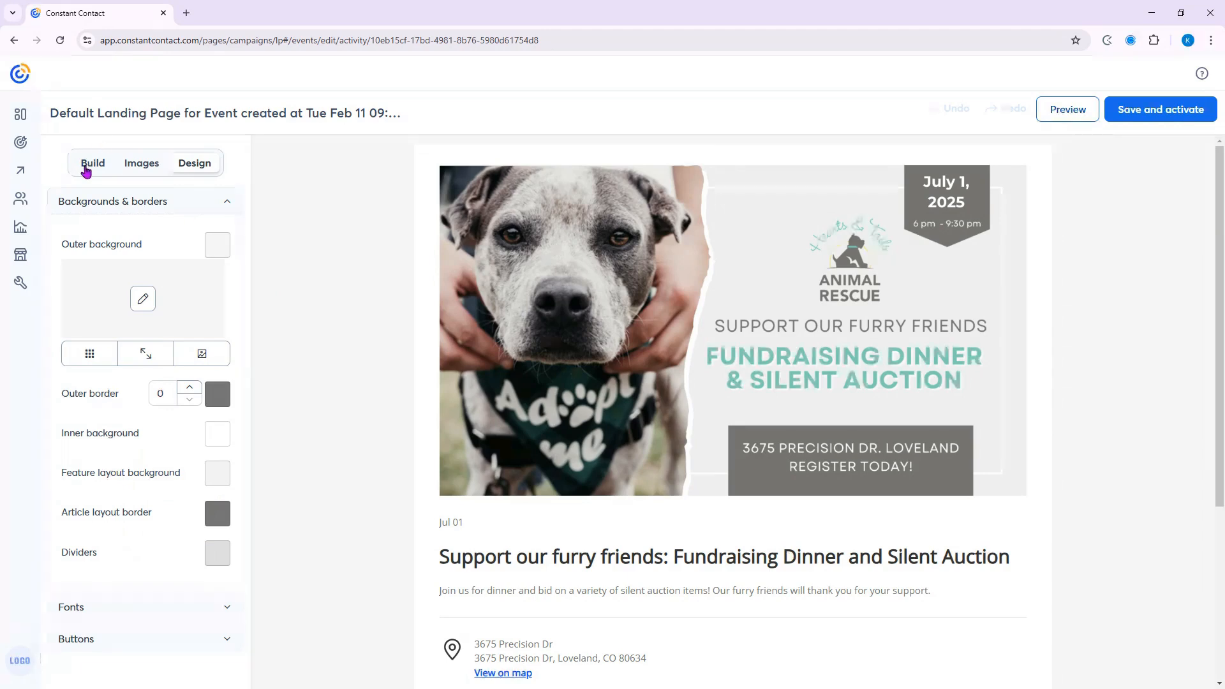
Add a Social share block to the landing page directly beneath the event block with the Register button.
left_click(86, 167)
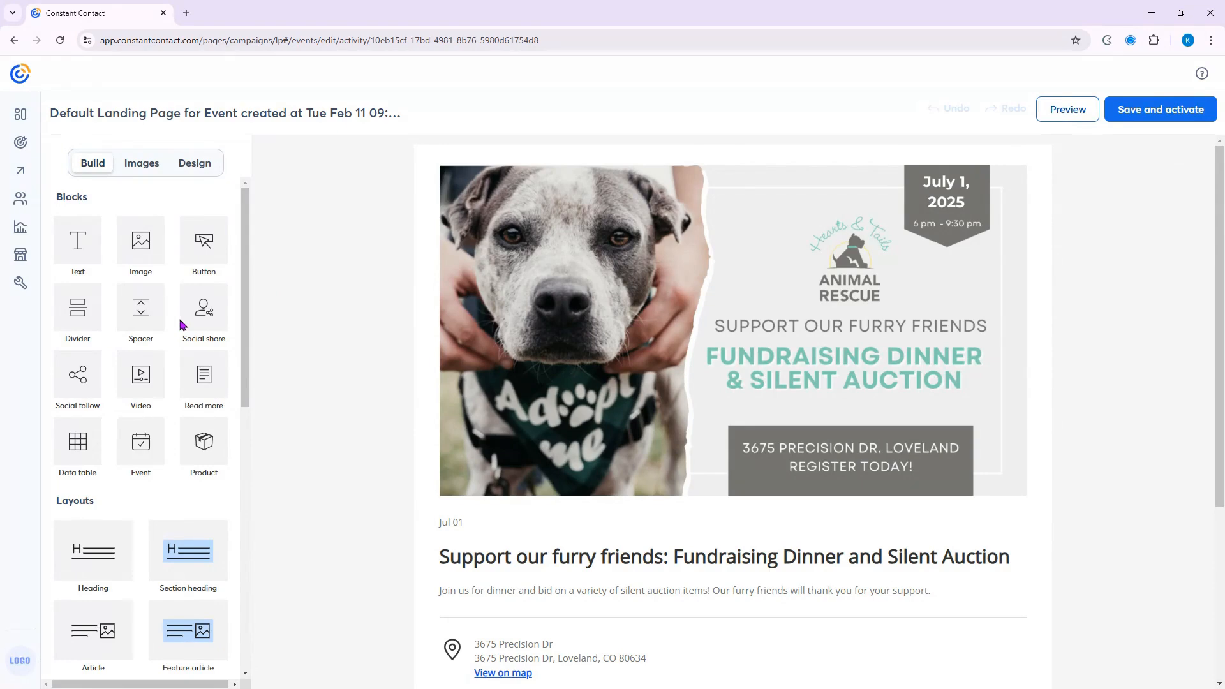
scroll(489, 465, "down", 1)
scroll(489, 466, "down", 1)
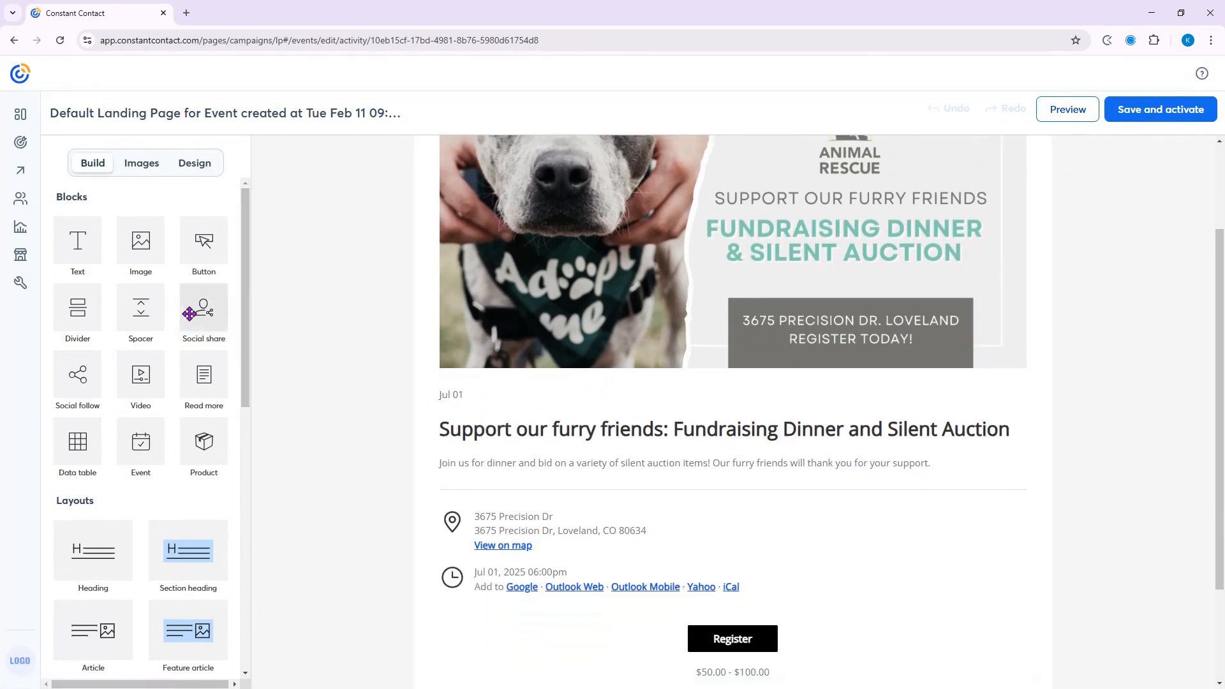
scroll(402, 414, "down", 2)
left_click_drag(191, 313, 562, 549)
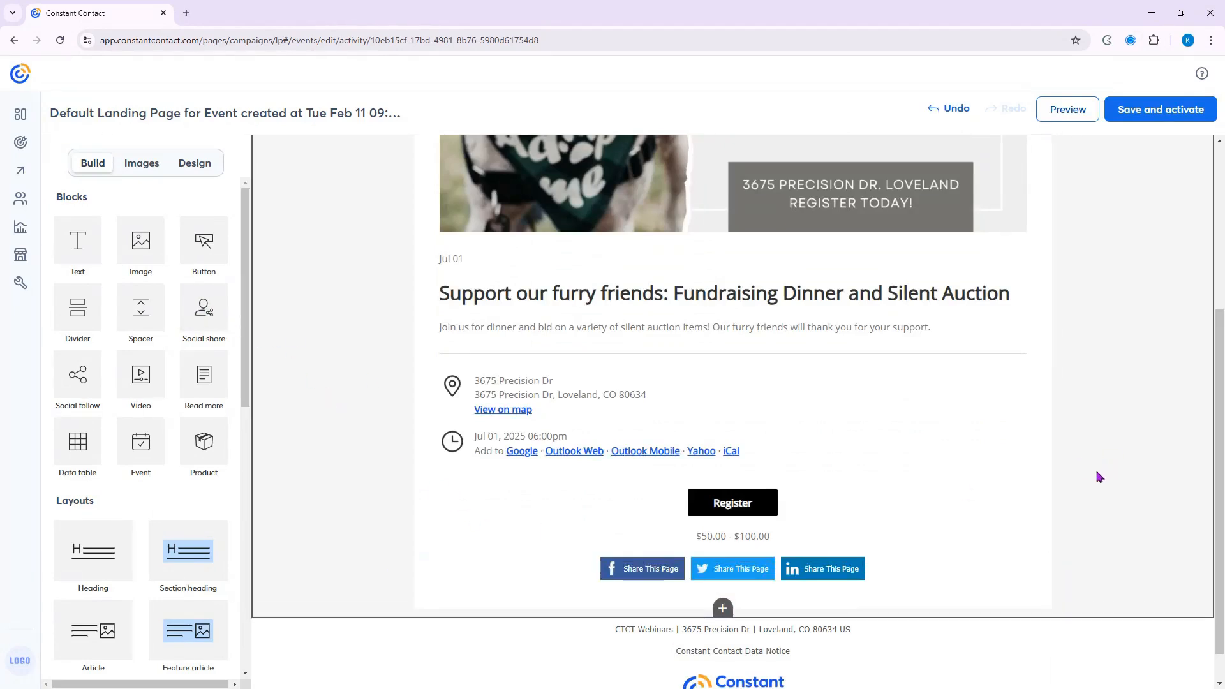
Add Email and Pinterest as extra networks in the Social share block beneath the Register button.
left_click(830, 571)
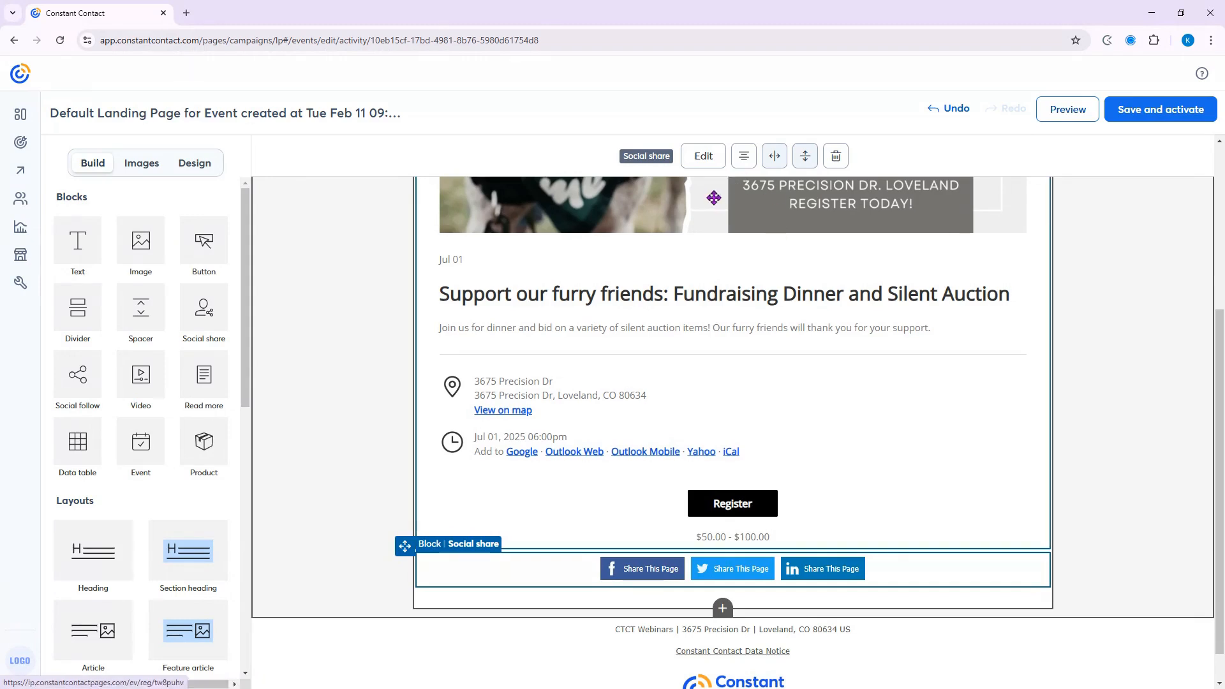
left_click(703, 167)
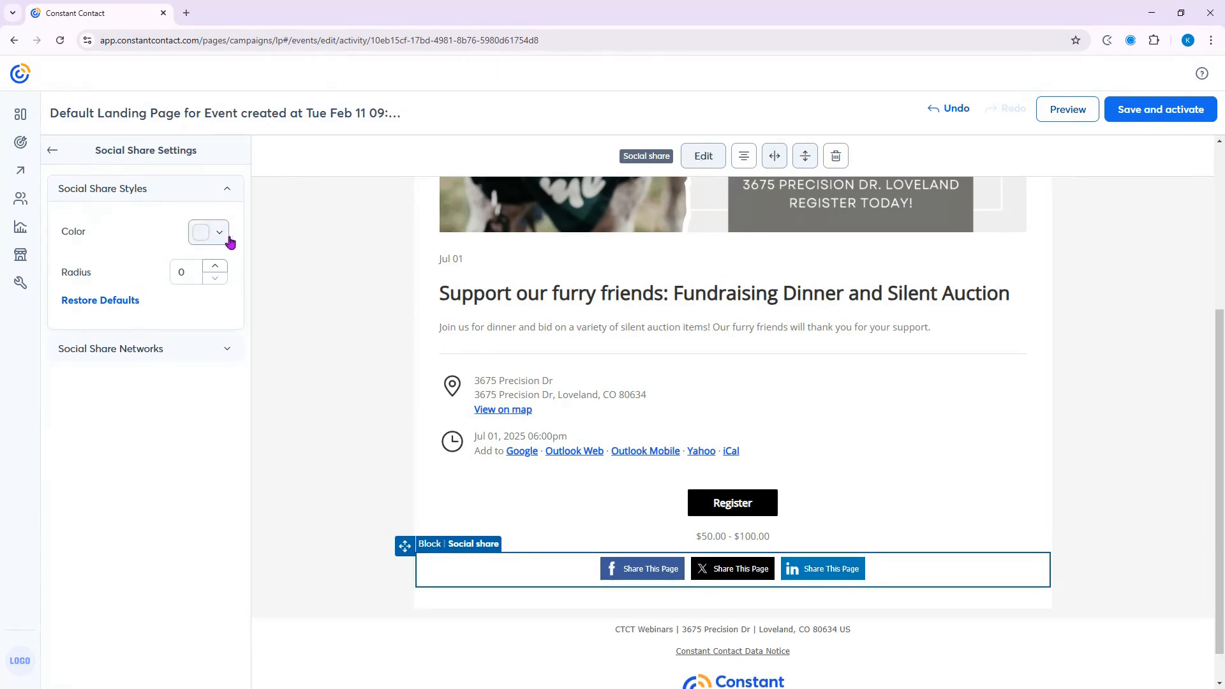
left_click(226, 351)
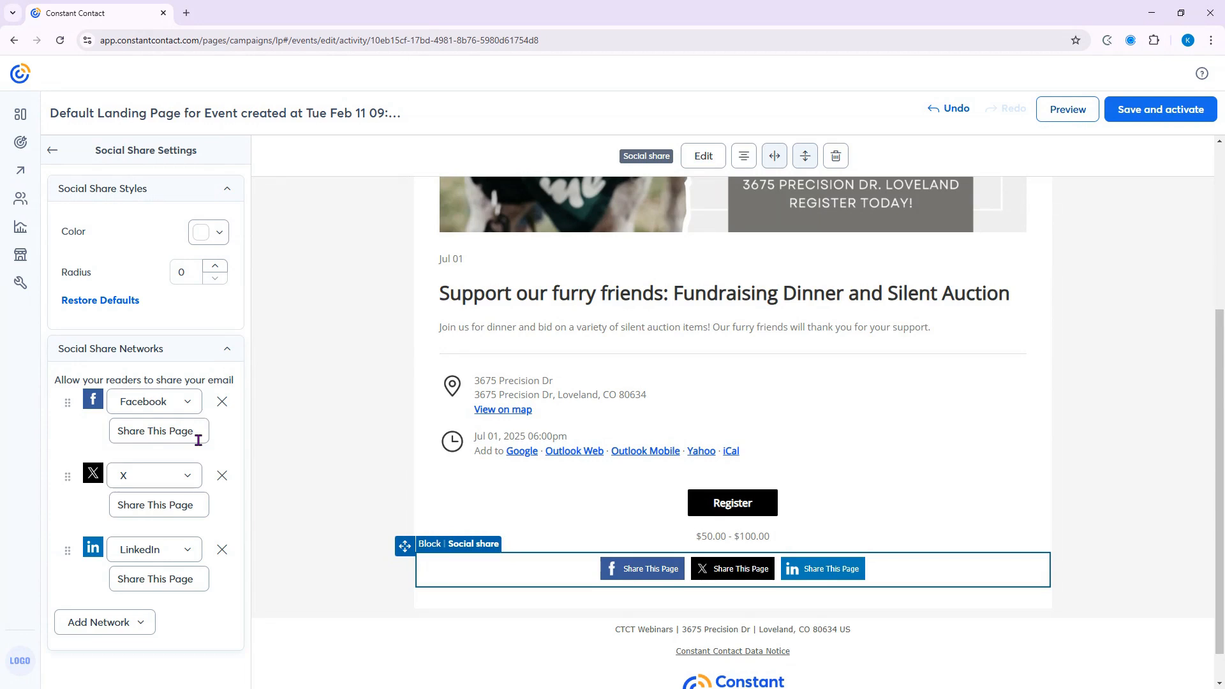
left_click(125, 622)
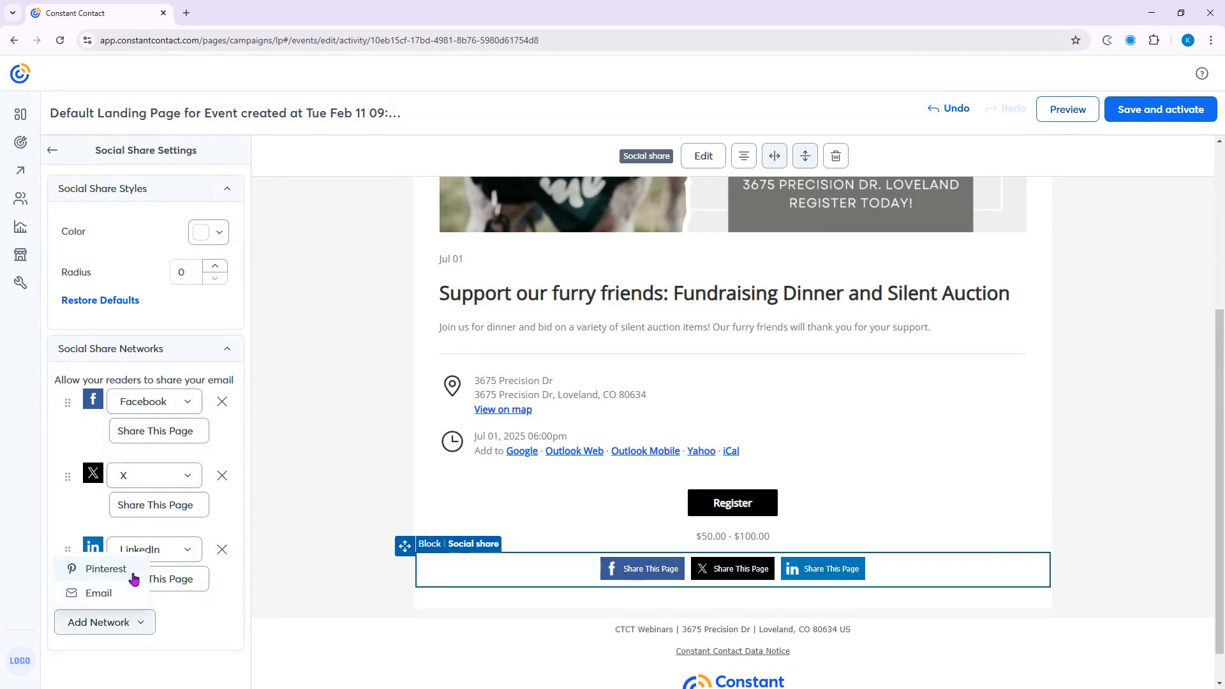
left_click(99, 593)
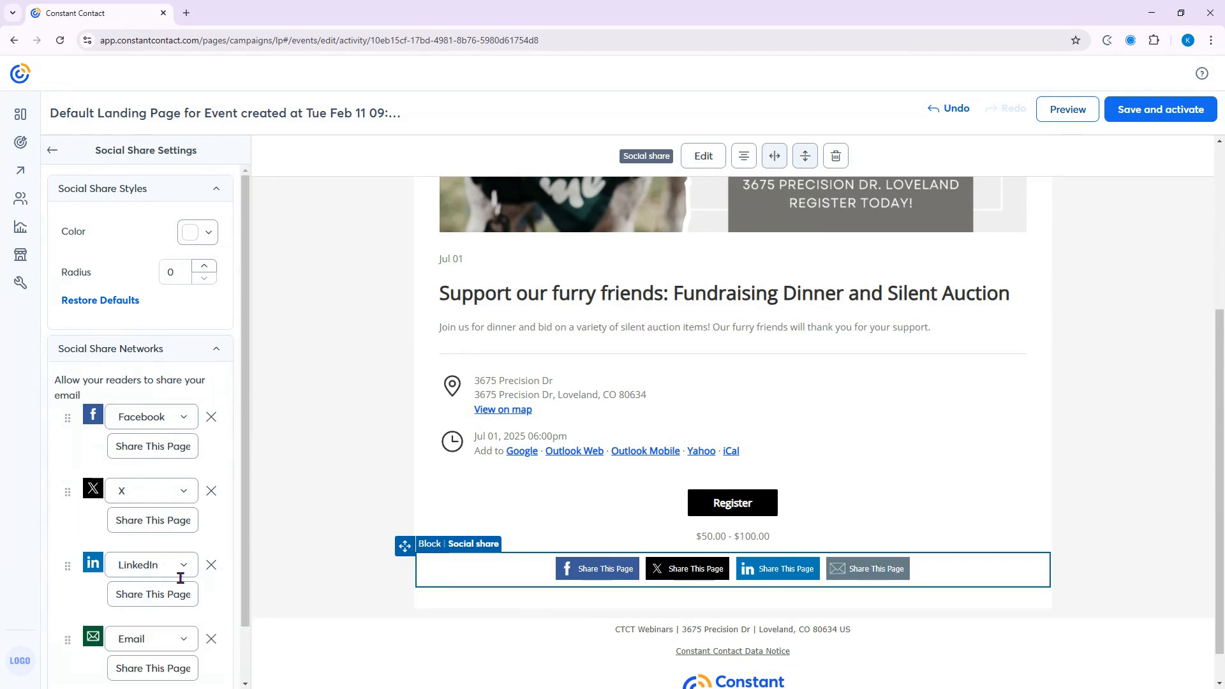
scroll(146, 654, "down", 2)
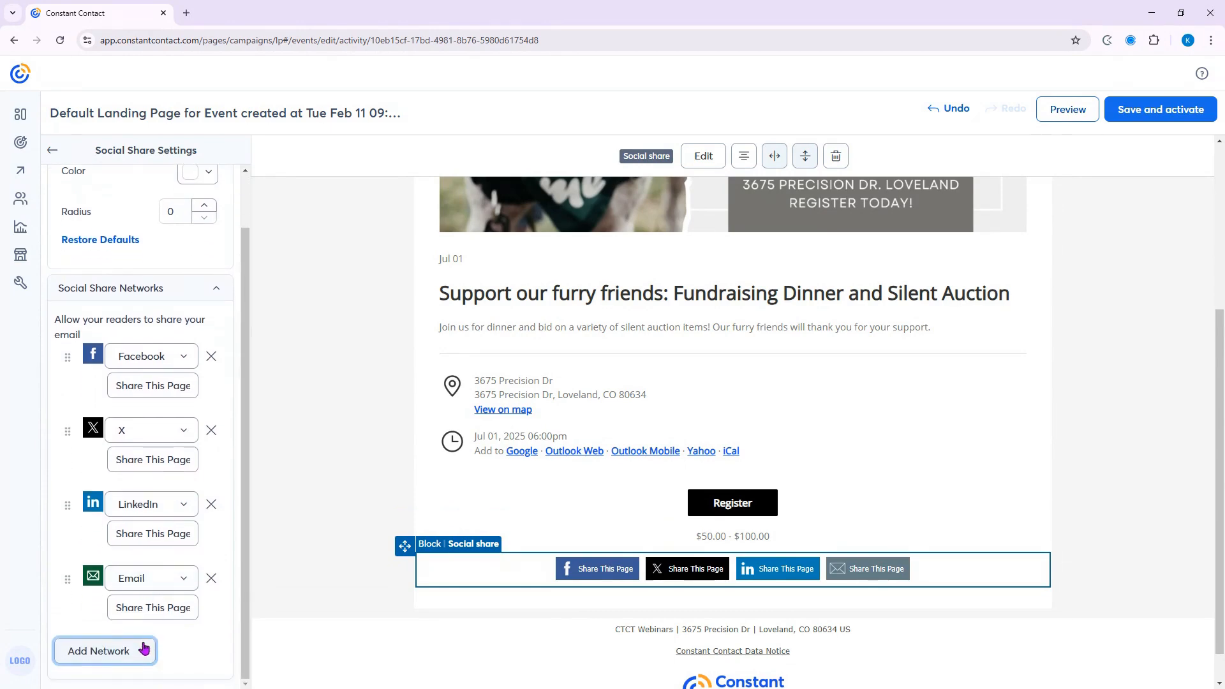
left_click(141, 650)
left_click(134, 630)
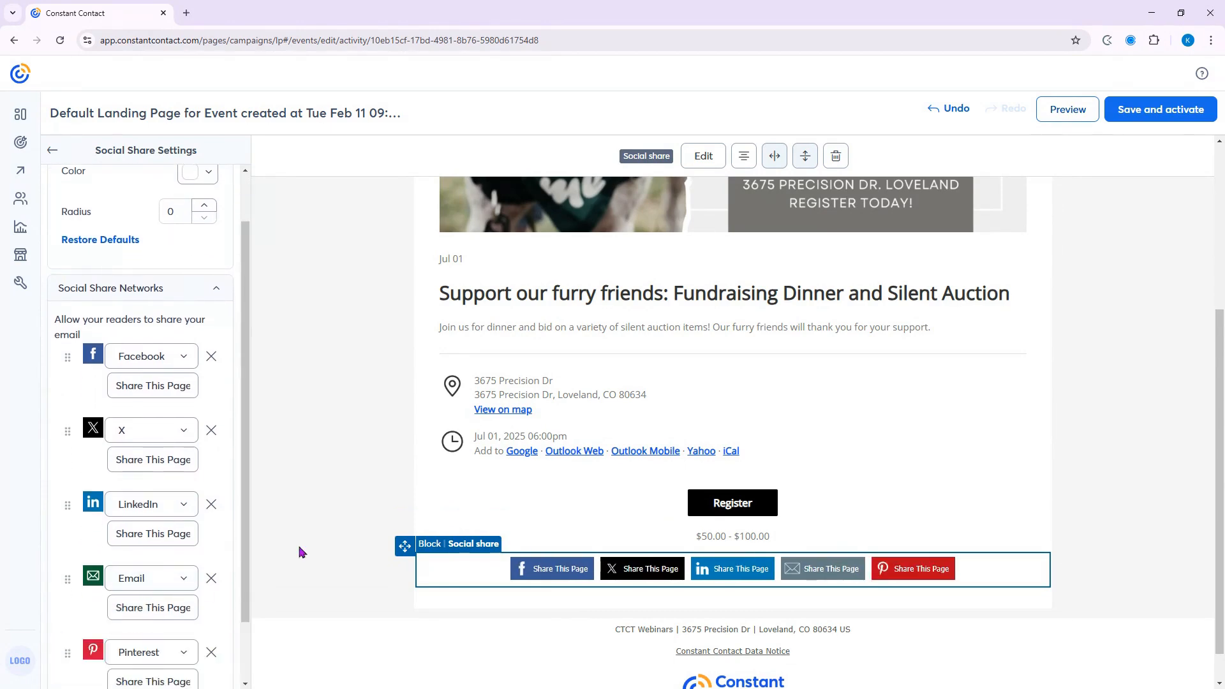
scroll(183, 459, "up", 1)
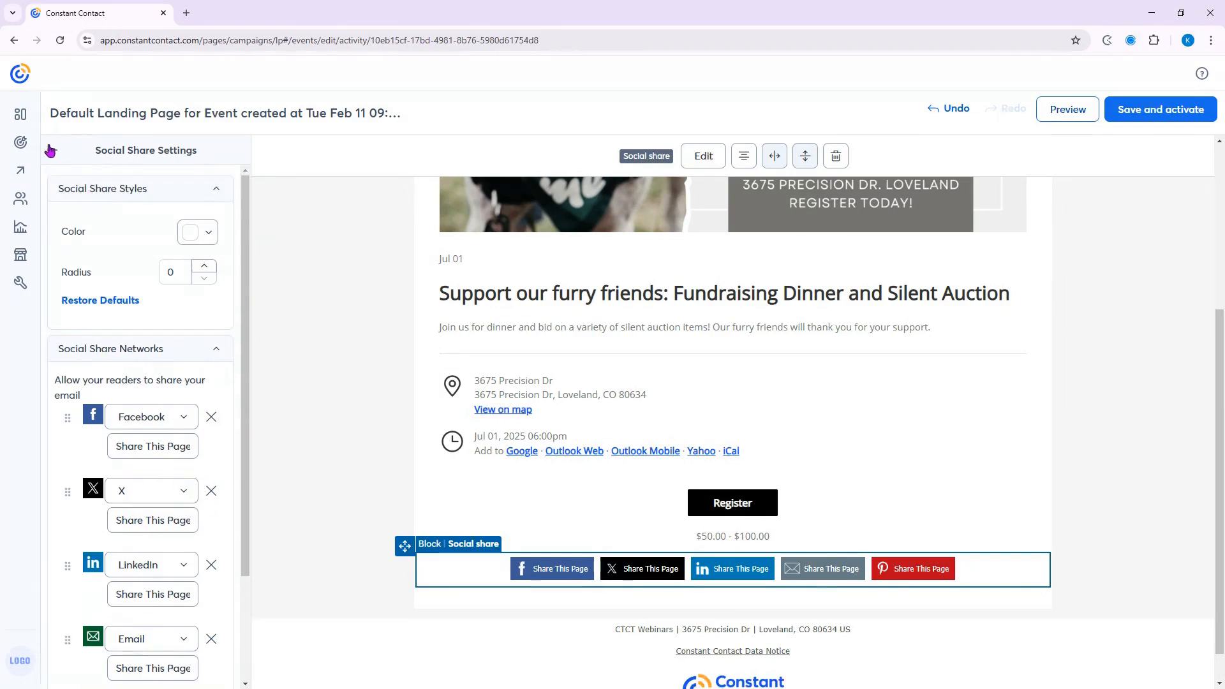
left_click(51, 154)
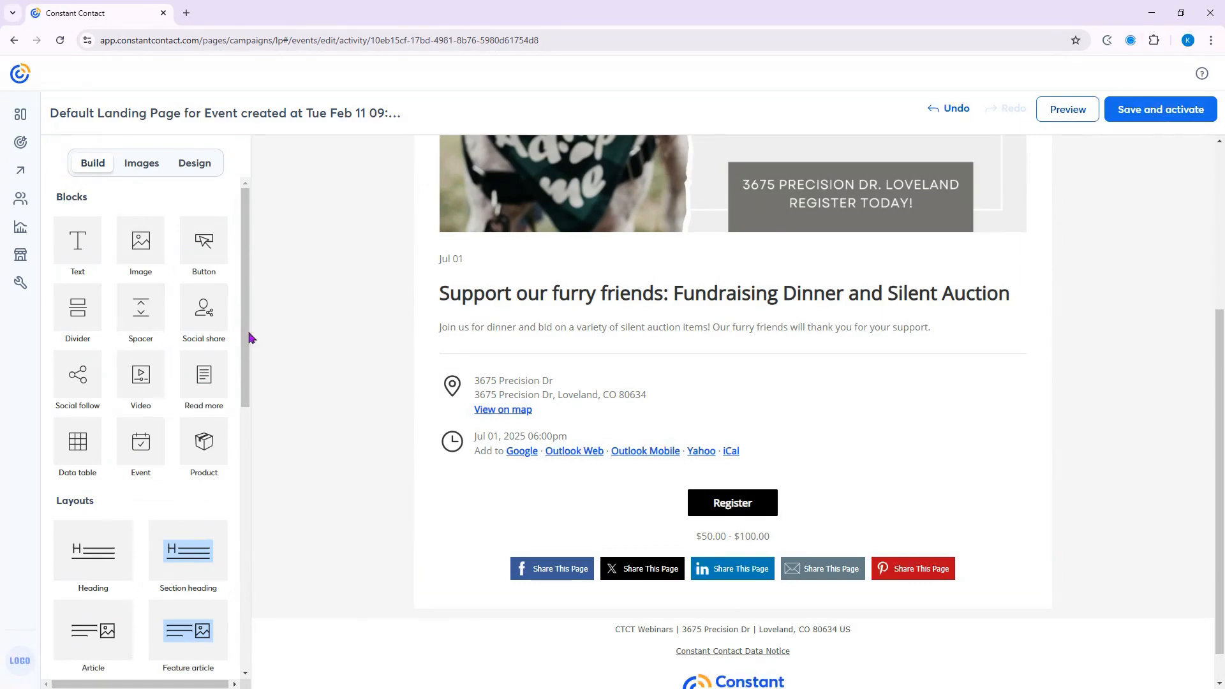
Add a Text block to the landing page directly above the event banner image.
scroll(287, 332, "up", 4)
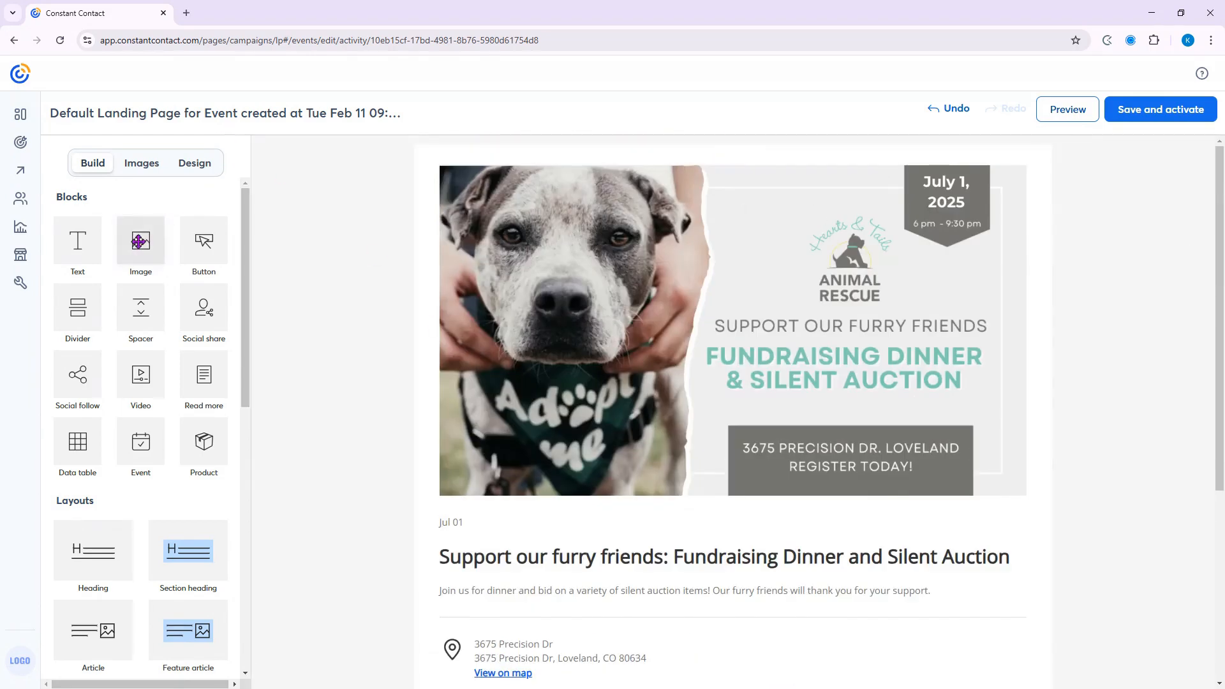
left_click_drag(88, 256, 586, 167)
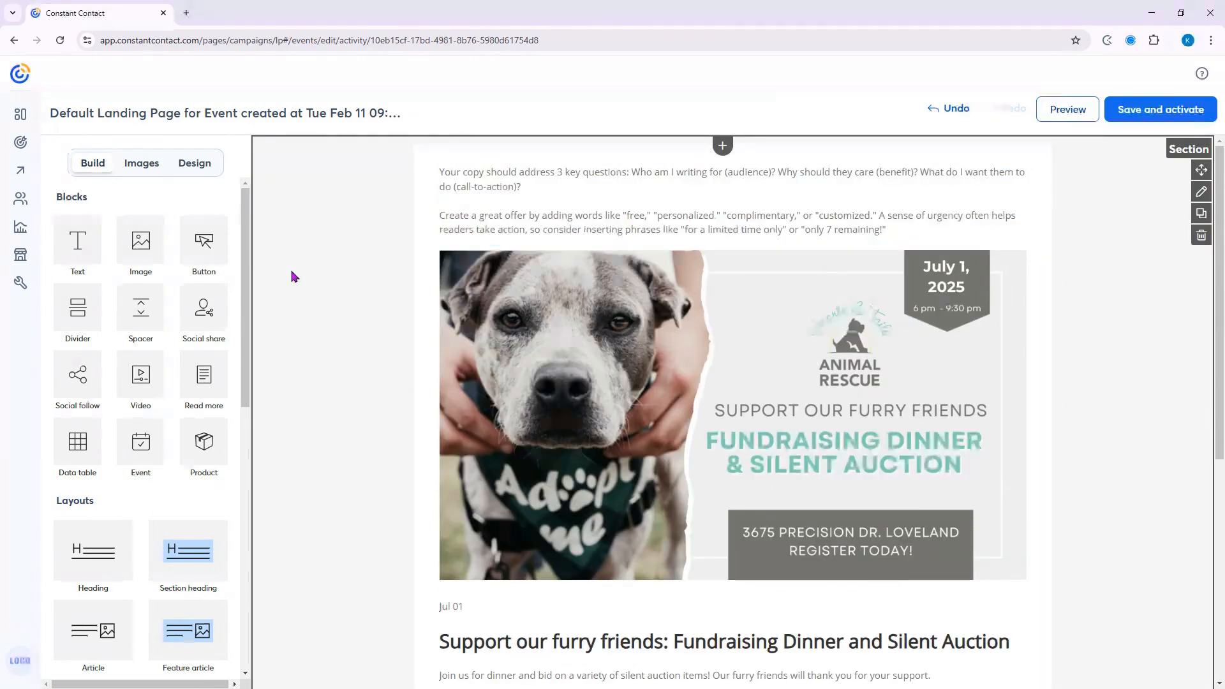
Insert the Hearts & Tails Animal Rescue logo from the image library above the text block, and save and activate the landing page.
left_click(133, 169)
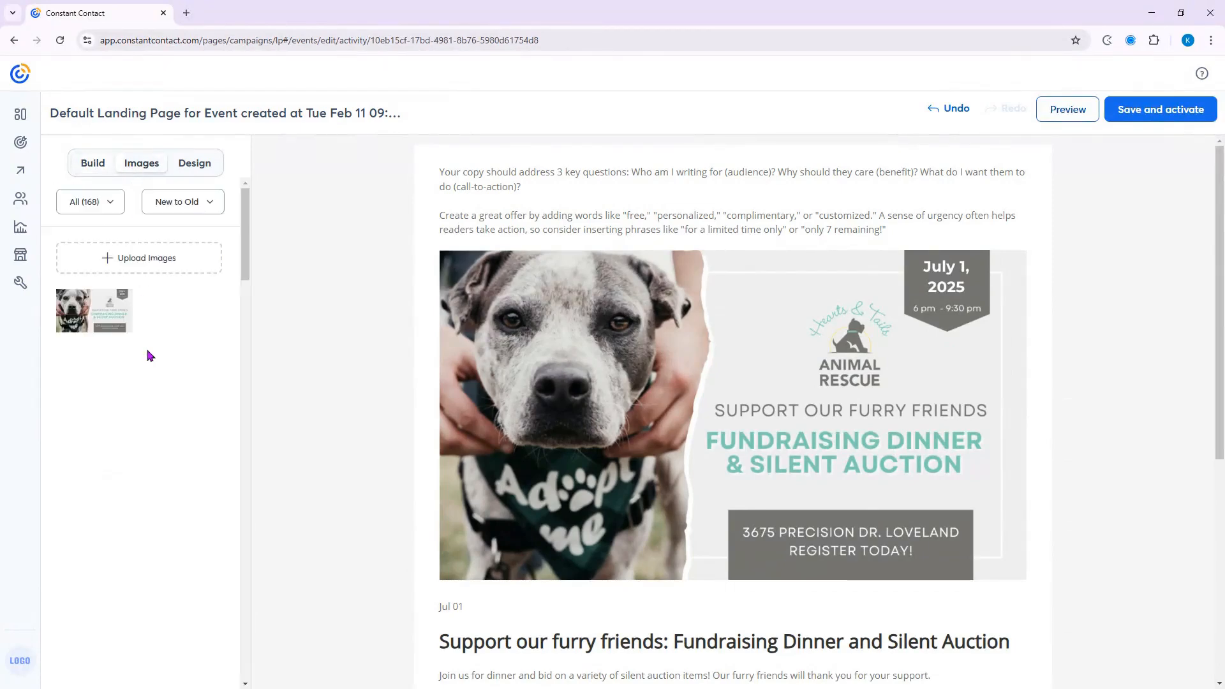
scroll(151, 412, "down", 15)
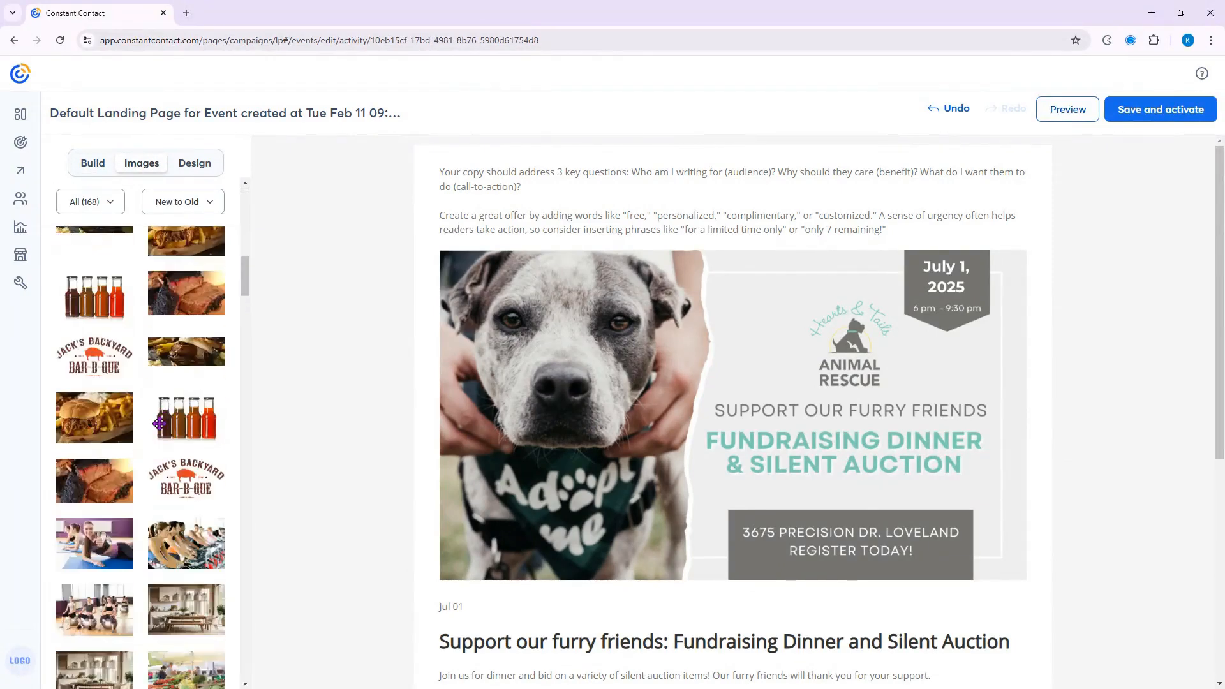
scroll(165, 429, "down", 10)
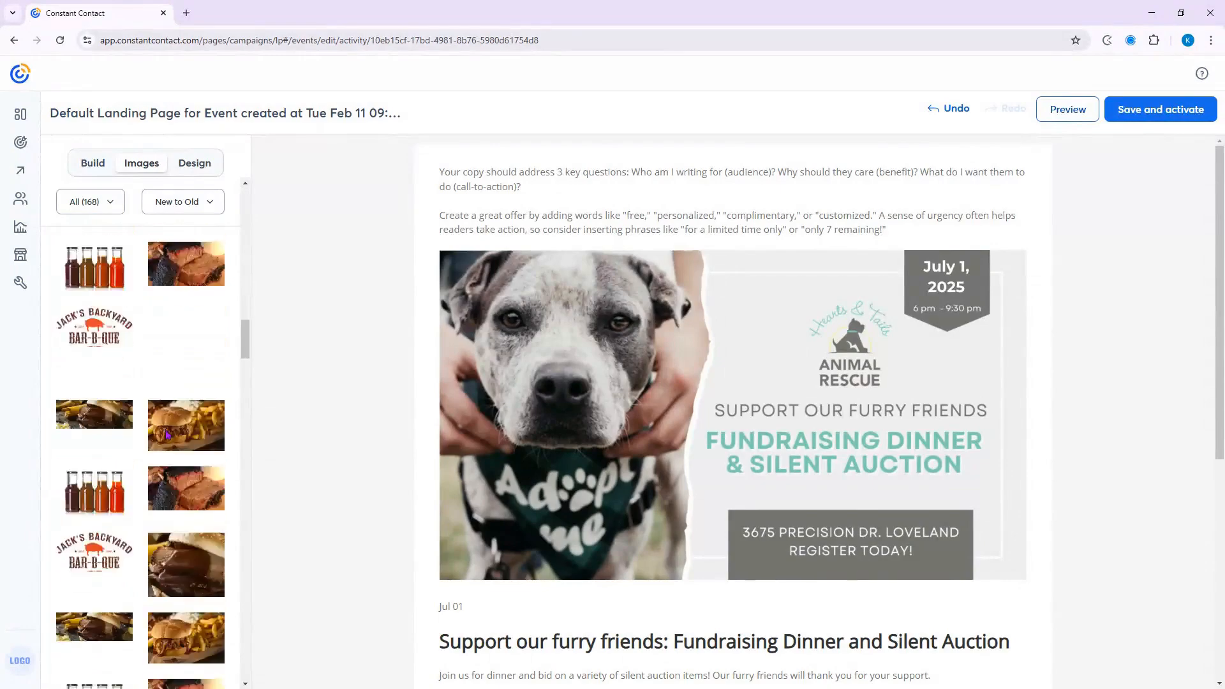
scroll(165, 429, "down", 10)
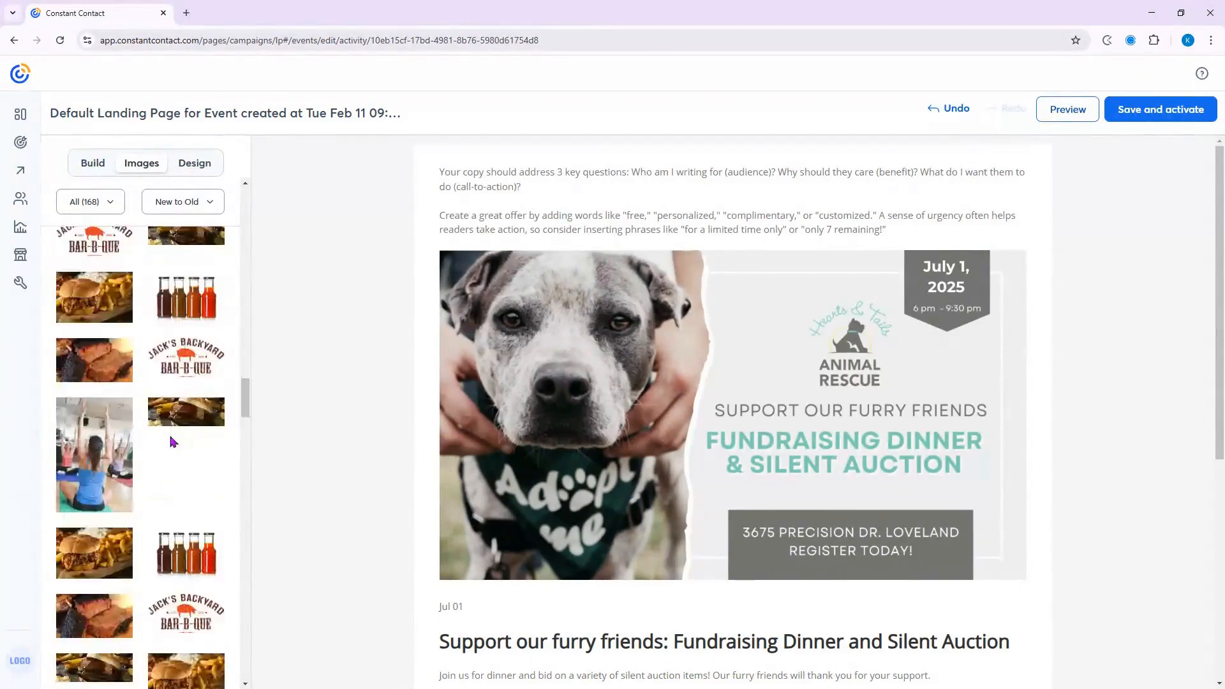
scroll(170, 440, "down", 15)
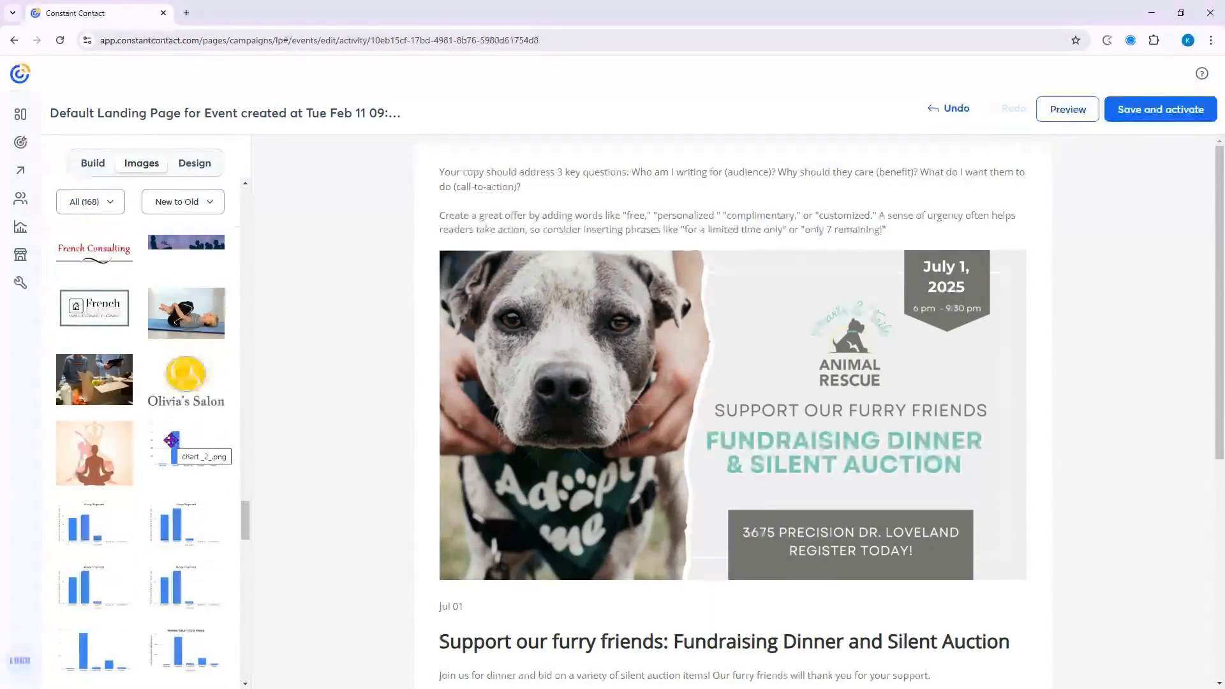
scroll(170, 440, "up", 5)
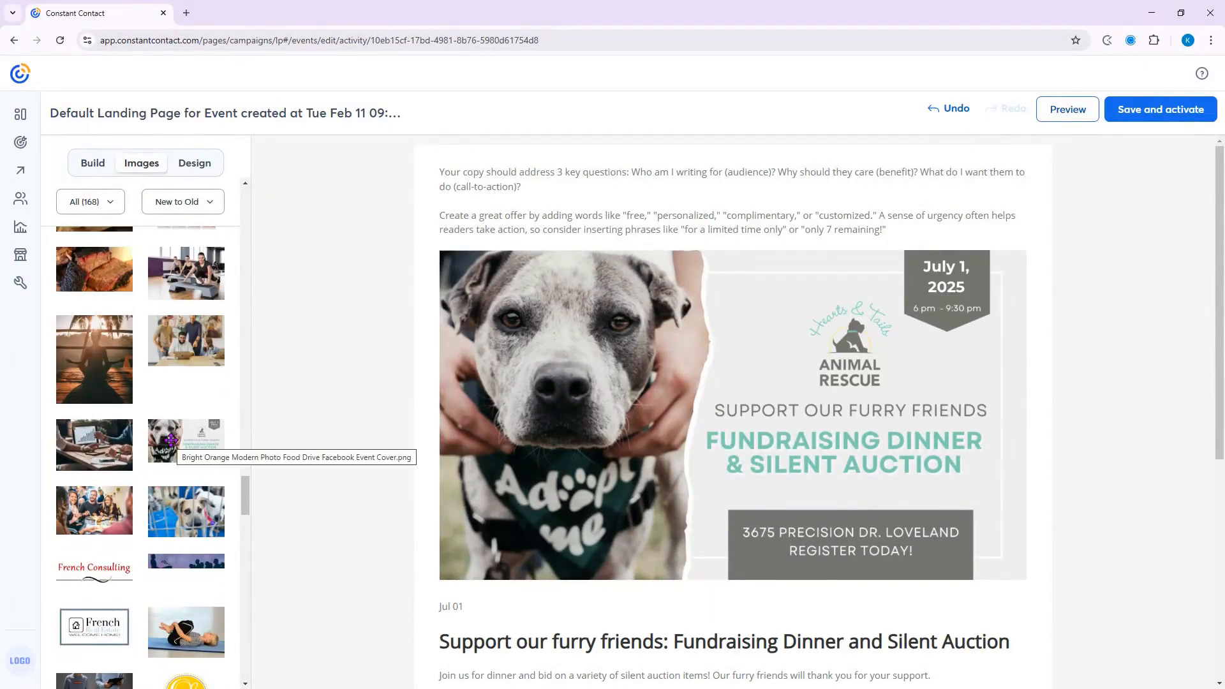
scroll(171, 440, "down", 15)
scroll(171, 440, "down", 15)
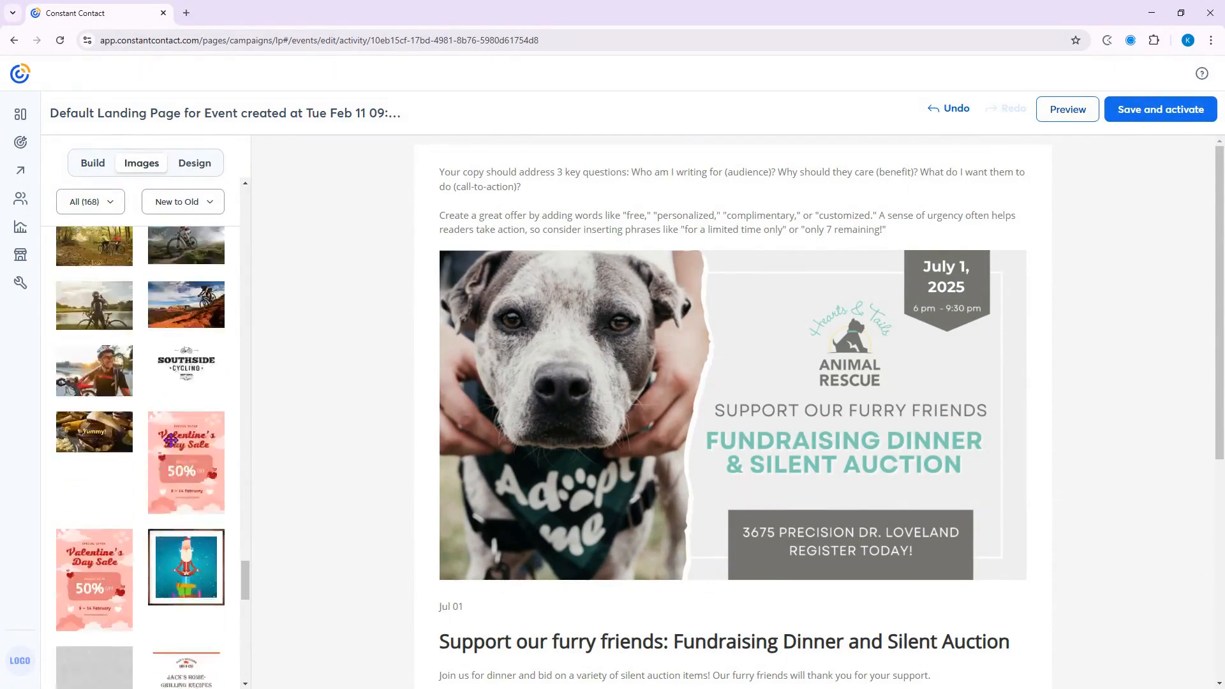
scroll(172, 444, "down", 3)
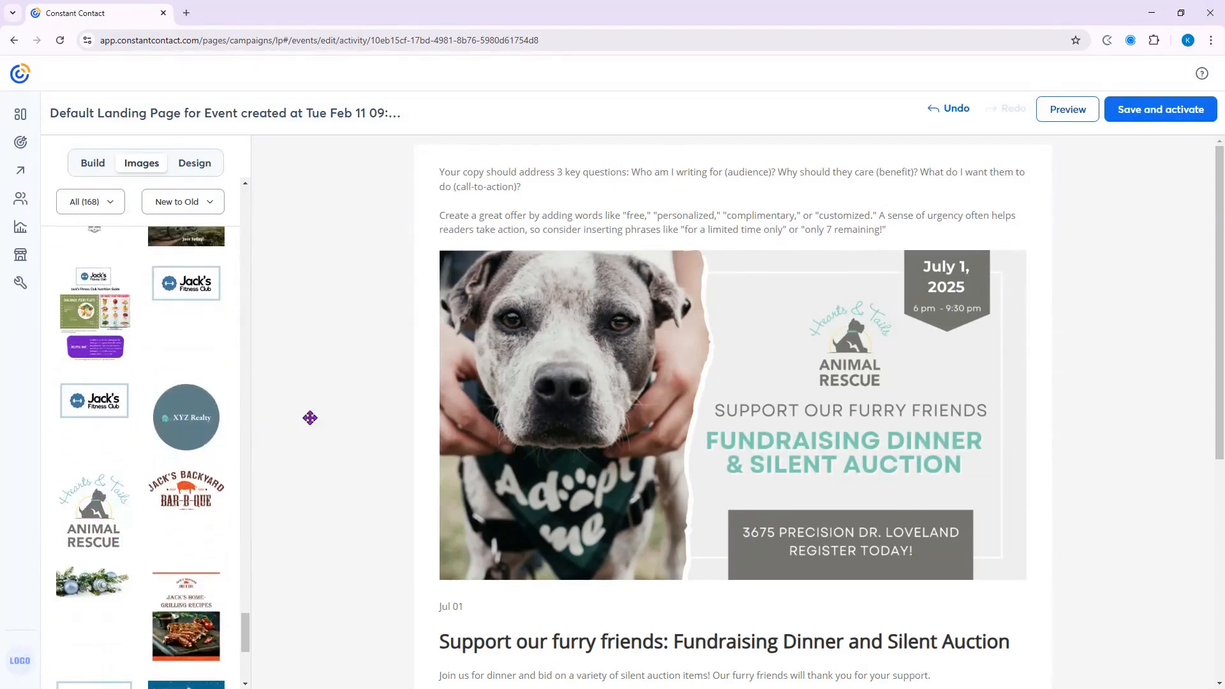
left_click_drag(639, 180, 673, 159)
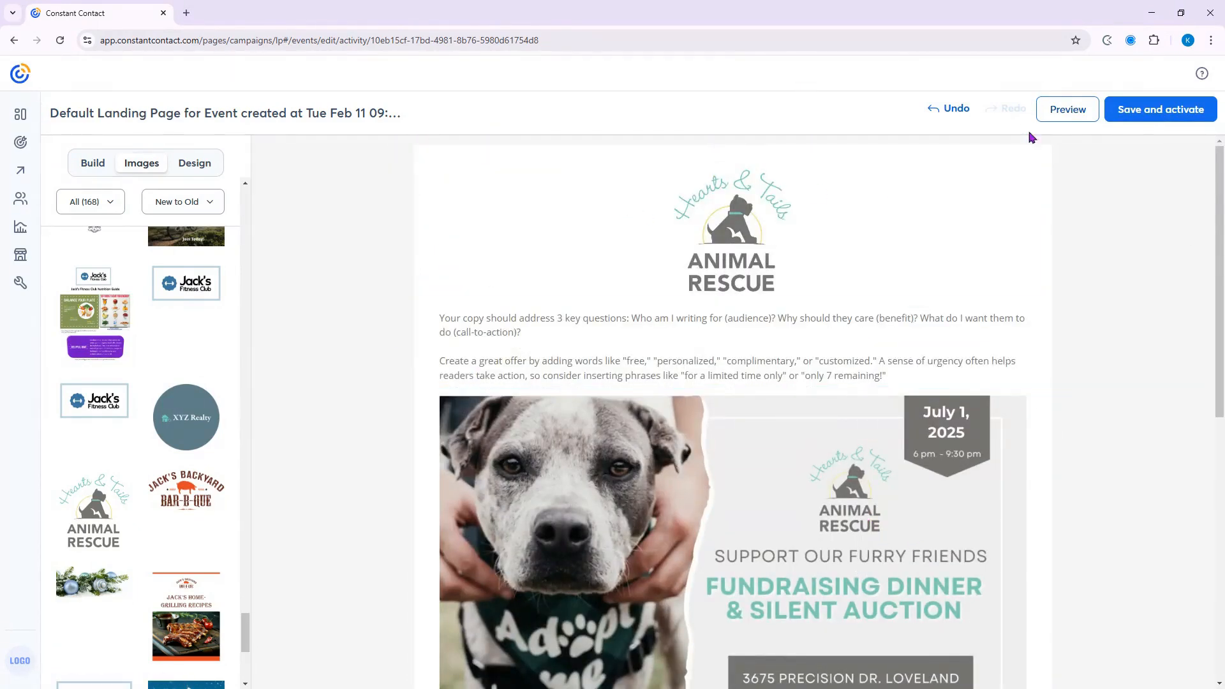
left_click(1148, 110)
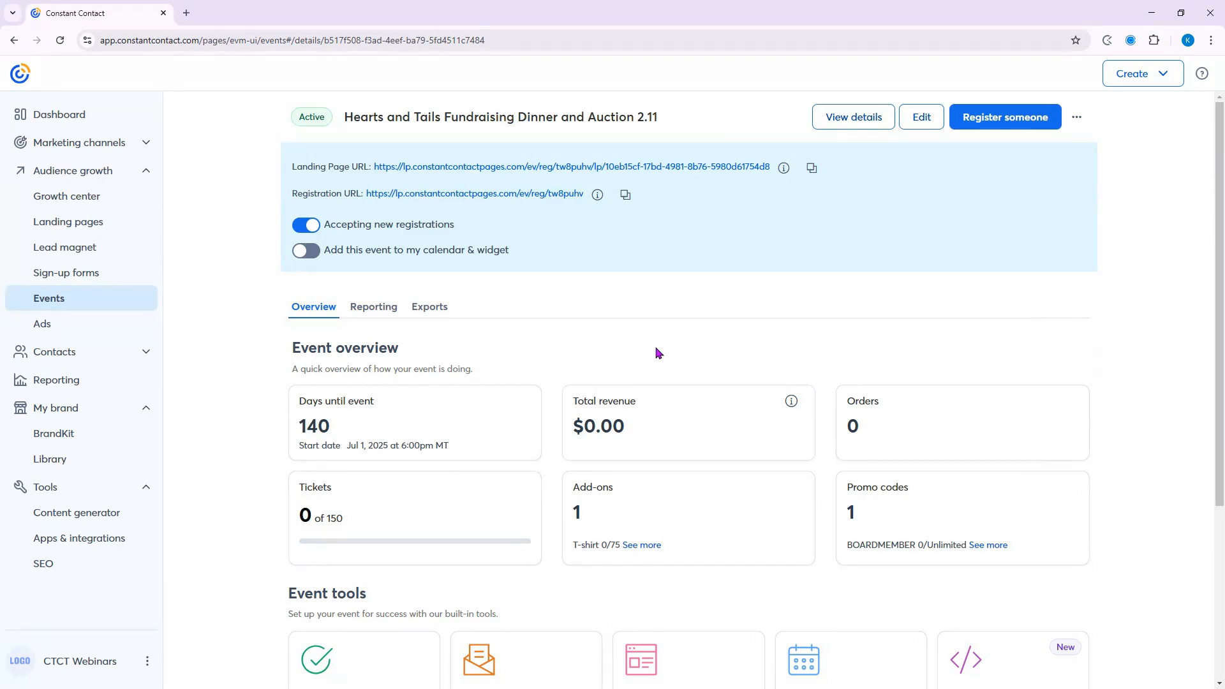
Reopen the default landing page from the event-related campaigns and review its content from logo to footer.
scroll(659, 358, "down", 4)
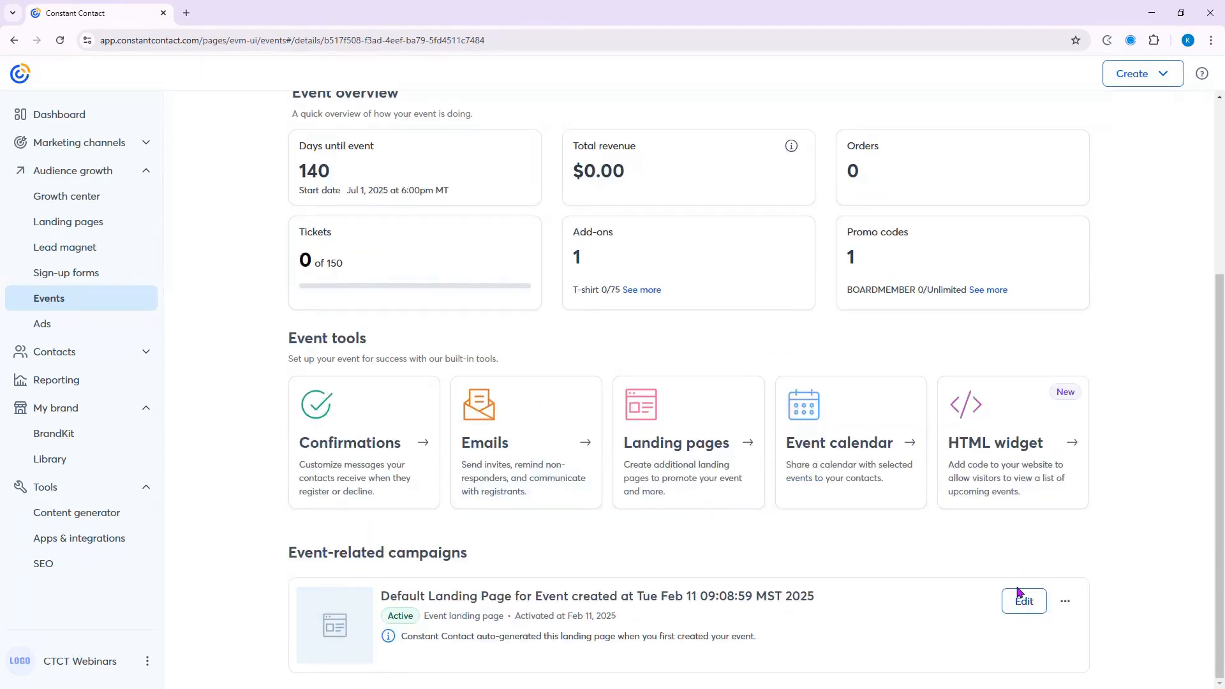
left_click(1064, 602)
left_click(1037, 602)
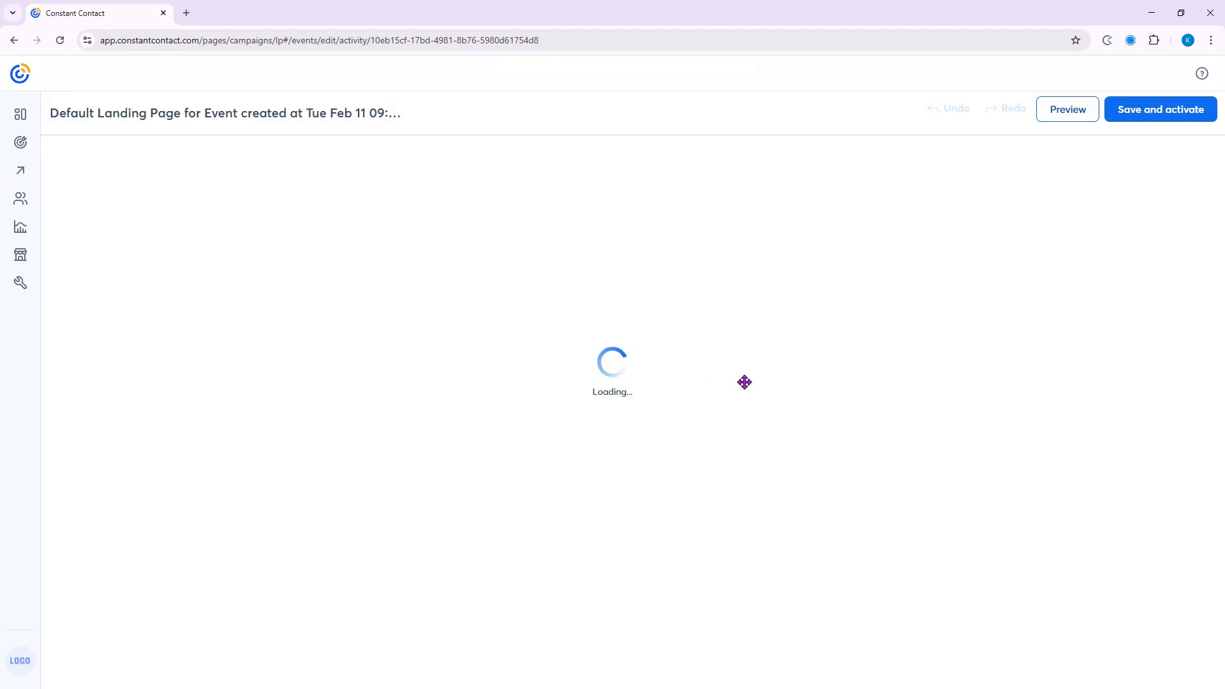
scroll(744, 381, "down", 6)
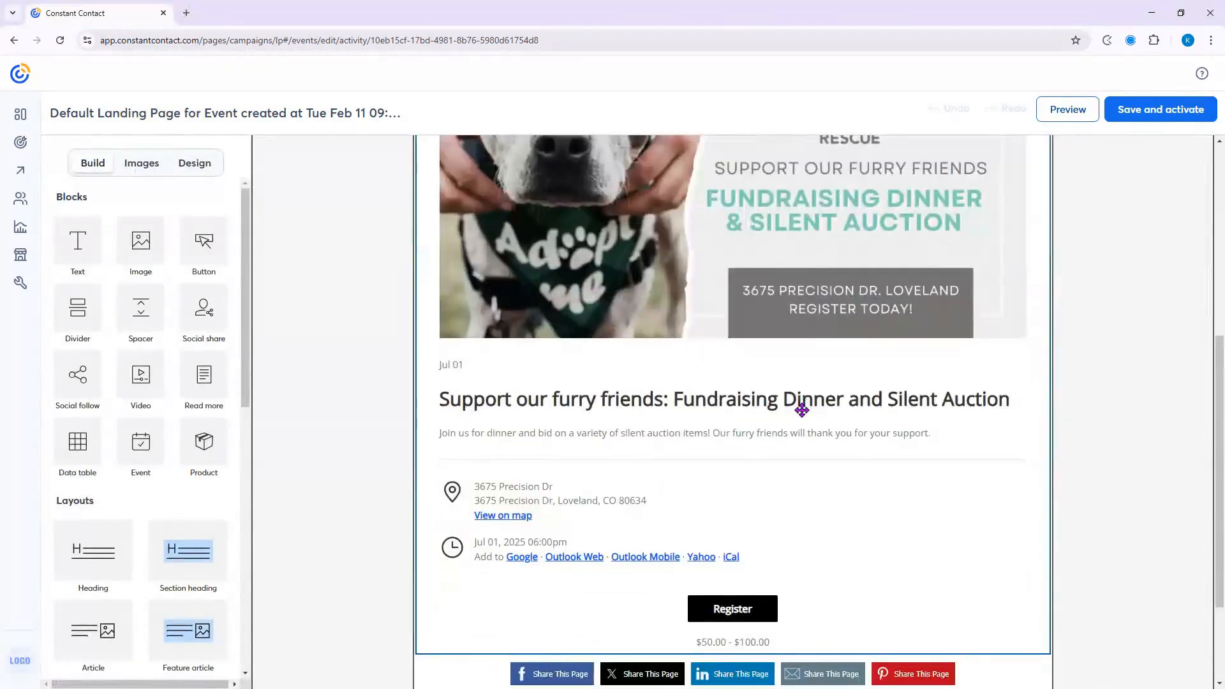
scroll(804, 418, "down", 2)
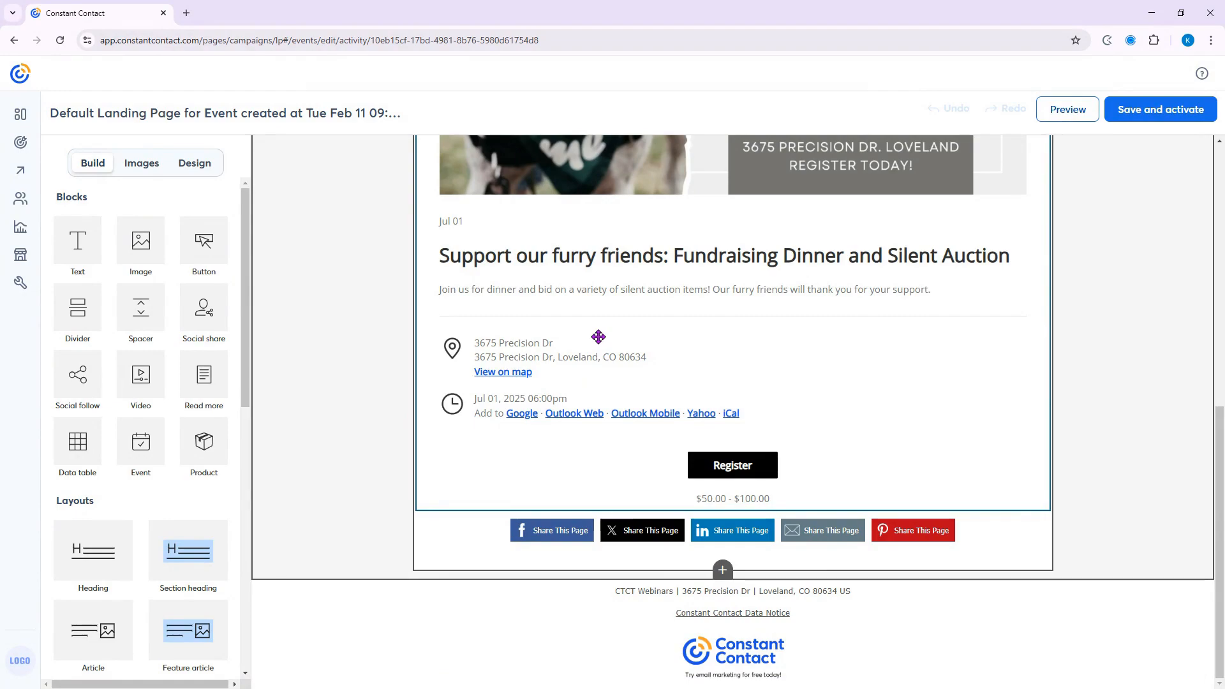
scroll(996, 460, "up", 10)
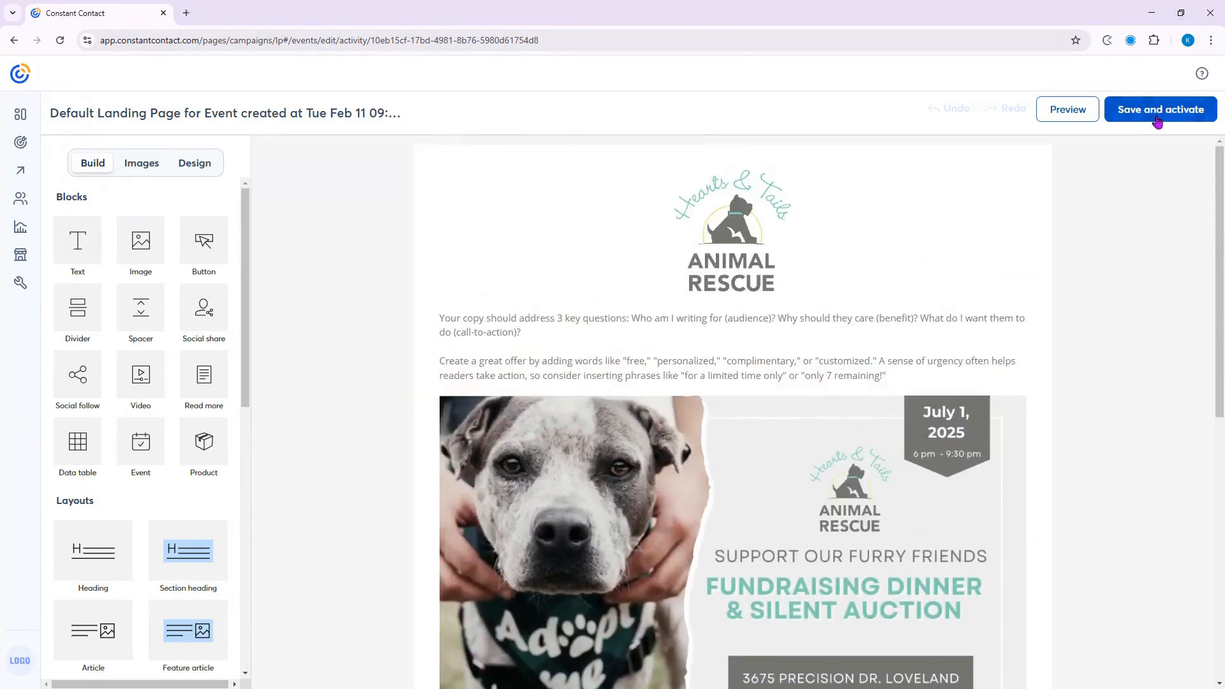
Save and activate the landing page again, and copy its URL from the event details page.
left_click(1157, 115)
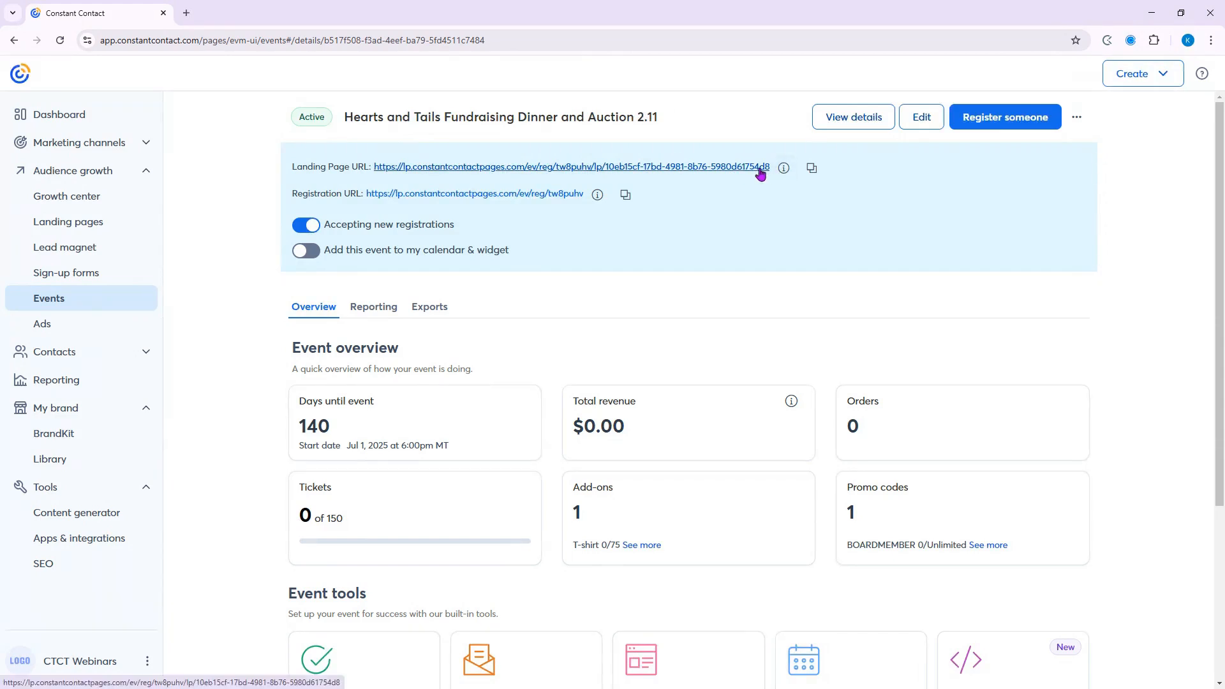
left_click(812, 171)
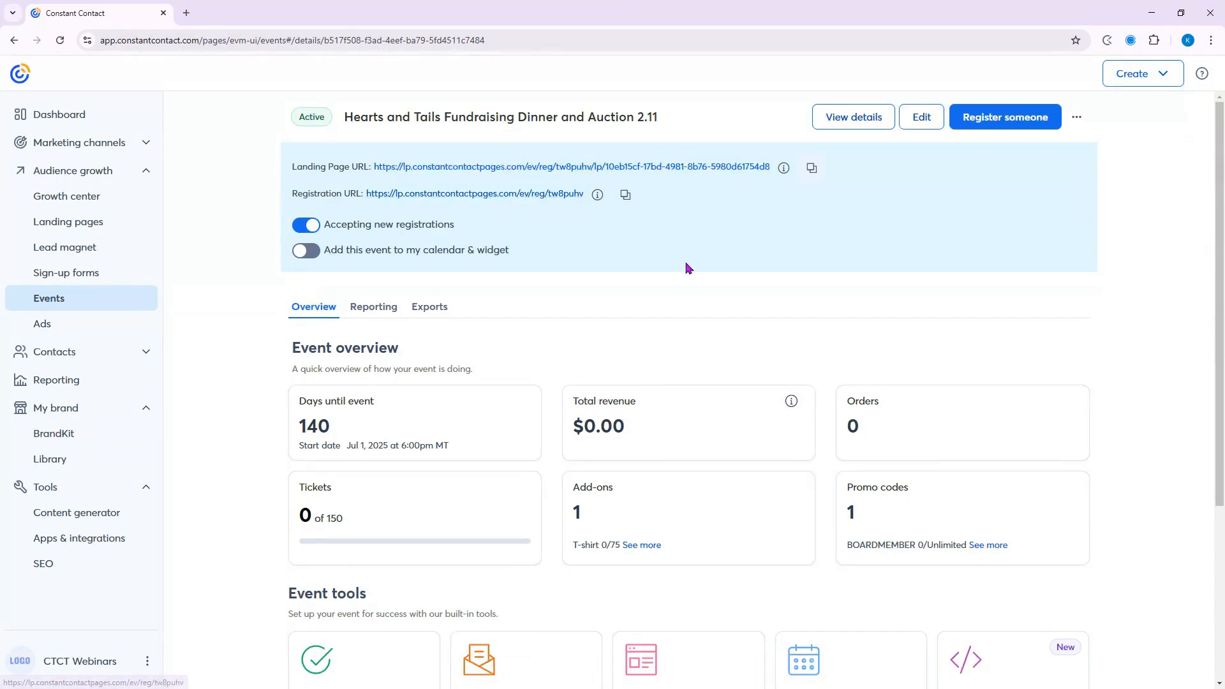
Create an invitation email for the event from the Event Invitation Basic template and review its content down to the footer.
scroll(689, 268, "down", 4)
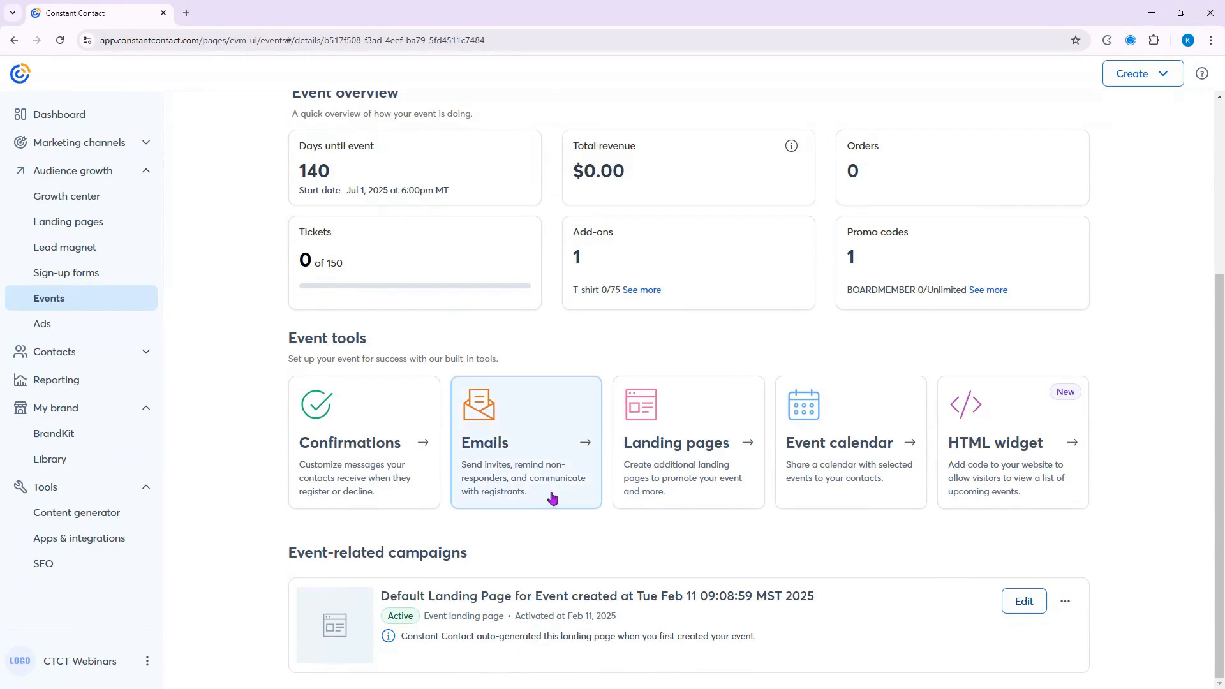
left_click(520, 445)
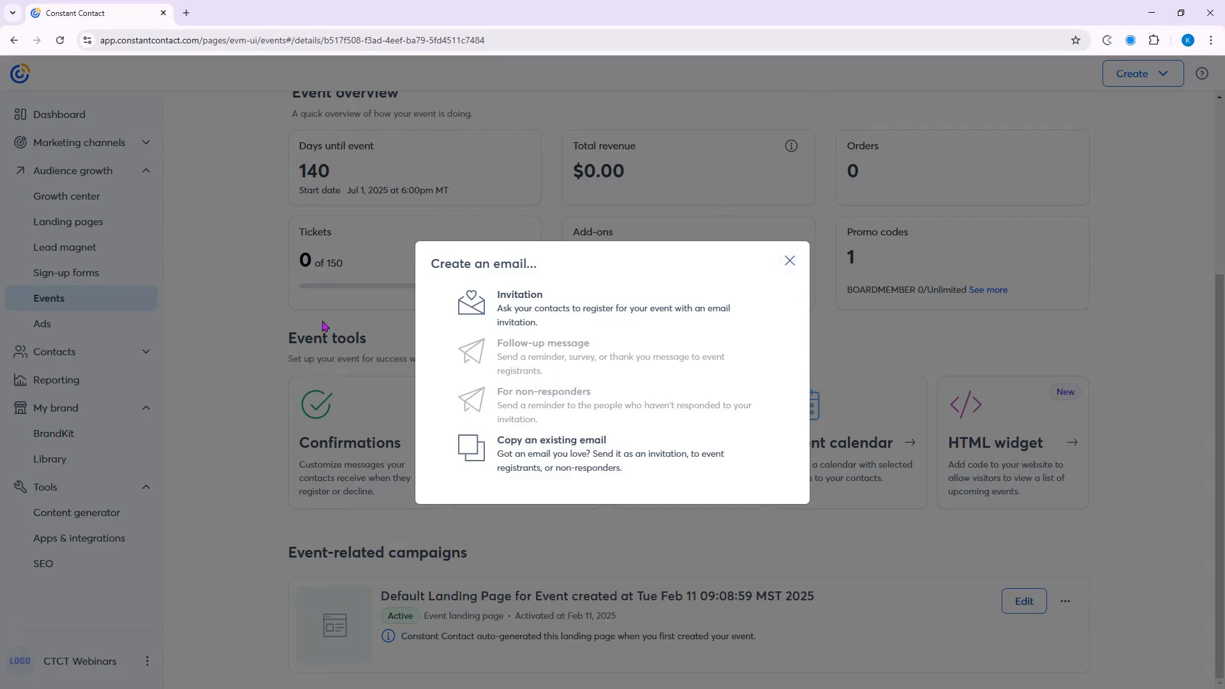
left_click(621, 319)
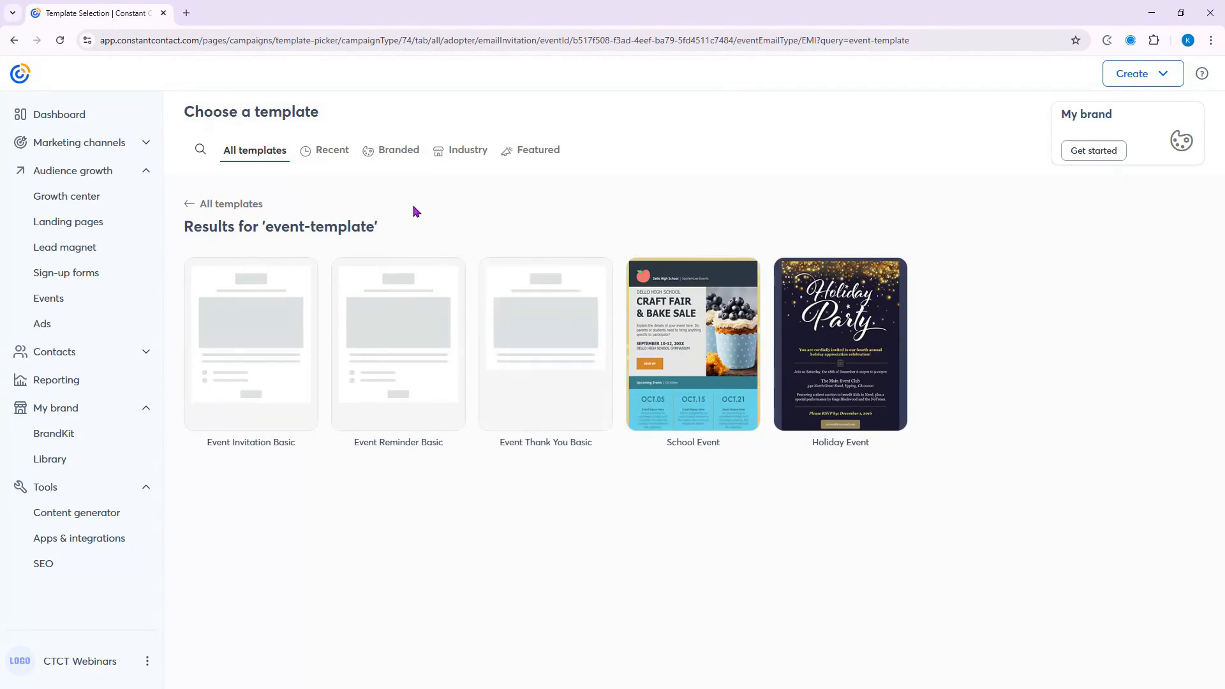
mouse_move(263, 347)
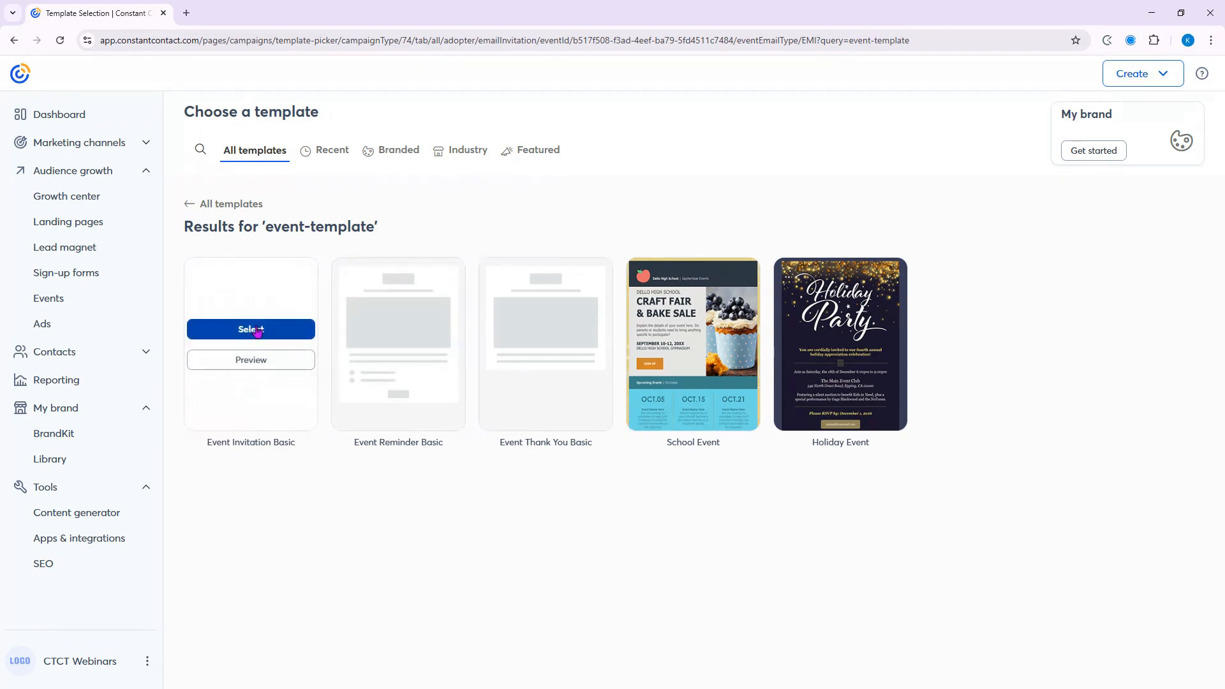
left_click(257, 330)
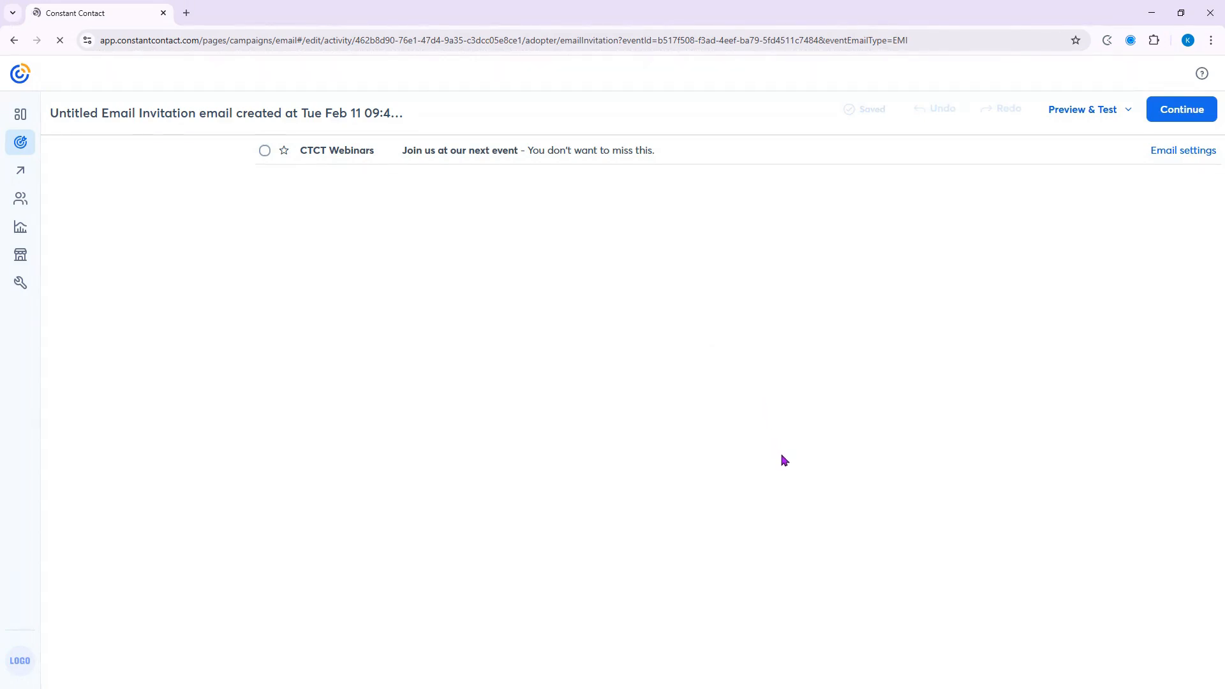
scroll(776, 463, "down", 5)
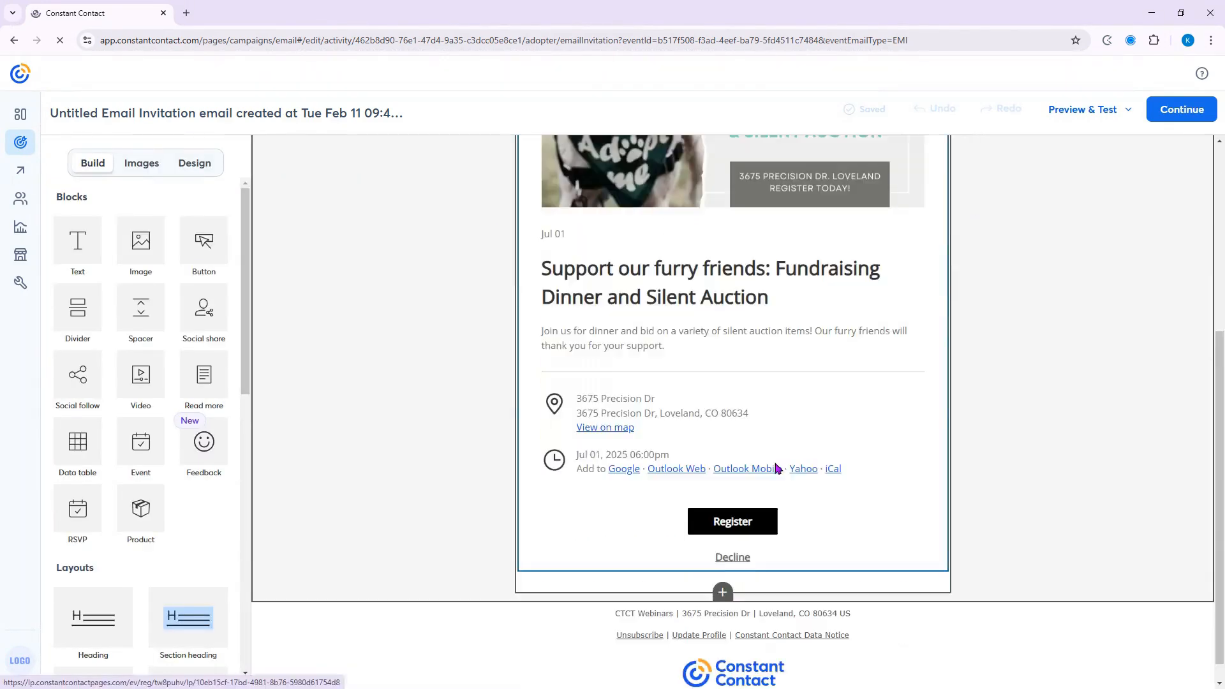
scroll(776, 468, "down", 1)
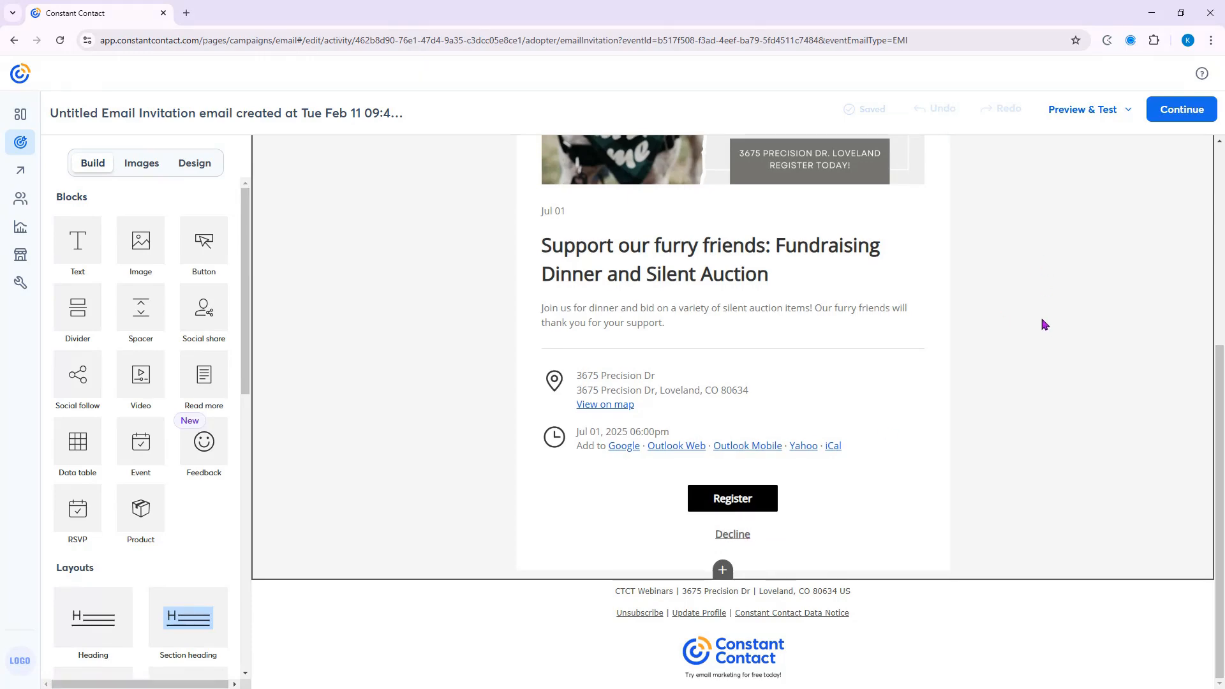
Add a Social share block below the Decline link at the end of the invitation email.
scroll(1045, 329, "up", 2)
scroll(1046, 329, "up", 4)
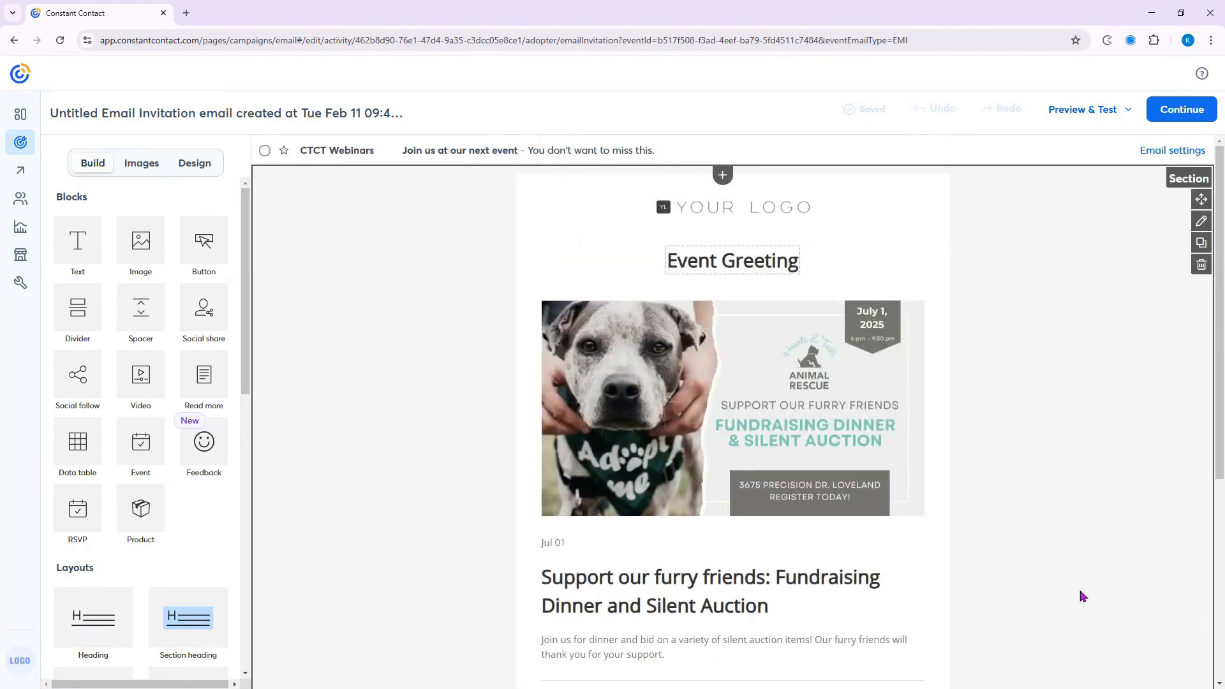
scroll(1075, 591, "down", 1)
scroll(1075, 591, "up", 1)
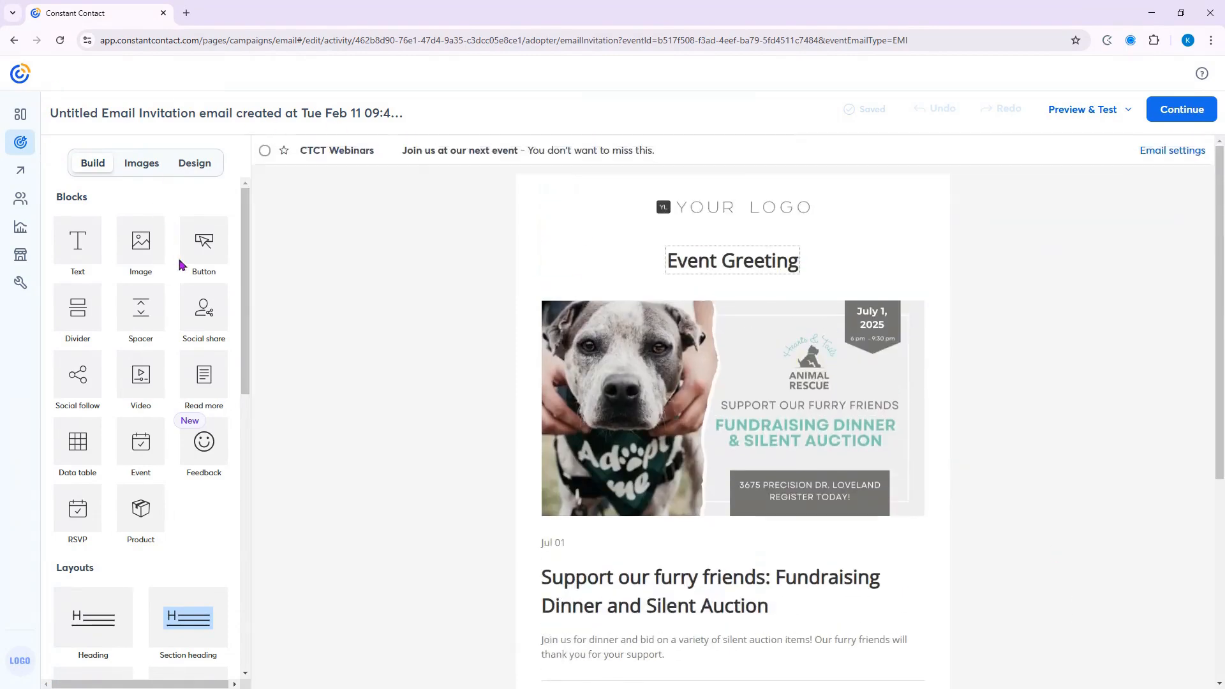
scroll(163, 294, "down", 10)
scroll(163, 294, "up", 4)
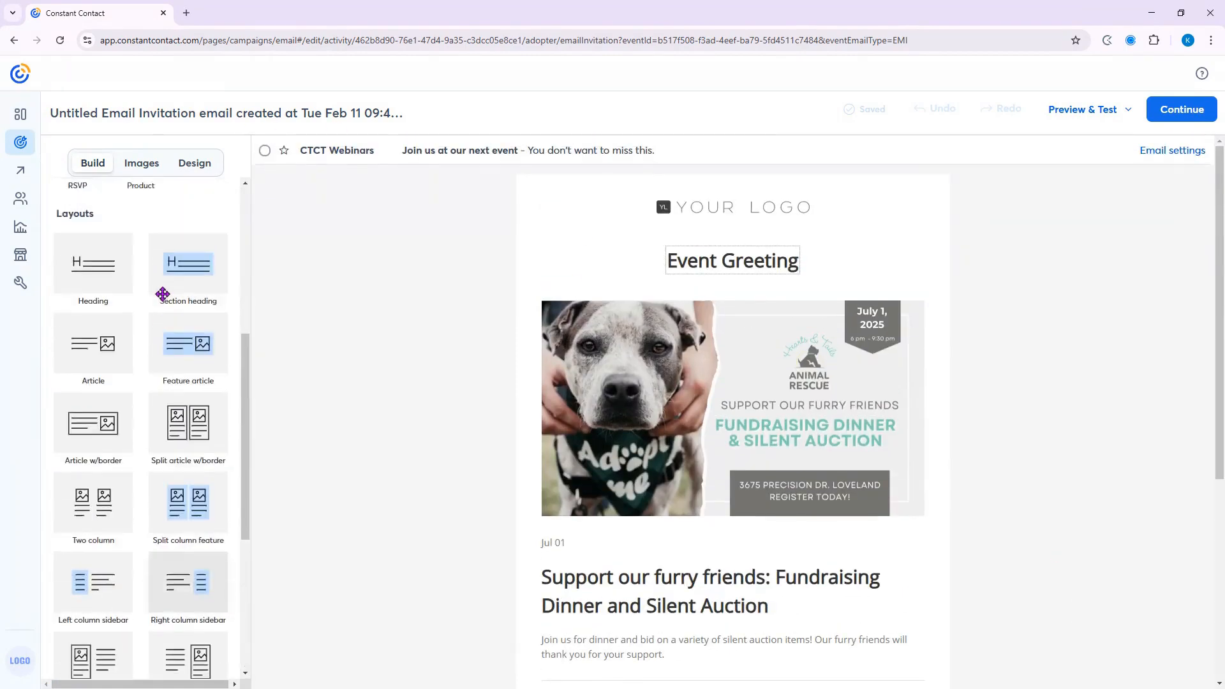
scroll(162, 294, "up", 5)
scroll(763, 334, "down", 4)
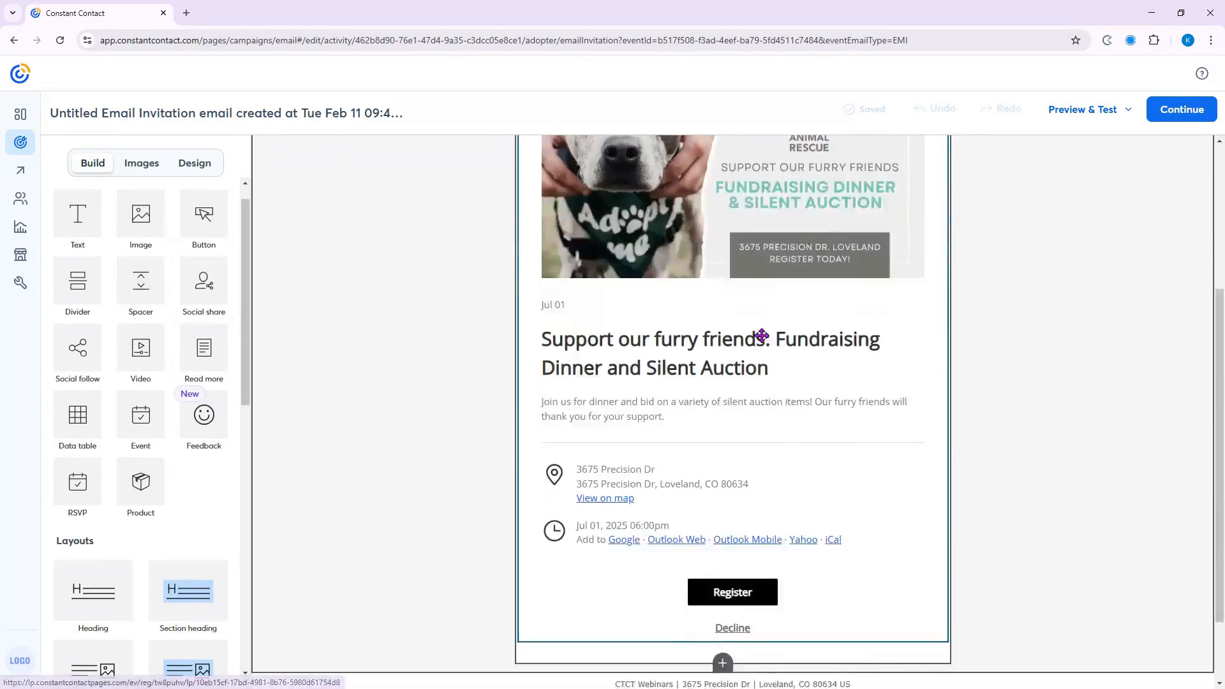
scroll(762, 335, "down", 1)
left_click_drag(205, 281, 666, 554)
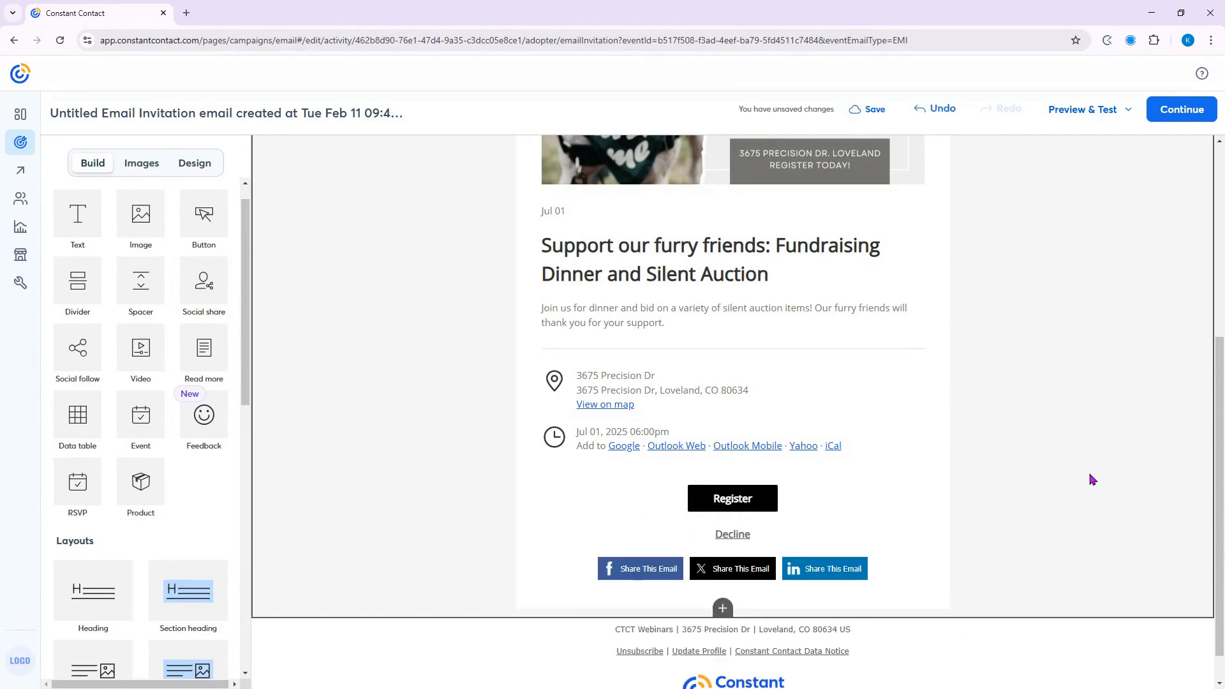
Look through the image library and the design settings for backgrounds and borders, and review the invitation email down to its footer.
scroll(402, 351, "up", 4)
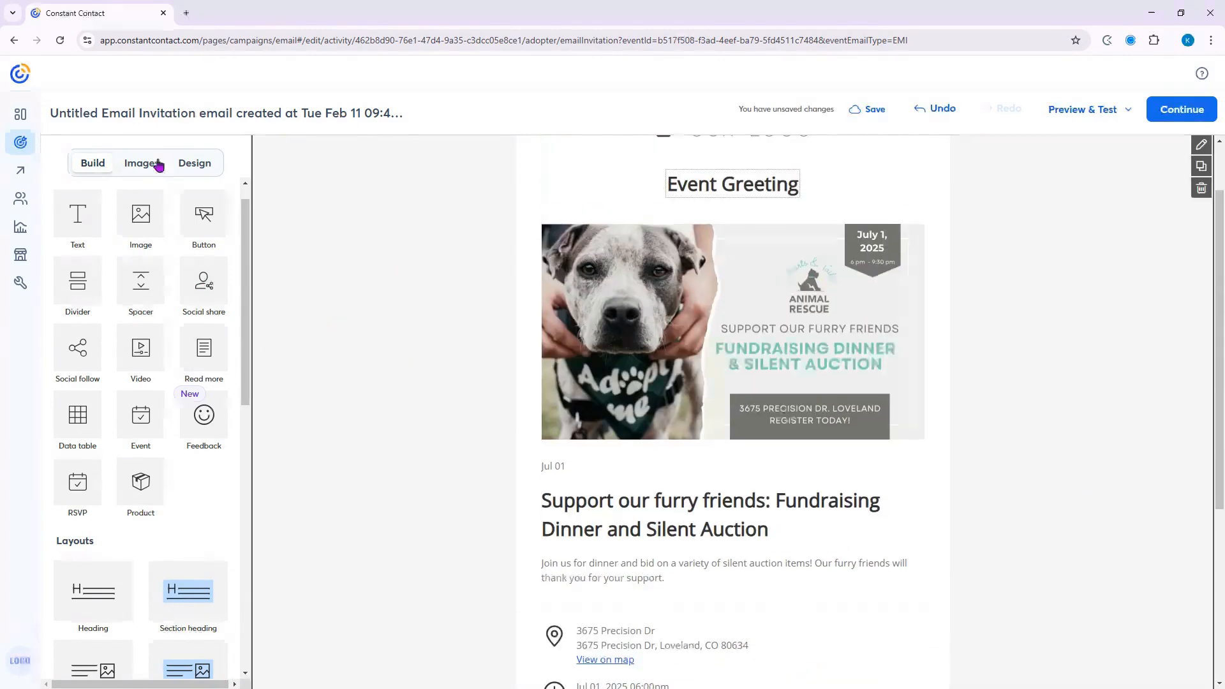
left_click(151, 167)
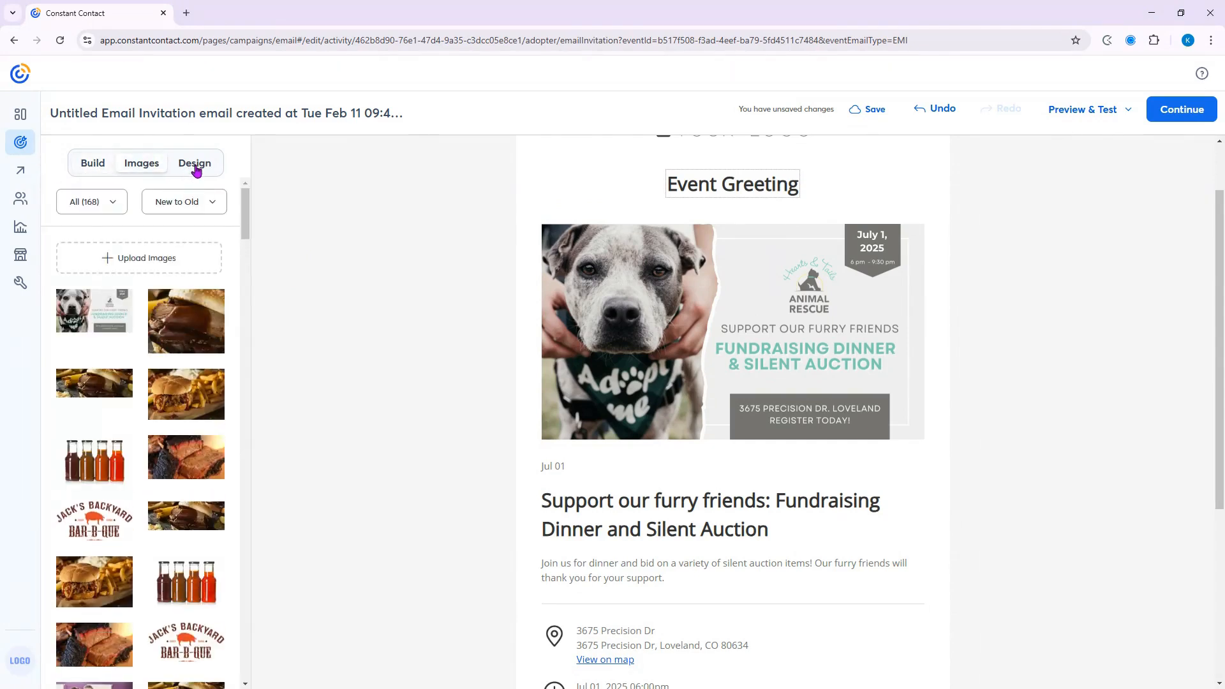
left_click(195, 167)
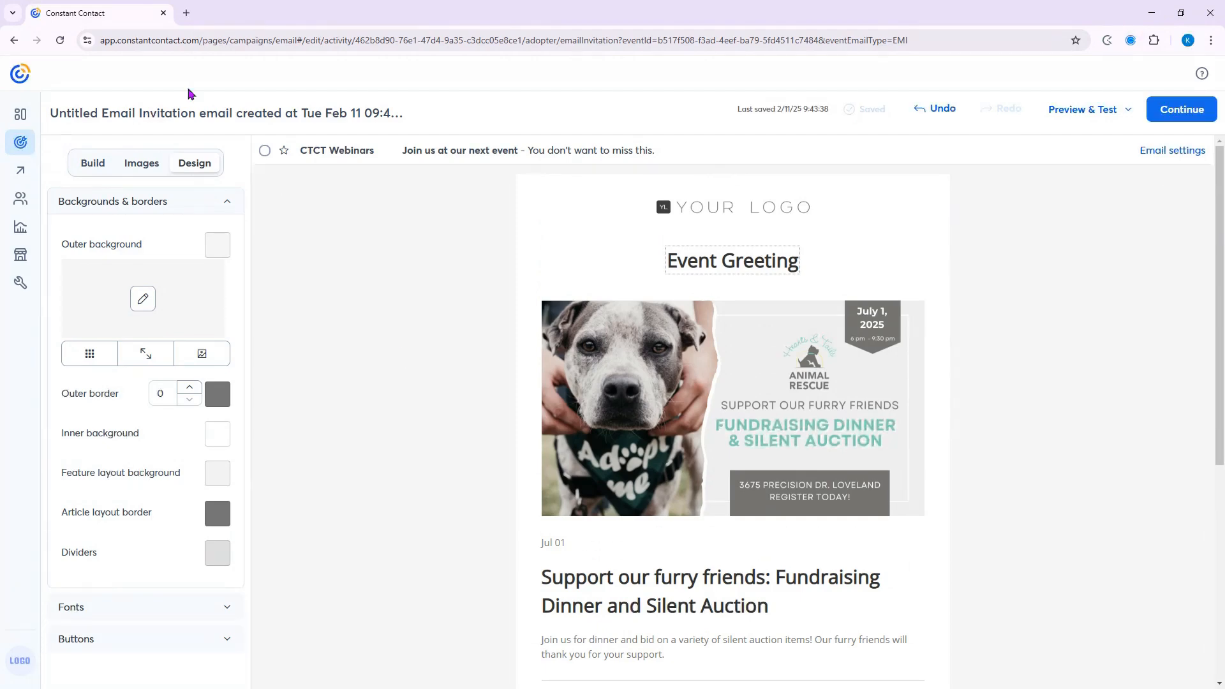
left_click(101, 165)
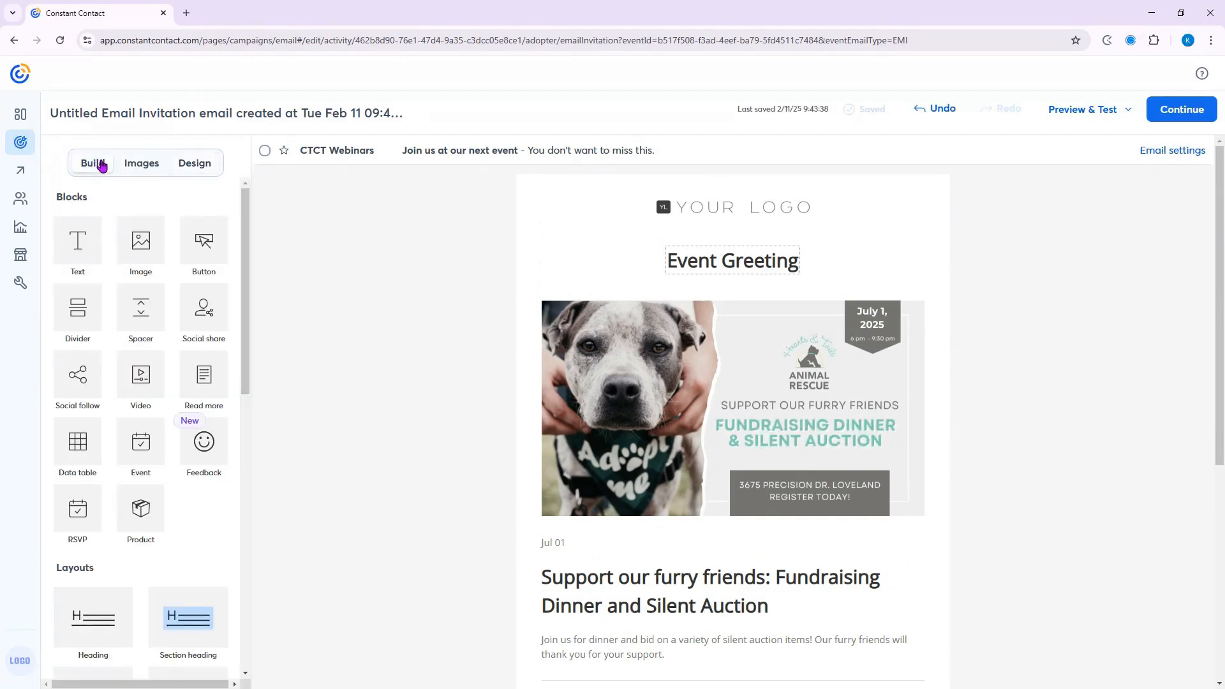
scroll(999, 257, "down", 2)
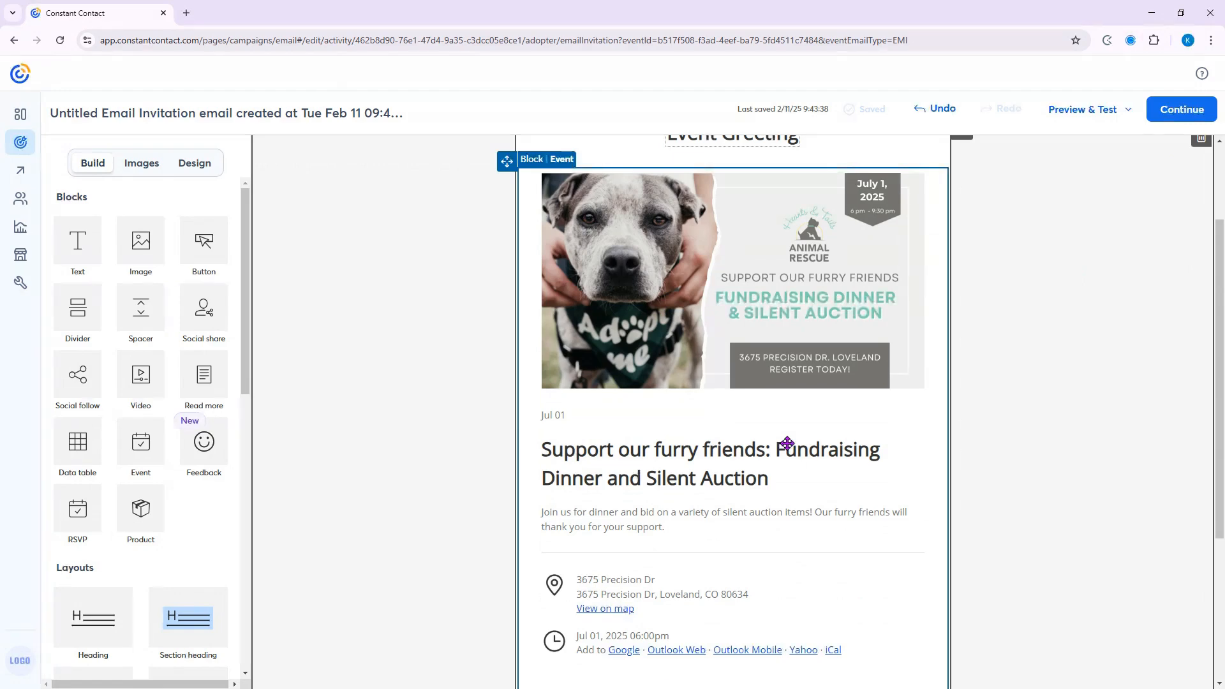
scroll(970, 413, "down", 4)
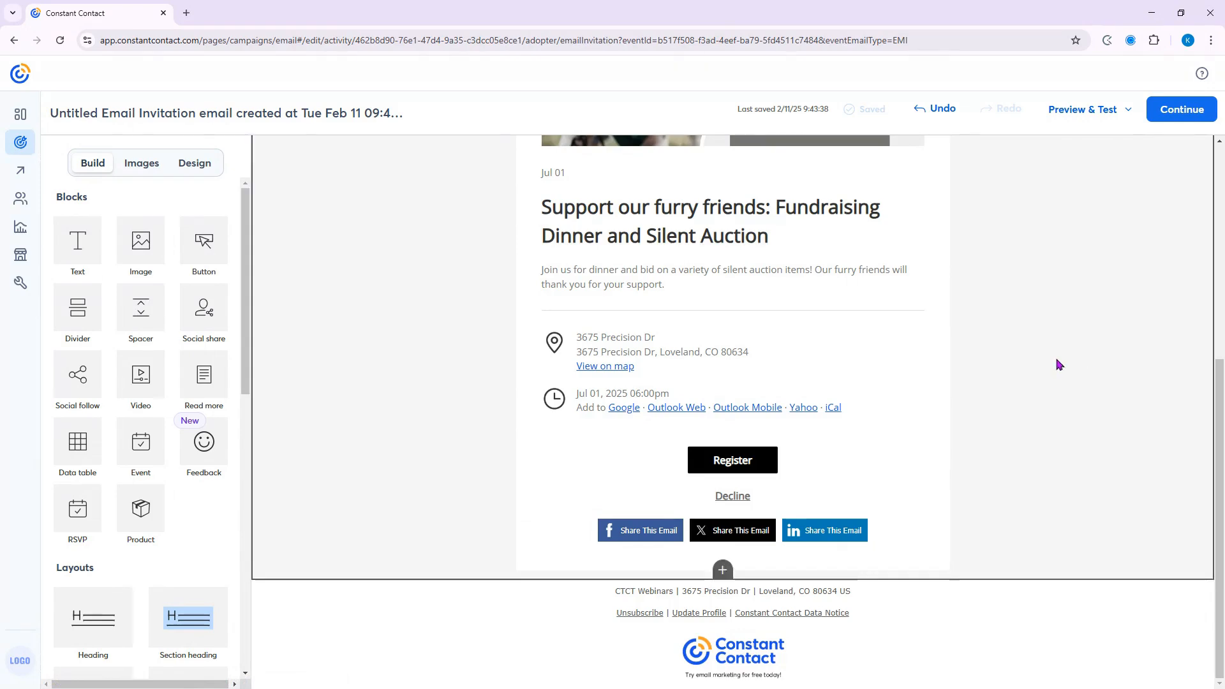
scroll(1072, 351, "up", 5)
Continue to the email's sending options and select the Event registrants list as the recipients.
left_click(1184, 114)
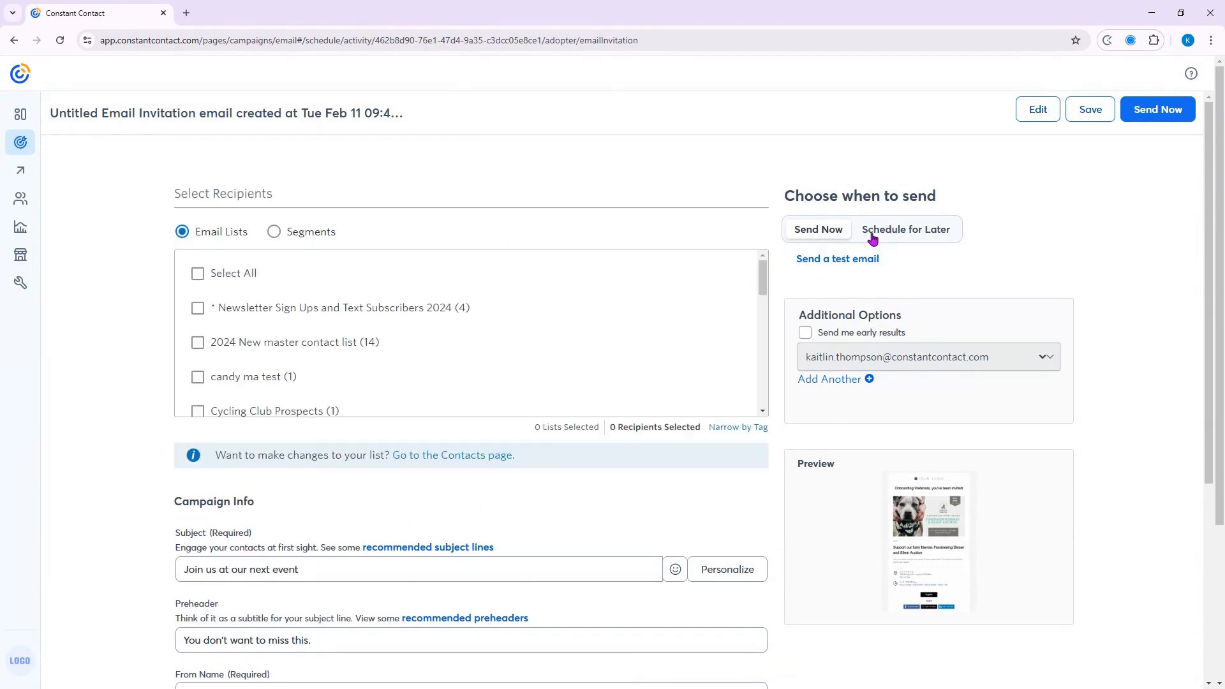
scroll(322, 309, "down", 3)
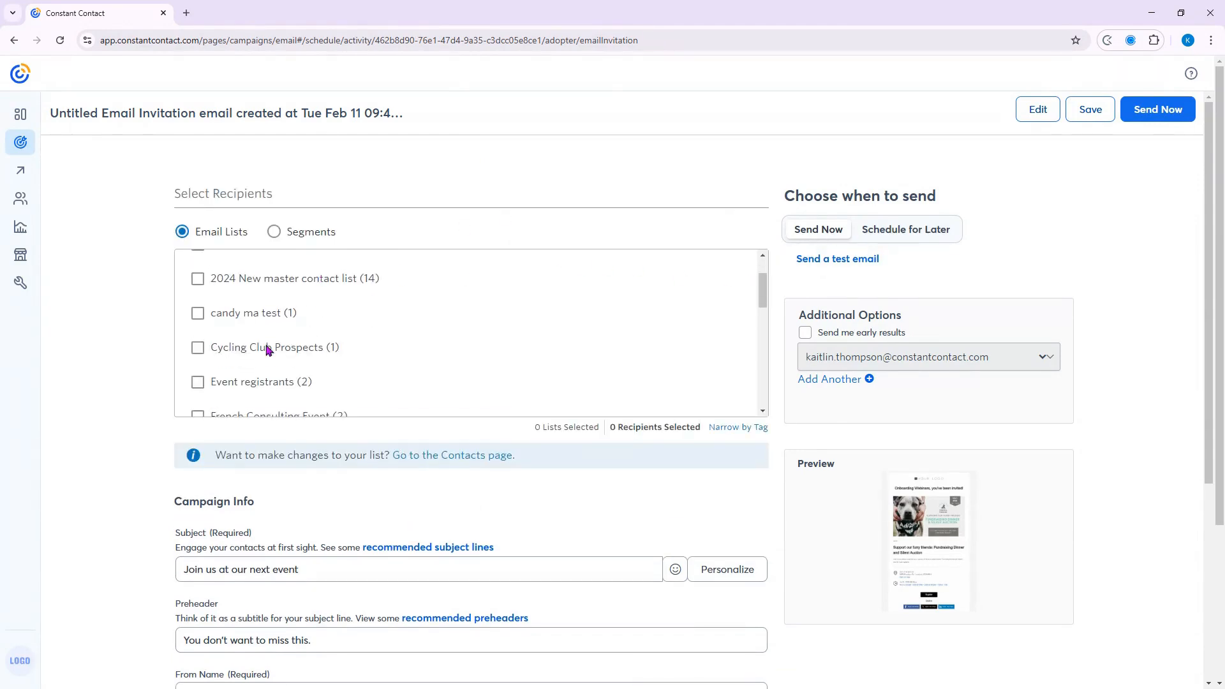
left_click(199, 382)
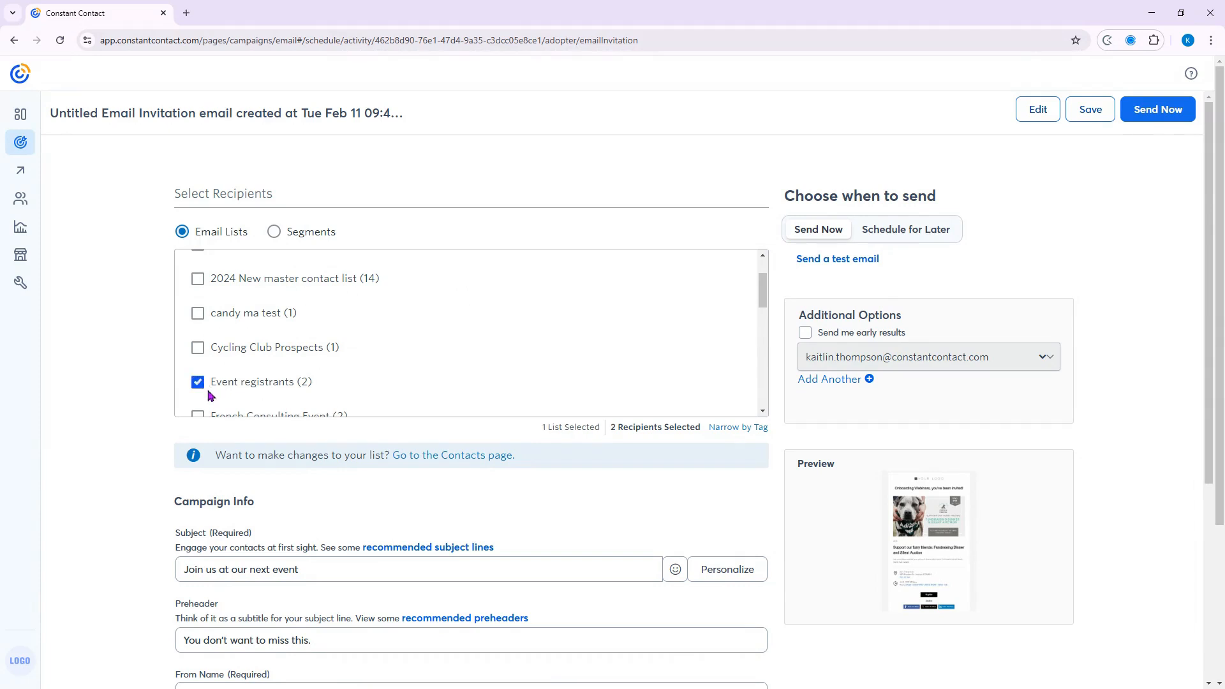
Schedule the invitation email for a later send on 03/31/2025.
left_click(911, 237)
left_click(829, 311)
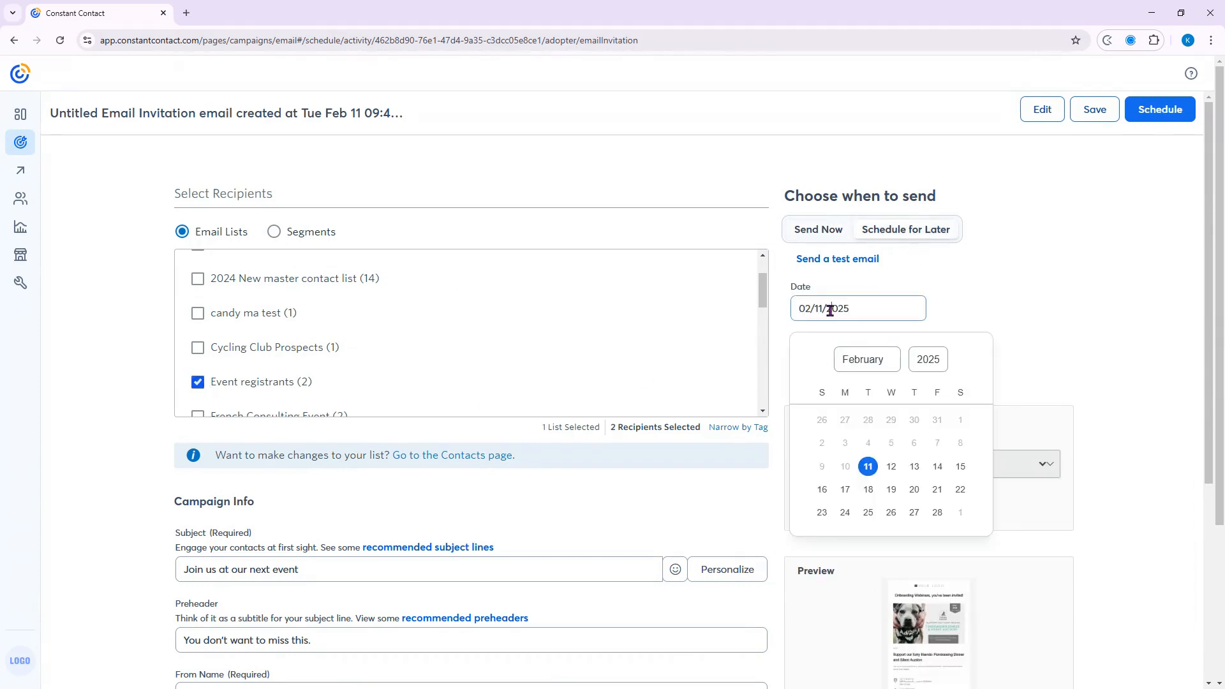
left_click(868, 361)
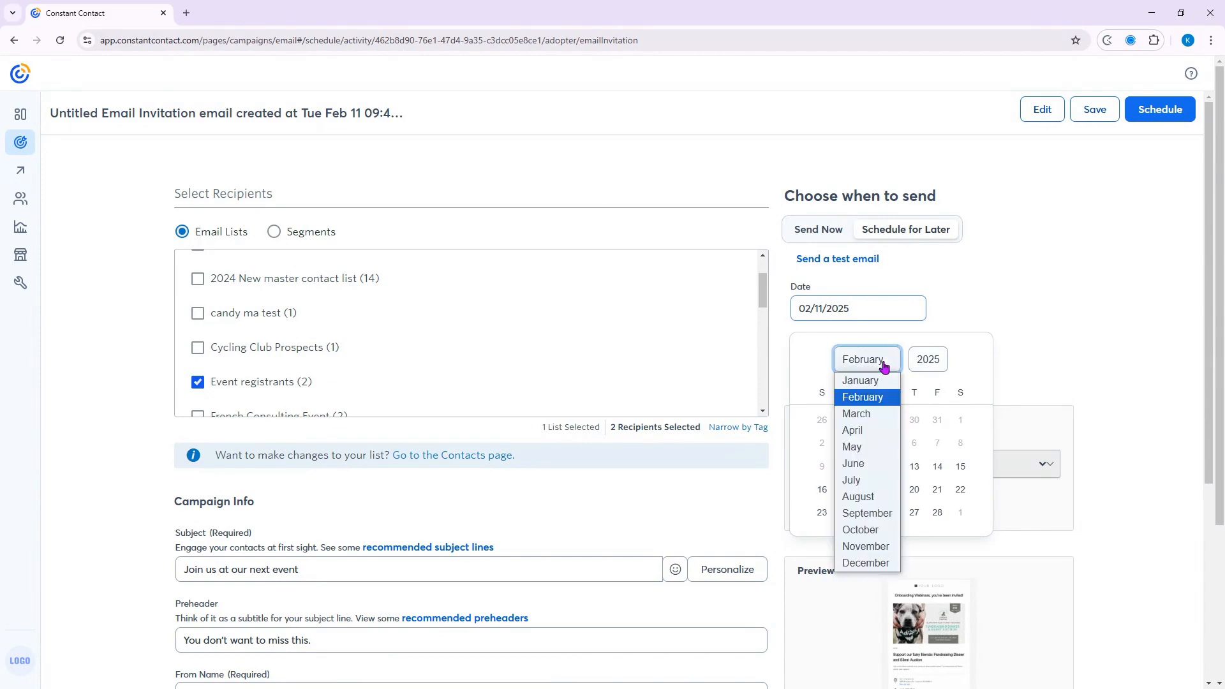
left_click(878, 431)
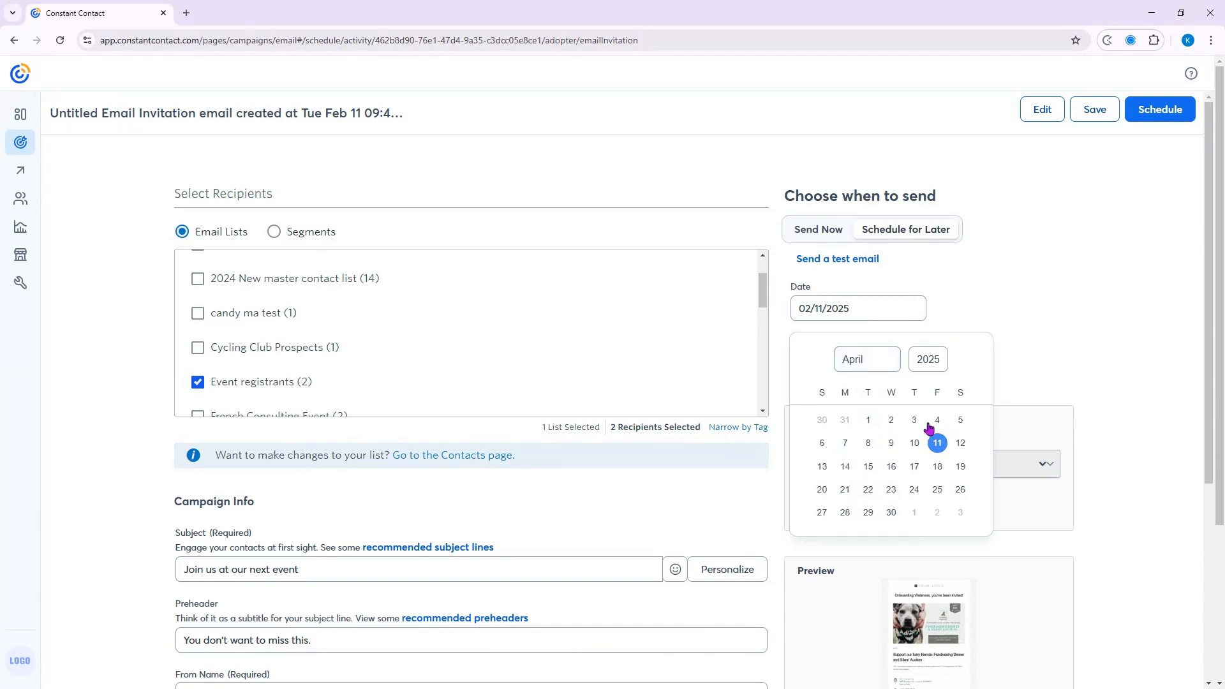
left_click(843, 422)
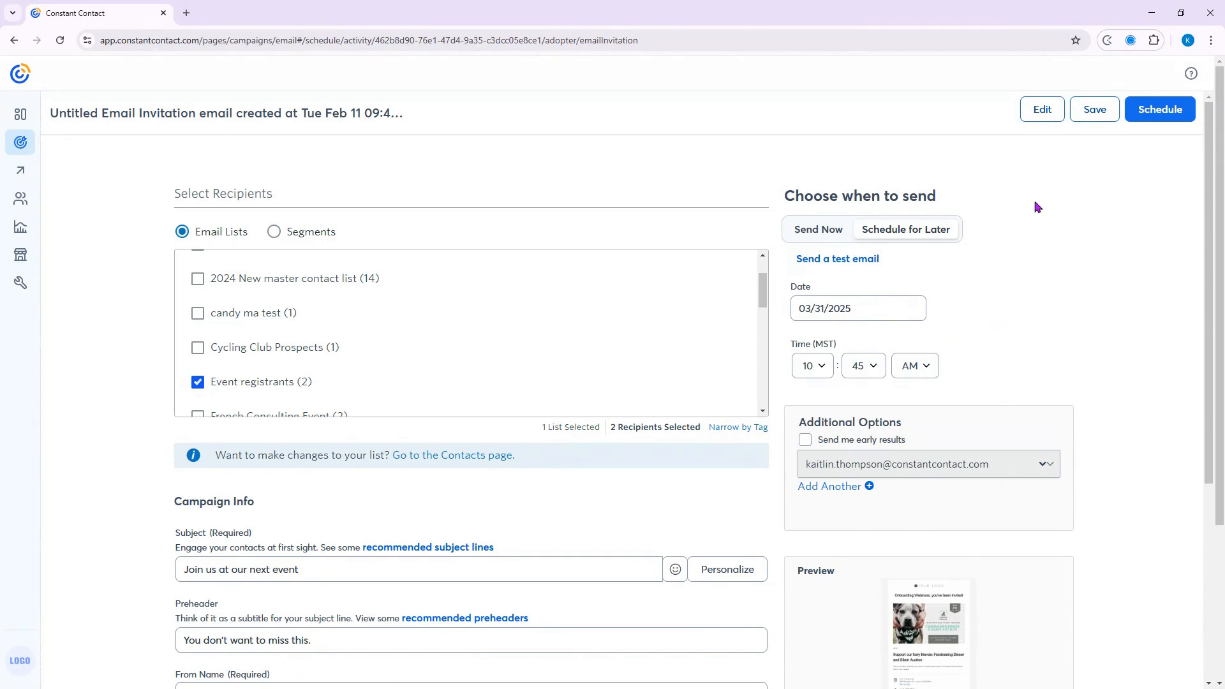
left_click(1159, 114)
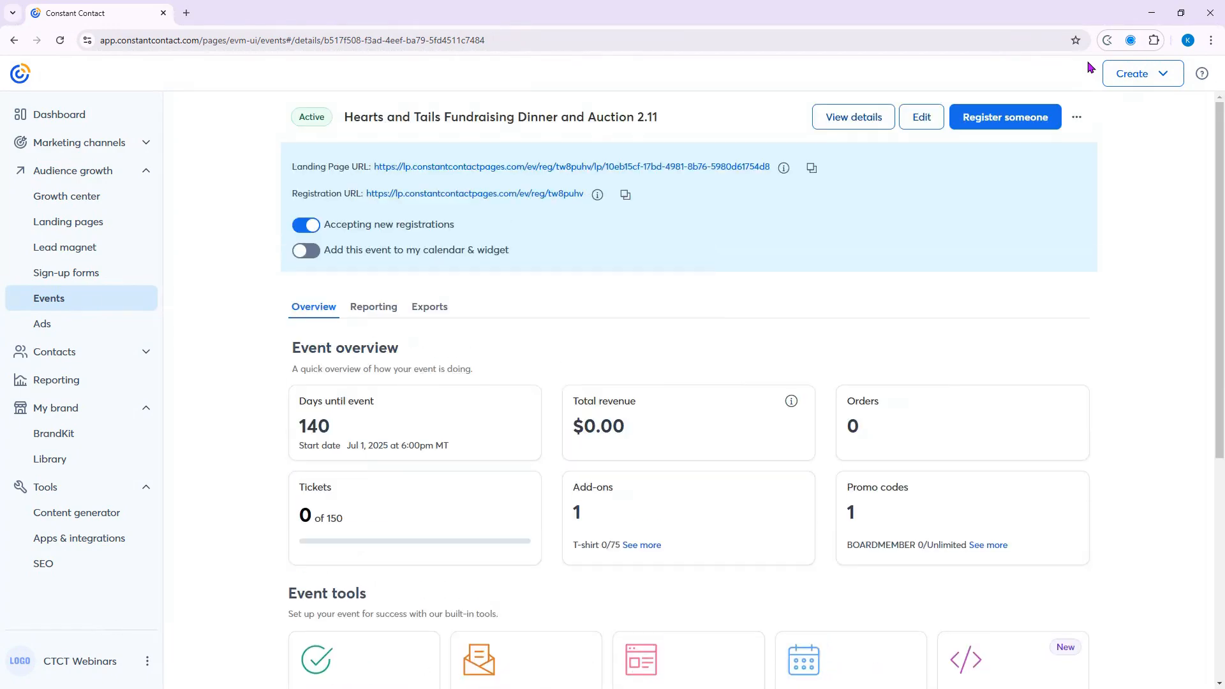
Check the scheduled invitation under the event-related campaigns, and add the event to the calendar and widget.
scroll(843, 332, "down", 5)
scroll(843, 331, "down", 1)
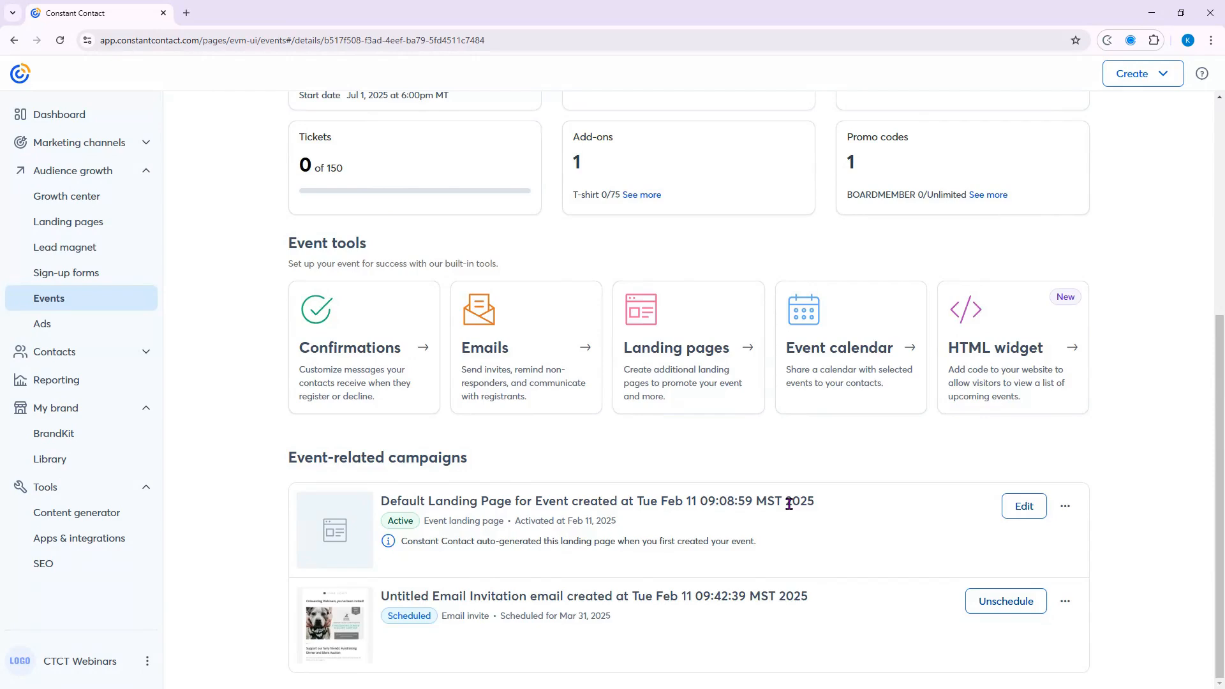
scroll(789, 504, "up", 5)
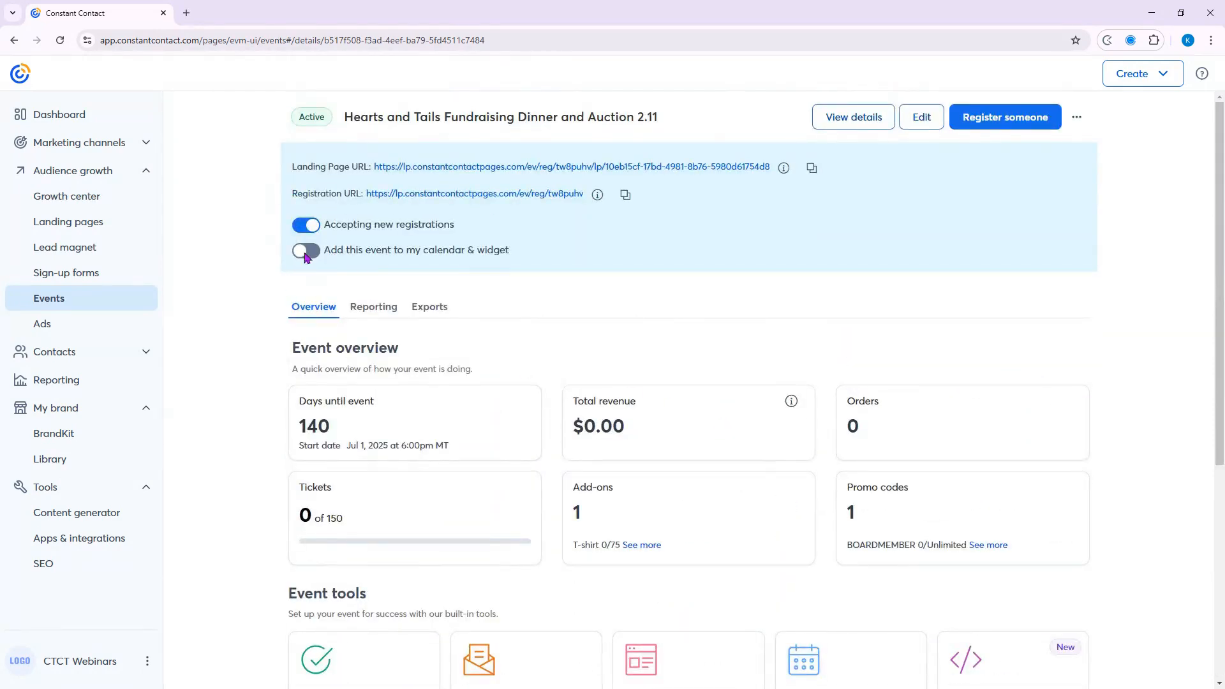
left_click(306, 251)
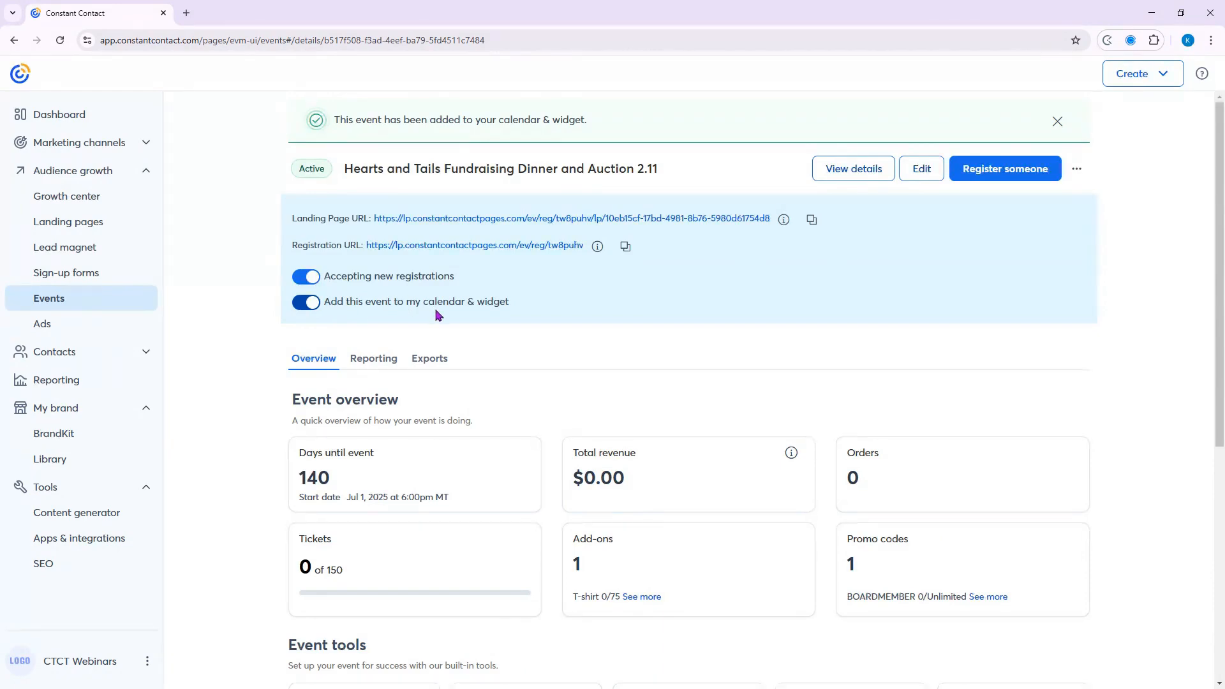
Preview the event calendar, view the fundraising dinner's entry on July 1, 2025, and close the calendar settings.
scroll(638, 333, "down", 5)
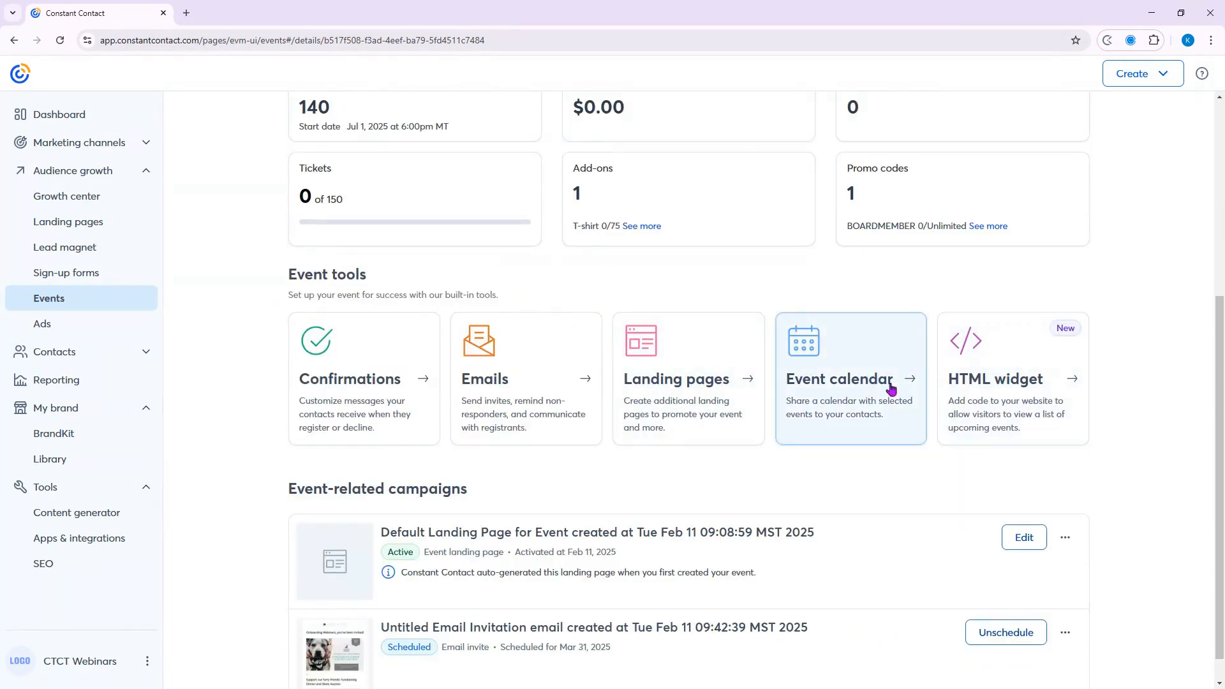
left_click(868, 391)
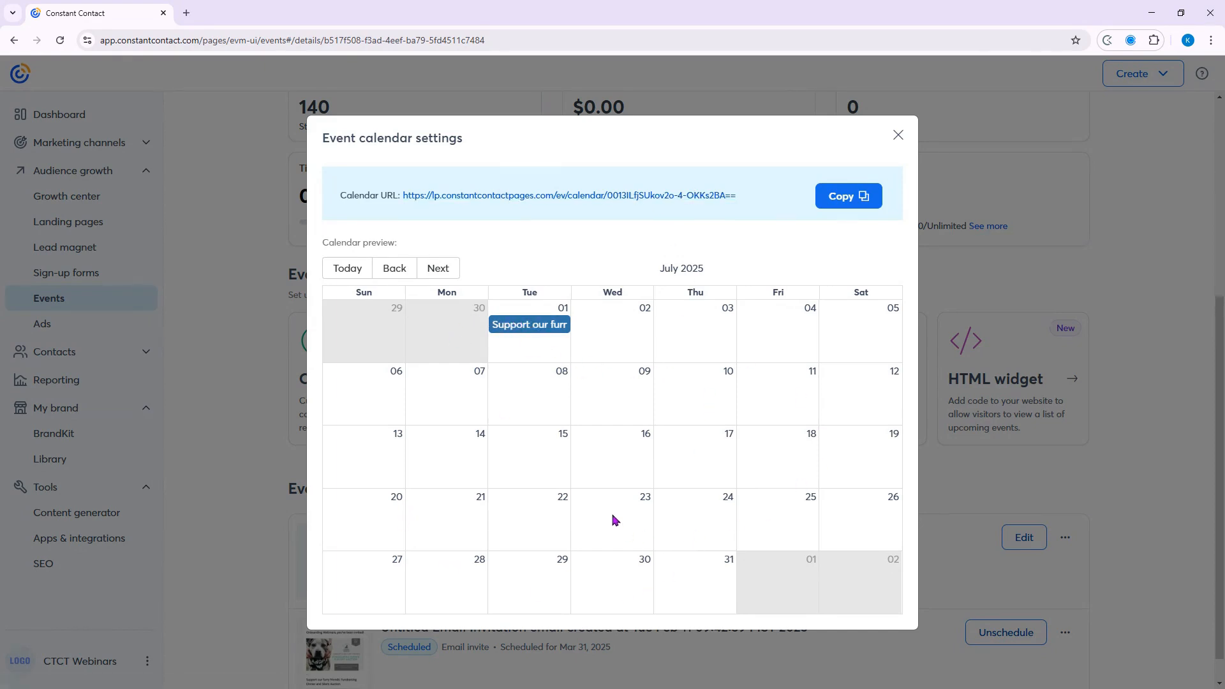
left_click(528, 328)
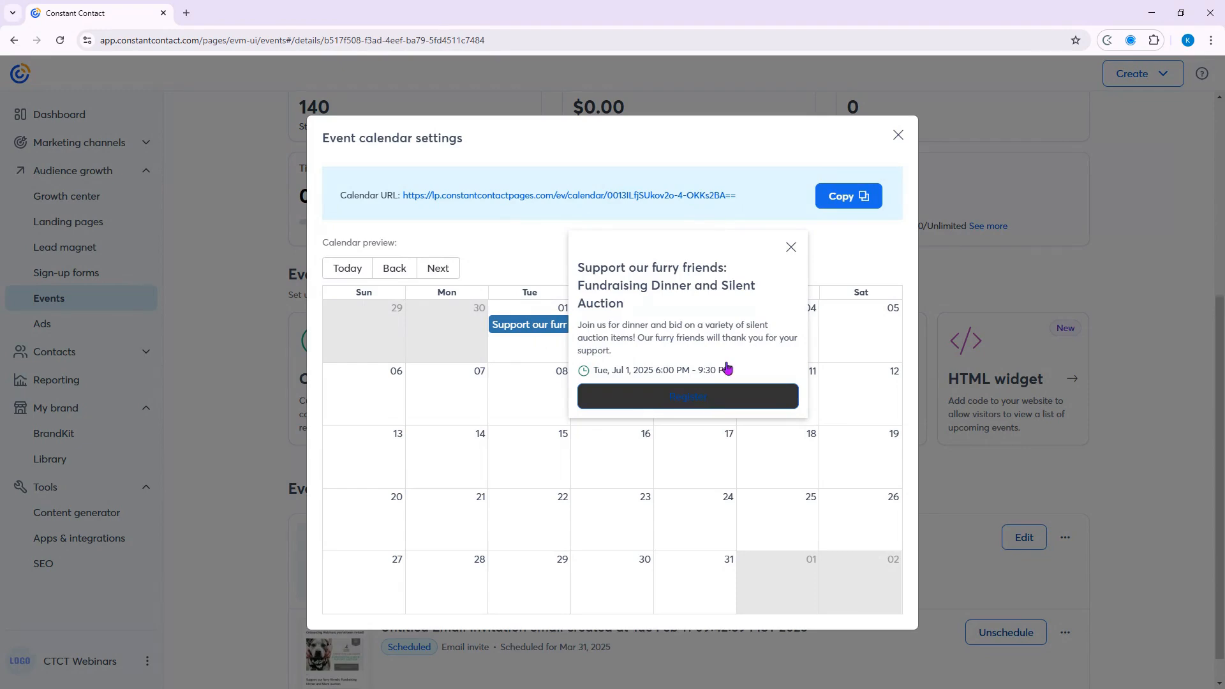
left_click(899, 135)
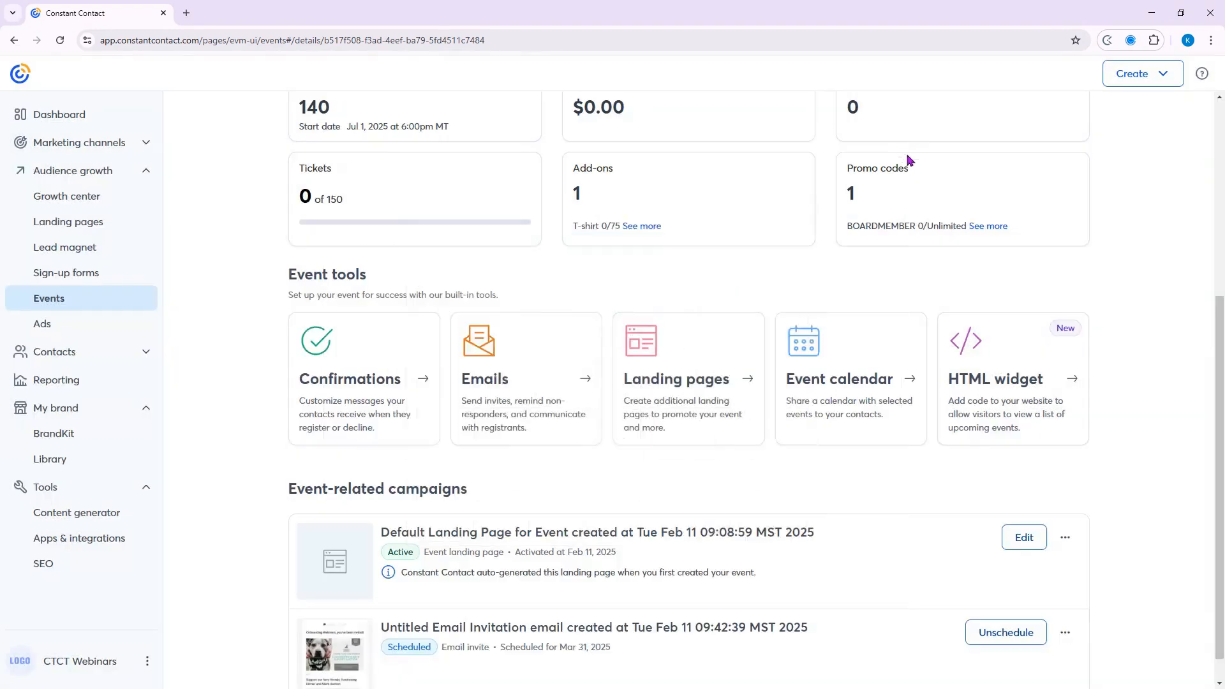
Review the HTML widget's customization options and upcoming events preview, close them, and look over the event details page.
left_click(1028, 390)
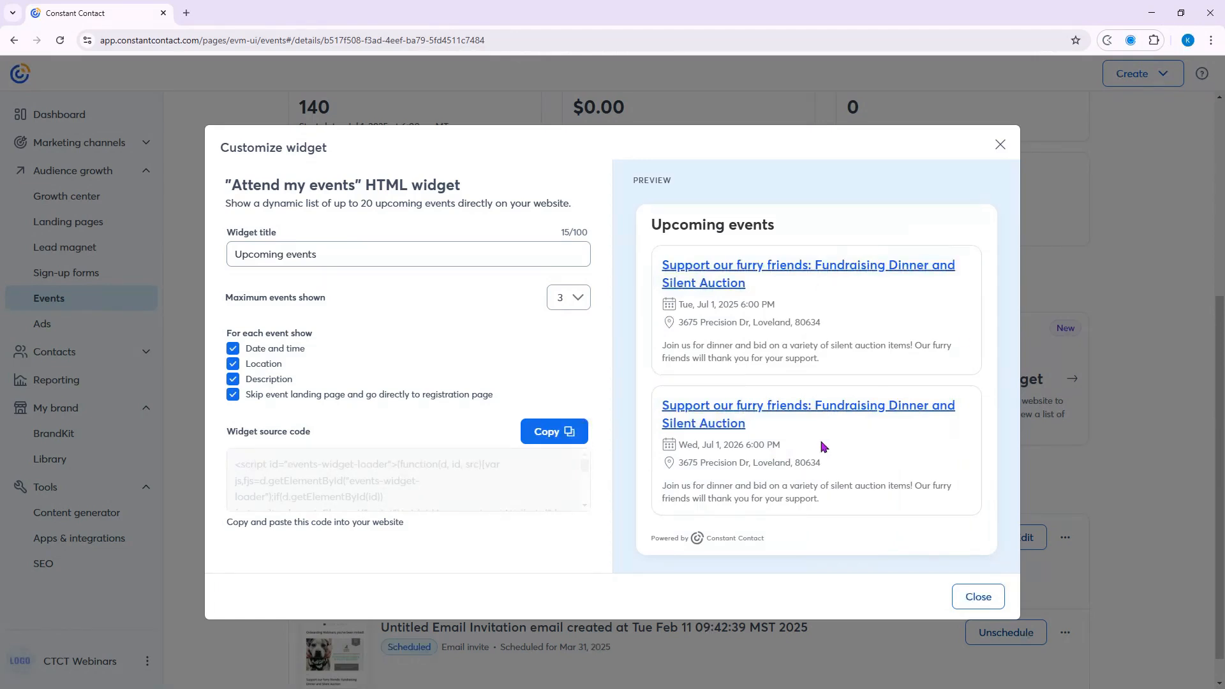
left_click(1000, 145)
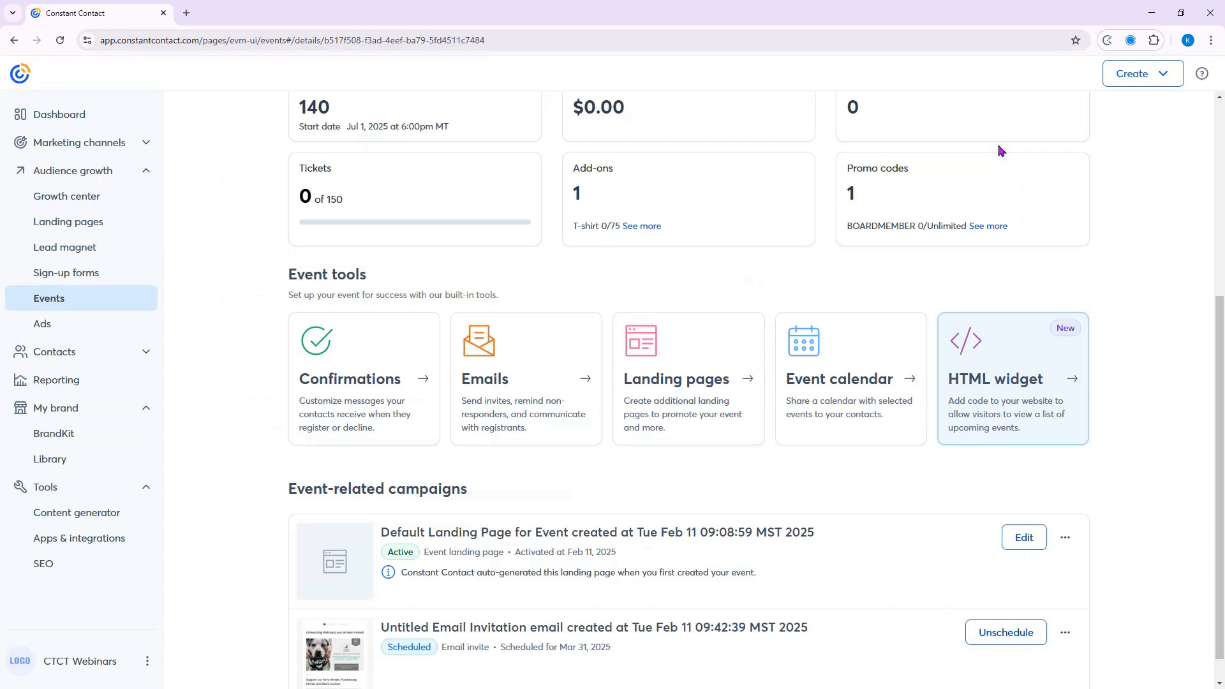
scroll(957, 470, "up", 5)
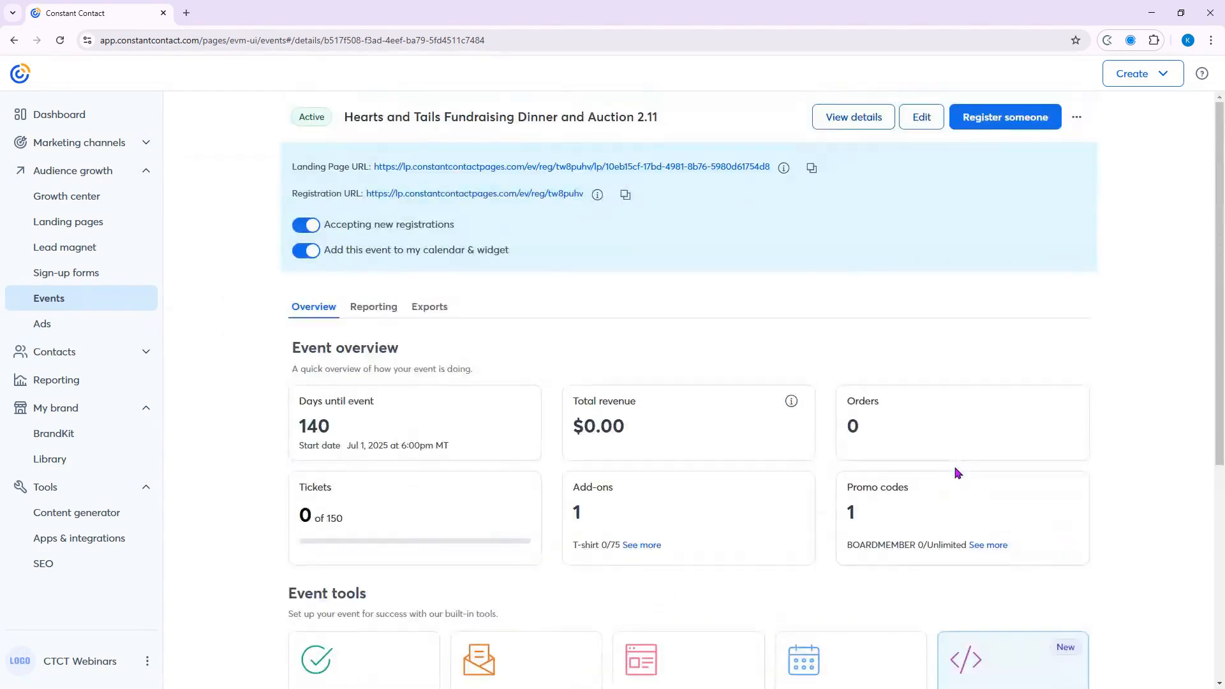
scroll(957, 498, "down", 5)
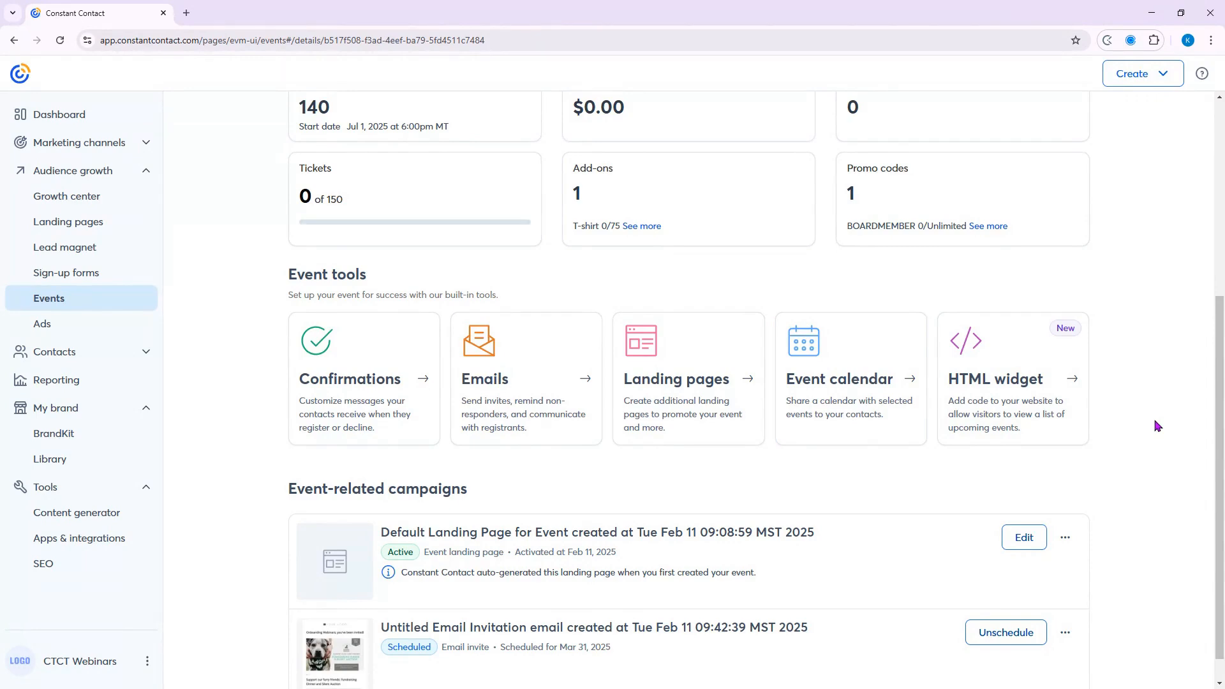
Expand the marketing channels list, look over the event overview, and open the event's live landing page from its URL.
left_click(143, 149)
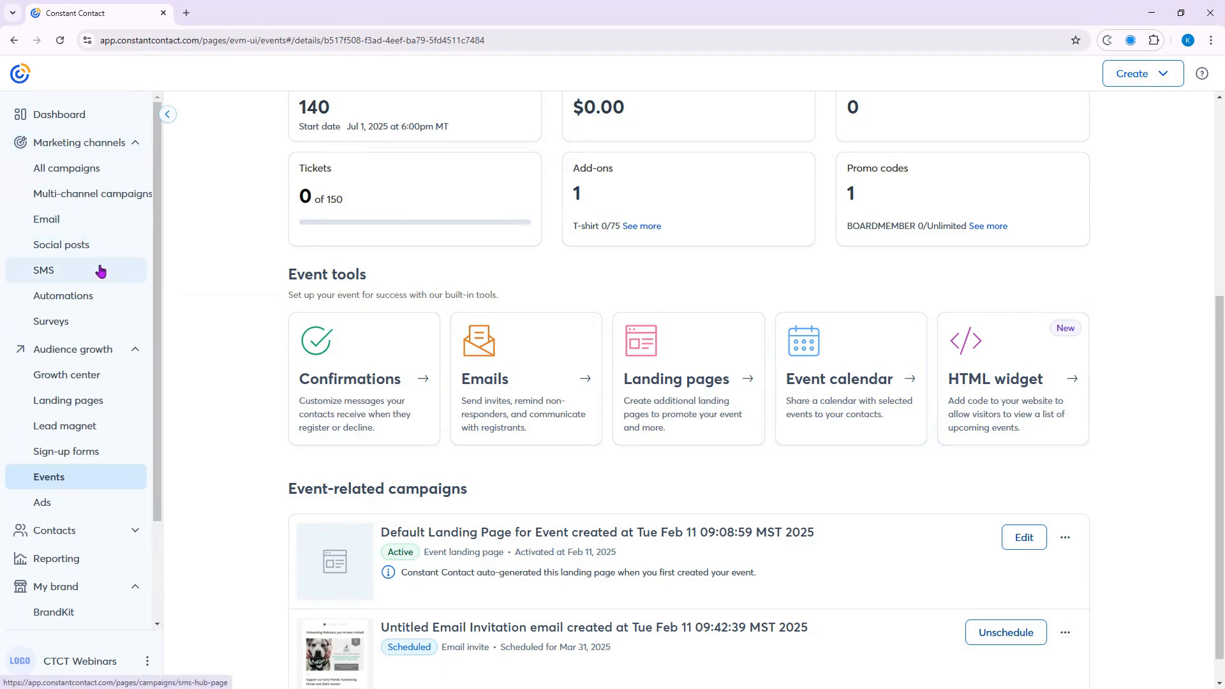
scroll(418, 342, "up", 5)
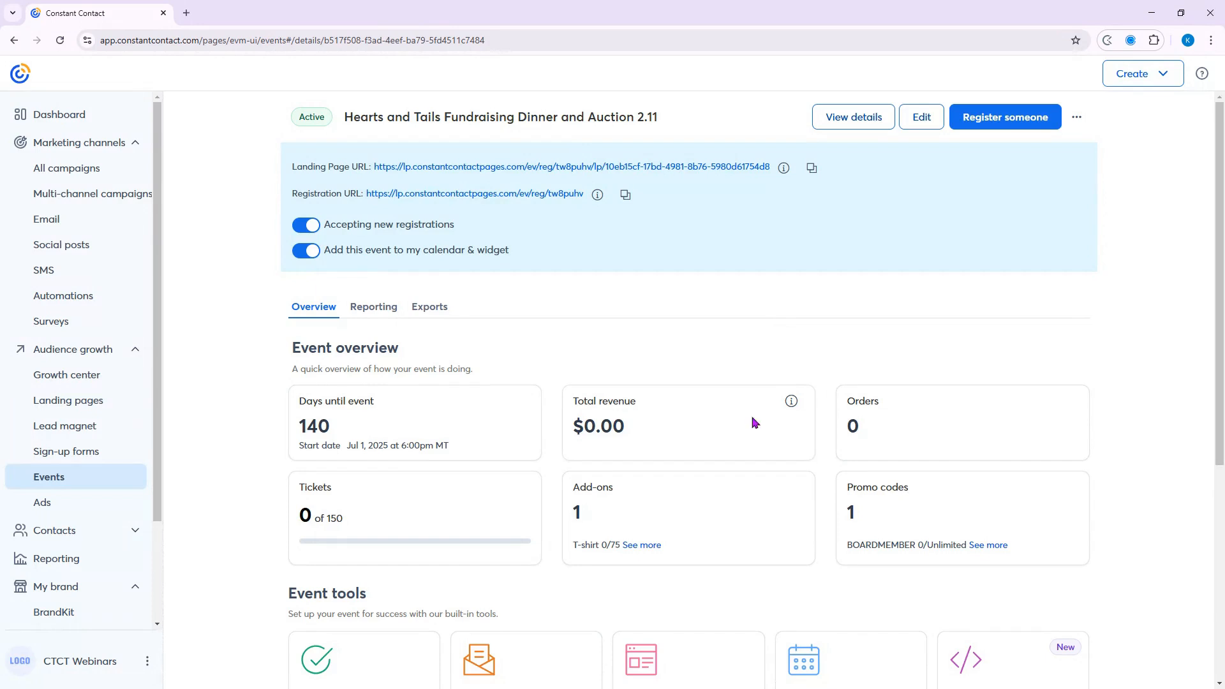
scroll(753, 423, "down", 2)
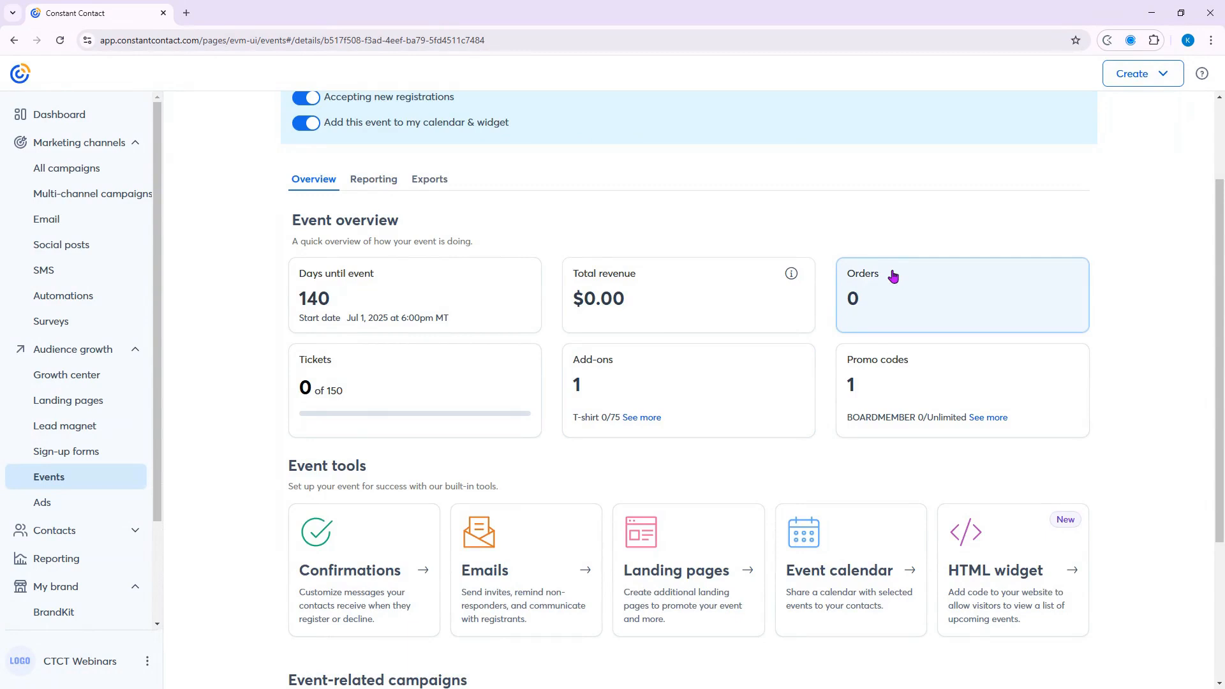
scroll(902, 317, "up", 2)
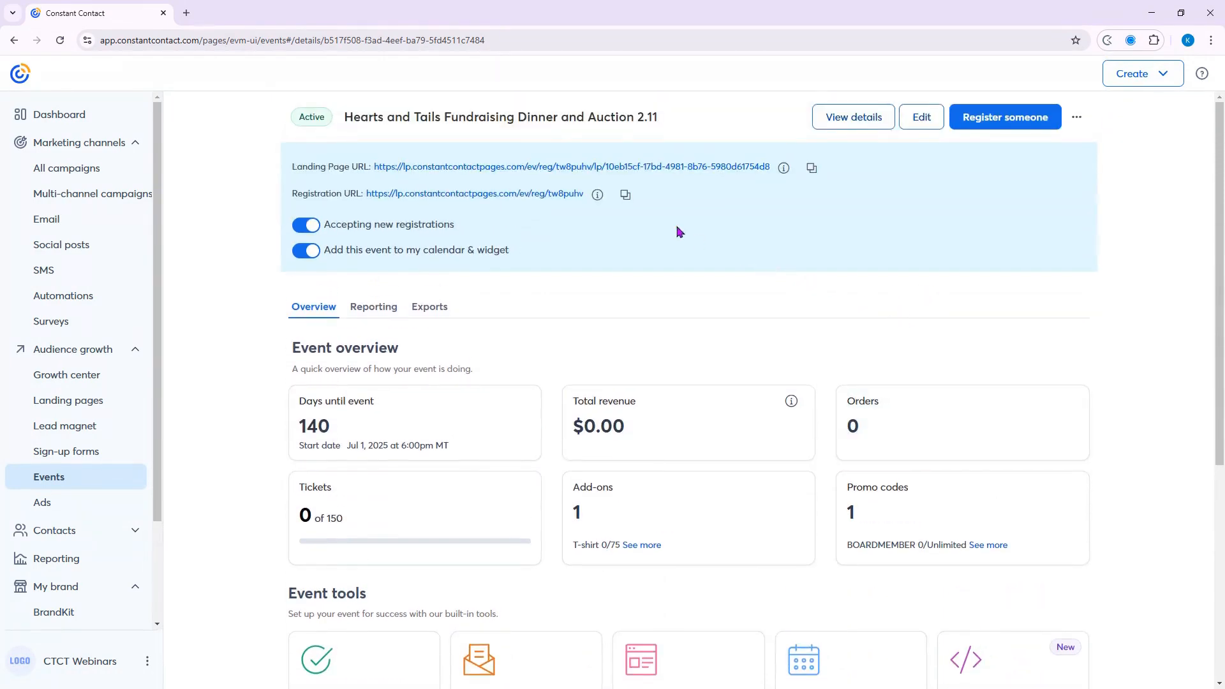
left_click(657, 167)
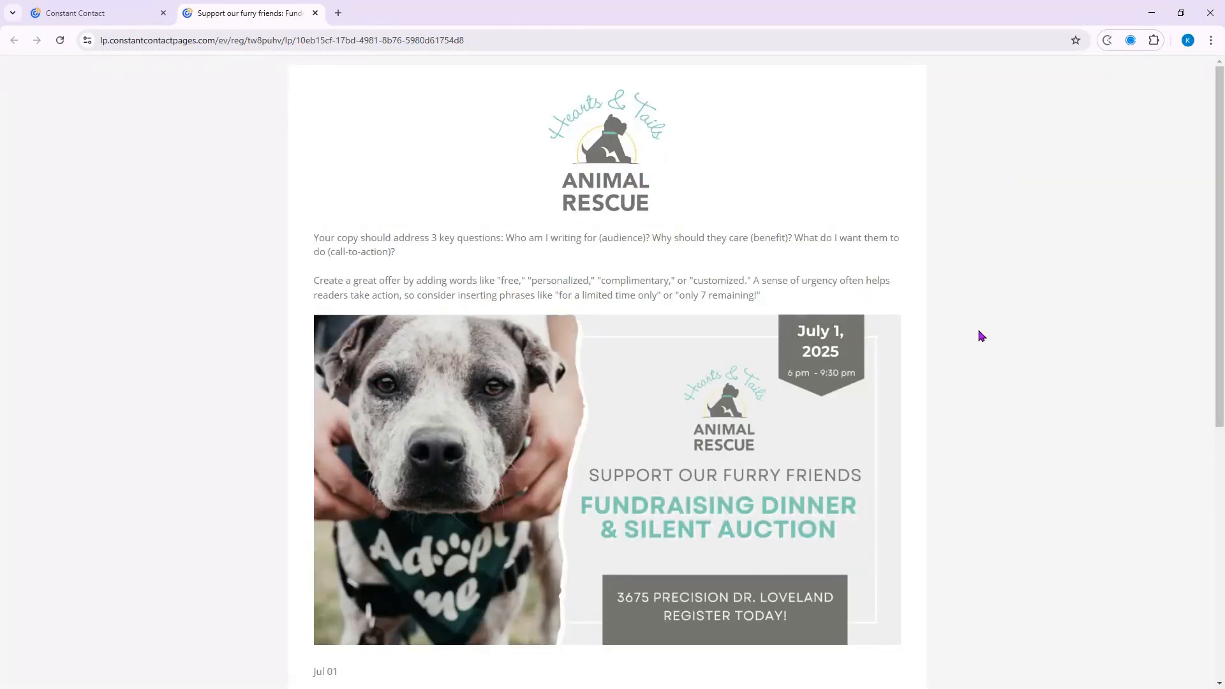
Look over the event's landing page and start the registration for the fundraising dinner.
scroll(982, 336, "down", 3)
scroll(981, 336, "down", 3)
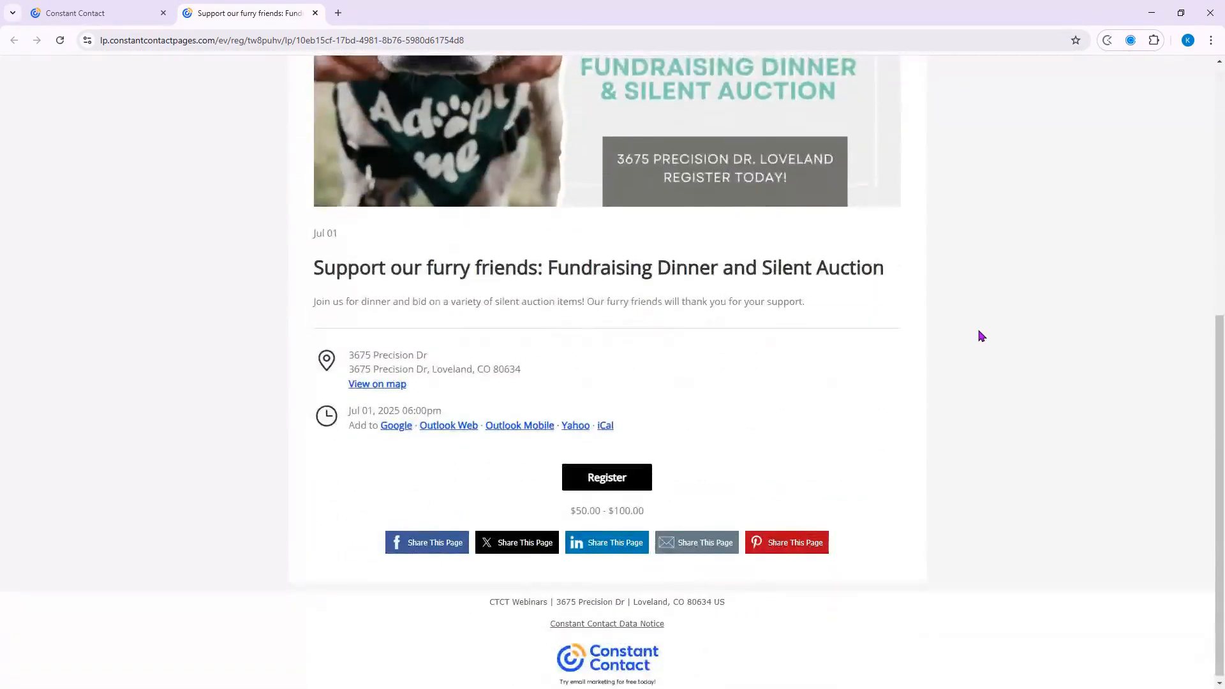
scroll(982, 336, "up", 6)
scroll(981, 336, "down", 8)
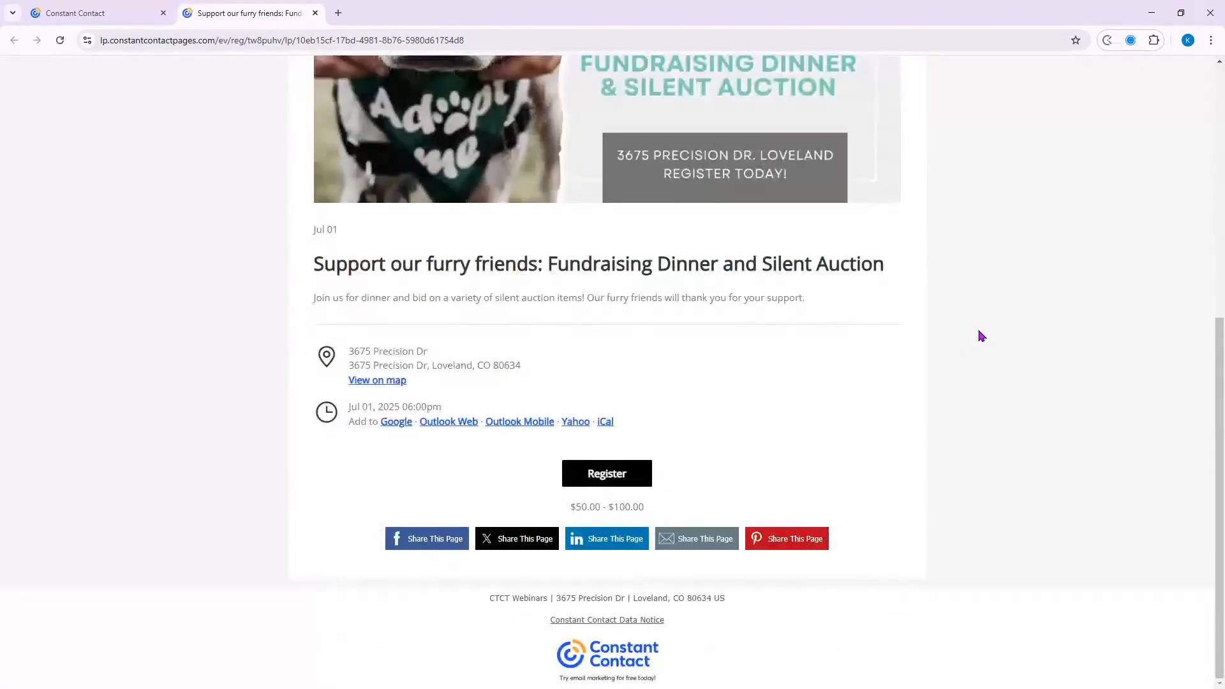
left_click(602, 479)
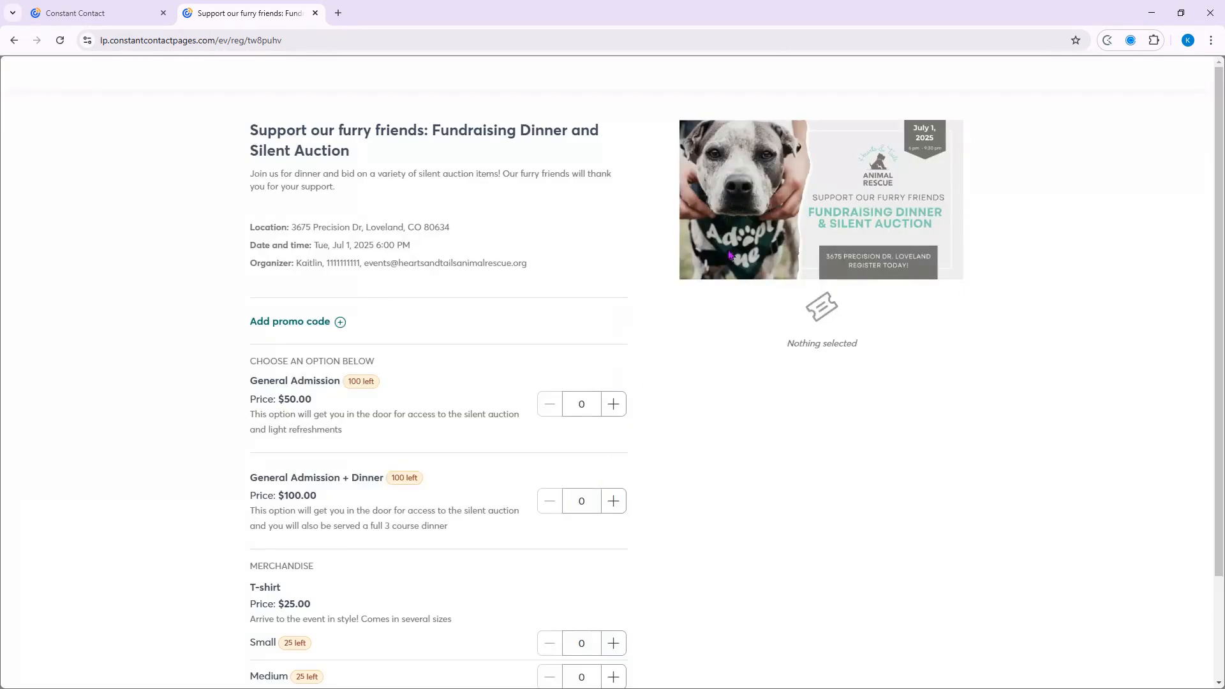
Apply the promo code BOARDMEMBER to the registration order.
scroll(714, 343, "down", 2)
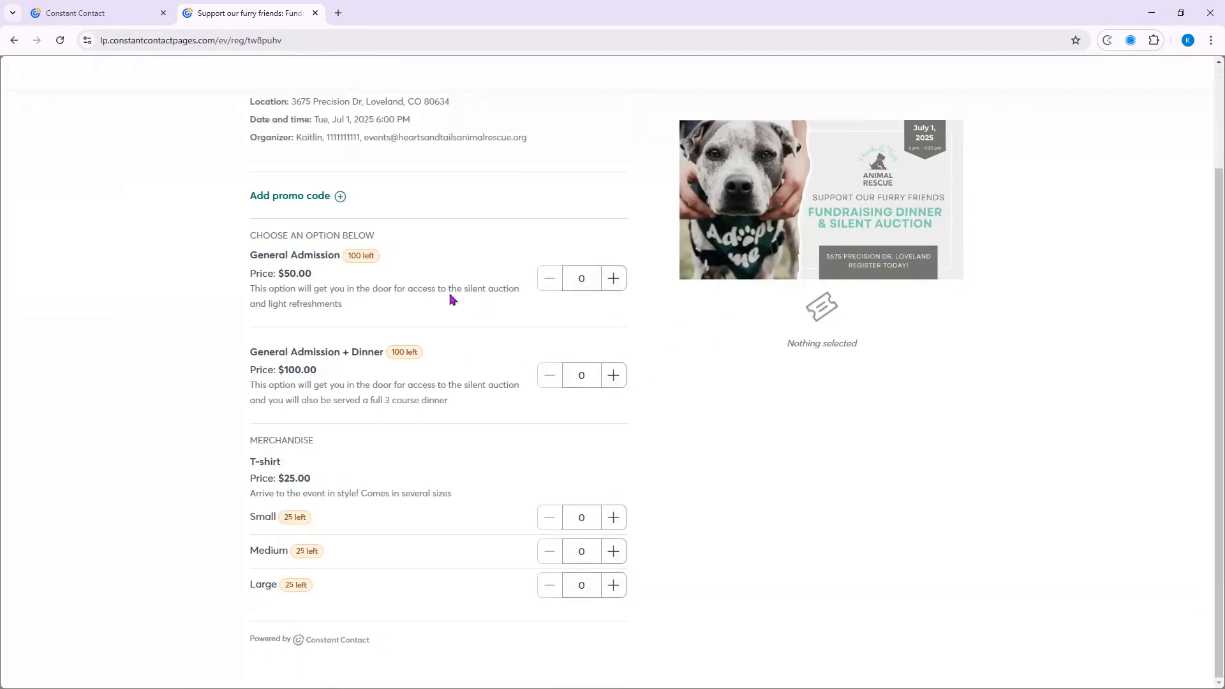
left_click(339, 198)
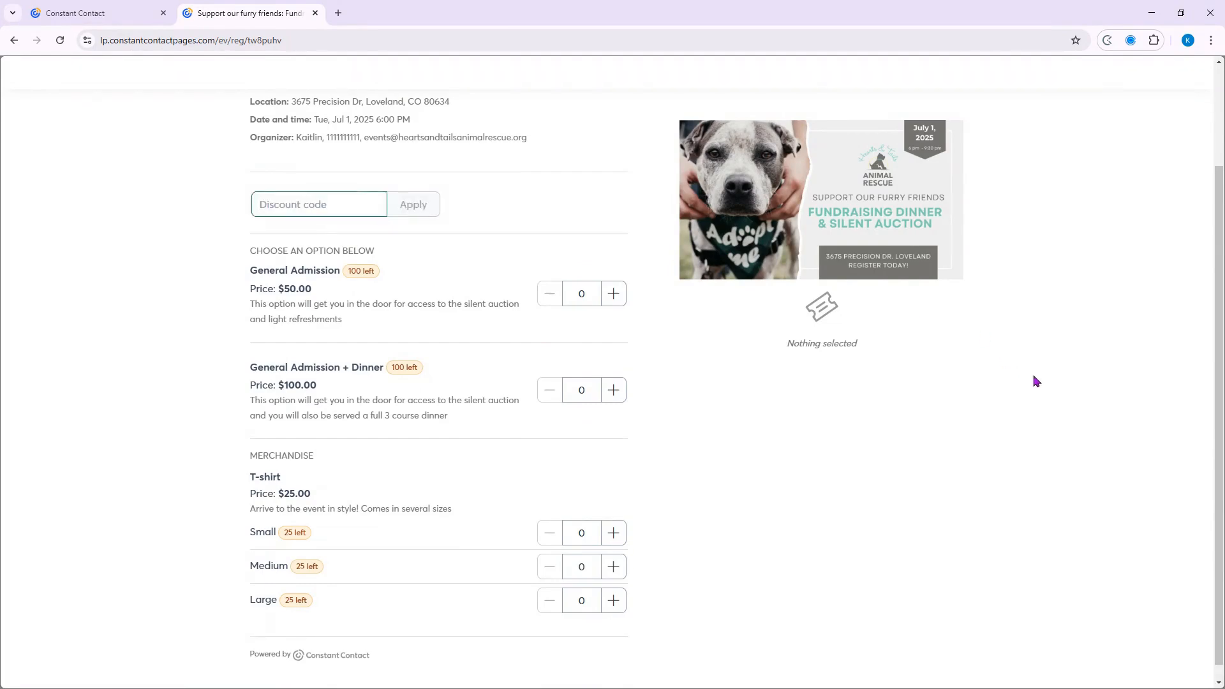
type("boardmember")
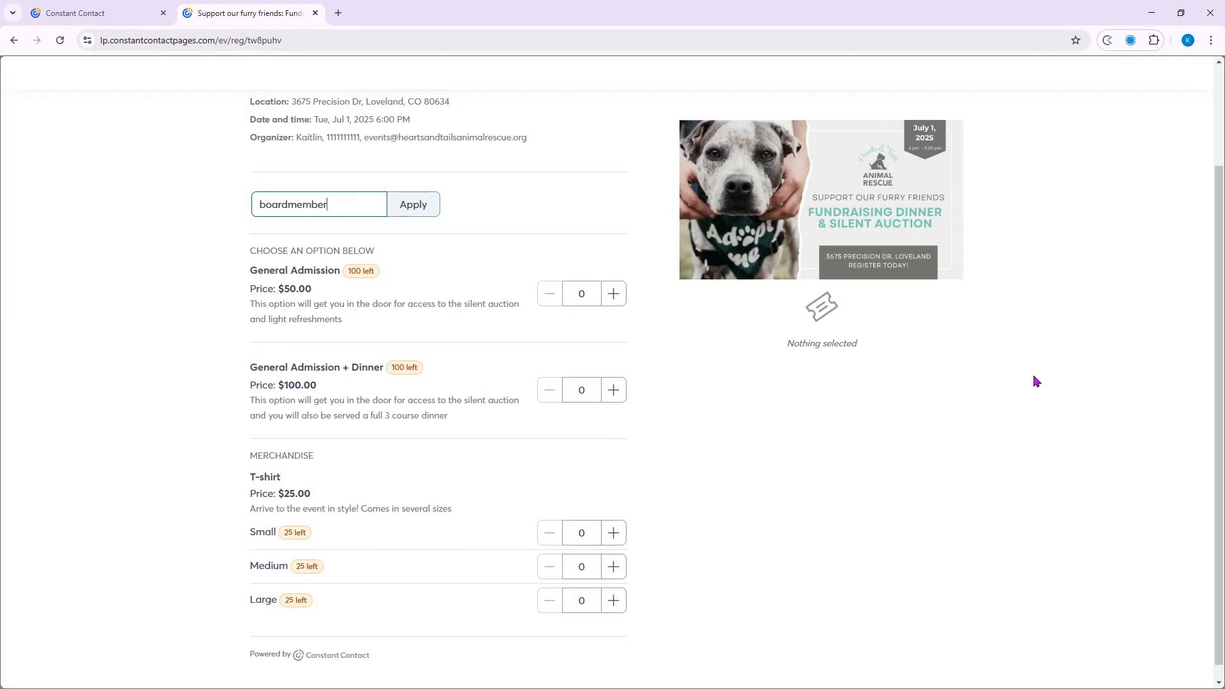
left_click(413, 204)
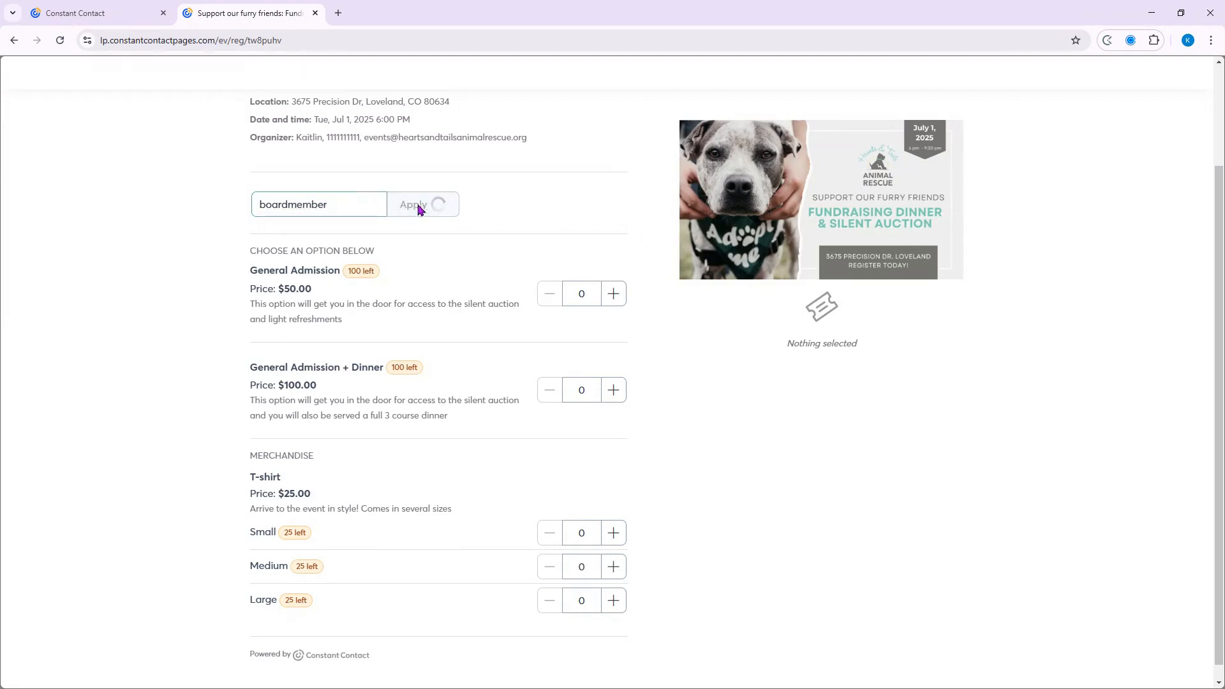
Add one Board Member Admission + Dinner ticket and three General Admission + Dinner tickets to the order.
scroll(1097, 363, "down", 1)
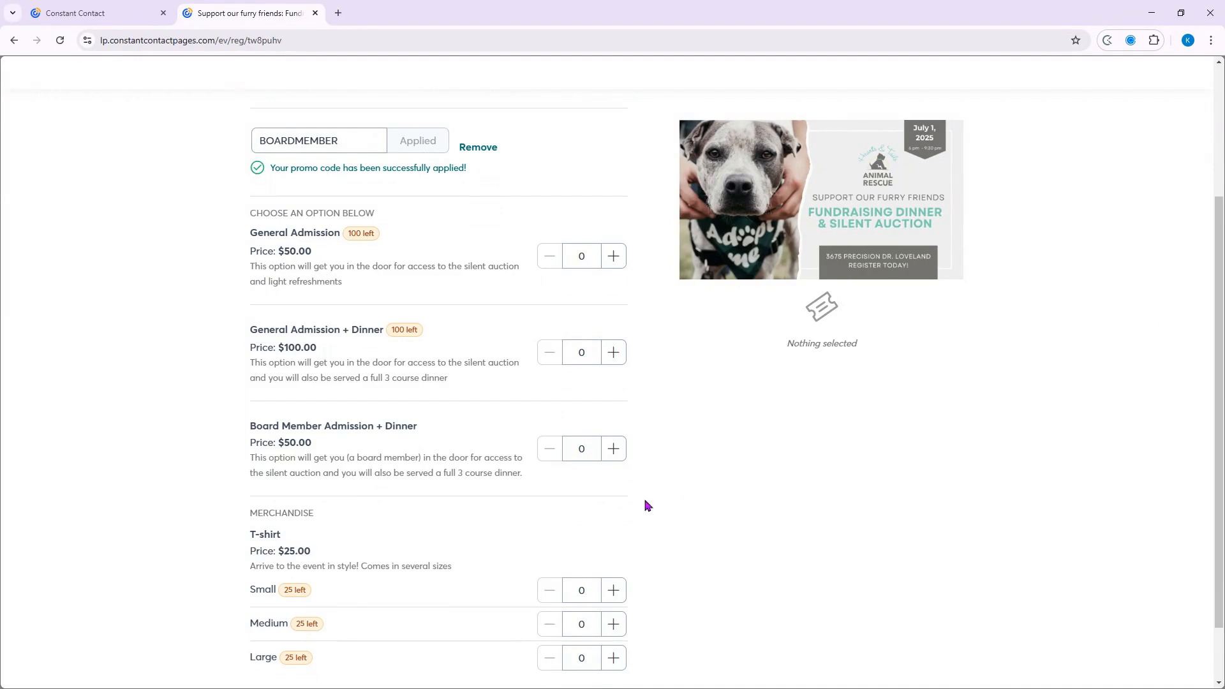
left_click(613, 450)
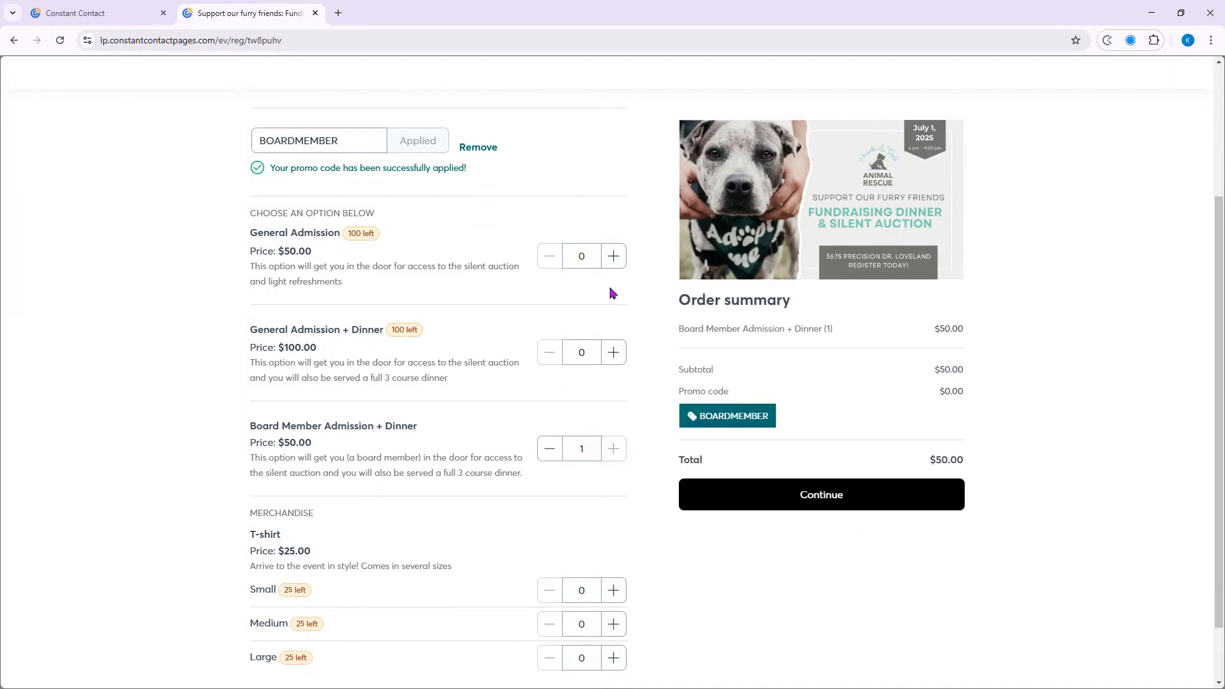
left_click(614, 357)
left_click(613, 357)
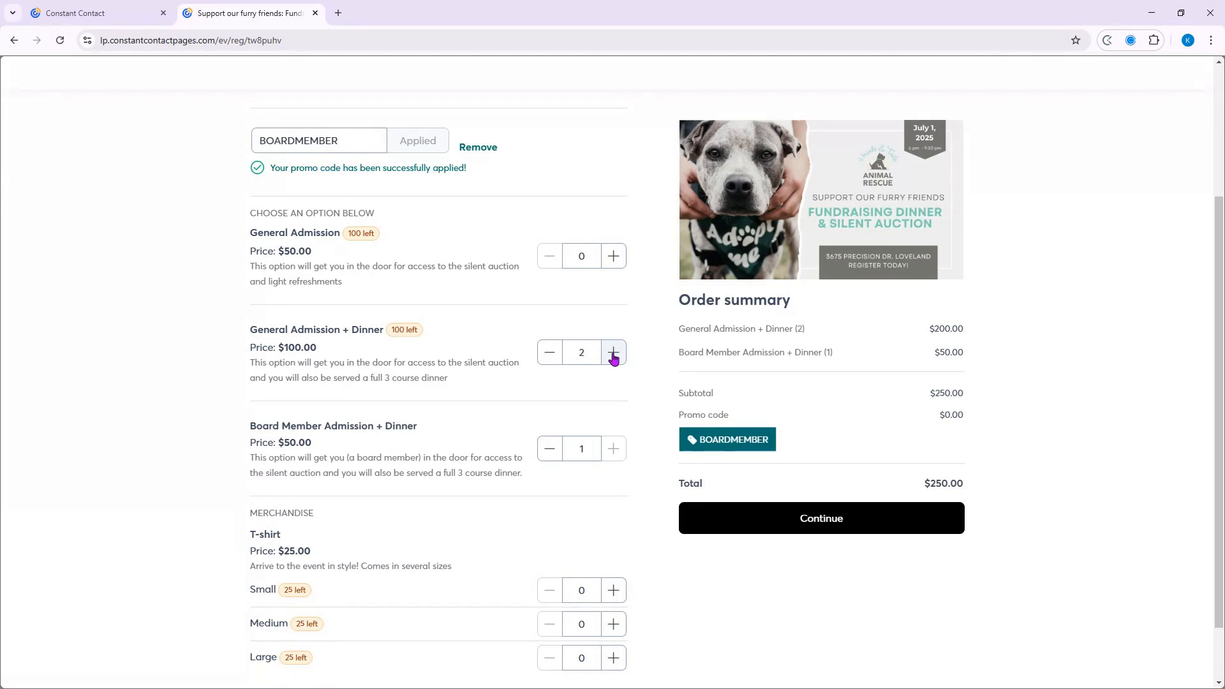
left_click(614, 357)
Add two small, one medium and one large T-shirt to the order, and continue to the registration details.
scroll(663, 501, "down", 1)
scroll(662, 501, "down", 1)
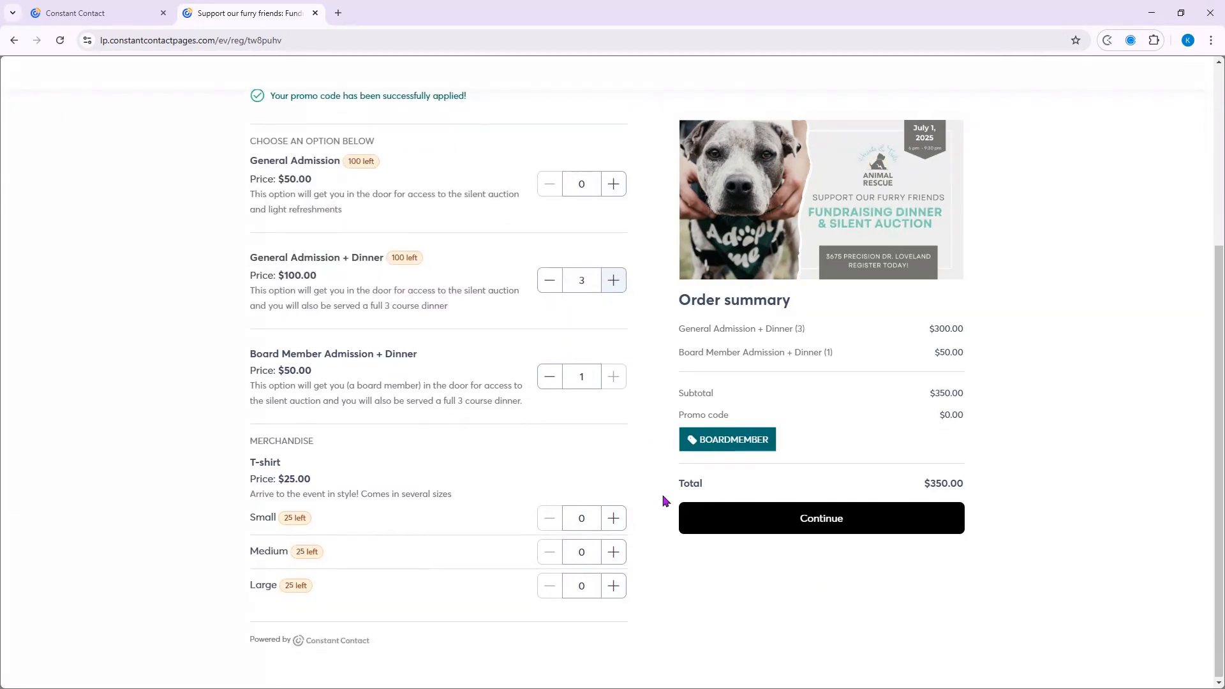
left_click(613, 517)
left_click(613, 551)
left_click(614, 585)
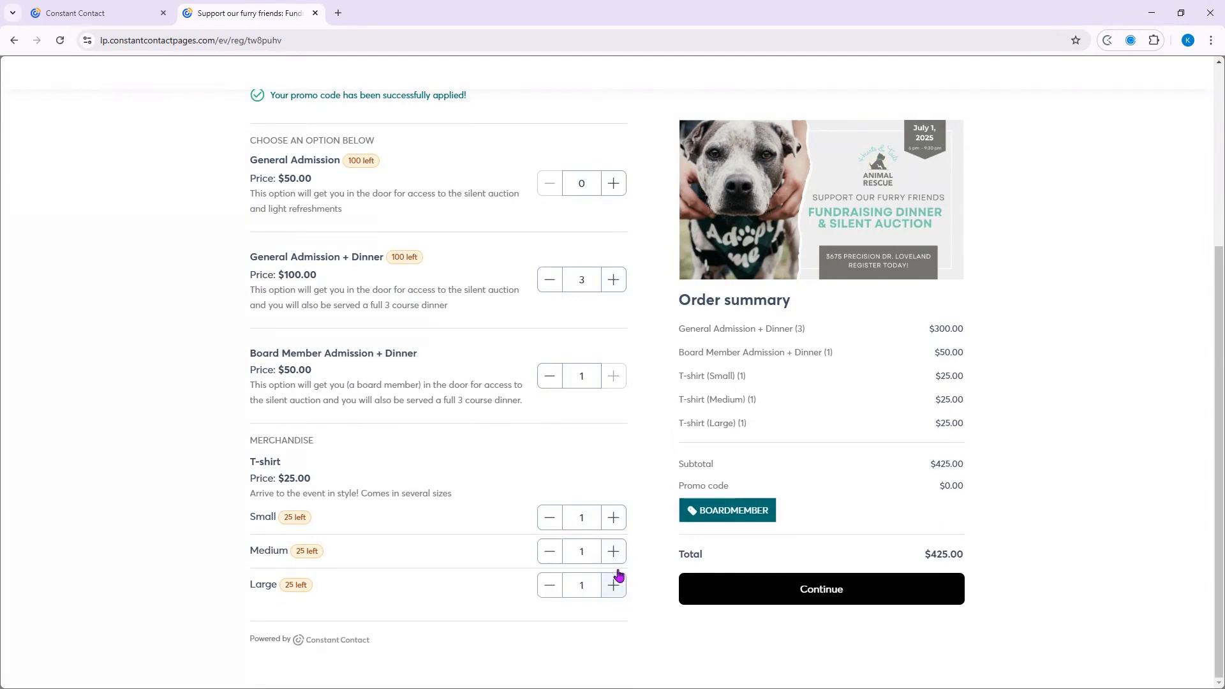
left_click(613, 518)
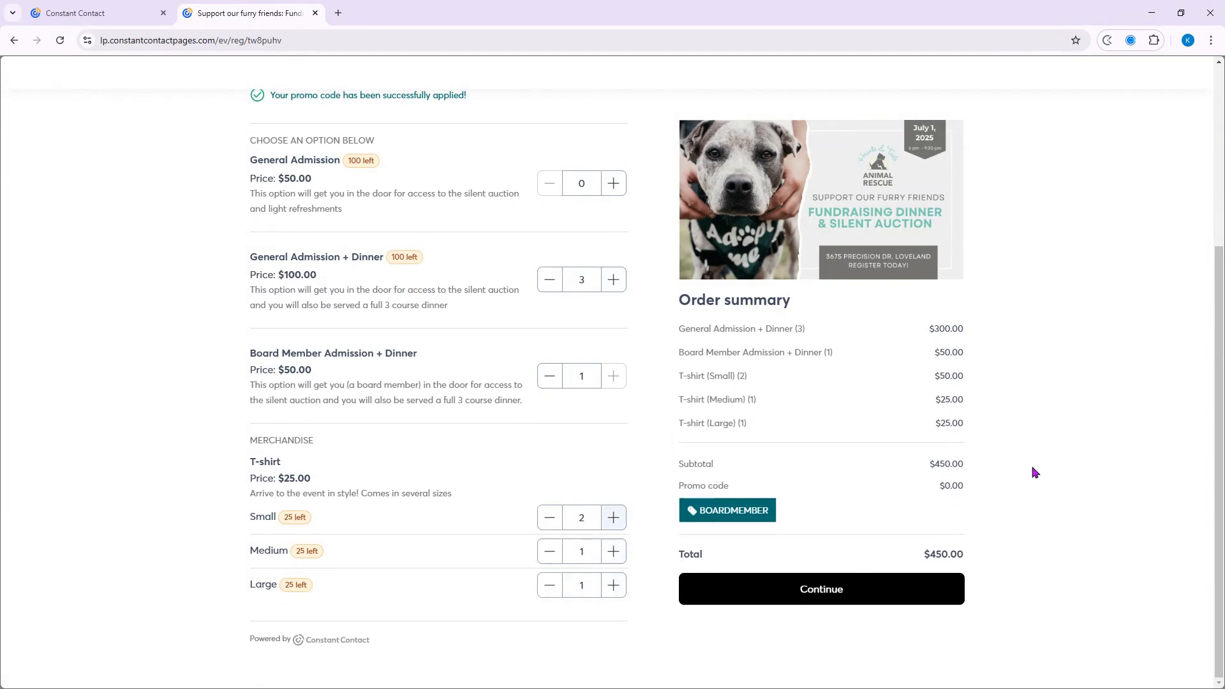
left_click(848, 590)
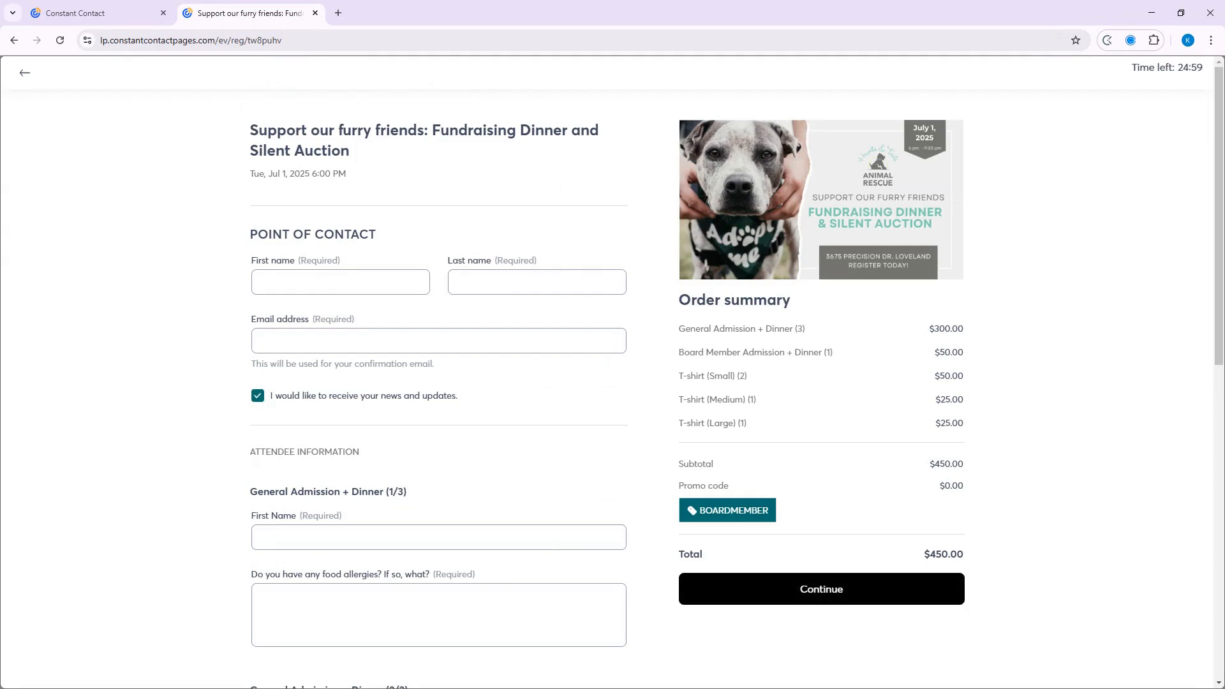
Fill in the point of contact's first name, last name and email address.
left_click(355, 273)
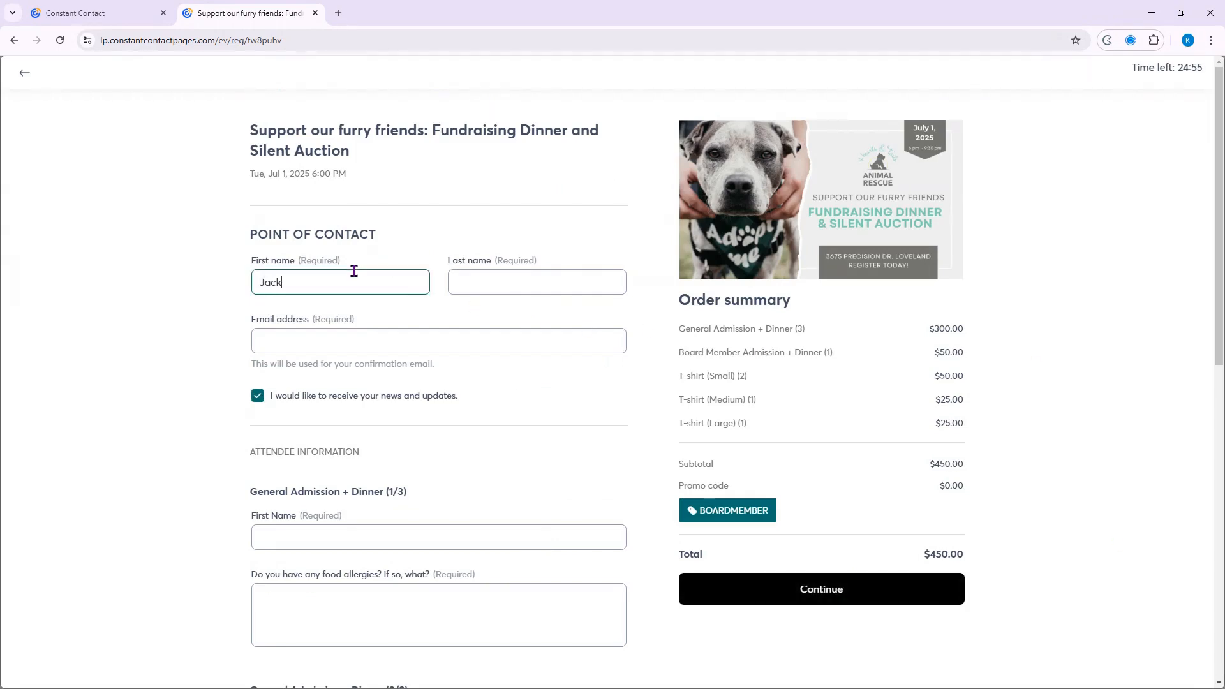
key("Tab")
type("Smith")
key("Tab")
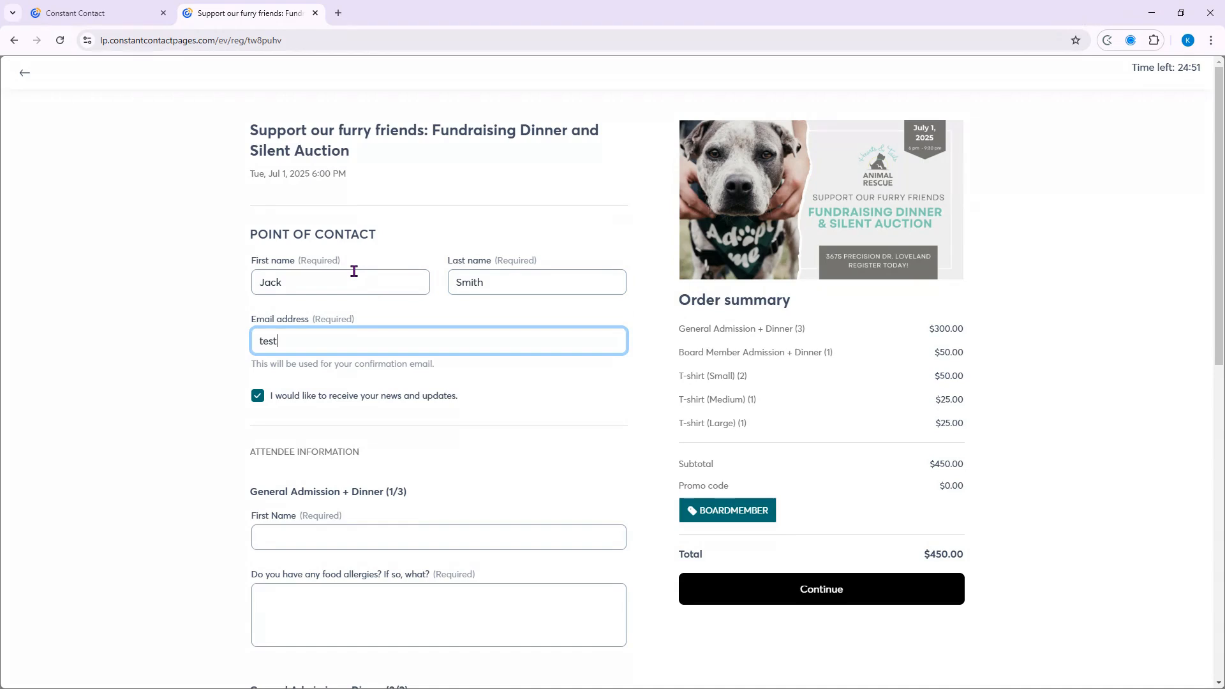
type("test@test.com")
Look through the attendee questions, and fill in the Board Member attendee's first name with "No allergies" as the food allergy answer.
scroll(342, 268, "down", 1)
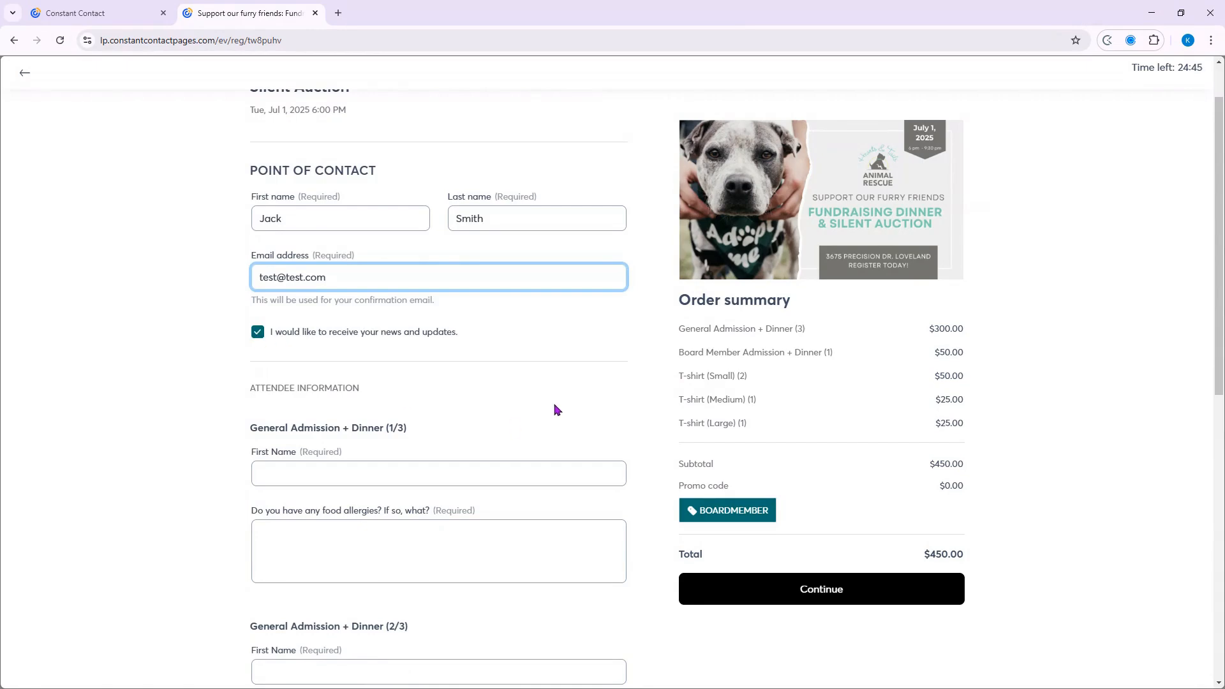
scroll(555, 411, "down", 3)
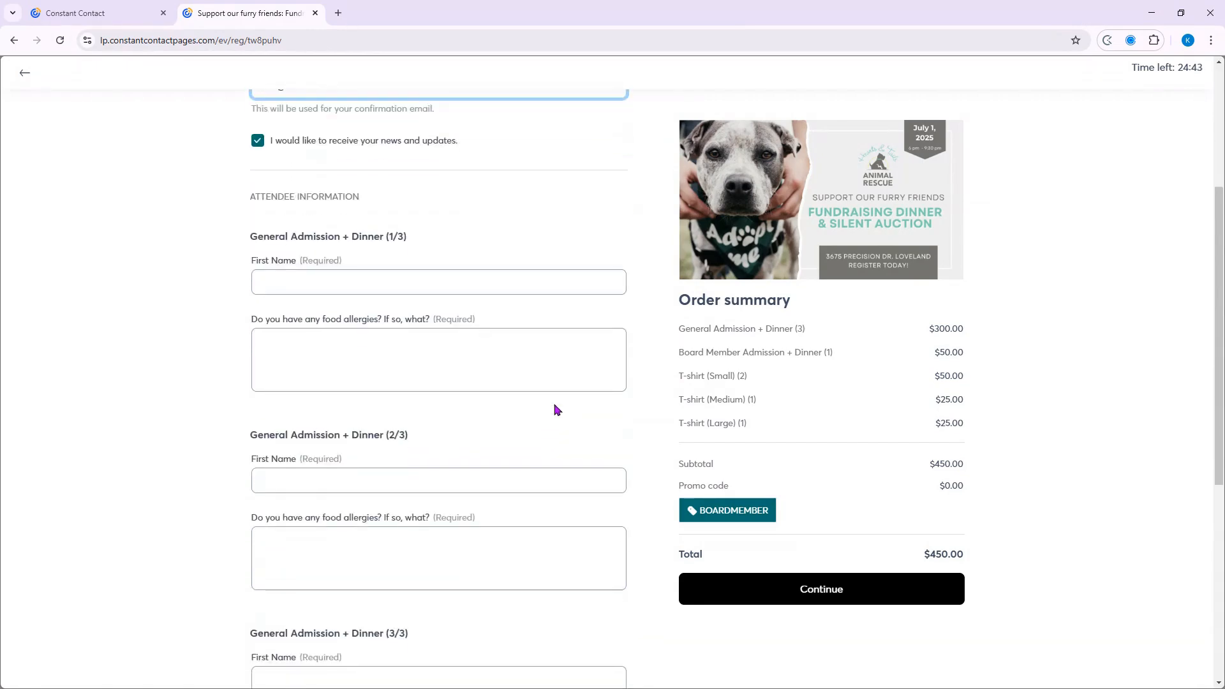
scroll(555, 410, "down", 6)
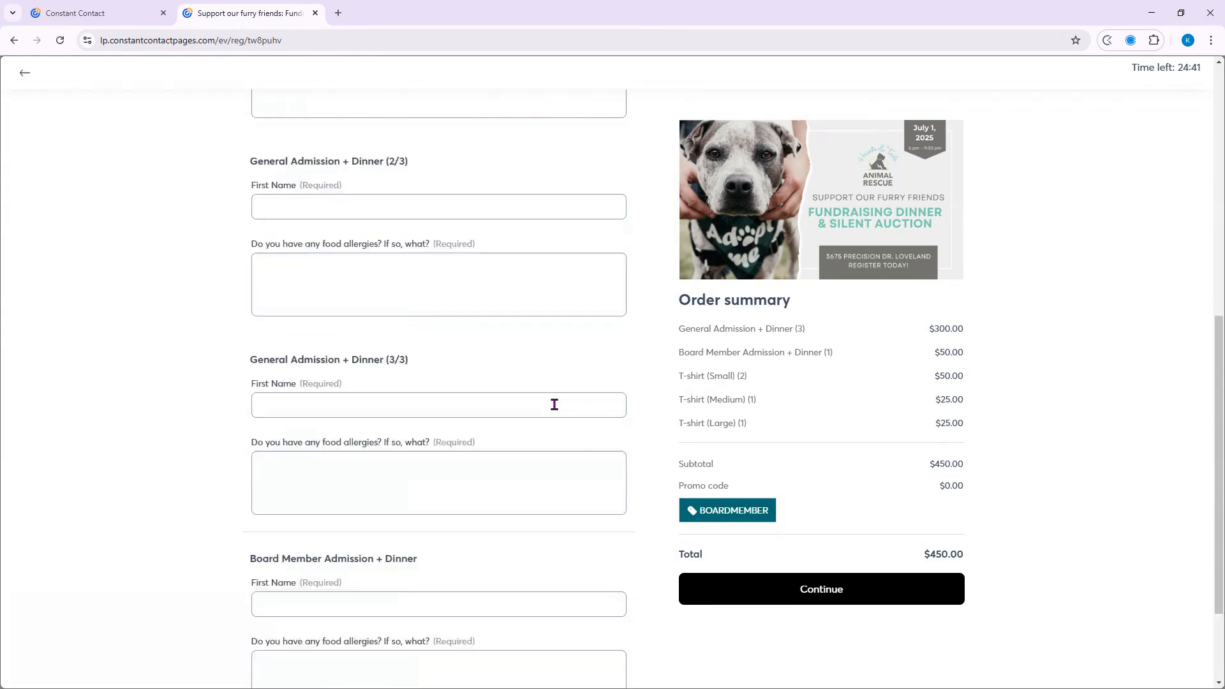
scroll(555, 405, "down", 1)
scroll(556, 410, "up", 10)
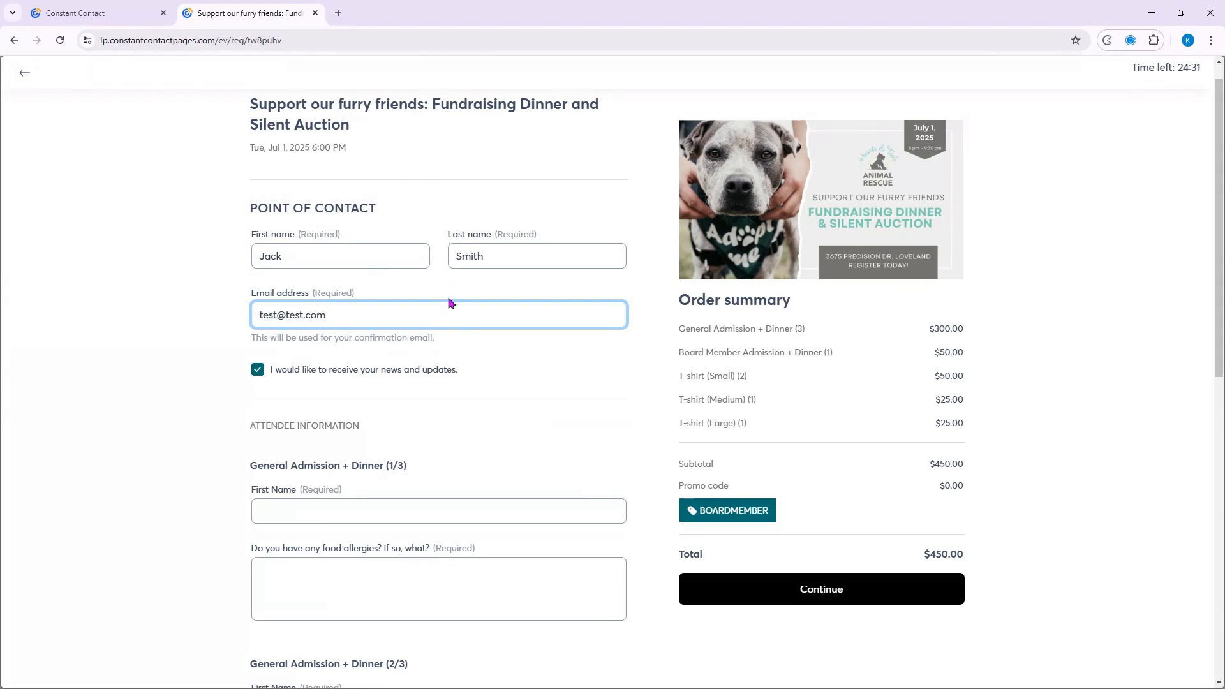
scroll(534, 386, "down", 10)
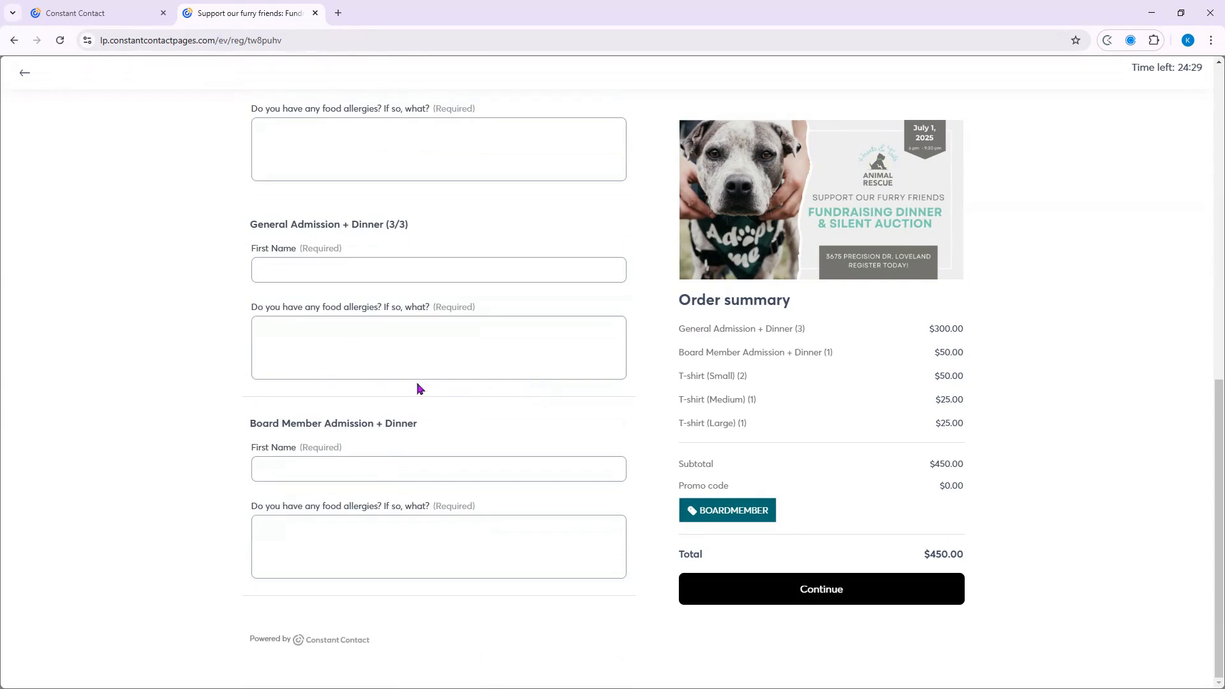
left_click(384, 463)
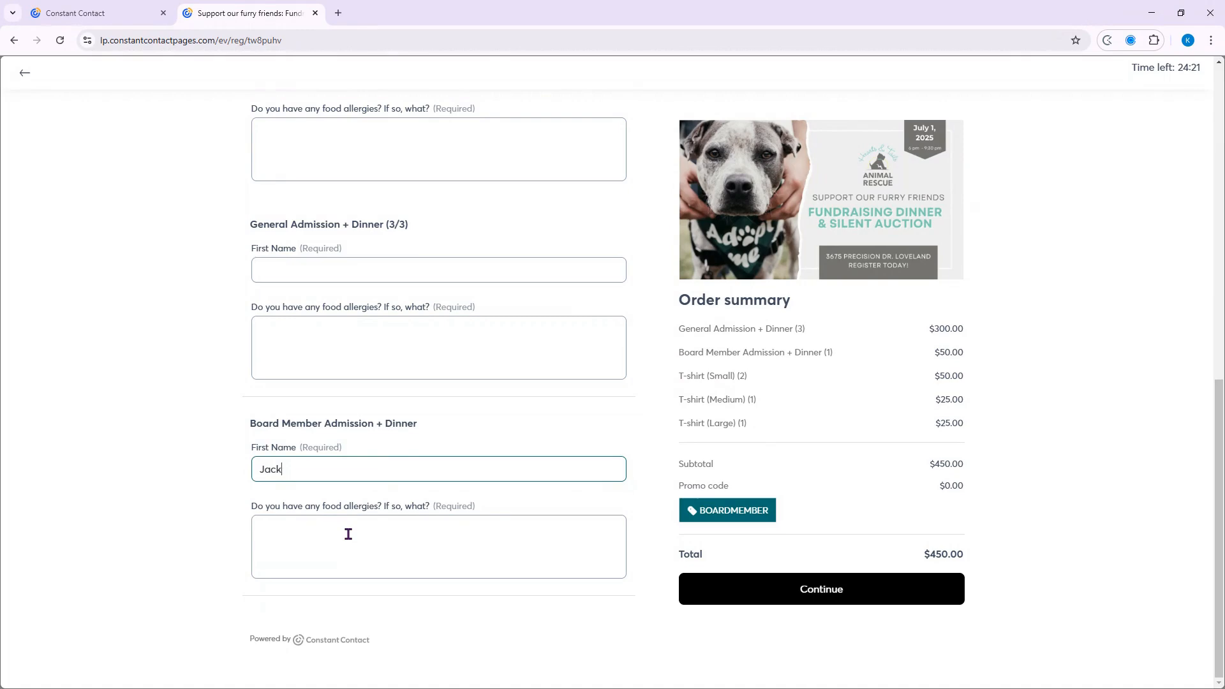
left_click(348, 534)
type("No")
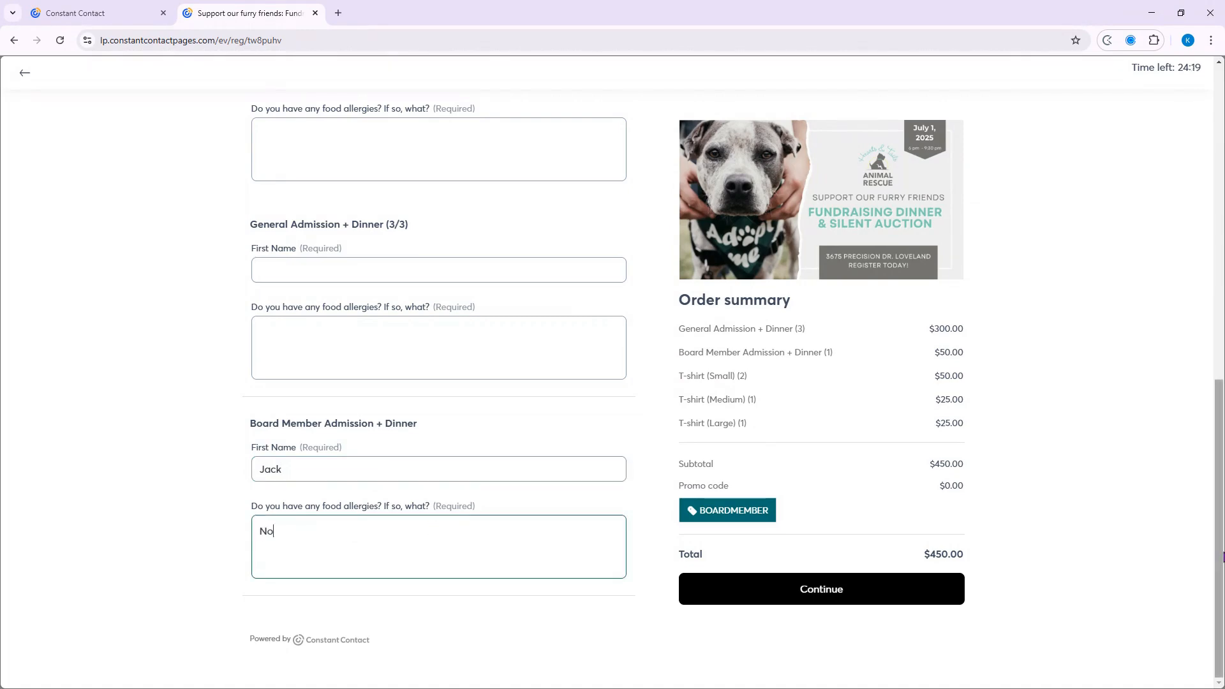
type(" allergies")
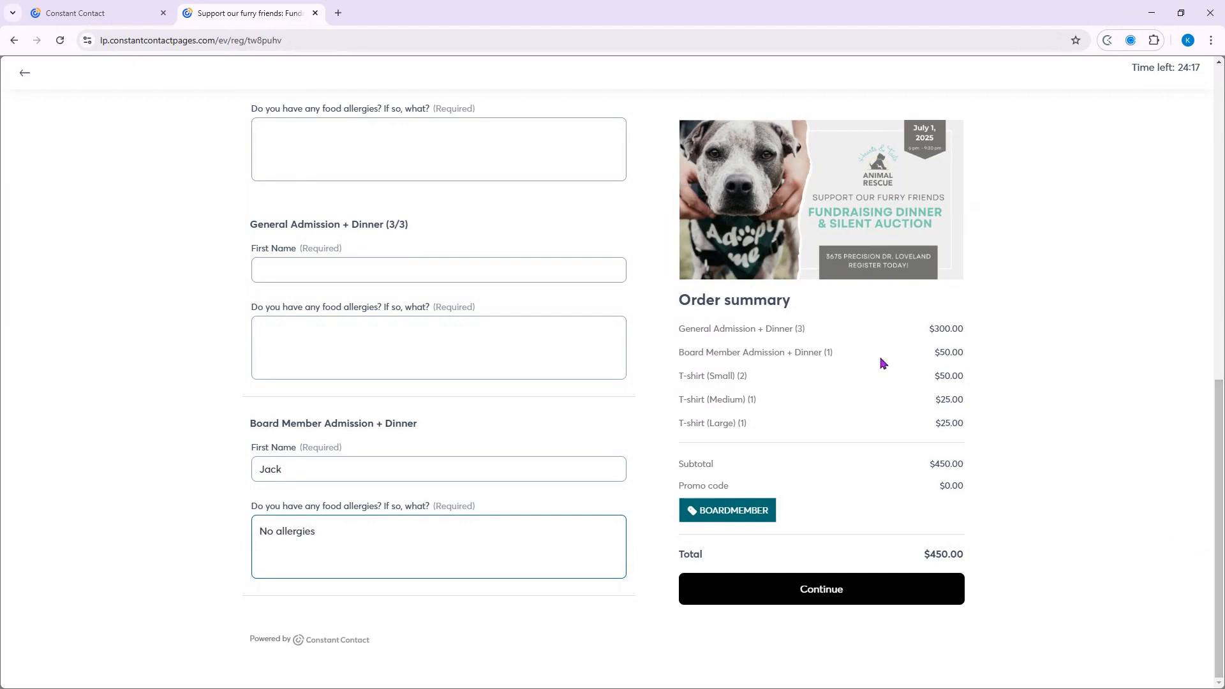
Enter the first General Admission + Dinner attendee's first name and answer the food allergy question with "No allergies".
scroll(659, 386, "up", 5)
scroll(548, 343, "up", 3)
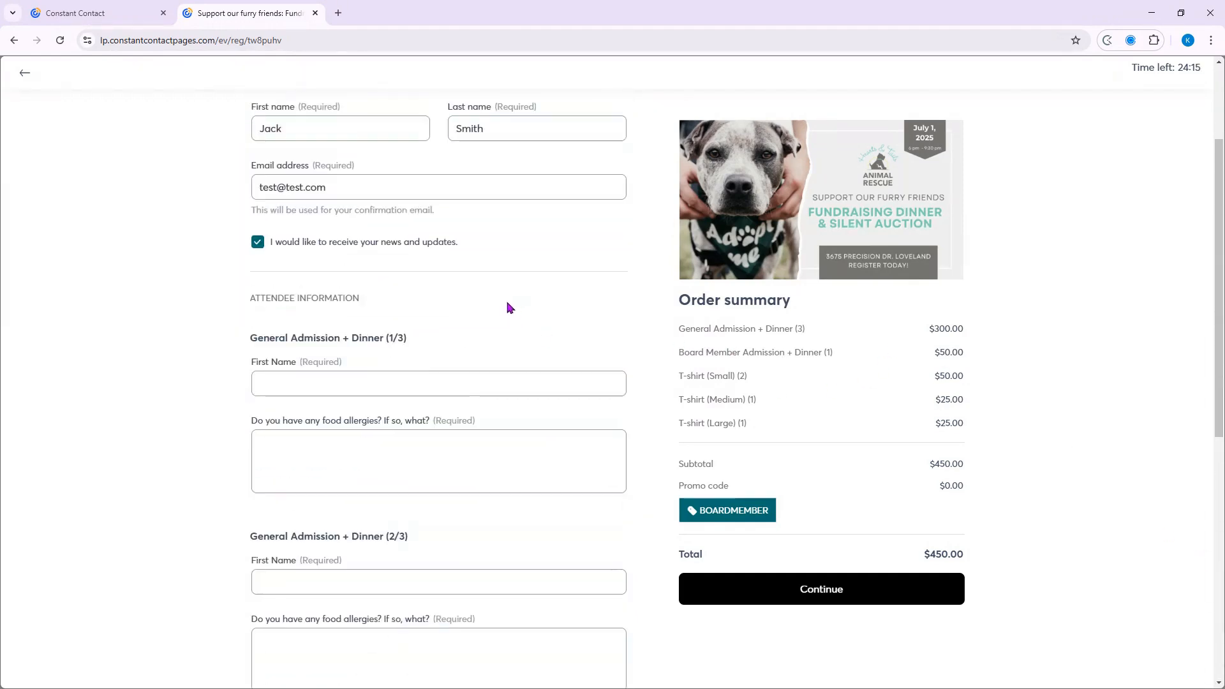
left_click(424, 377)
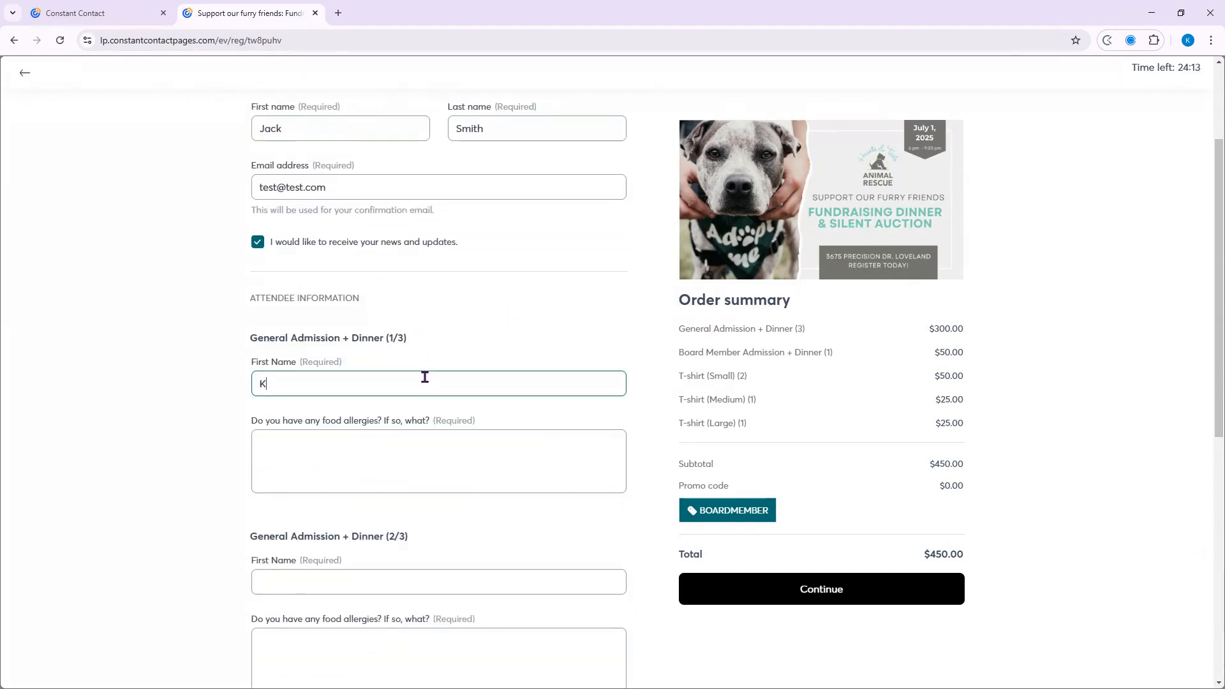
type("Kaitlin")
key("Tab")
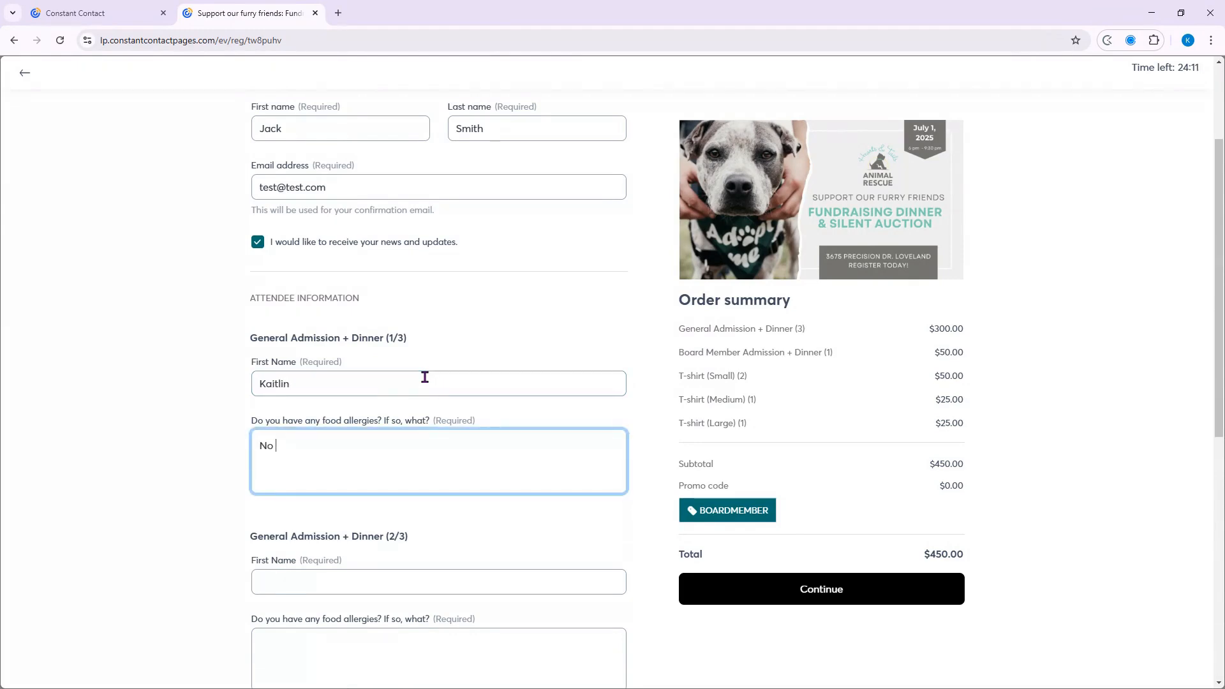
type("No allergies")
Enter the second General Admission + Dinner attendee's first name and "Dairy" as the food allergy.
scroll(523, 439, "down", 1)
scroll(523, 441, "down", 5)
left_click(298, 208)
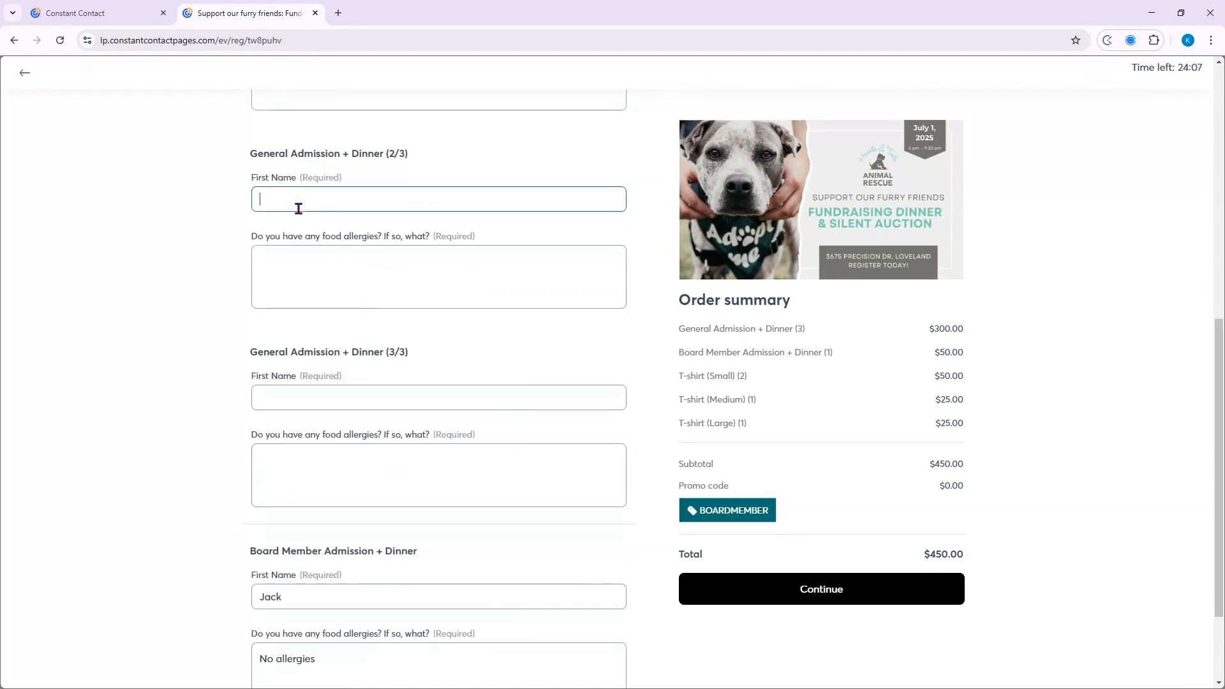
type("Brittany")
key("Tab")
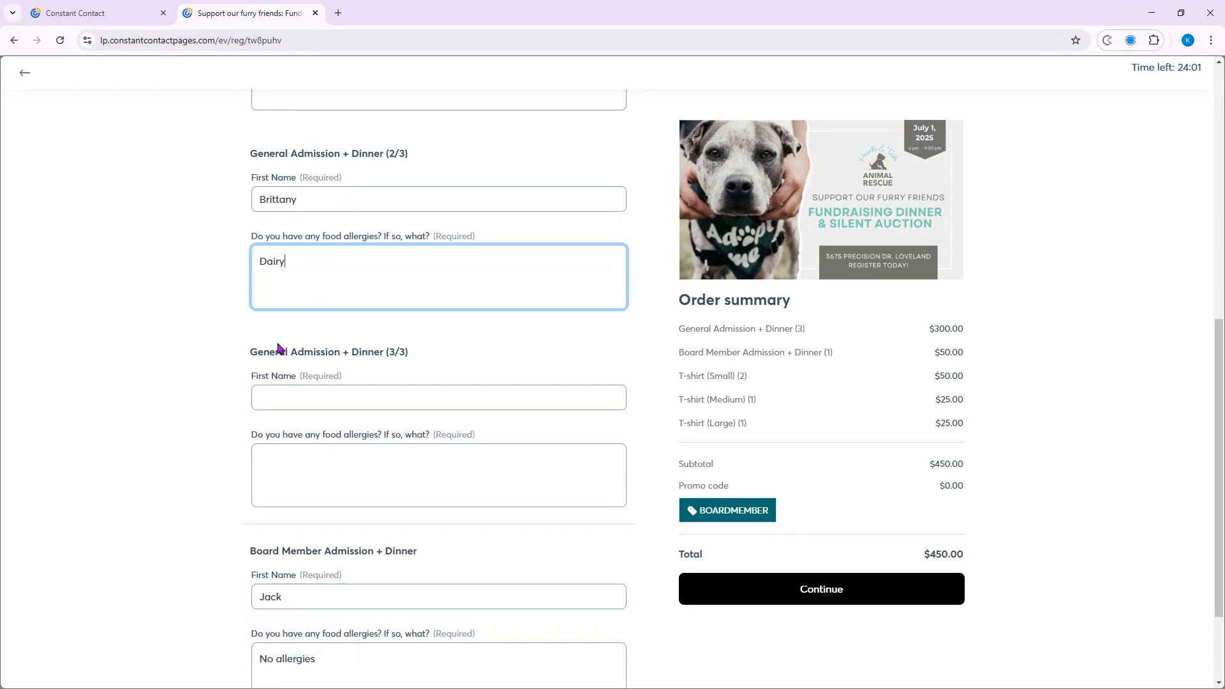
Enter the third General Admission + Dinner attendee's first name and "Wheat allergy" as the food allergy answer.
left_click(317, 401)
type("Deana")
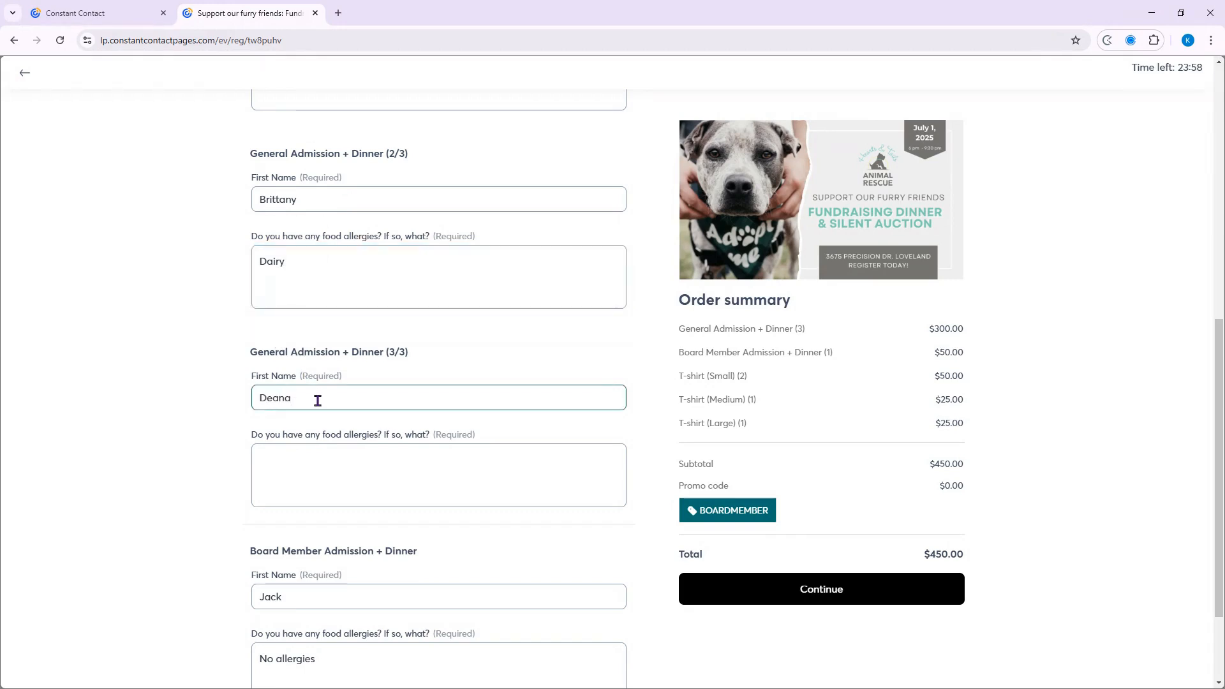
left_click(322, 485)
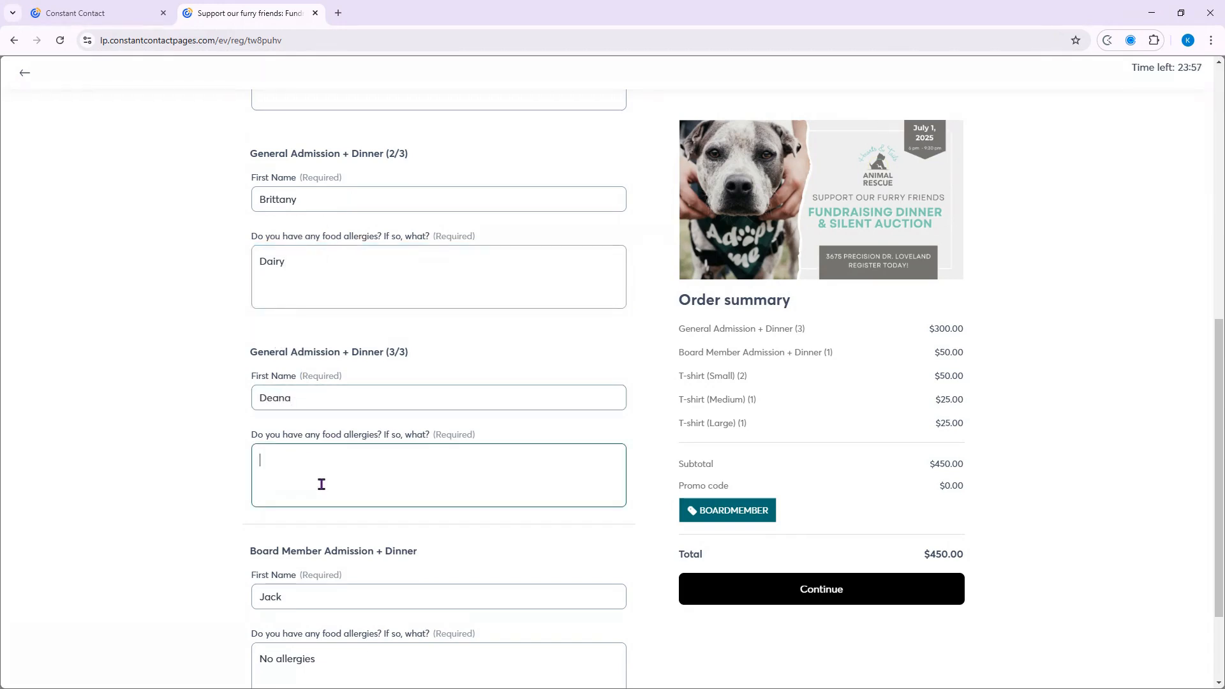
type("Wheat allergy")
Check the completed registration form, continue to payment, and complete the order with Pay at the door.
scroll(322, 485, "down", 3)
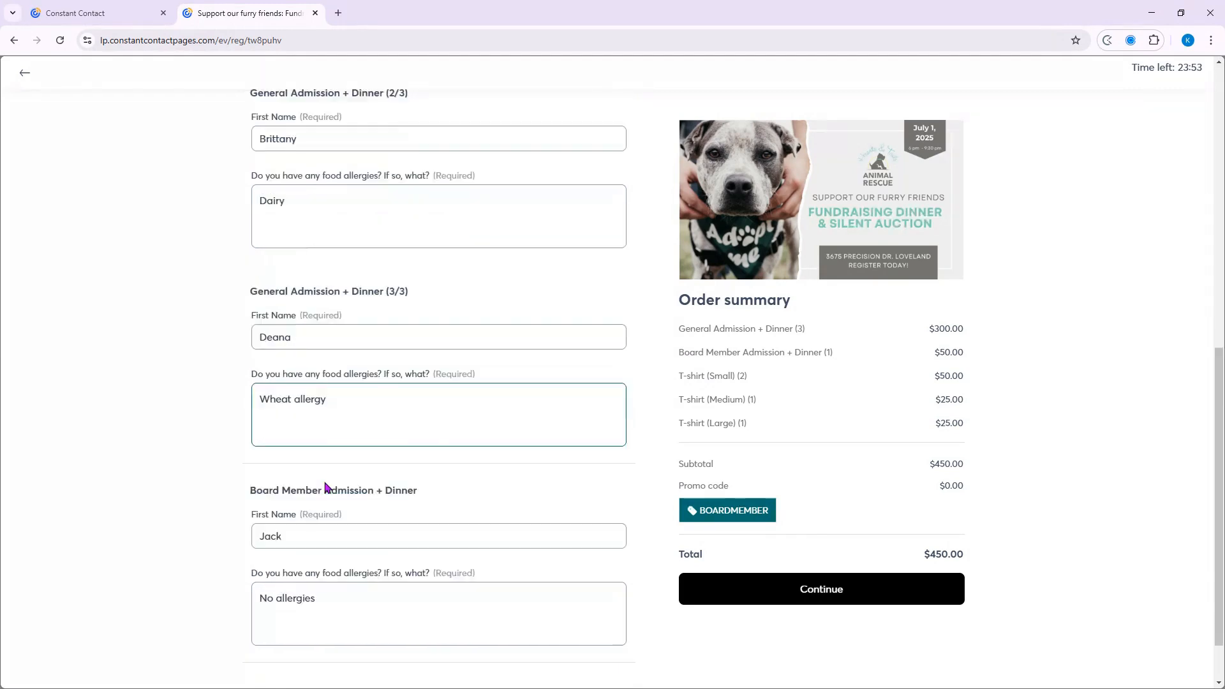
scroll(325, 487, "up", 12)
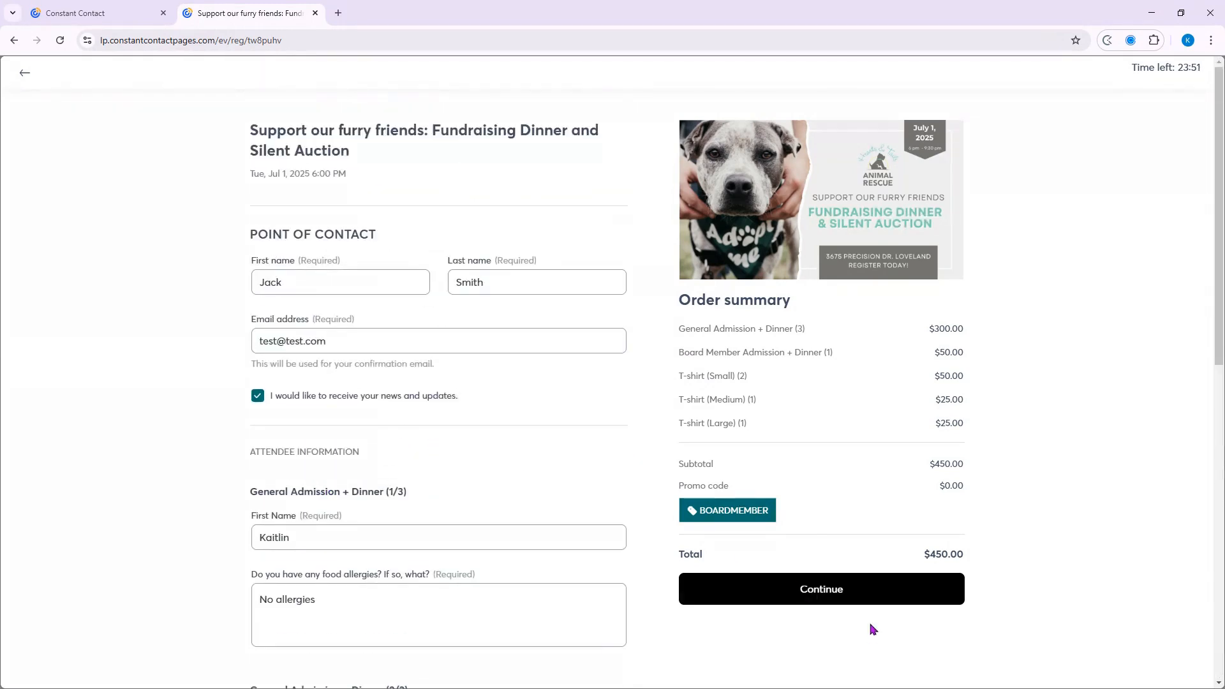
left_click(818, 591)
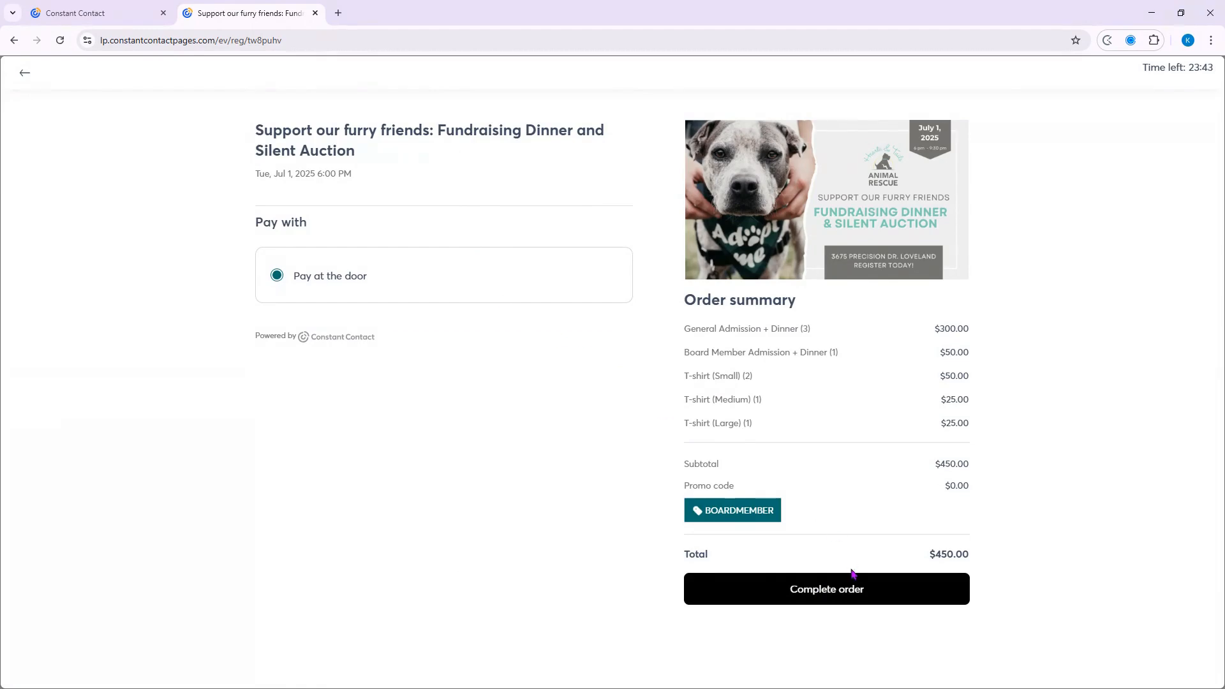
left_click(856, 594)
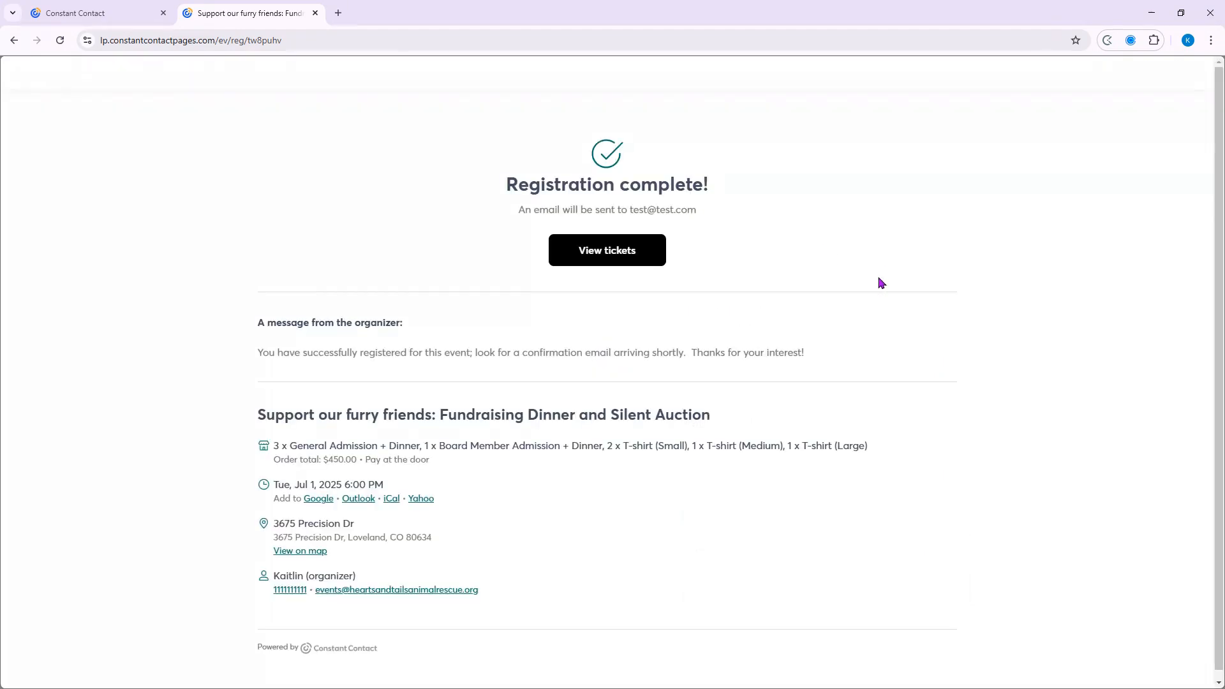
View the tickets issued for the completed registration and return to the registration confirmation page.
scroll(882, 287, "down", 1)
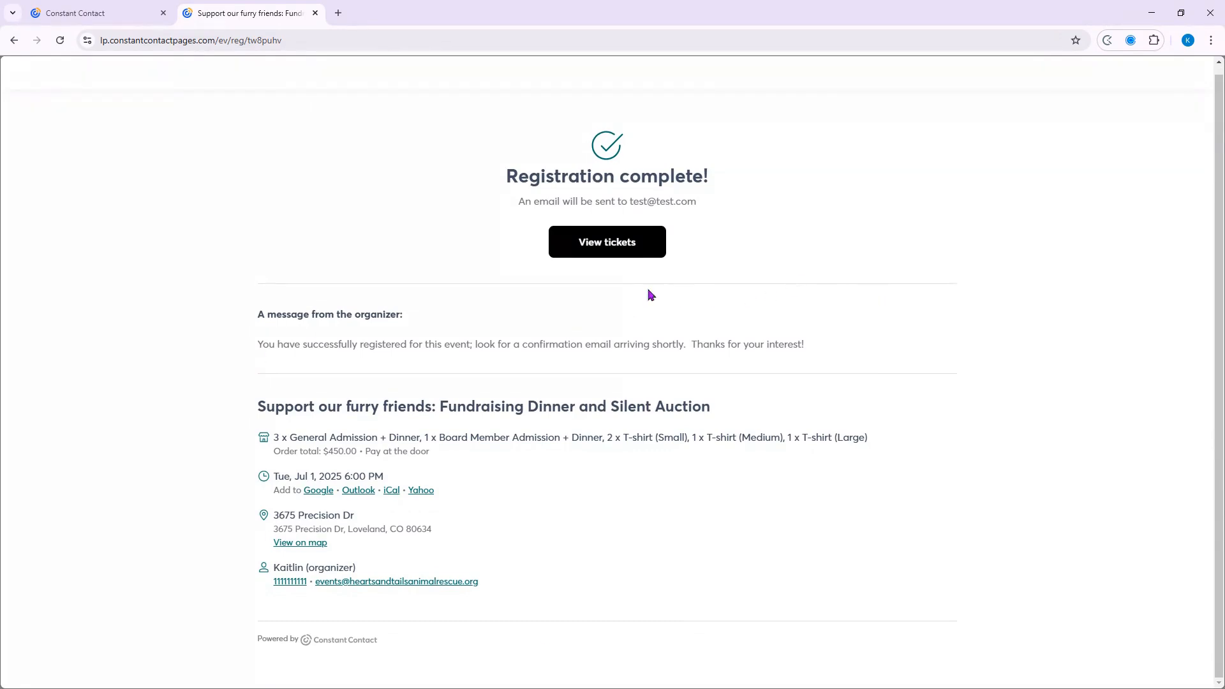
left_click(645, 247)
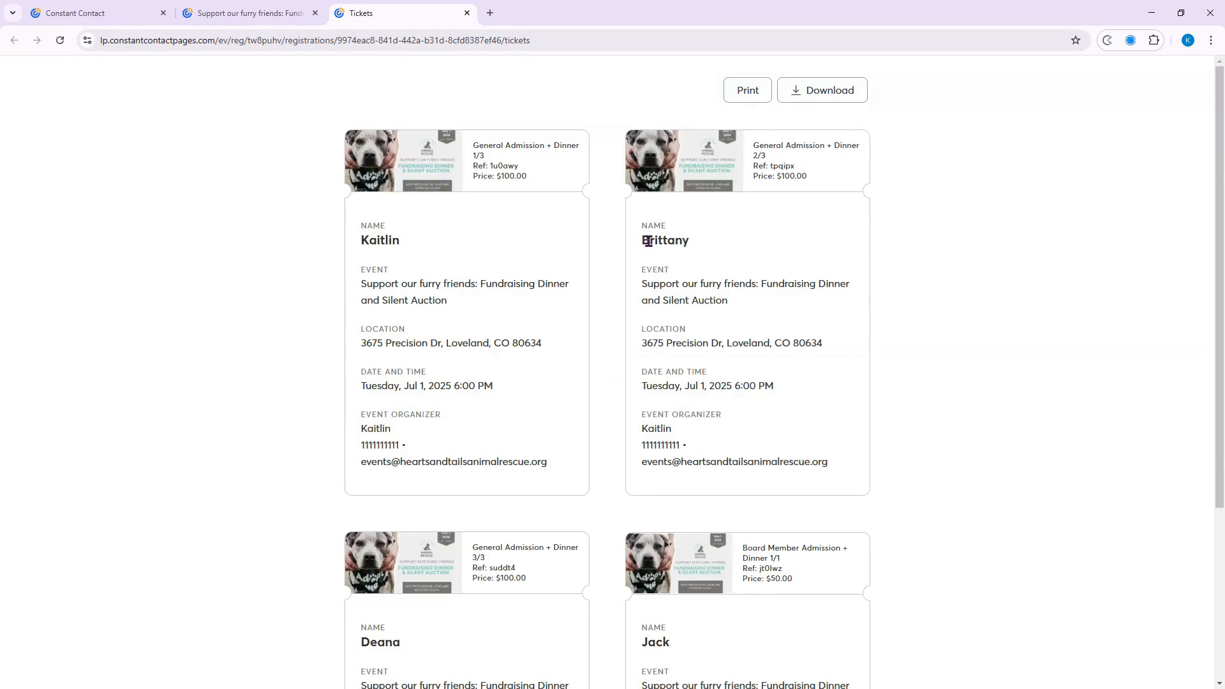
scroll(1114, 342, "down", 5)
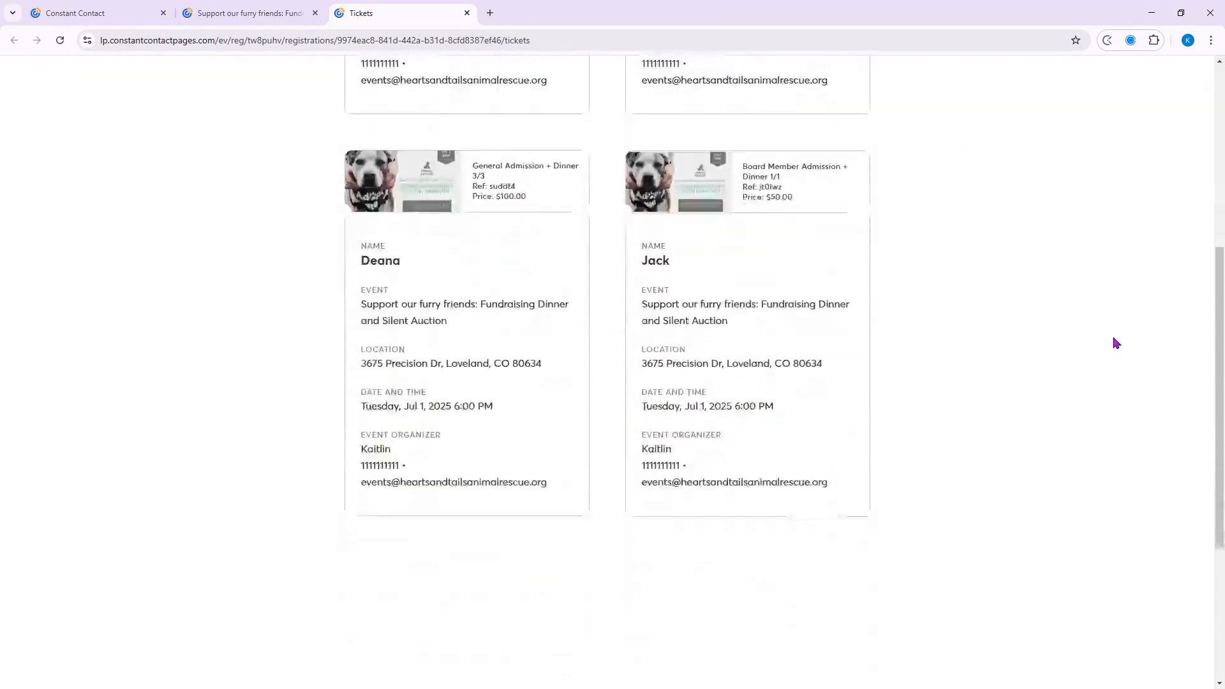
scroll(1115, 342, "up", 5)
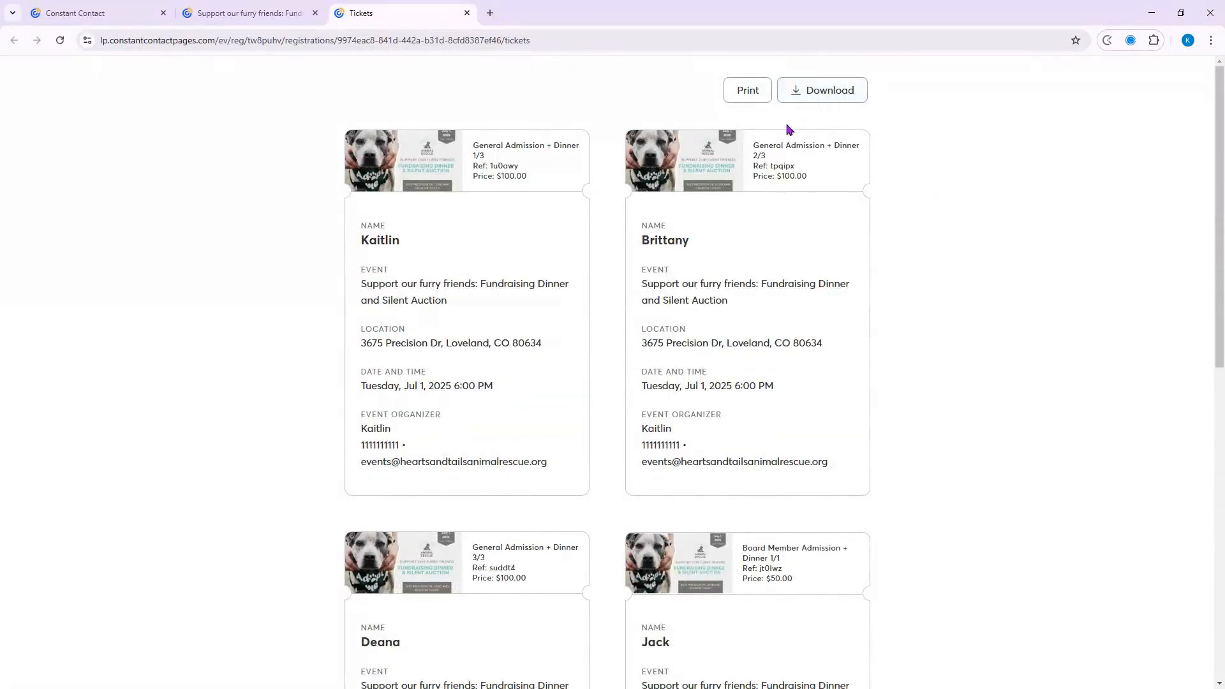
left_click(235, 13)
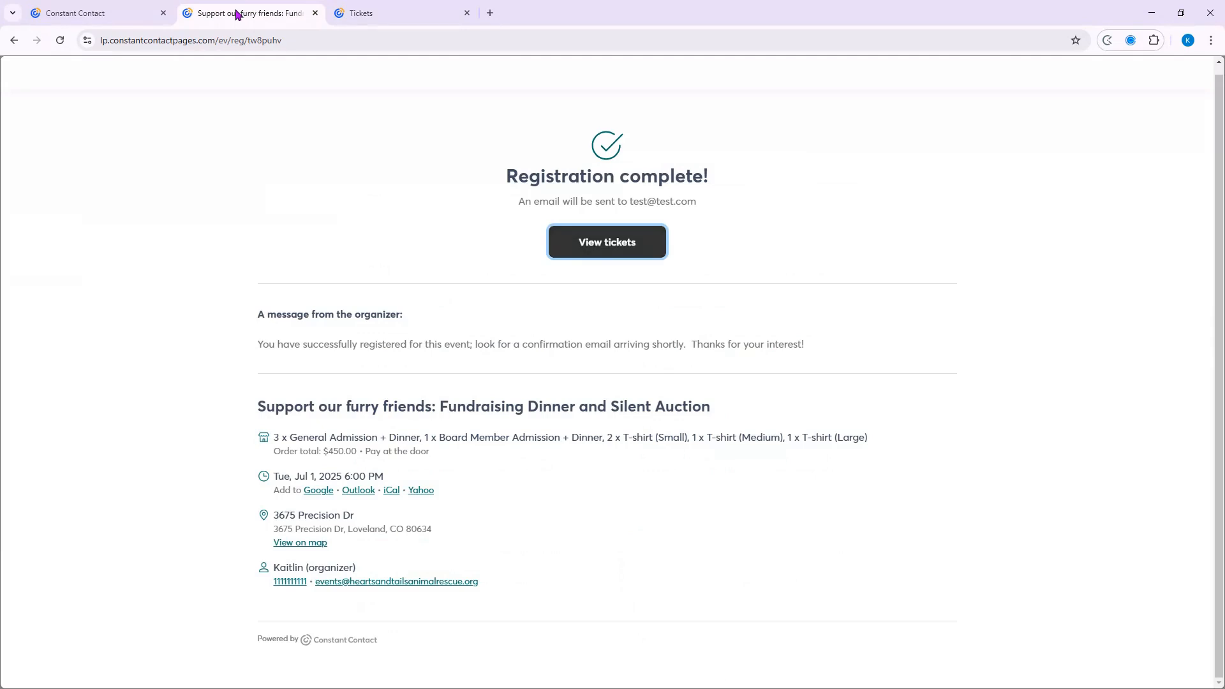
left_click(802, 176)
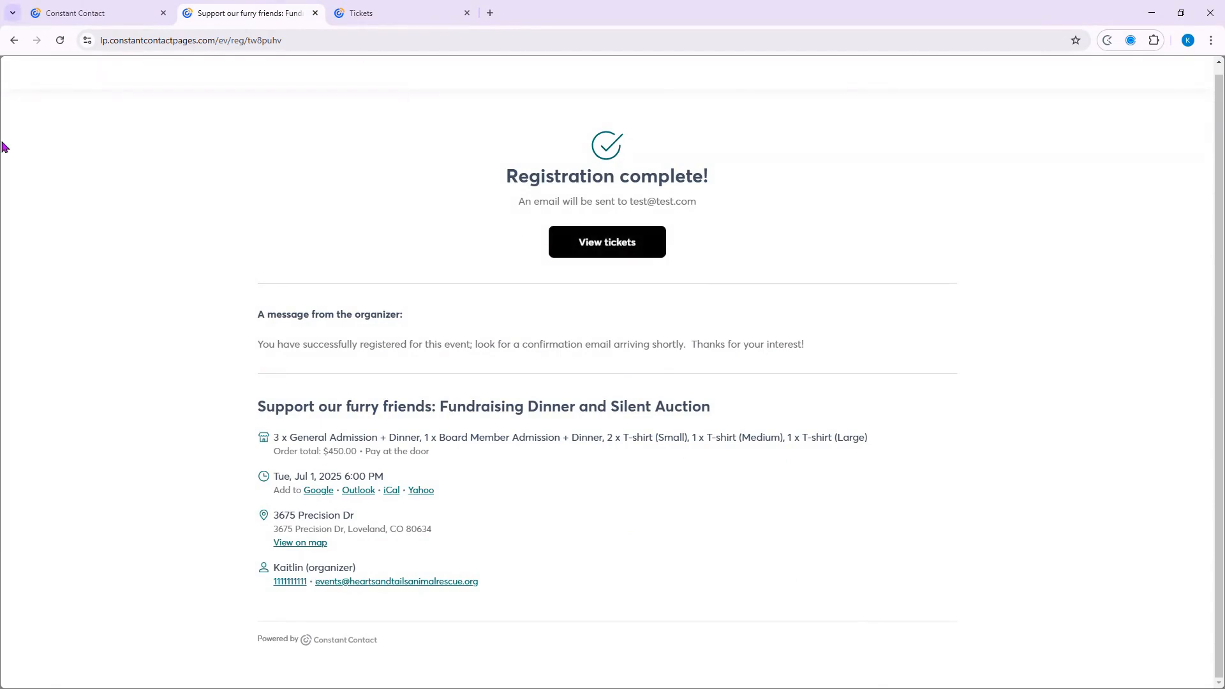
Return to the event details, reload them, and review the event overview figures.
left_click(87, 7)
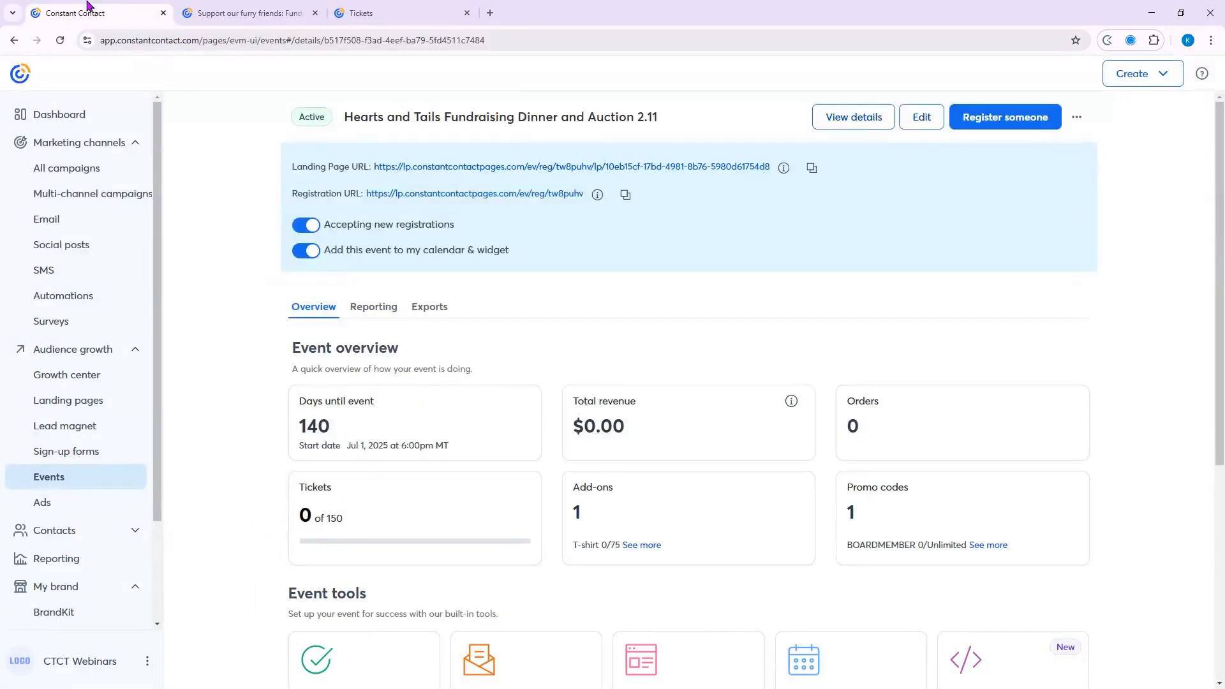
left_click(61, 41)
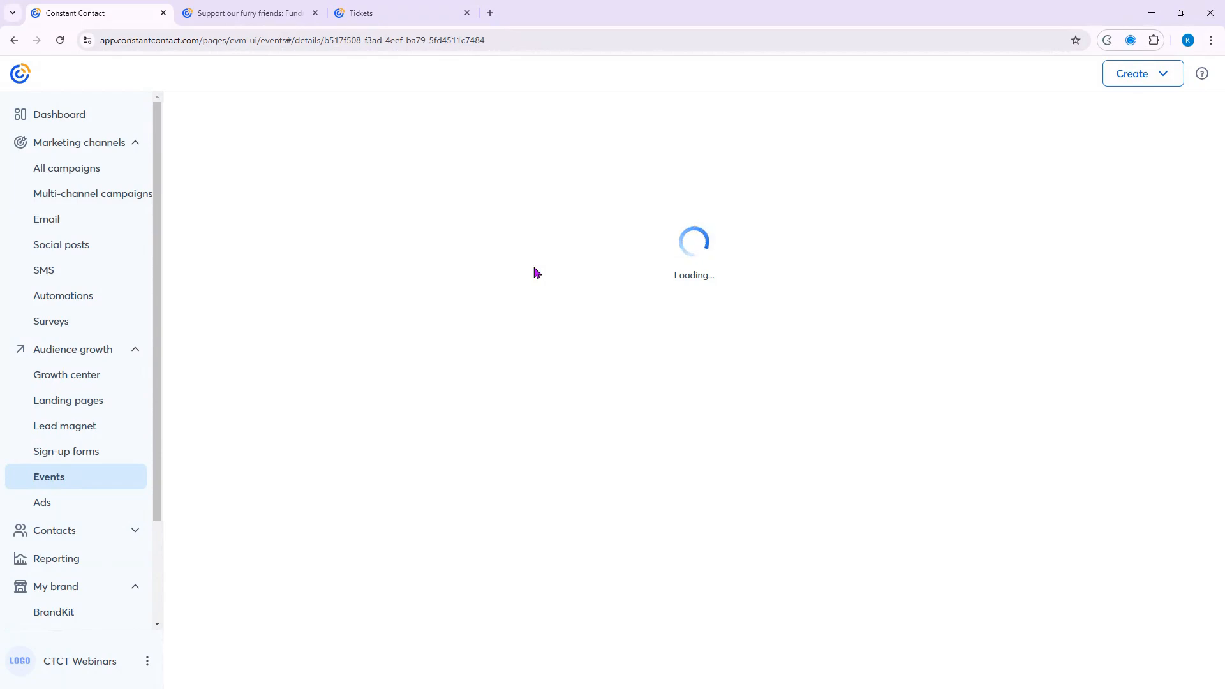
scroll(689, 336, "down", 3)
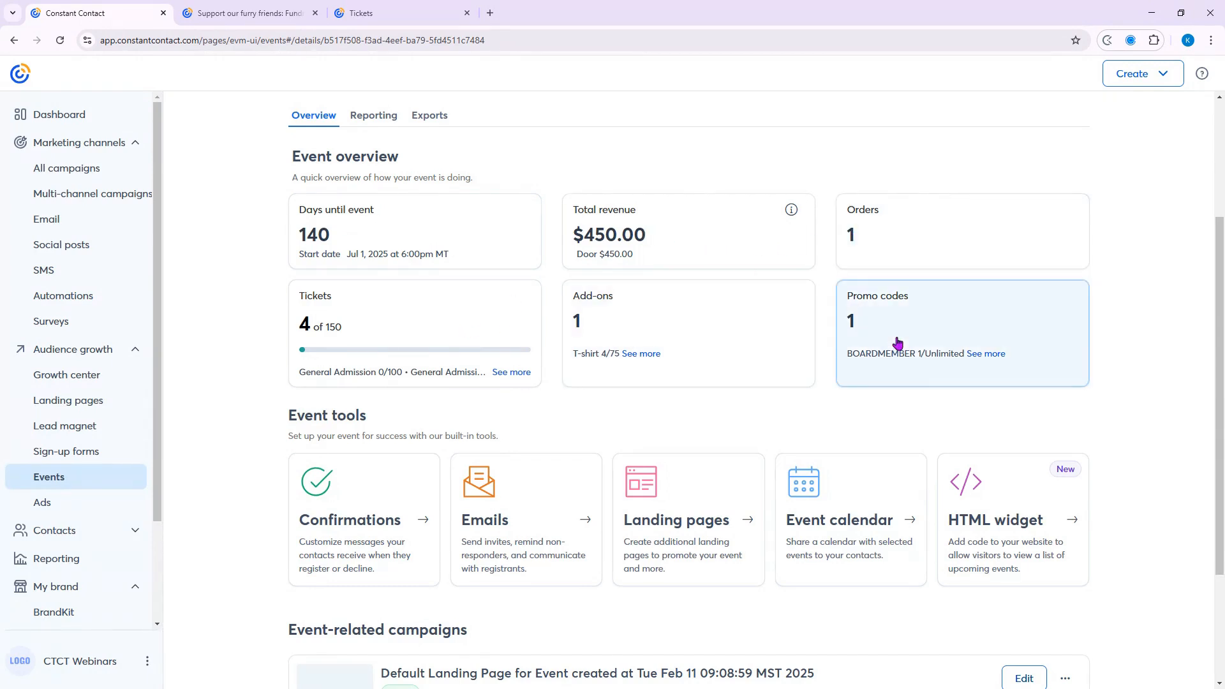
scroll(629, 416, "up", 3)
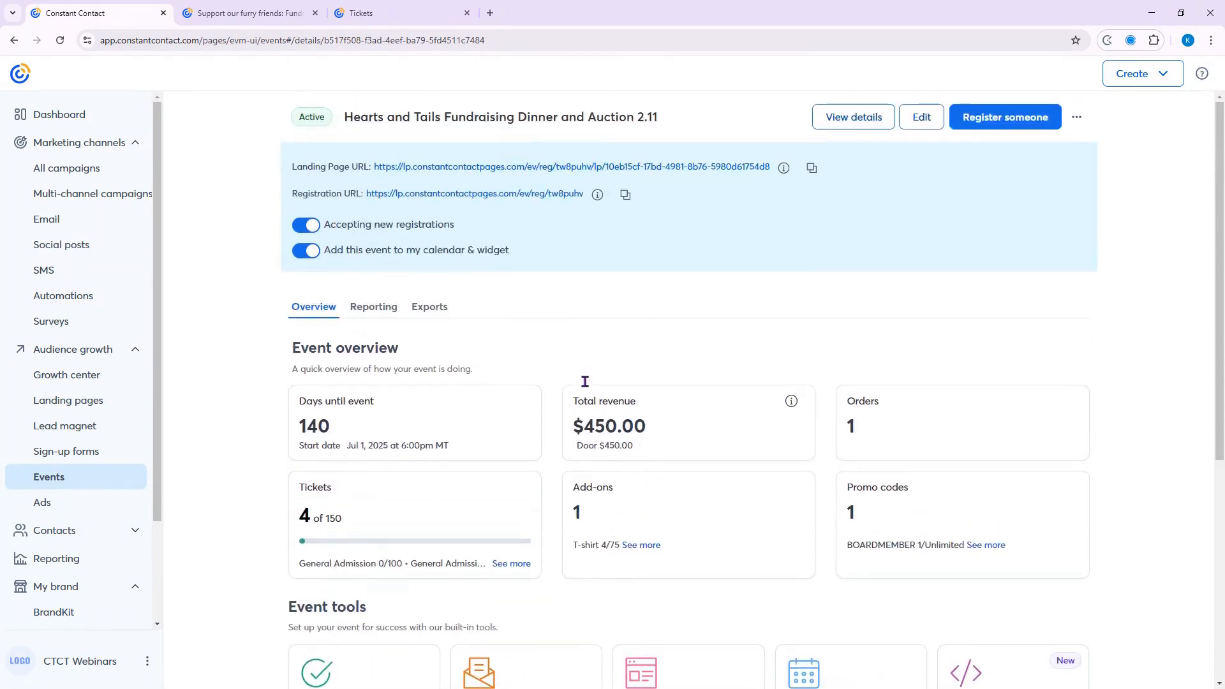
Open the registrant's order from the event's reporting, check in all its tickets, and close the registration information.
left_click(370, 319)
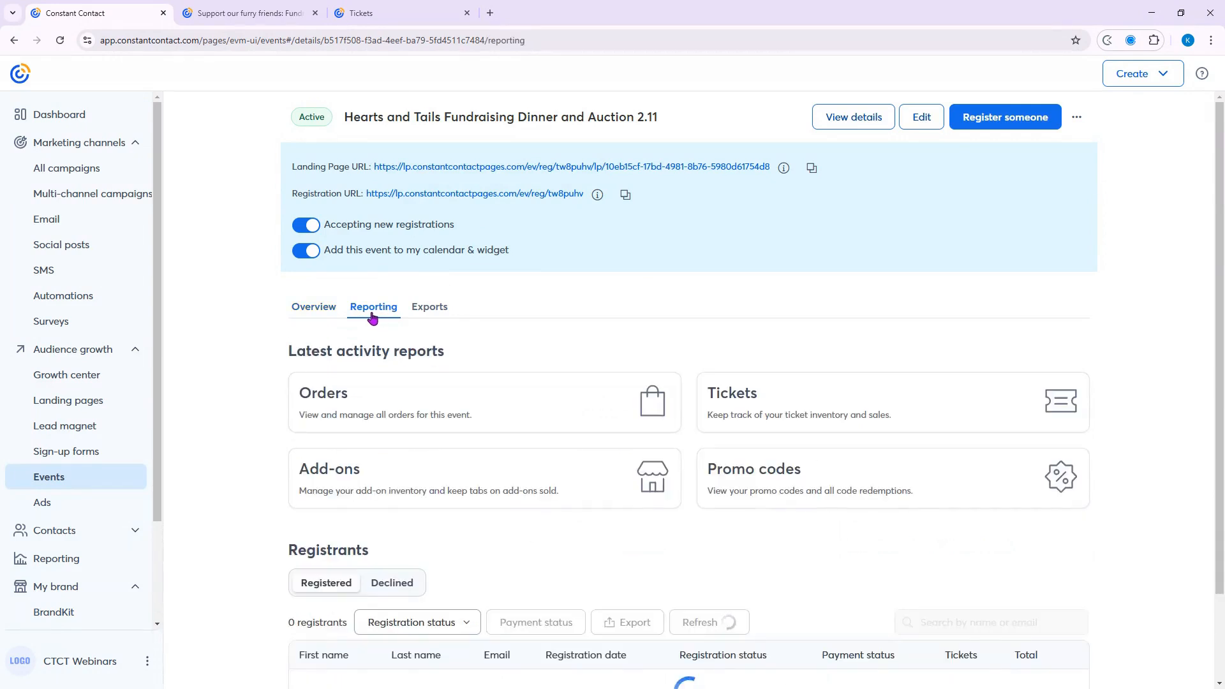
scroll(590, 495, "down", 1)
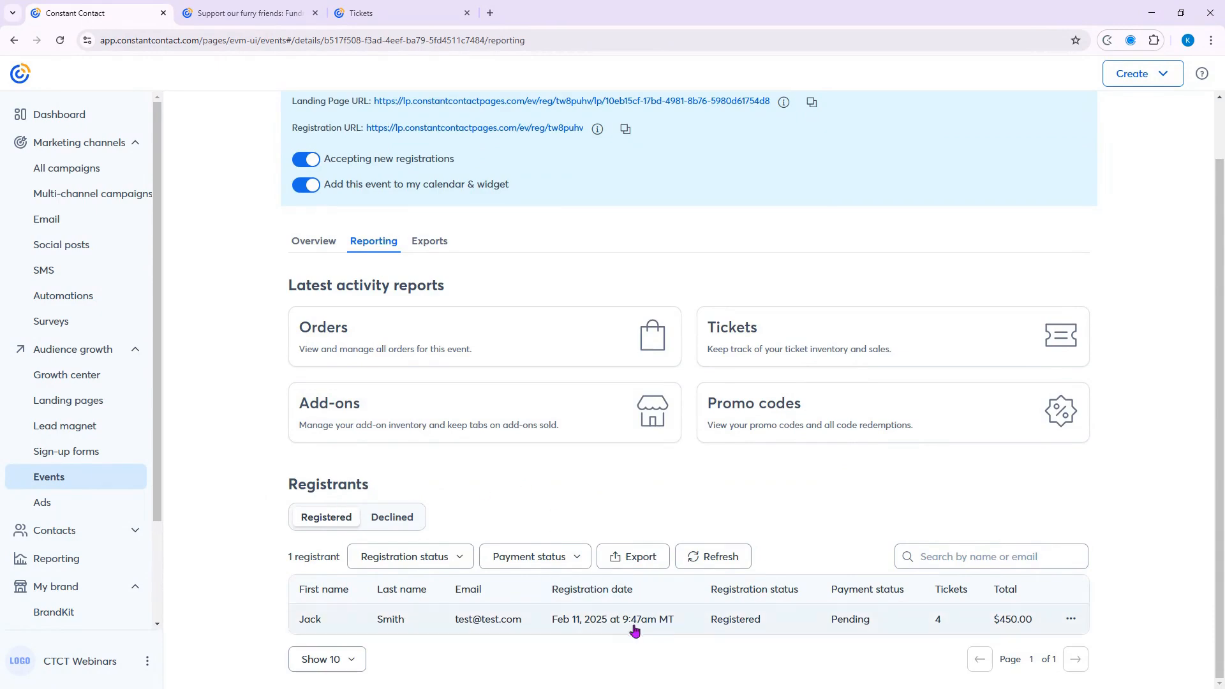
left_click(369, 620)
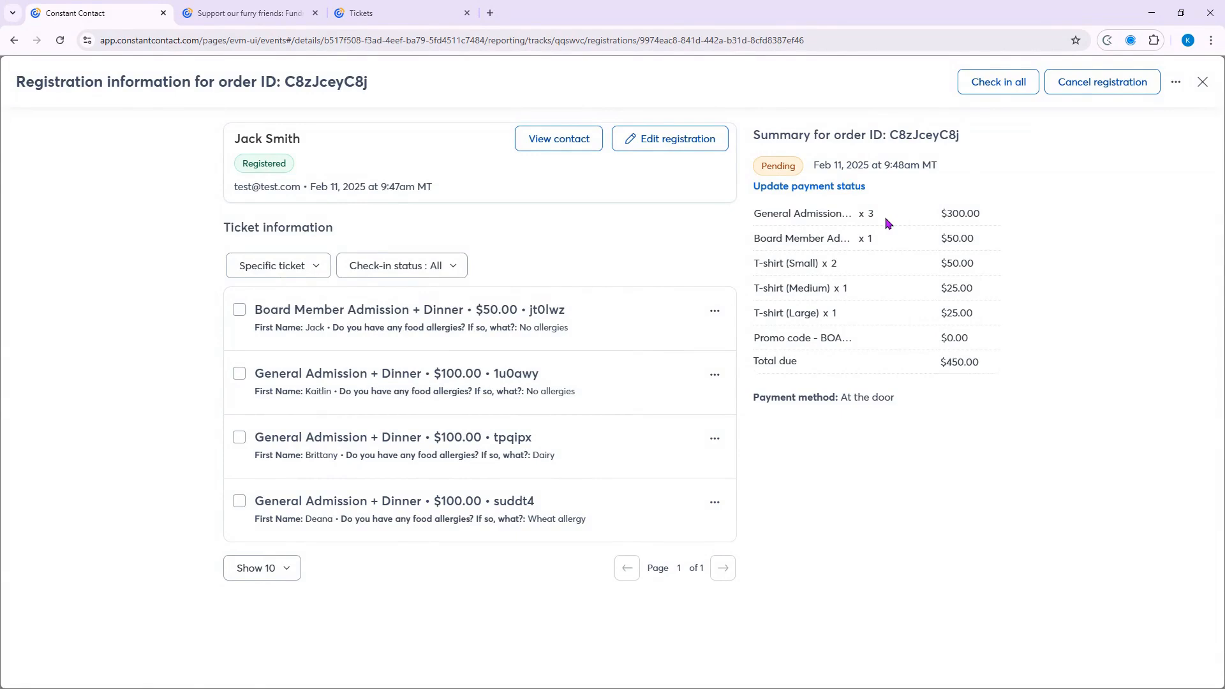
left_click(982, 97)
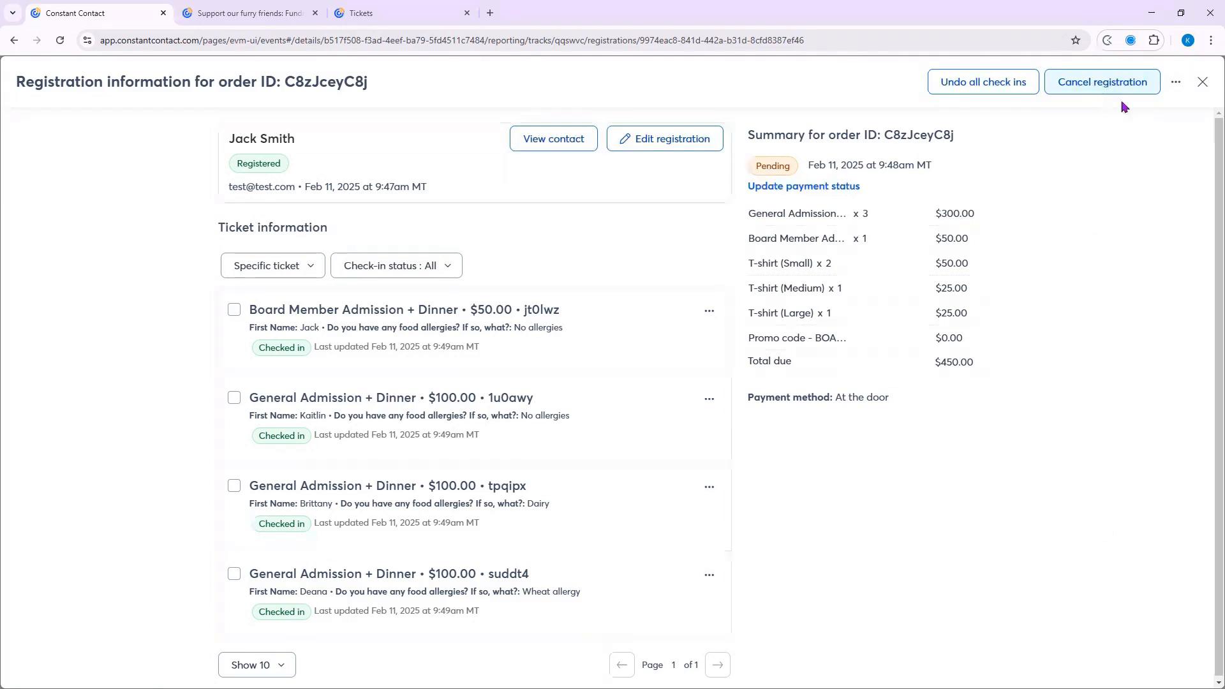
left_click(1177, 89)
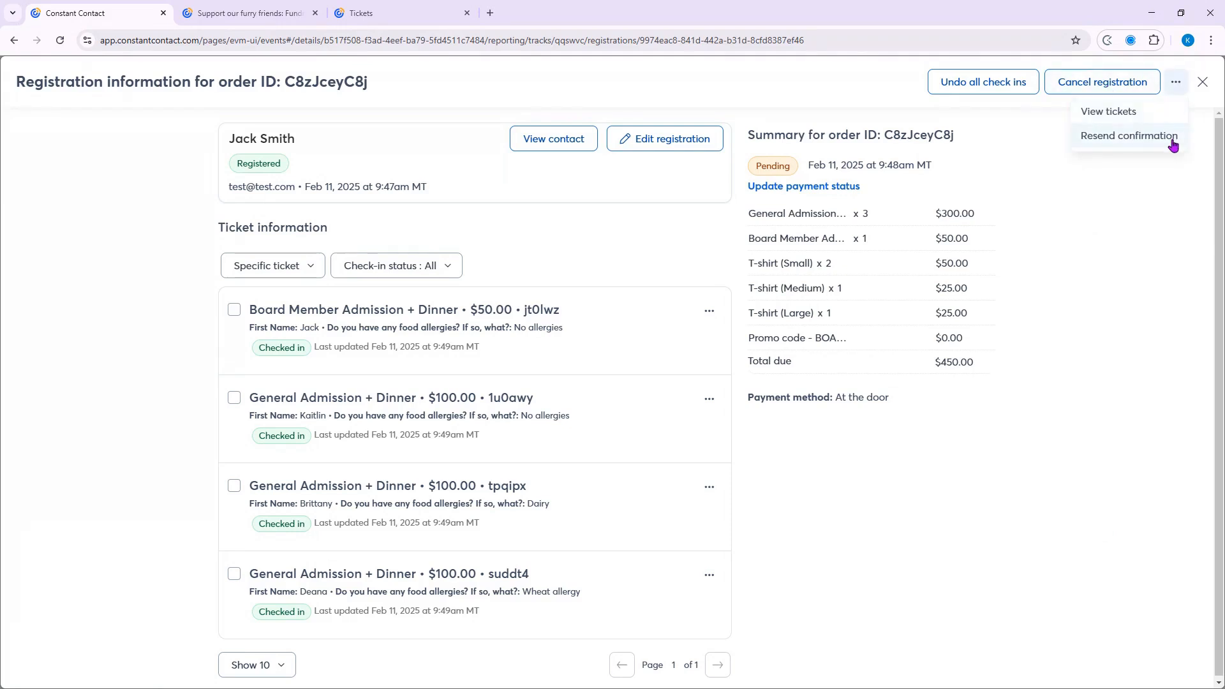
left_click(1203, 83)
left_click(1203, 83)
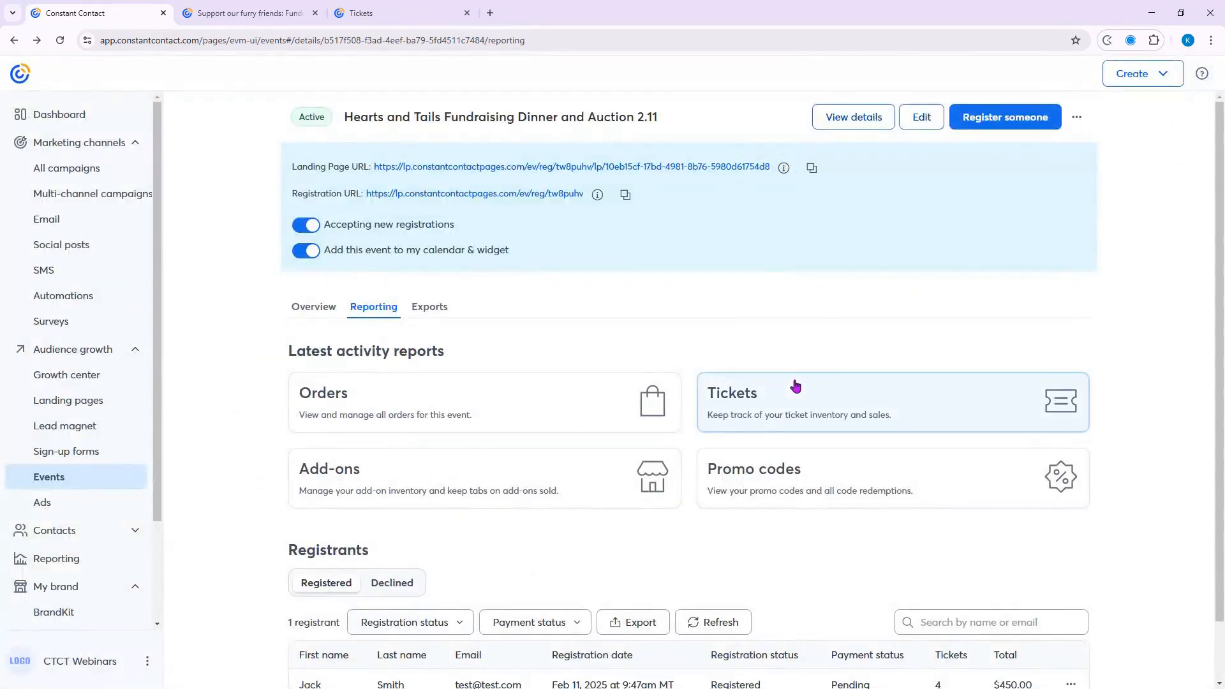
Review the Orders report and the Tickets inventory report for the event.
scroll(793, 387, "down", 1)
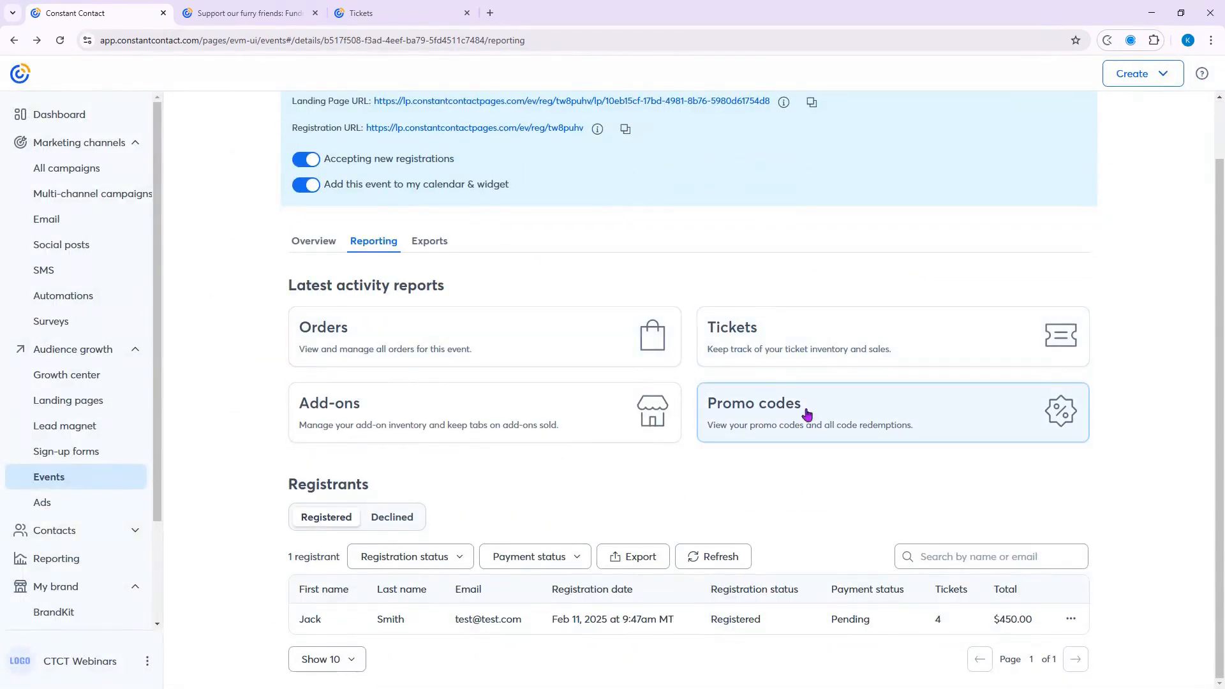
left_click(422, 351)
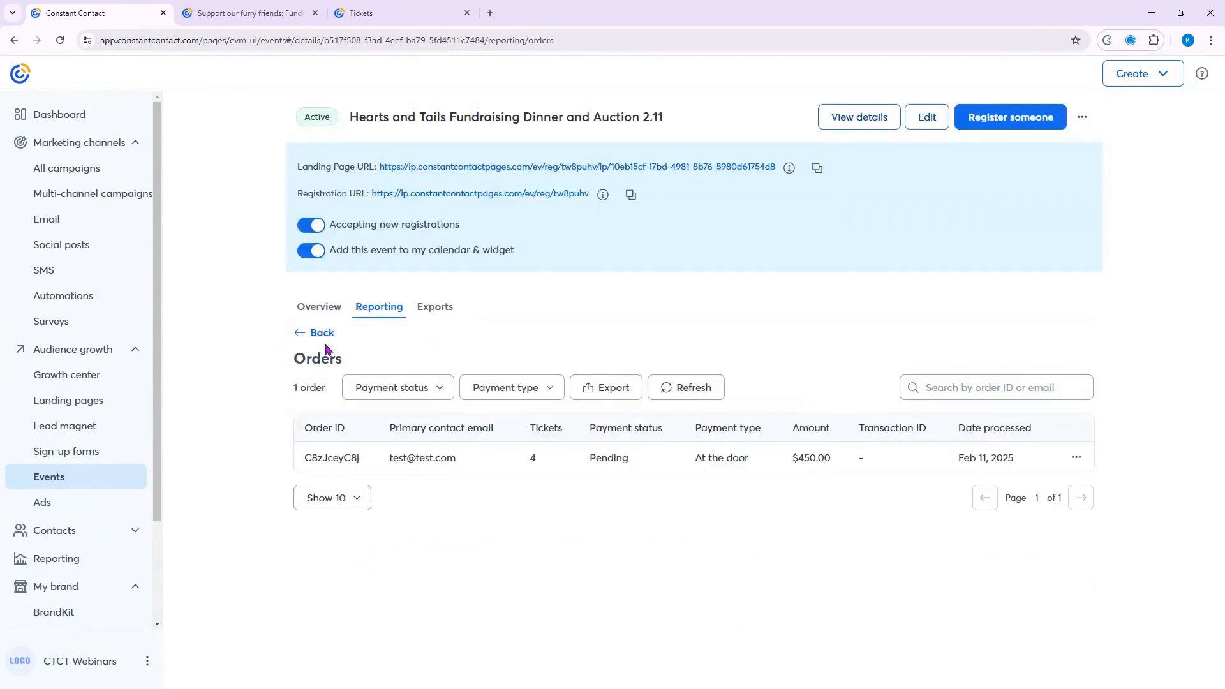
left_click(322, 334)
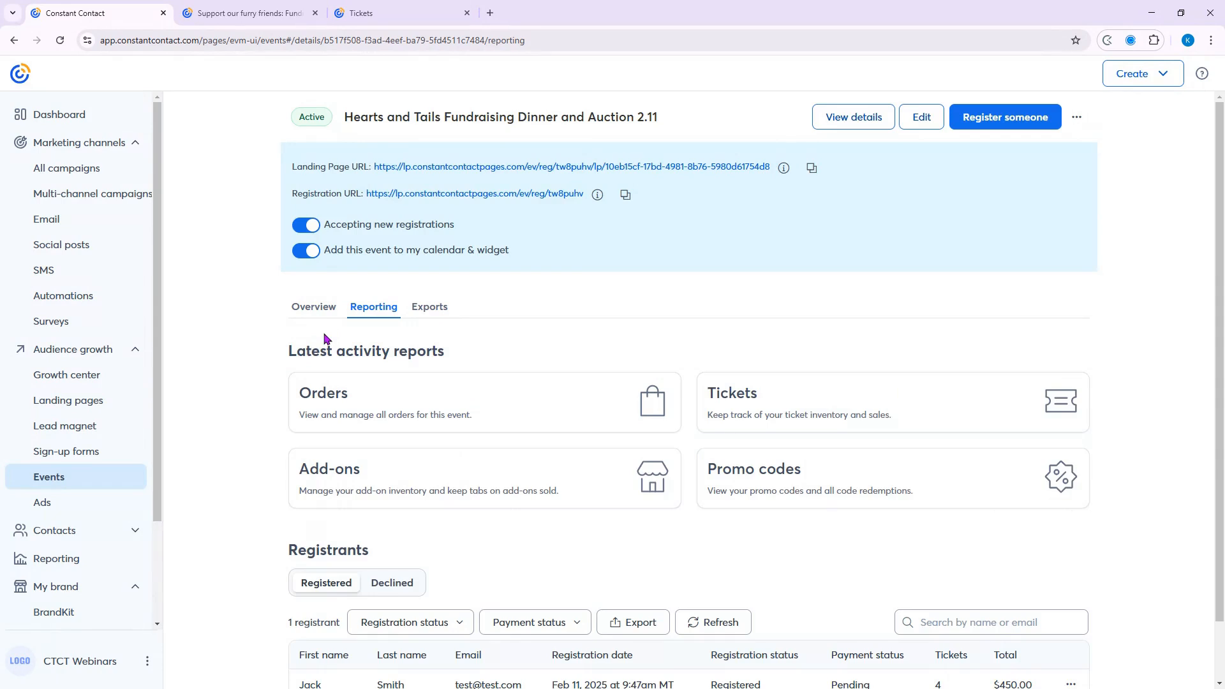
left_click(878, 405)
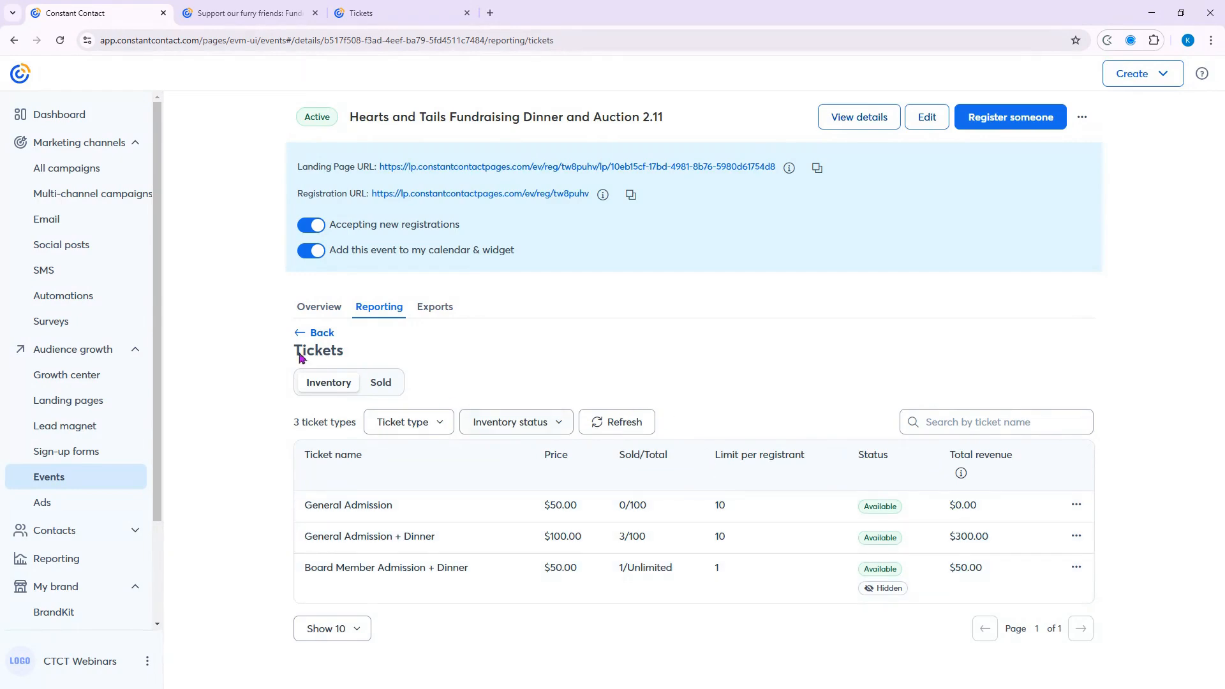
left_click(314, 338)
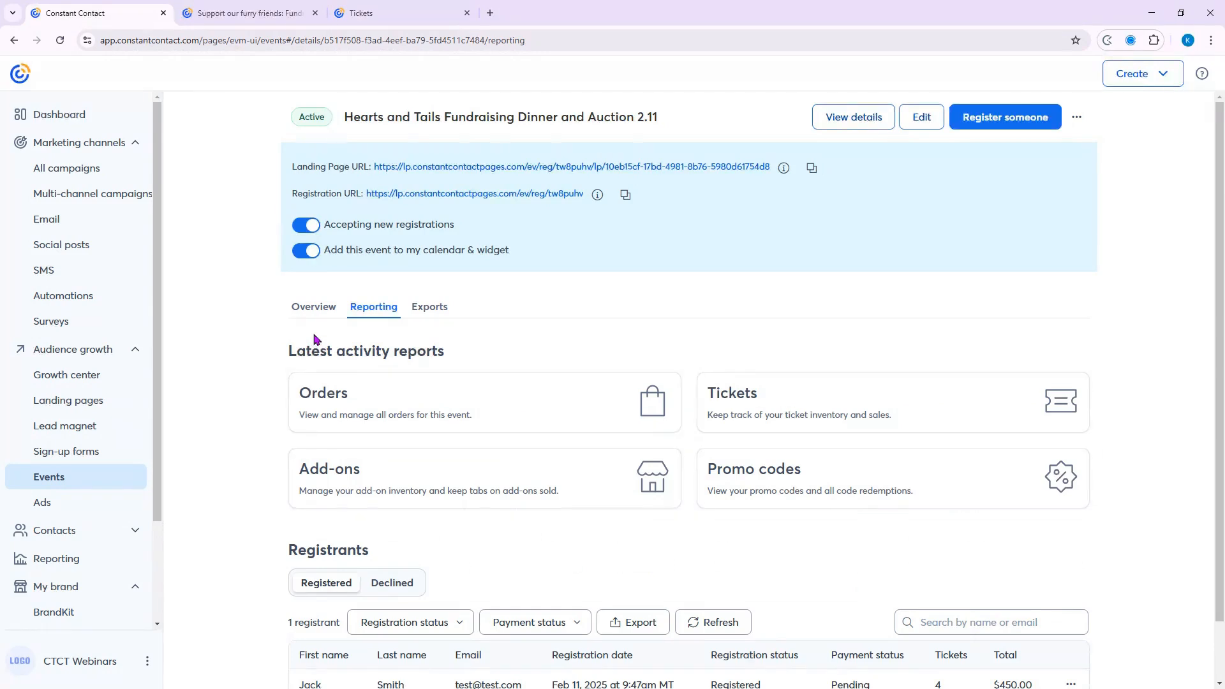
Review the Add-ons and Promo codes reports, and open the event's exports.
left_click(379, 480)
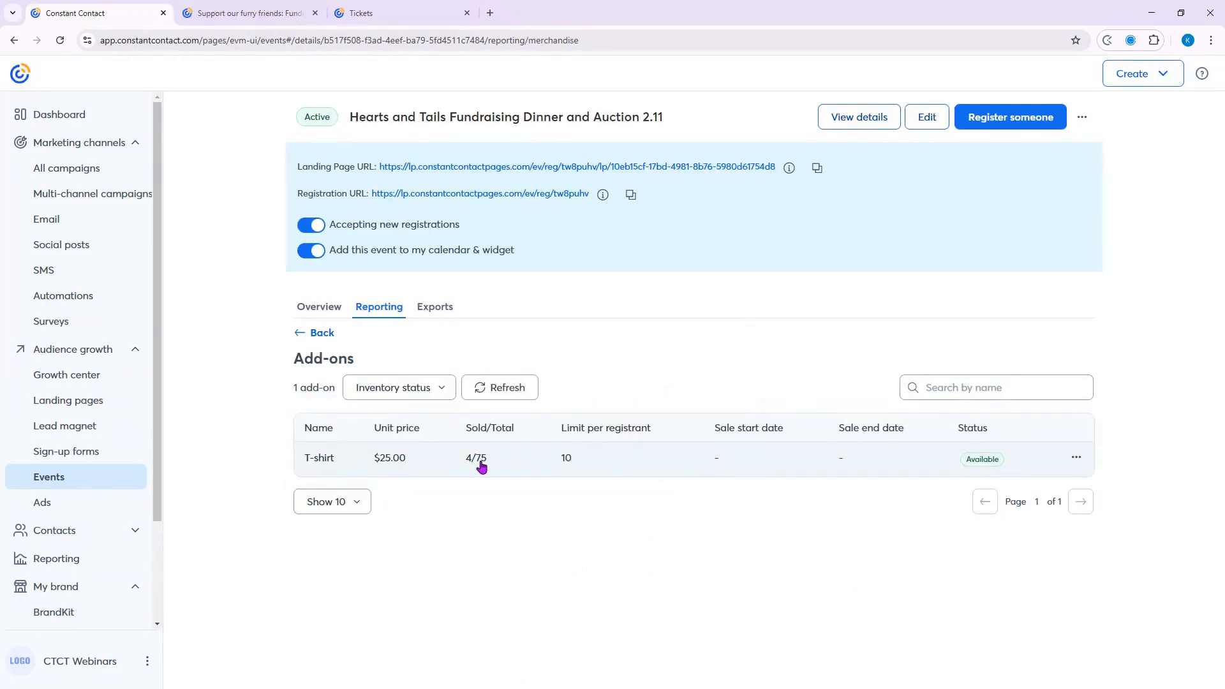
left_click(322, 337)
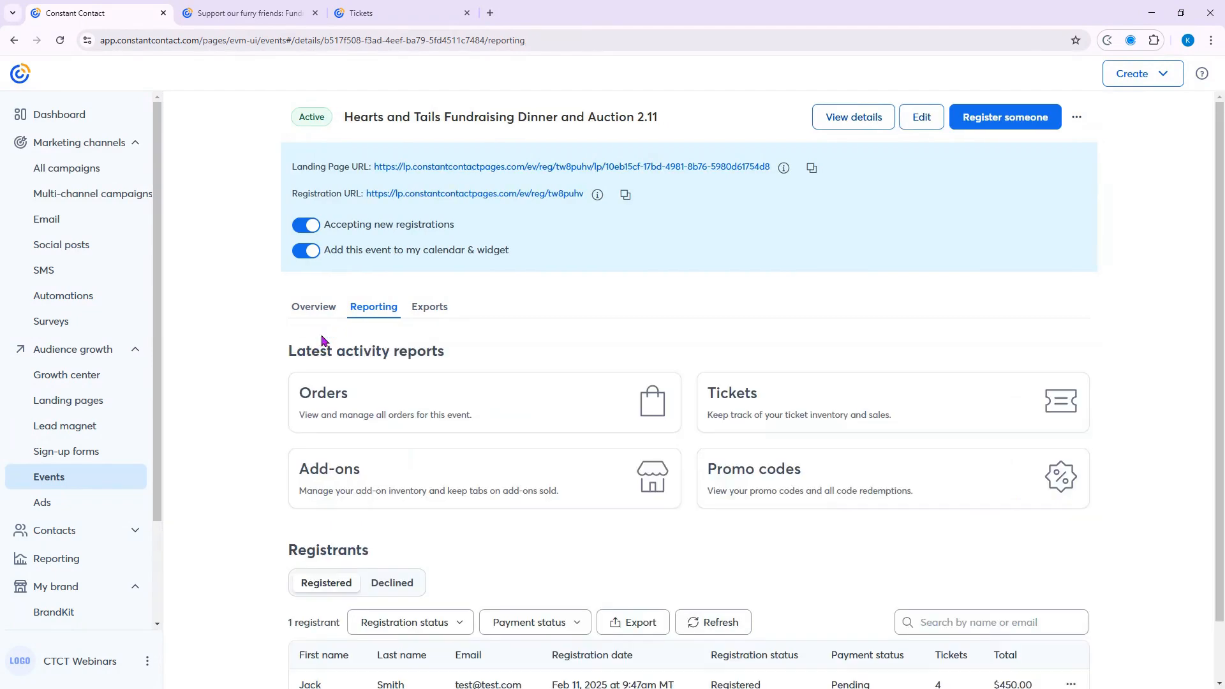
left_click(775, 507)
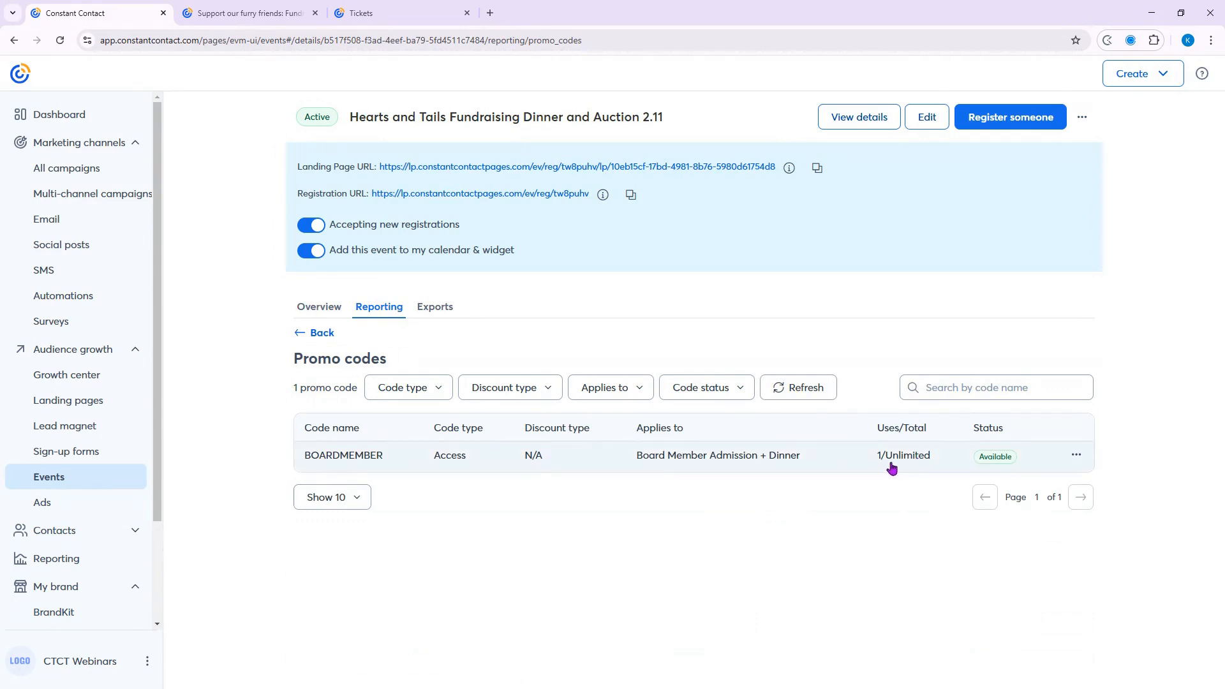
left_click(322, 333)
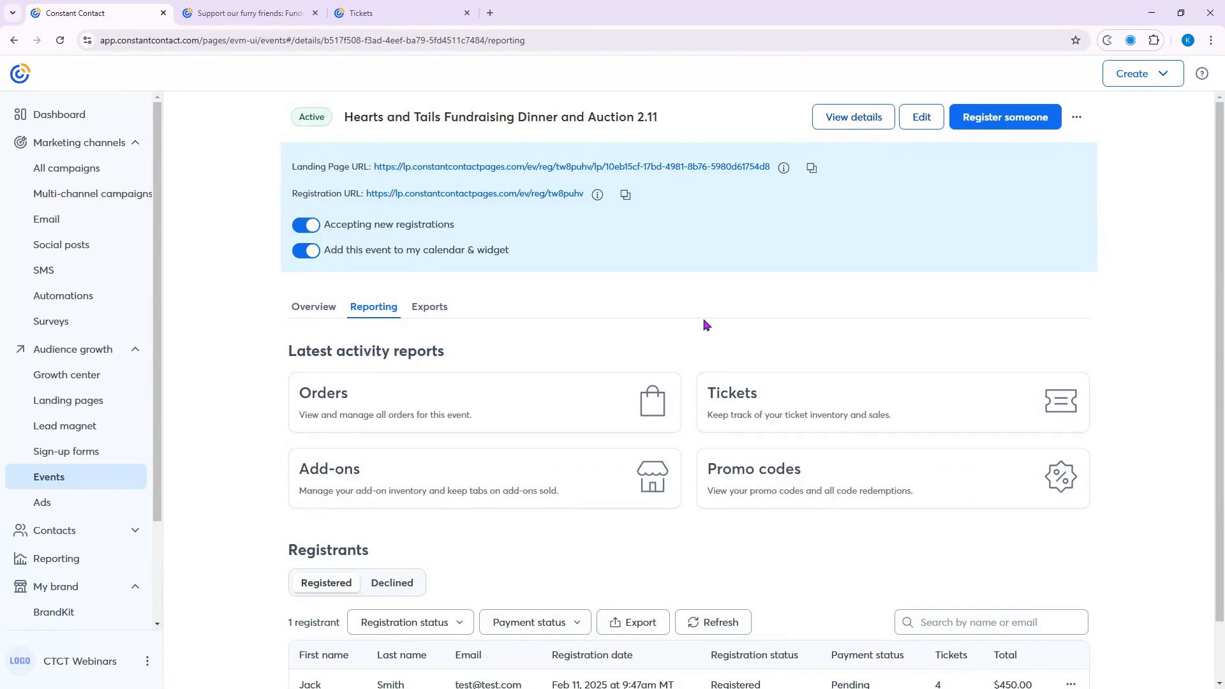
scroll(730, 324, "down", 1)
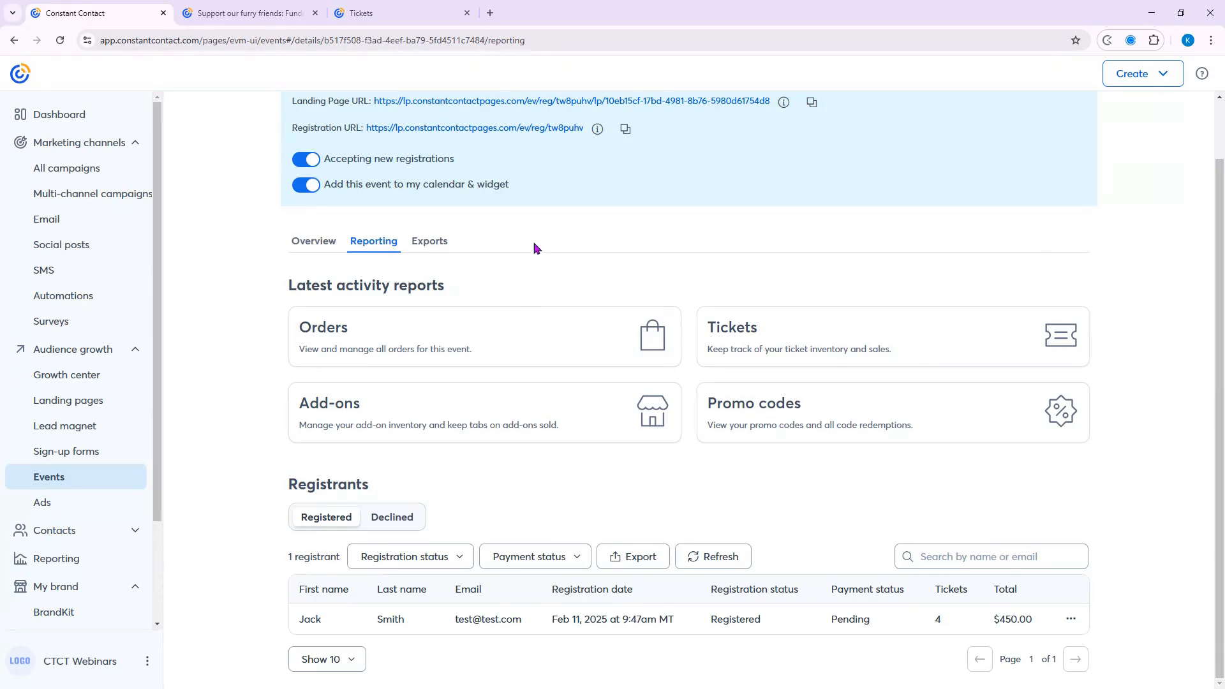
left_click(442, 250)
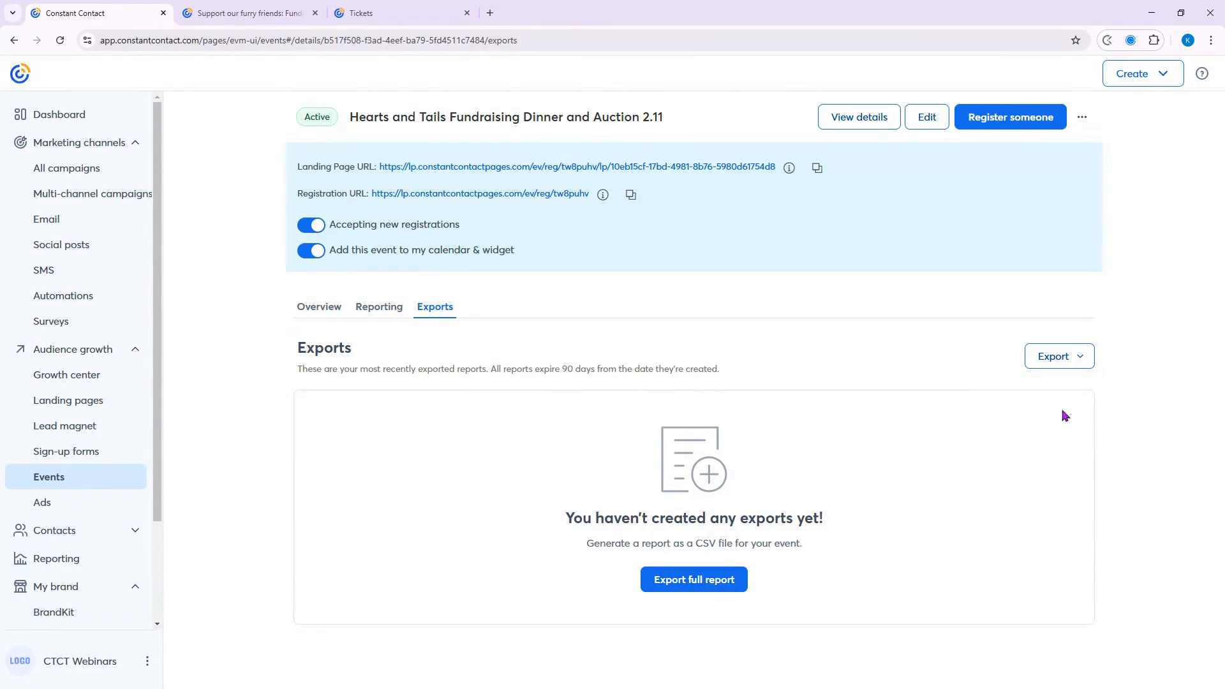
Set up a custom export report that includes the Add-ons section, and cancel it.
left_click(1080, 359)
left_click(1085, 416)
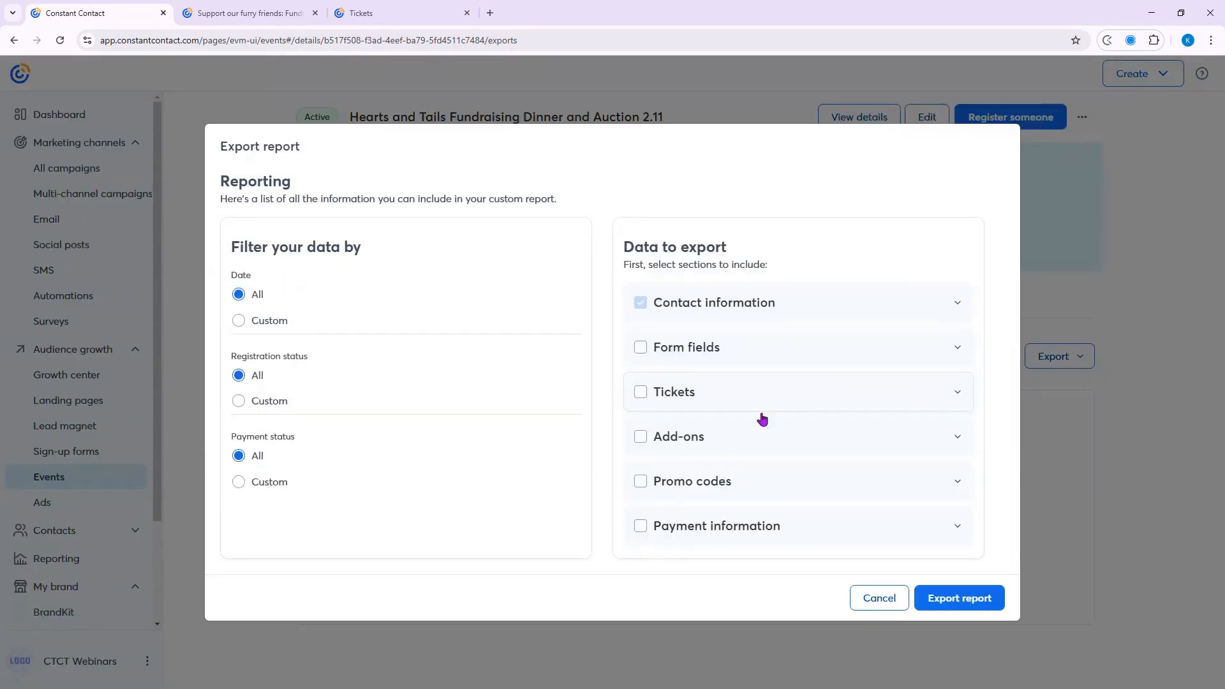
left_click(640, 438)
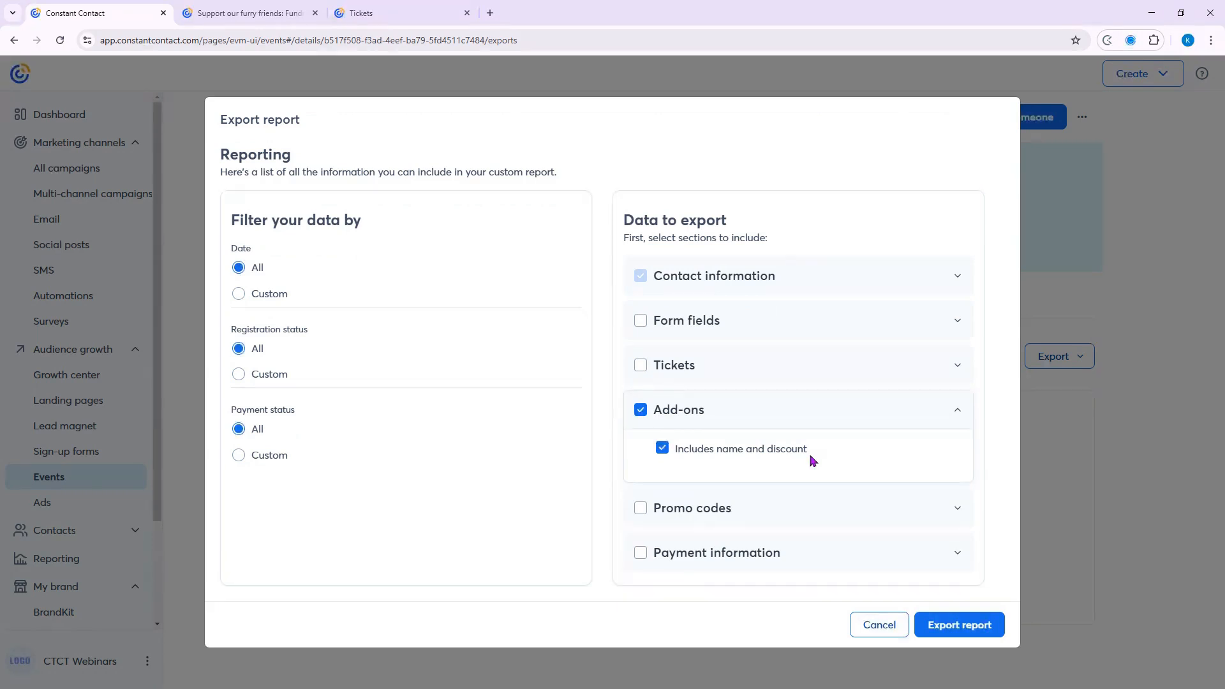
left_click(880, 626)
Export a full report for the event and download the resulting CSV file.
left_click(1047, 356)
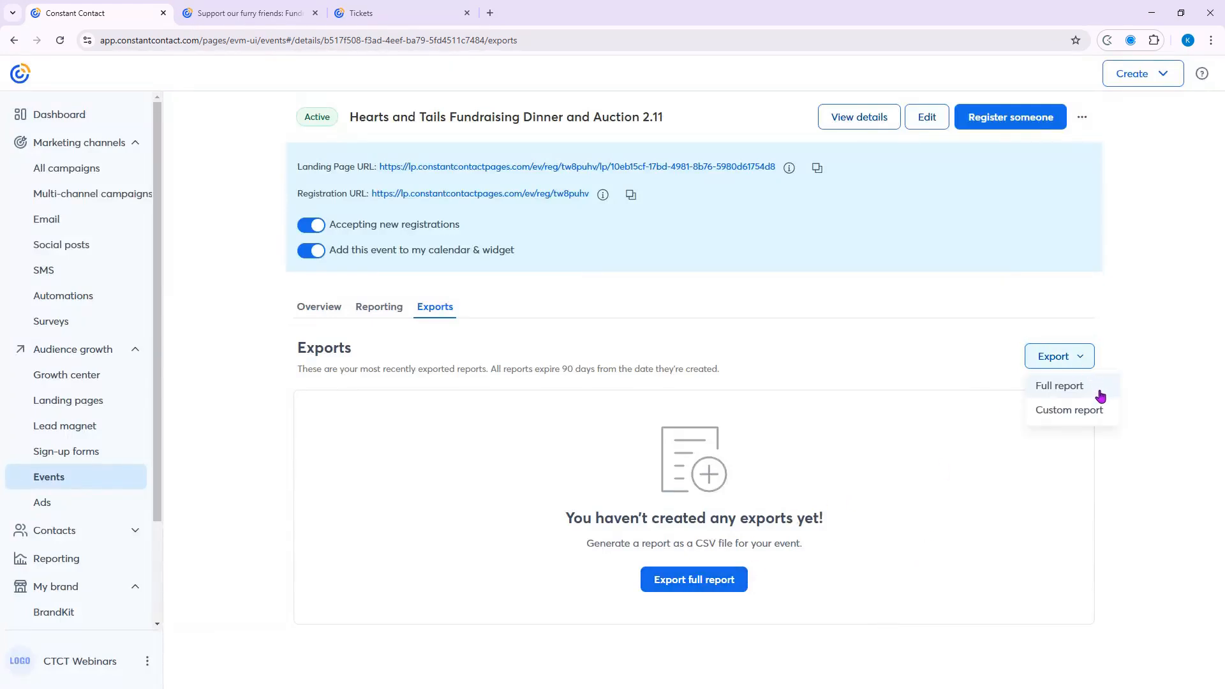
left_click(1101, 393)
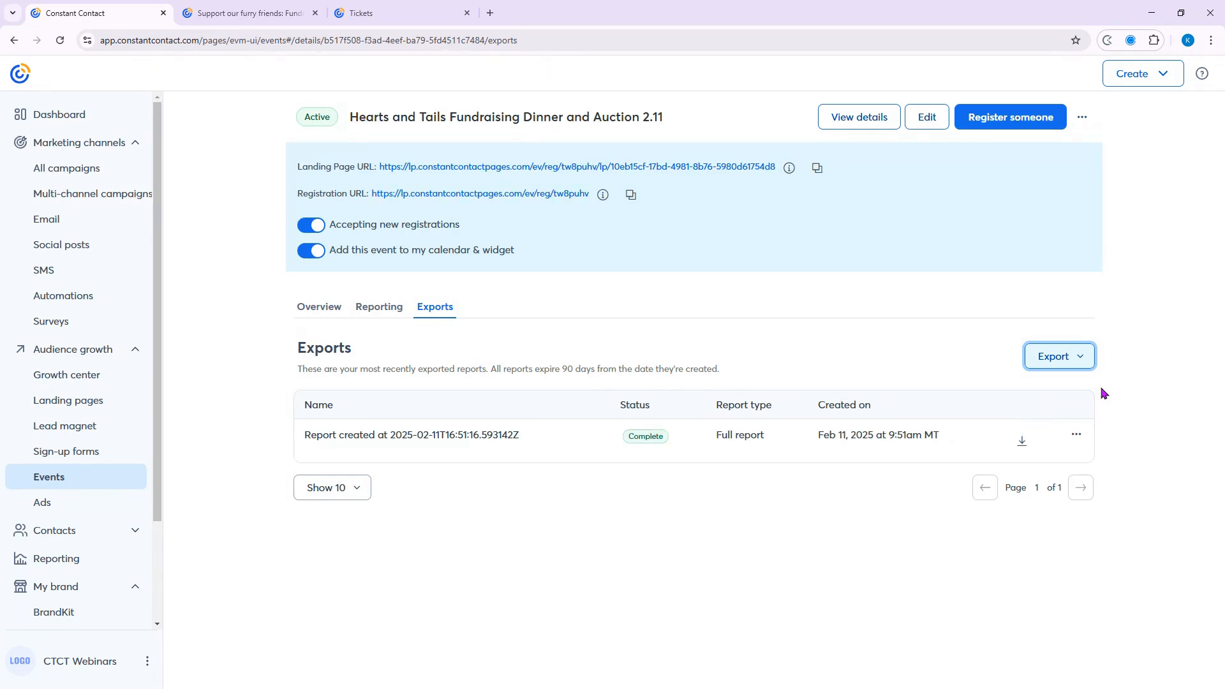
left_click(1021, 450)
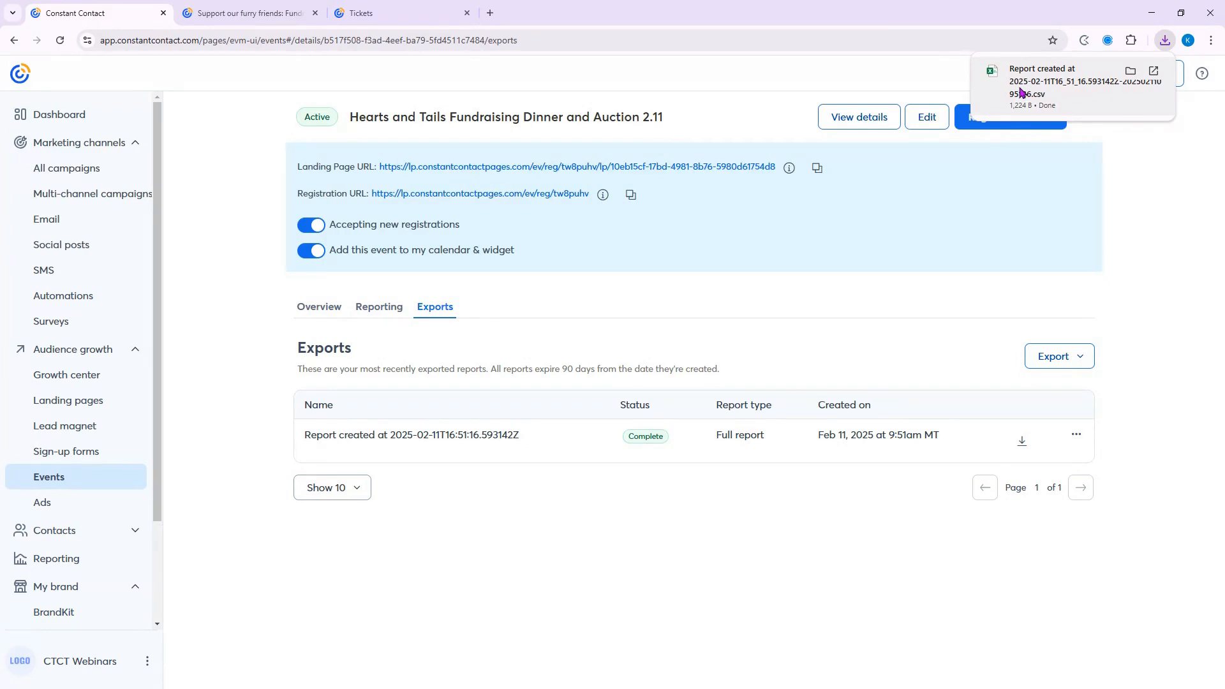
Open the downloaded CSV report in Excel, maximize its window, and examine the order, ticket and food allergy columns.
left_click(1022, 92)
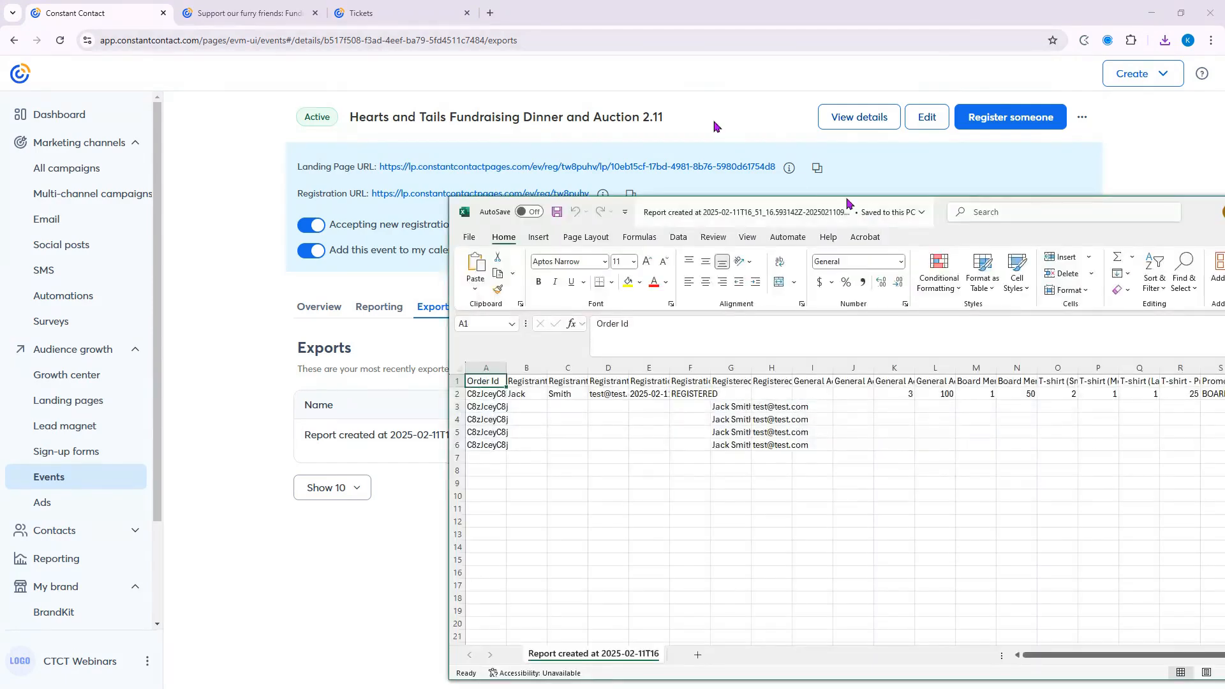
left_click_drag(874, 205, 607, 7)
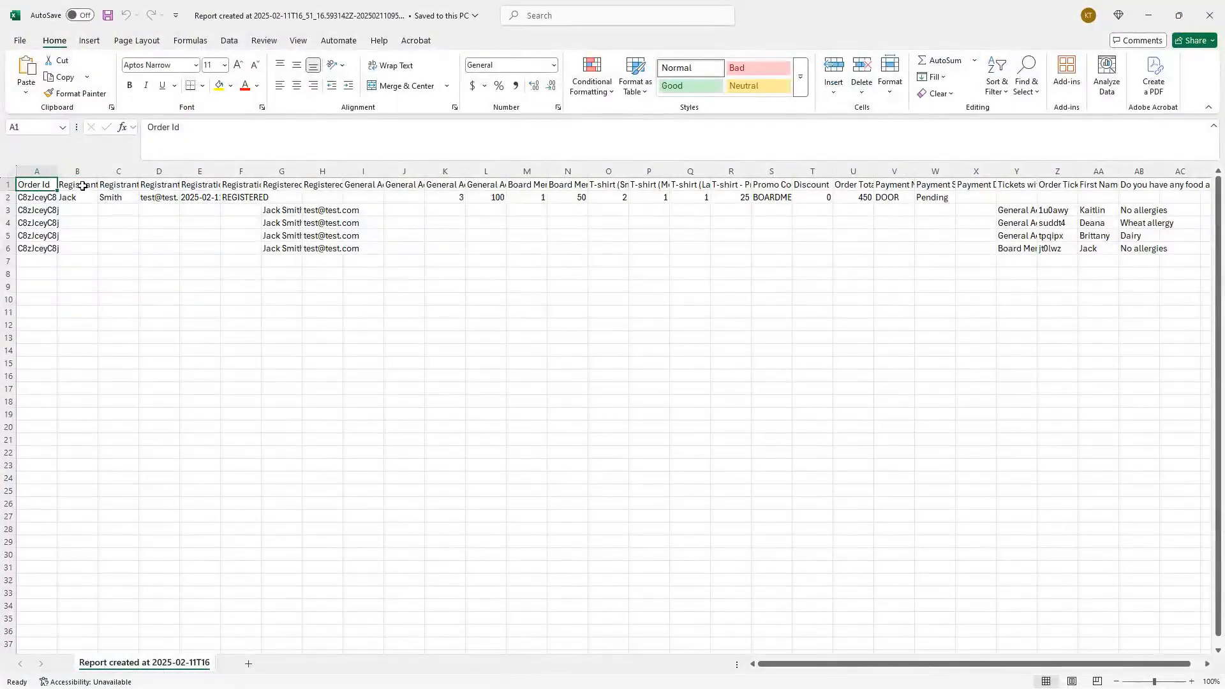
left_click_drag(1109, 663, 1122, 664)
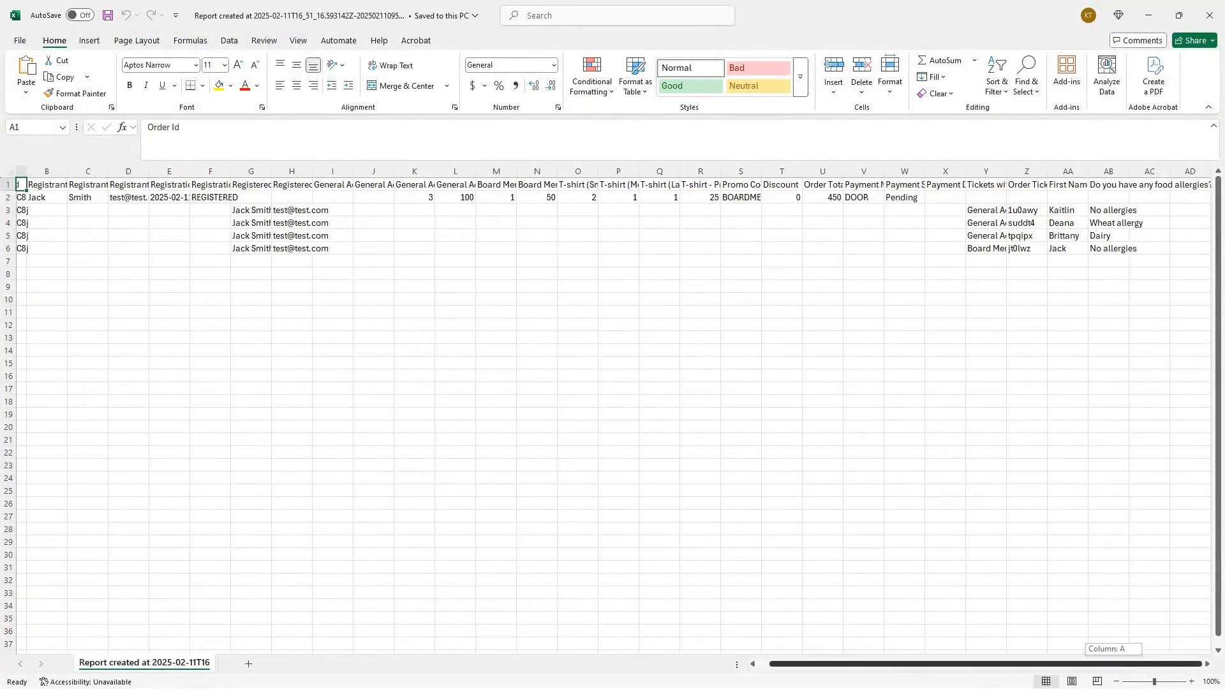
Fit the food allergies and Tickets with Responses columns to their contents, and select the attendees' ticket, name and allergy responses.
double_click(1129, 171)
double_click(1089, 171)
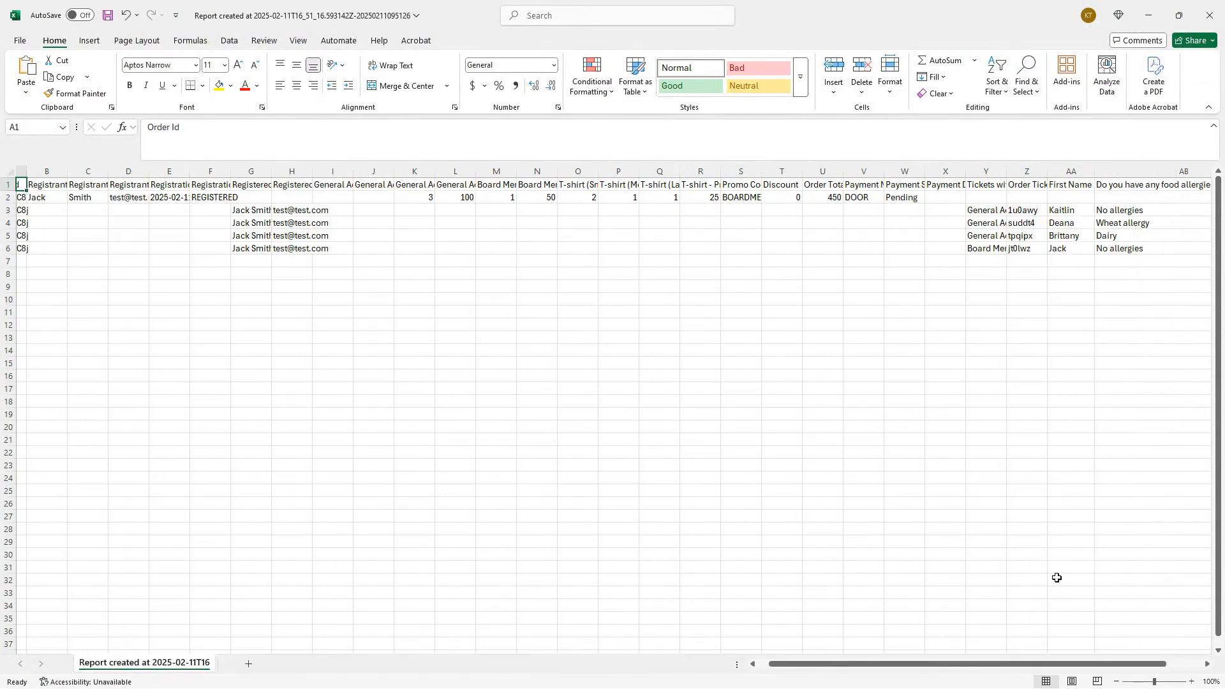
left_click_drag(1065, 665, 1100, 665)
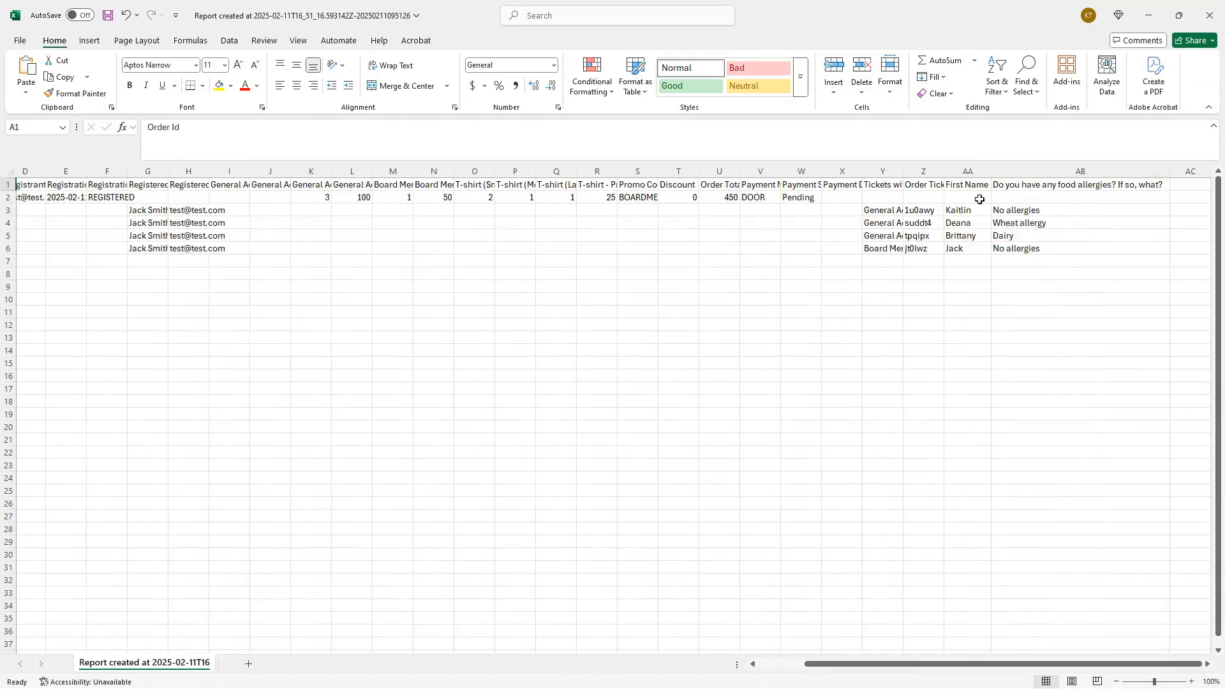
left_click_drag(966, 209, 1059, 251)
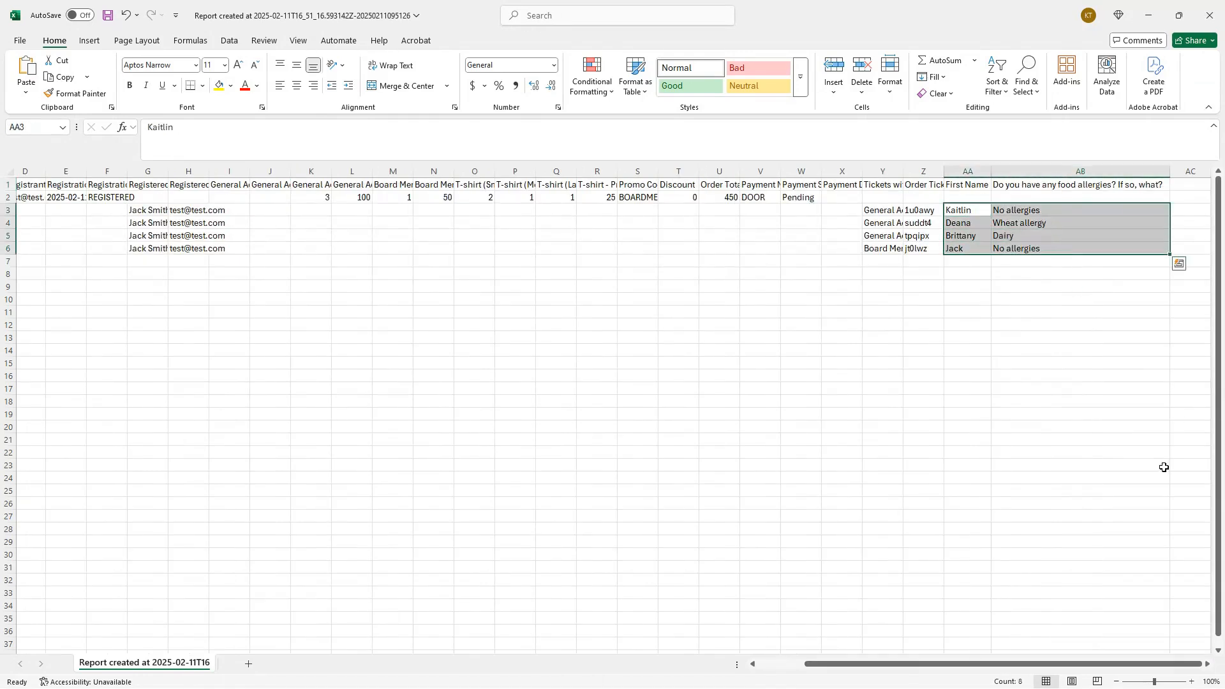
double_click(902, 171)
left_click_drag(906, 210, 1121, 251)
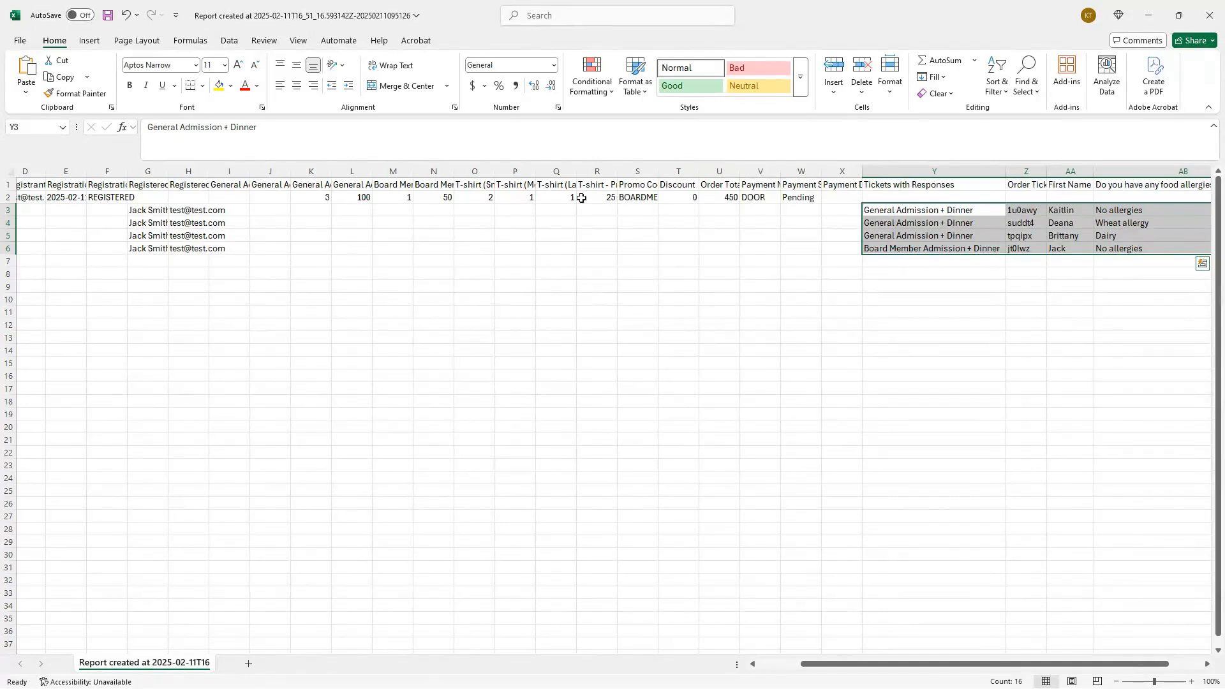
Examine the T-shirt (Small) quantity and the General Admission + Dinner quantity and price columns, and close the report workbook.
left_click(472, 185)
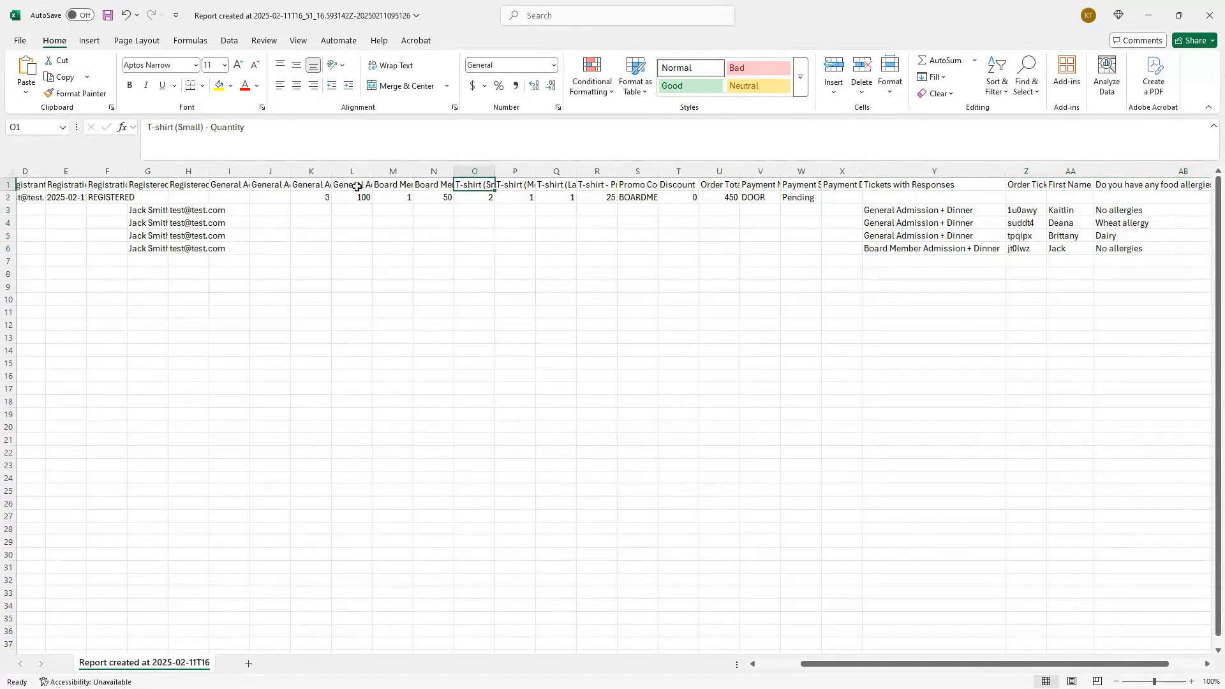
left_click(323, 185)
left_click(349, 199)
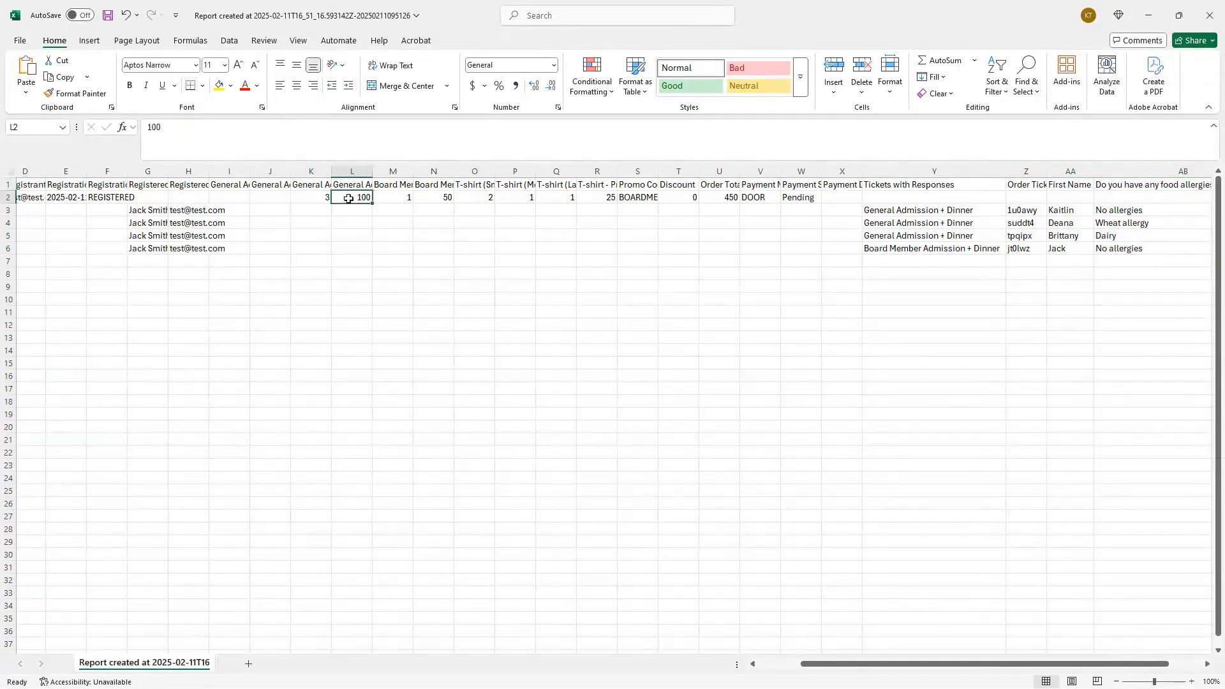
left_click(345, 183)
left_click(311, 197)
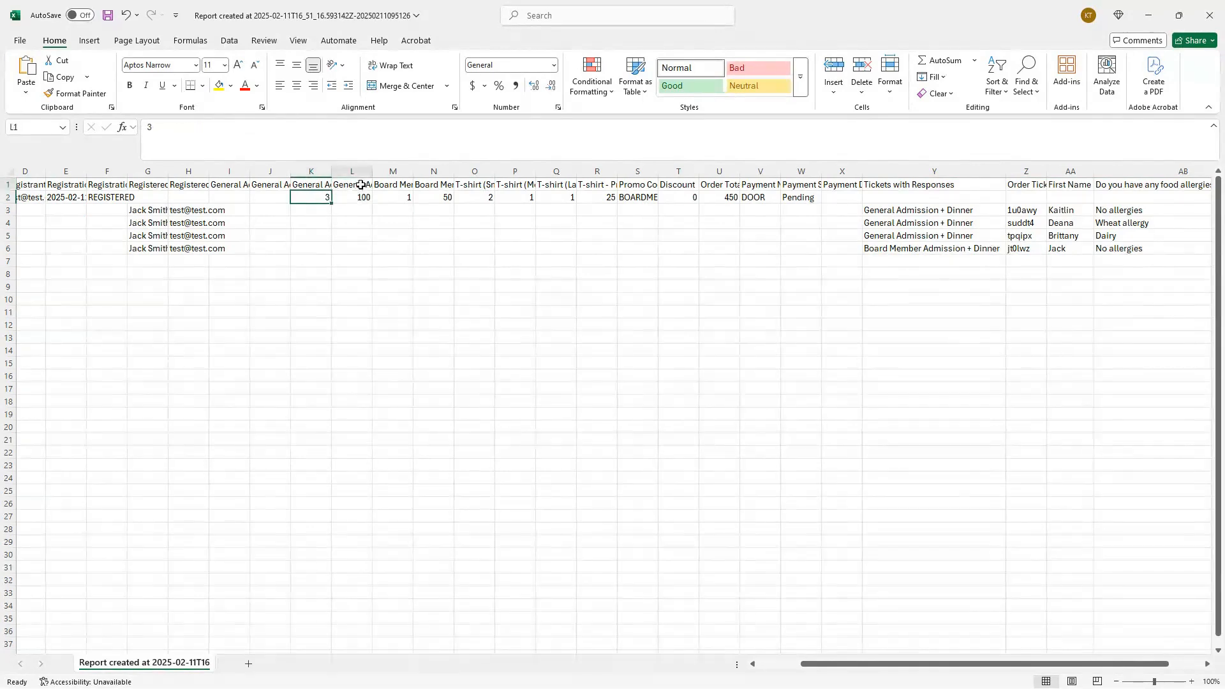
left_click(360, 185)
left_click_drag(1019, 664, 820, 654)
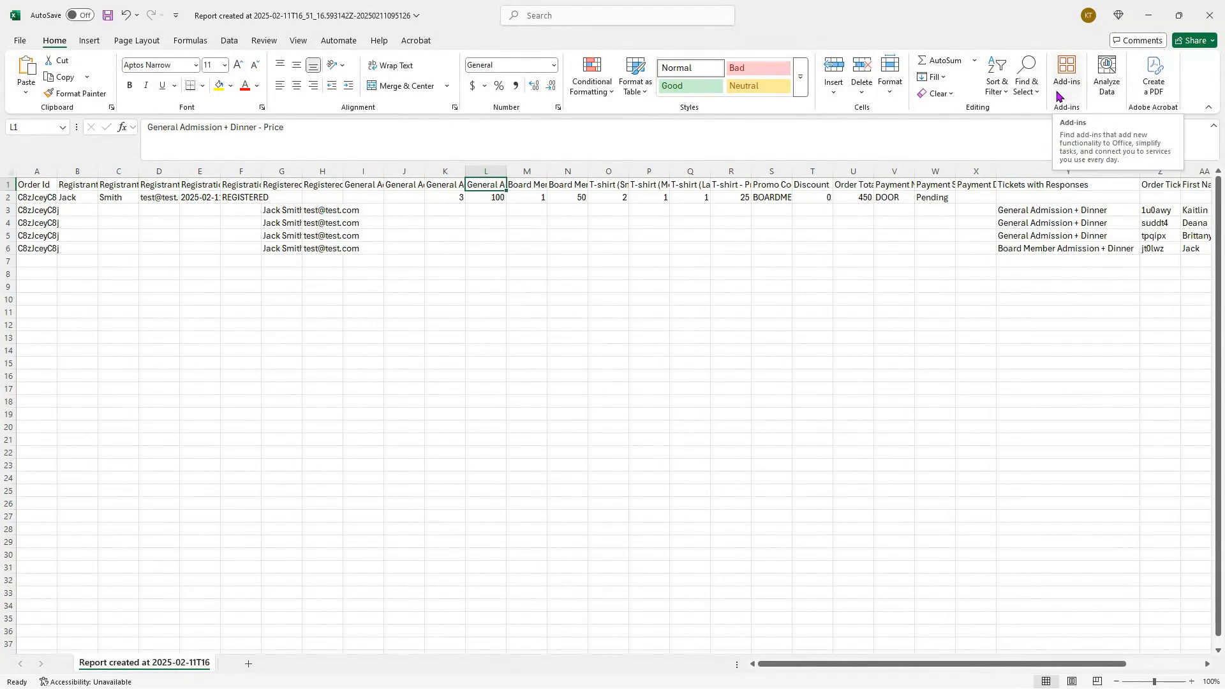
left_click(1208, 17)
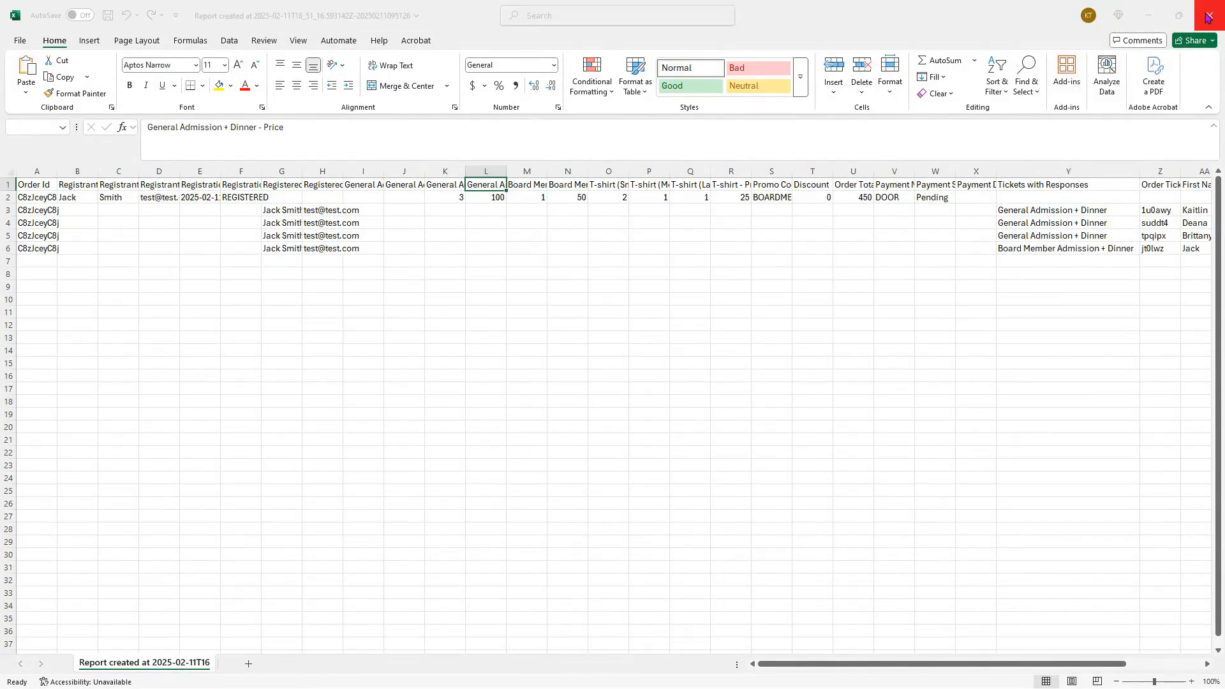
left_click(649, 446)
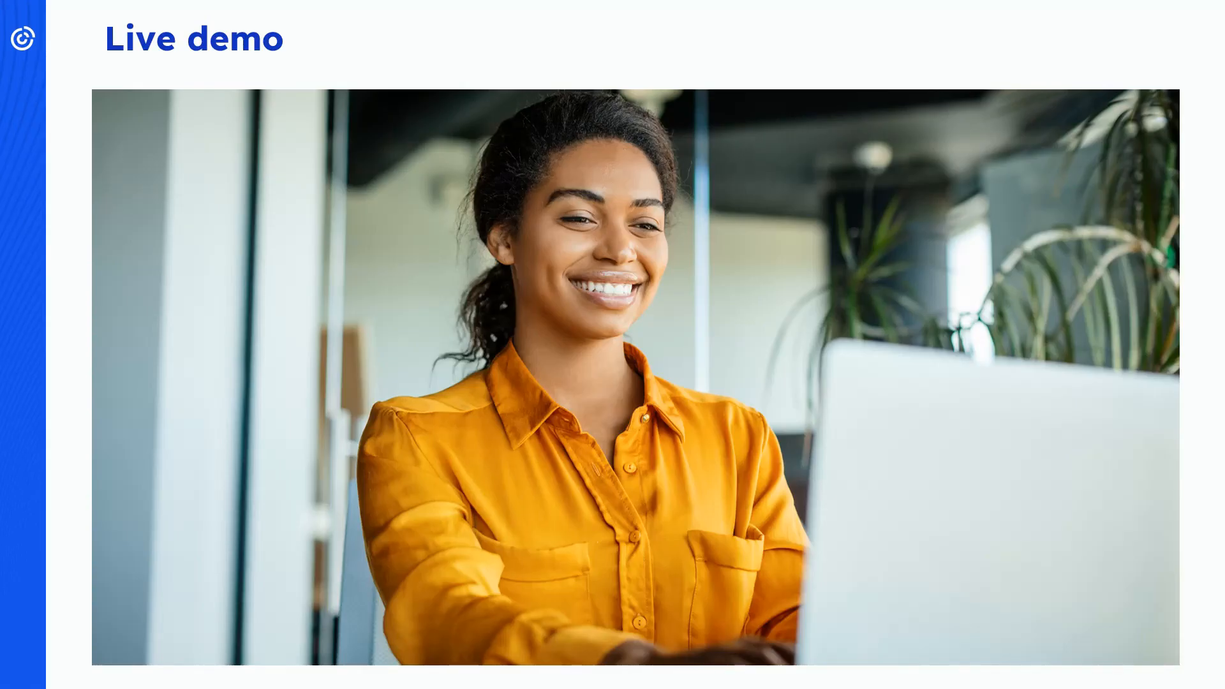
key("Right")
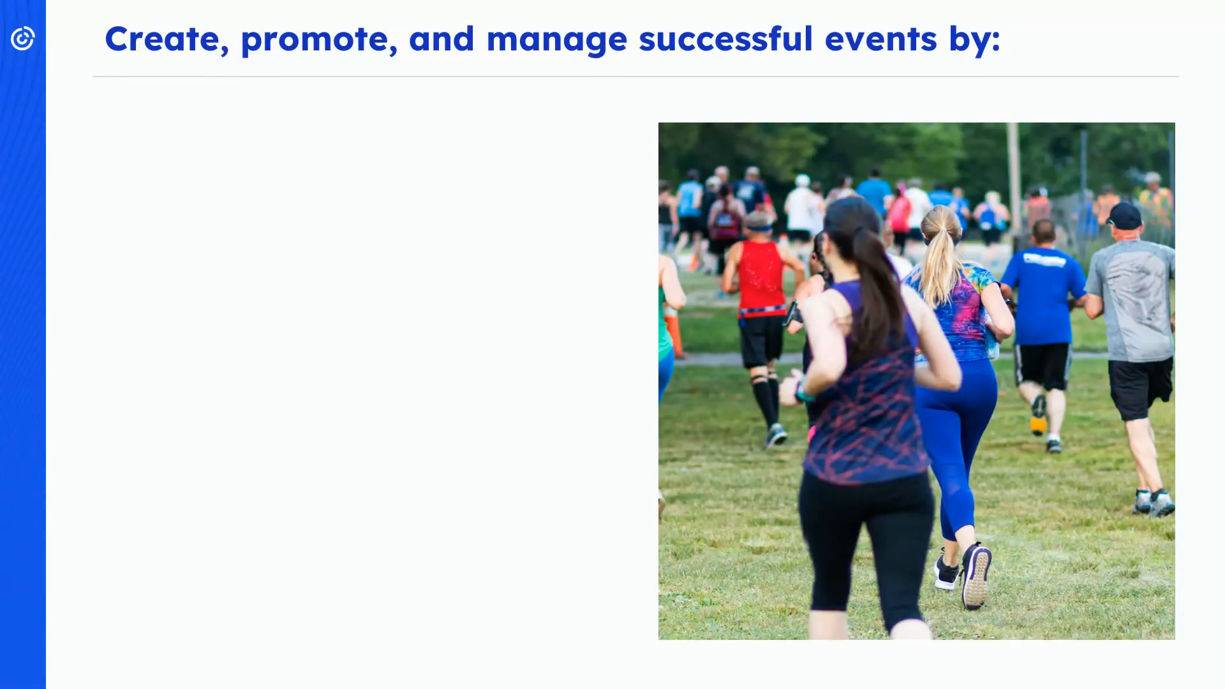
key("Right")
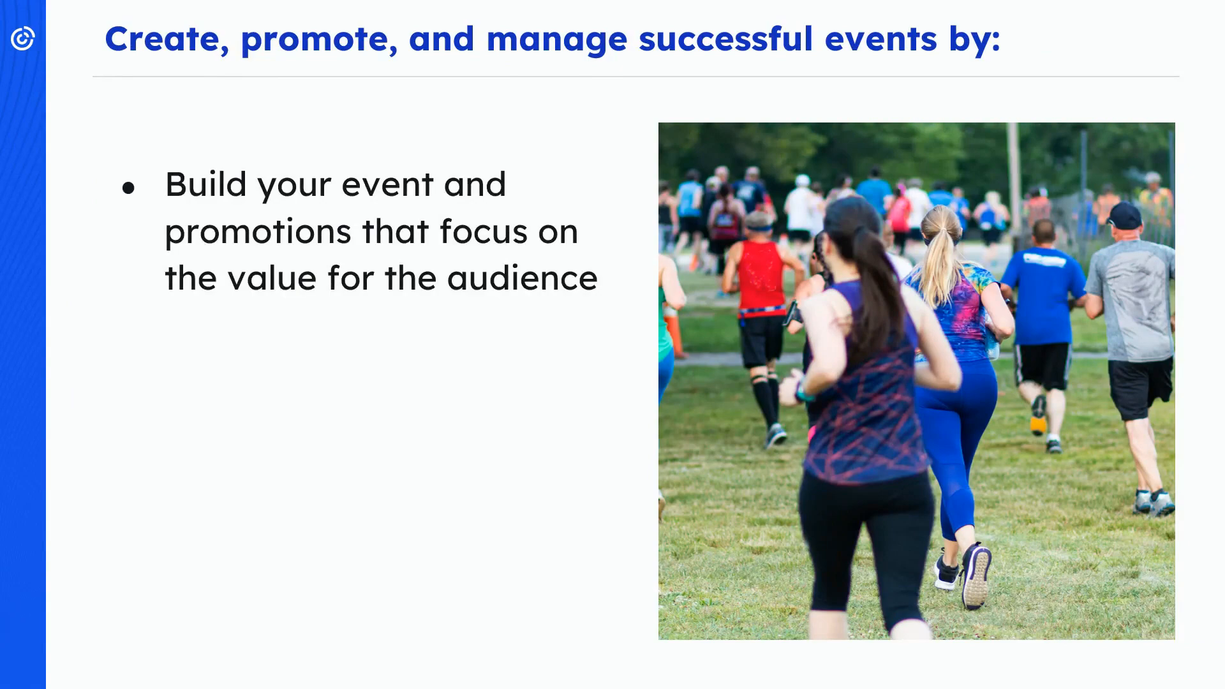